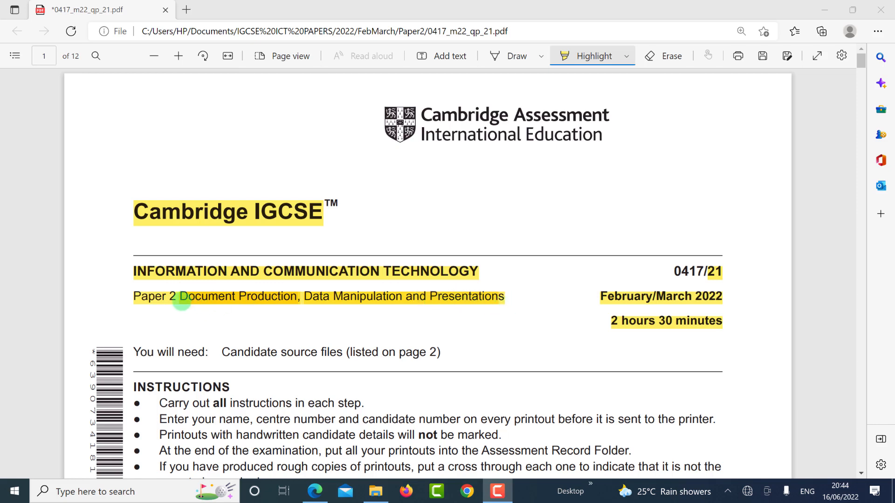
Step: Highlight 'Document Production' and the key instructions in the exam paper
drag(181, 302, 299, 298)
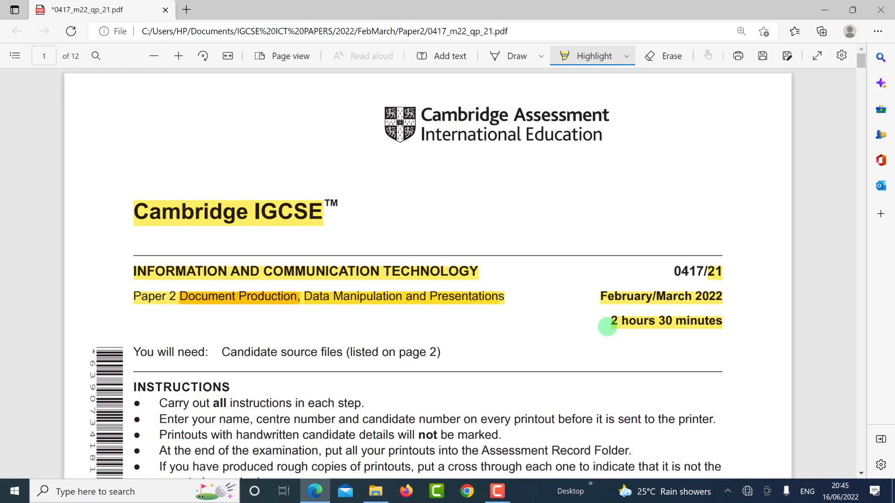
scroll(466, 280, down, 8)
drag(160, 173, 337, 172)
scroll(379, 241, down, 5)
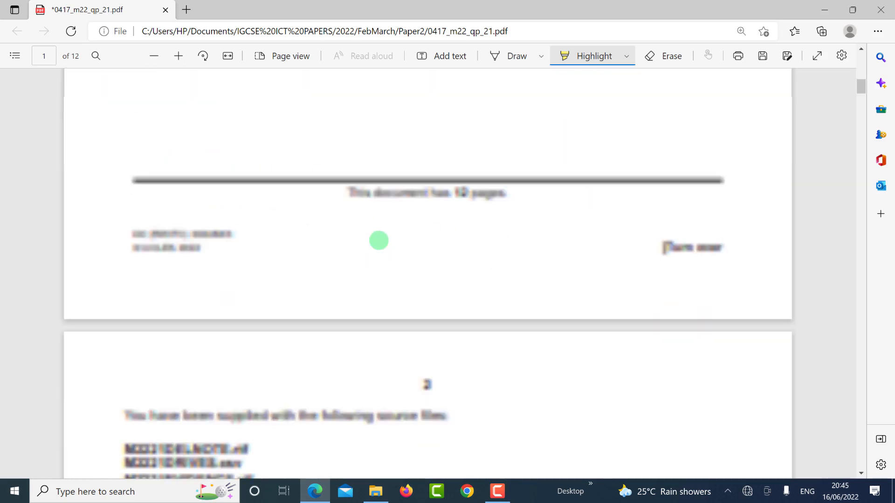
scroll(379, 240, down, 3)
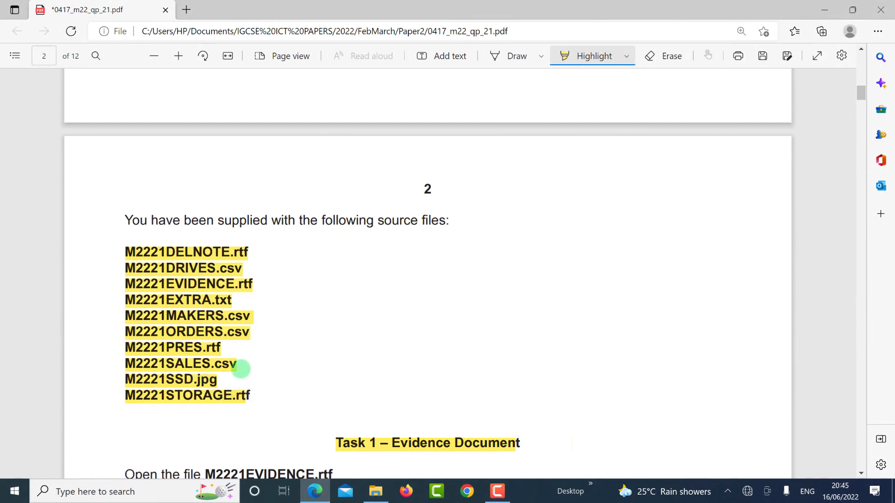
scroll(198, 296, down, 4)
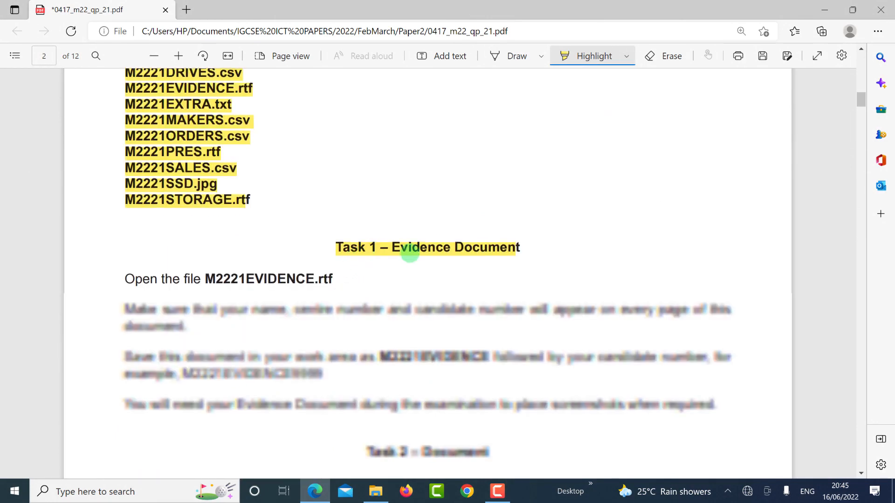
Step: Highlight the Task 1 file name M2221EVIDENCE.rtf and open it from the Paper2 folder
drag(125, 311, 185, 327)
drag(206, 280, 338, 280)
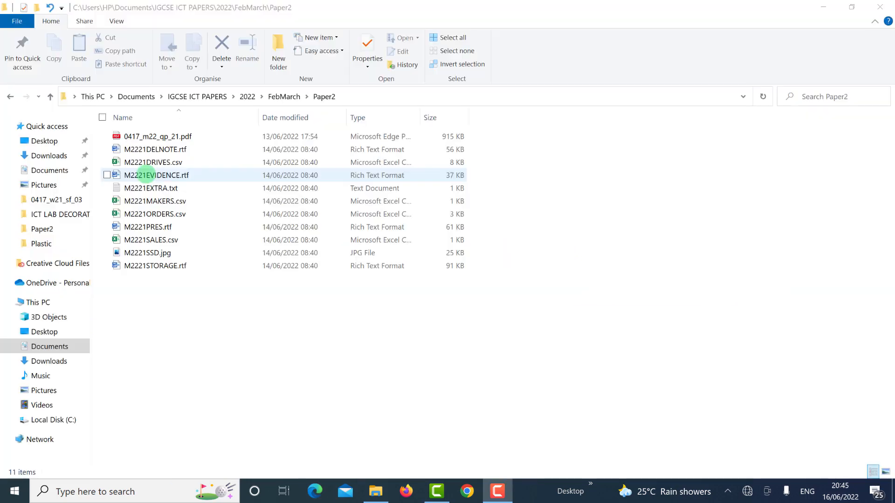
click(146, 174)
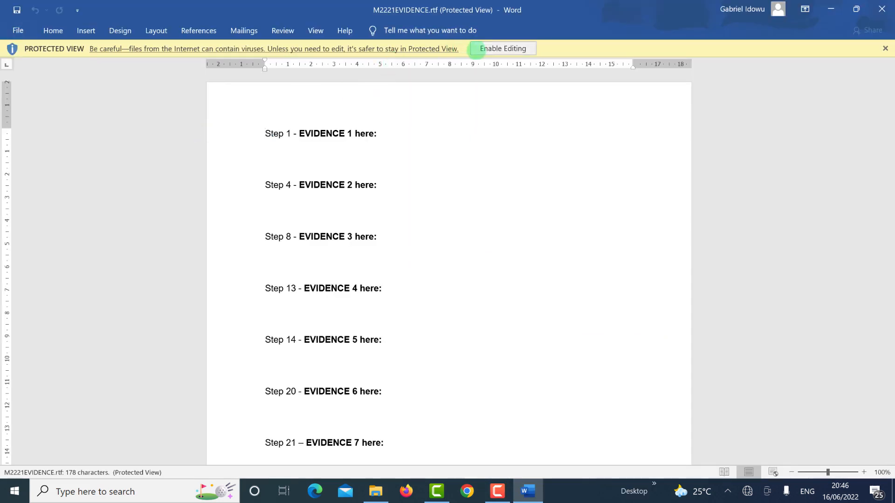
Step: Enable editing and insert a Blank (Three Columns) header
click(488, 48)
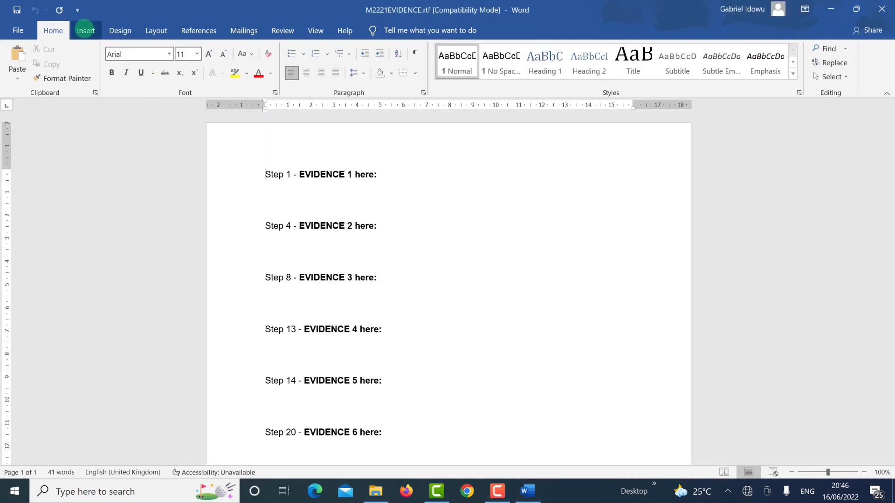
click(86, 31)
click(557, 79)
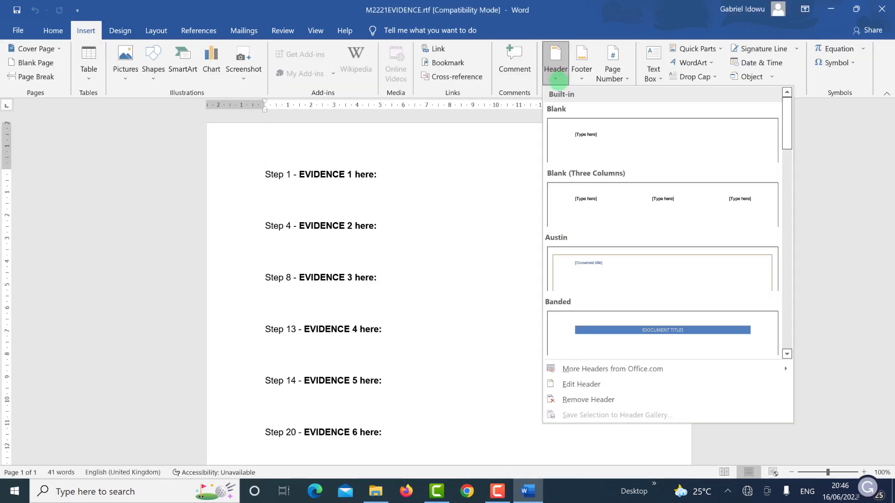
click(609, 219)
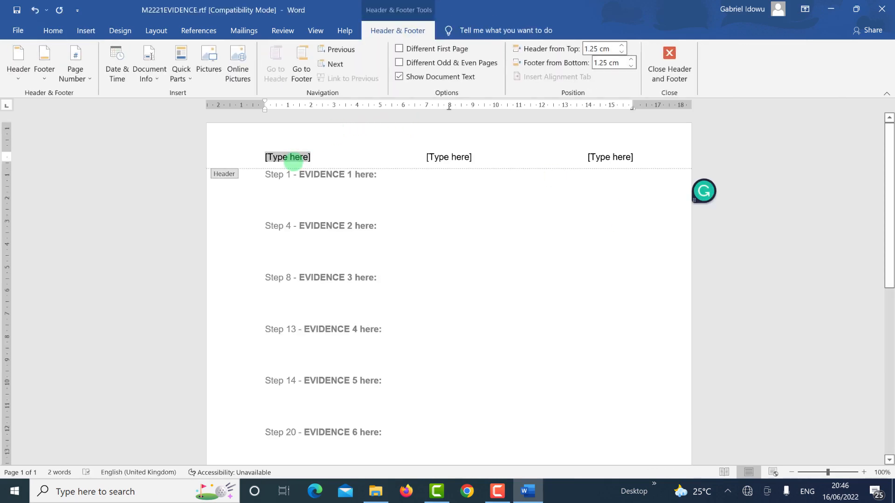
Step: Fill the three header slots with the candidate's name, centre number and candidate number
key(BackSpace)
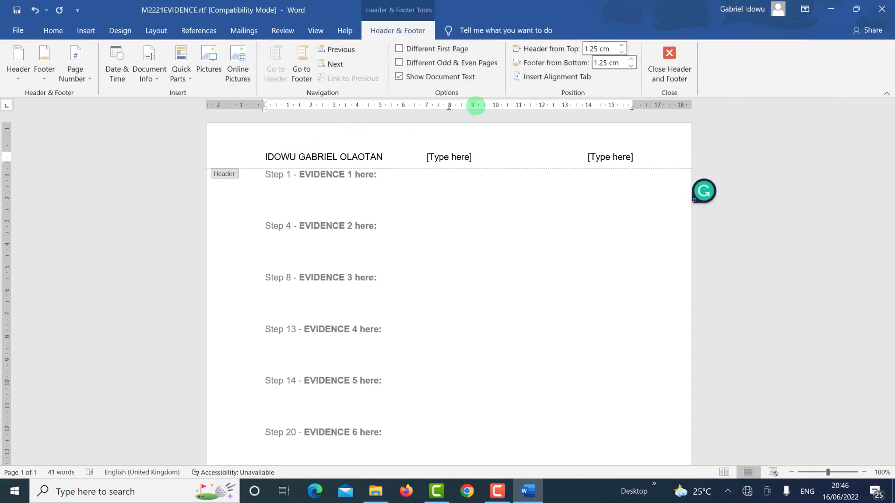
click(460, 156)
key(BackSpace)
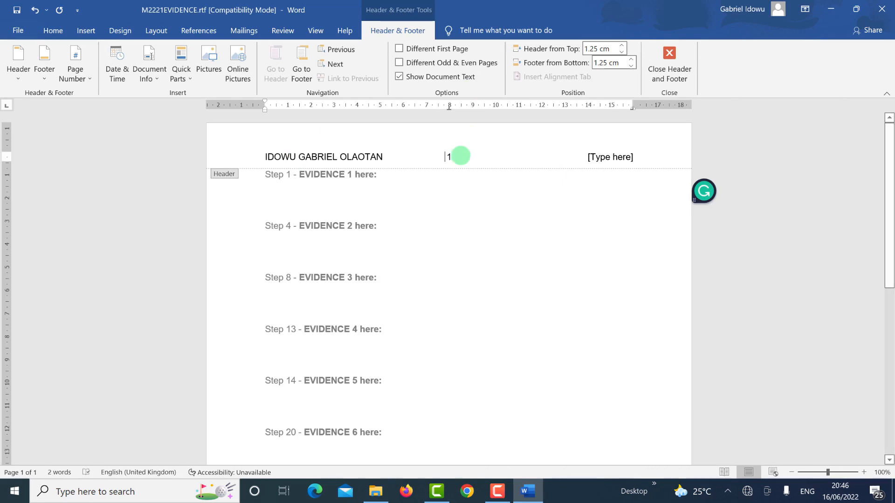
text(1234)
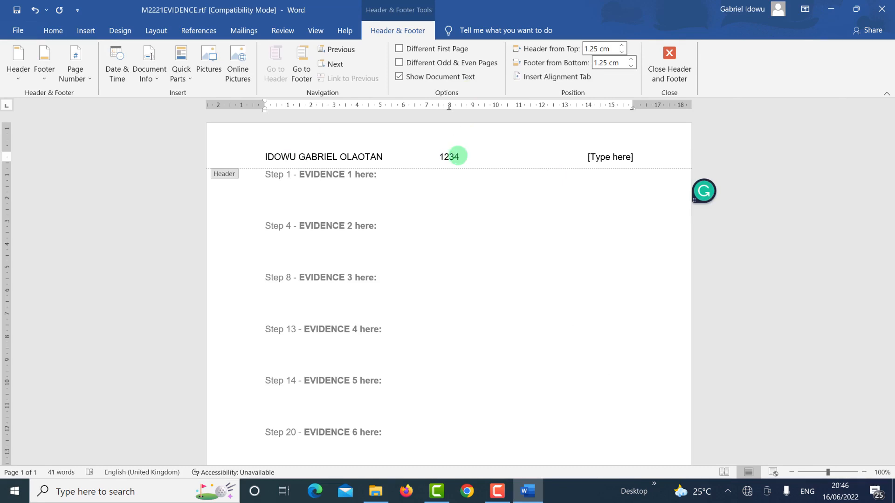
click(610, 157)
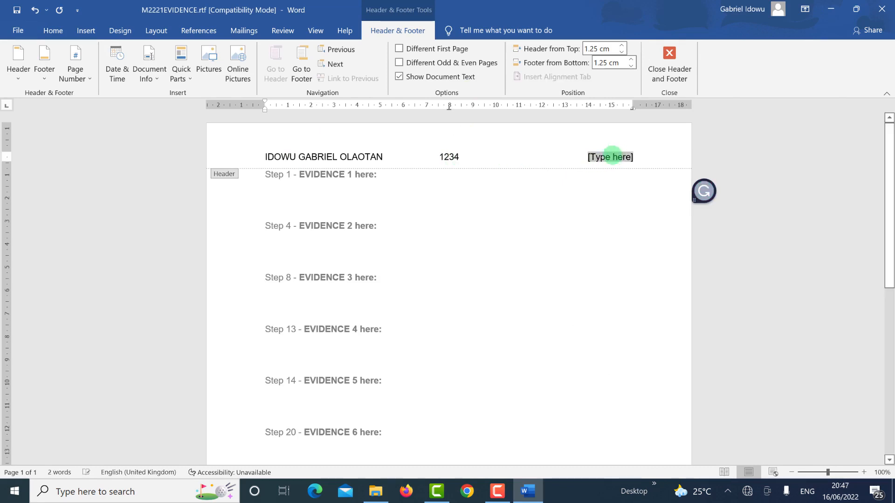
text(567)
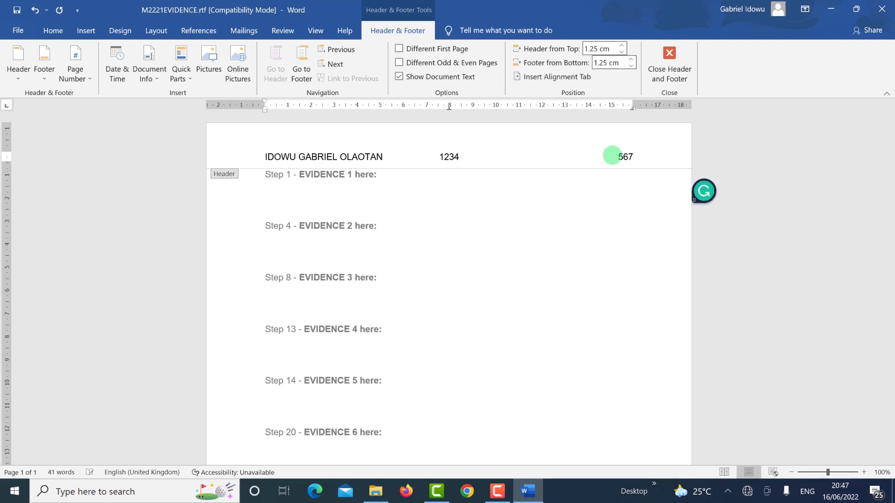
double_click(573, 237)
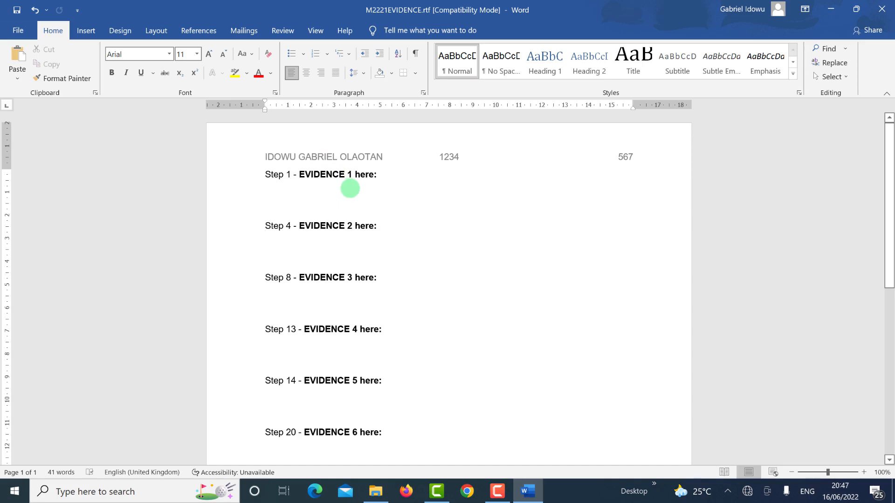
key(alt+Tab)
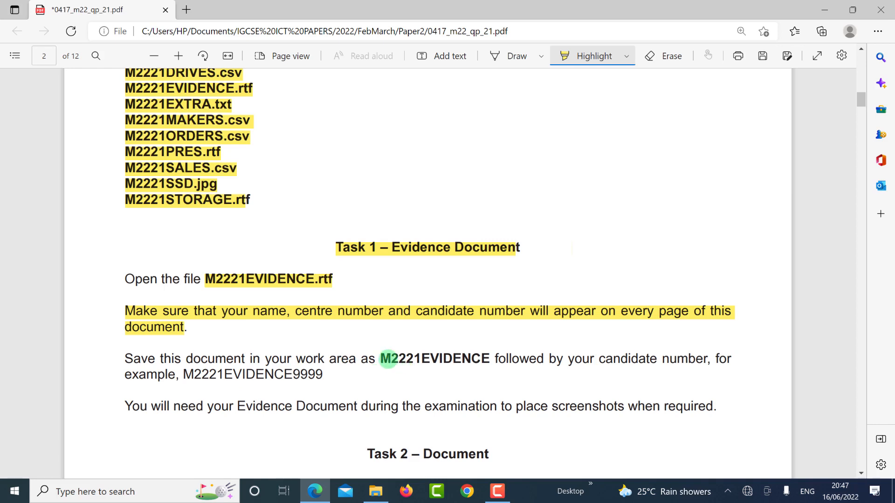
Step: With highlighting off, copy the file name M2221EVIDENCE from the Task 1 instructions
click(609, 51)
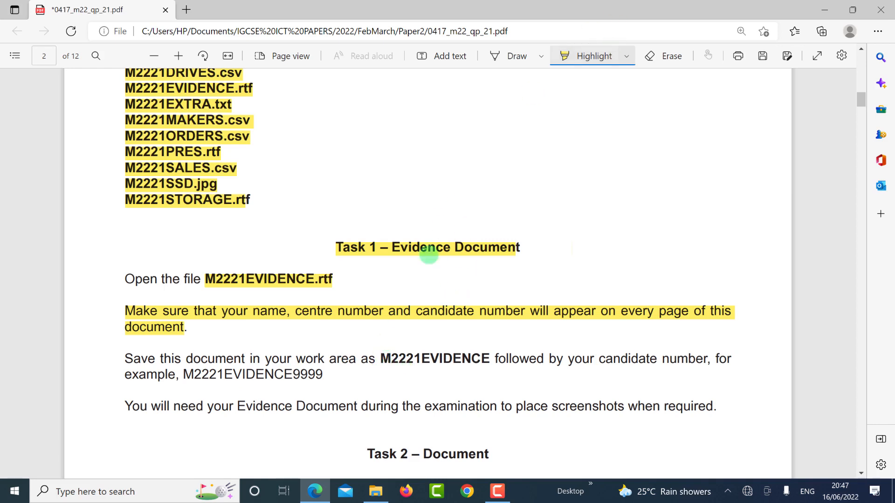
drag(381, 358, 490, 357)
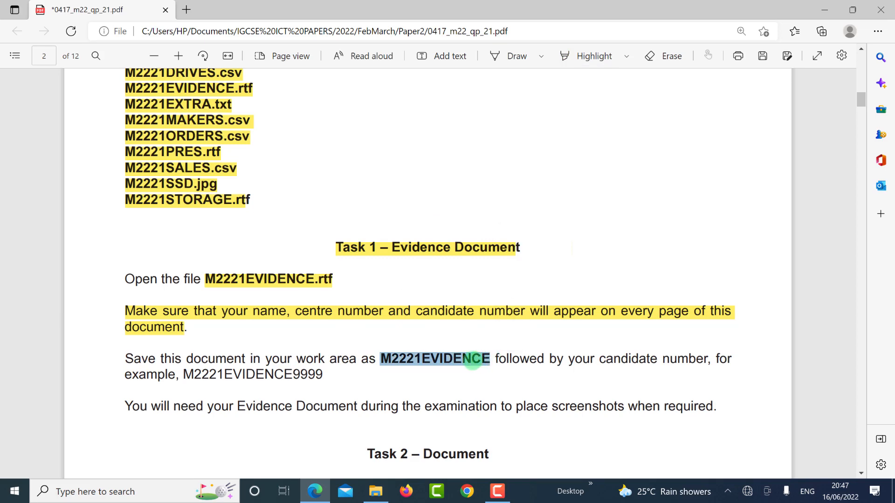
right_click(489, 357)
click(487, 123)
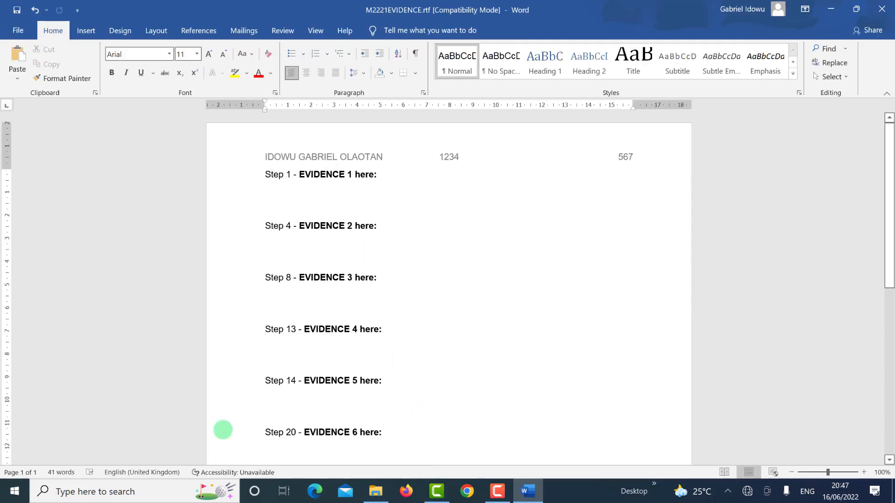
click(18, 30)
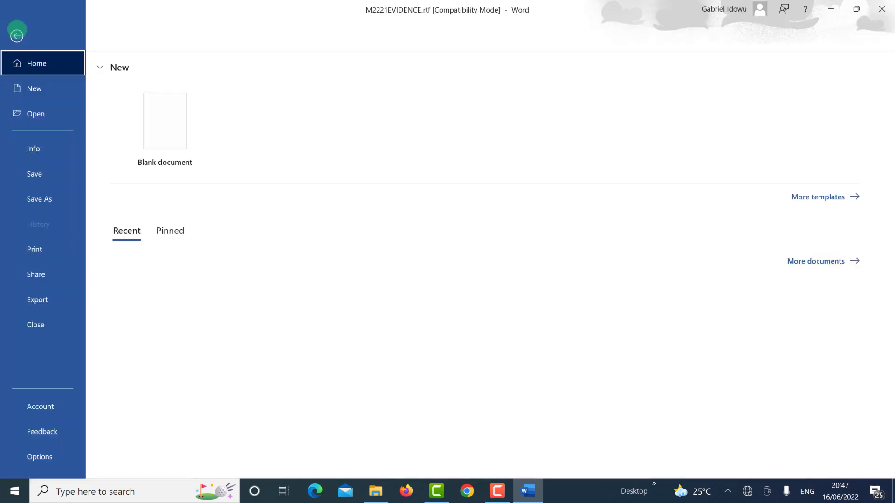
click(41, 200)
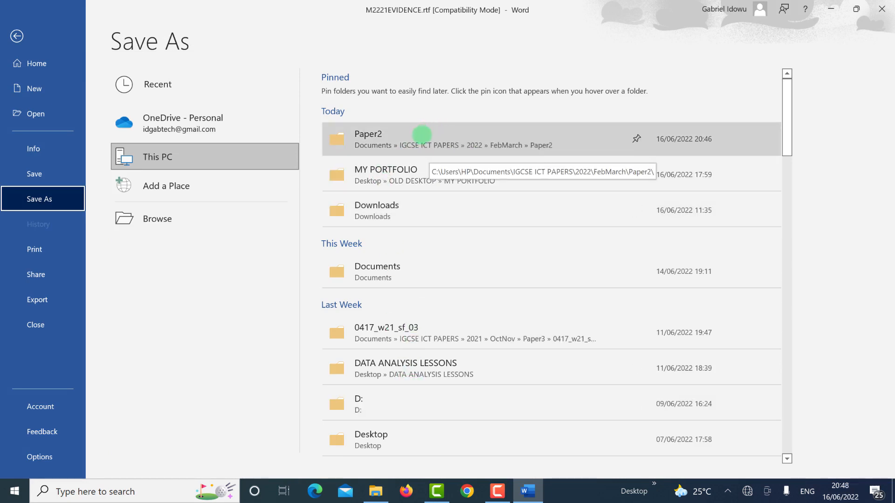
click(422, 135)
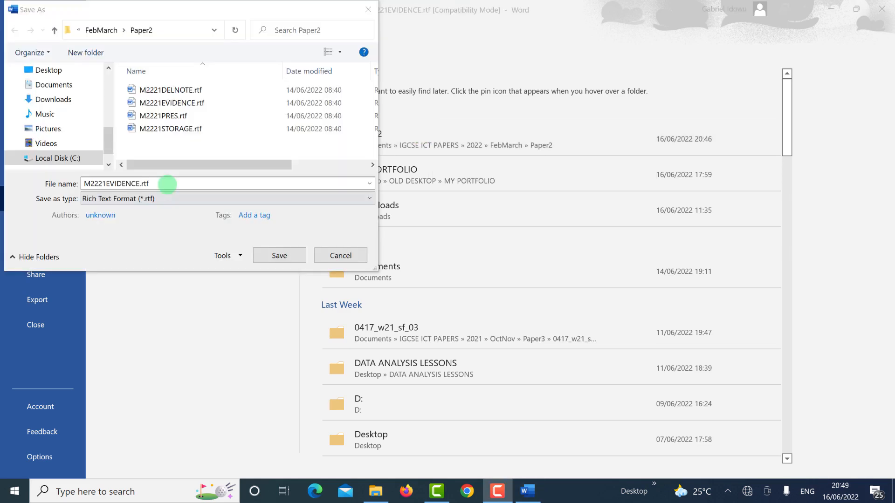
drag(176, 183, 86, 184)
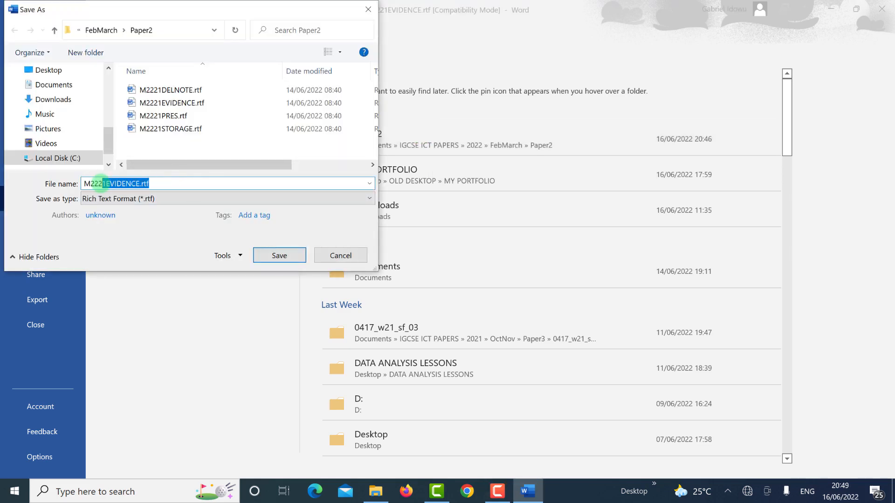
key(End)
key(BackSpace)
key(BackSpace)
key(BackSpace)
key(BackSpace)
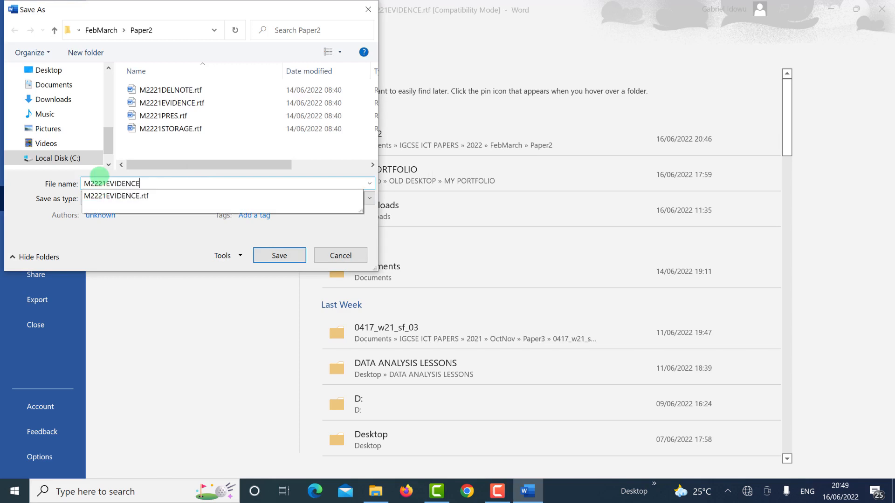
text(567)
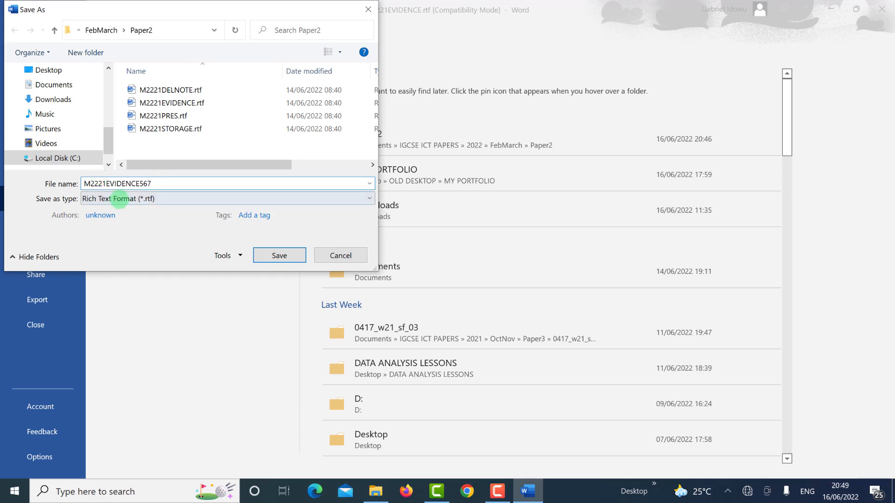
click(115, 199)
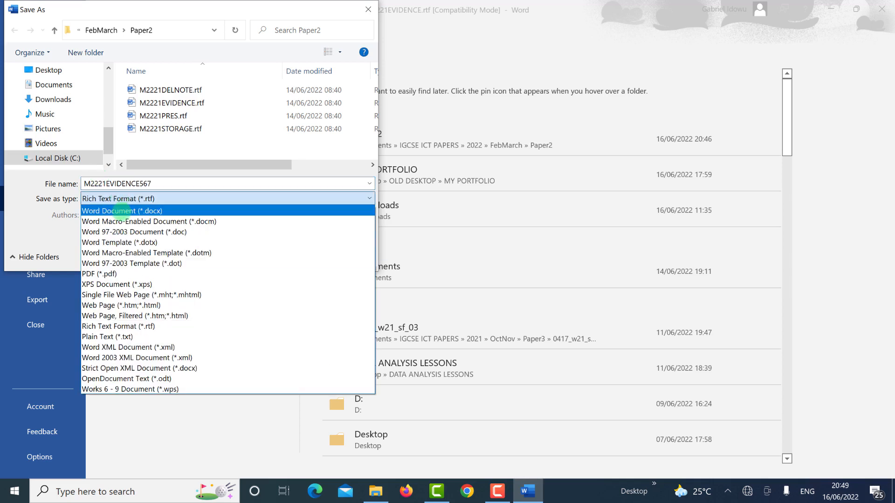
click(121, 211)
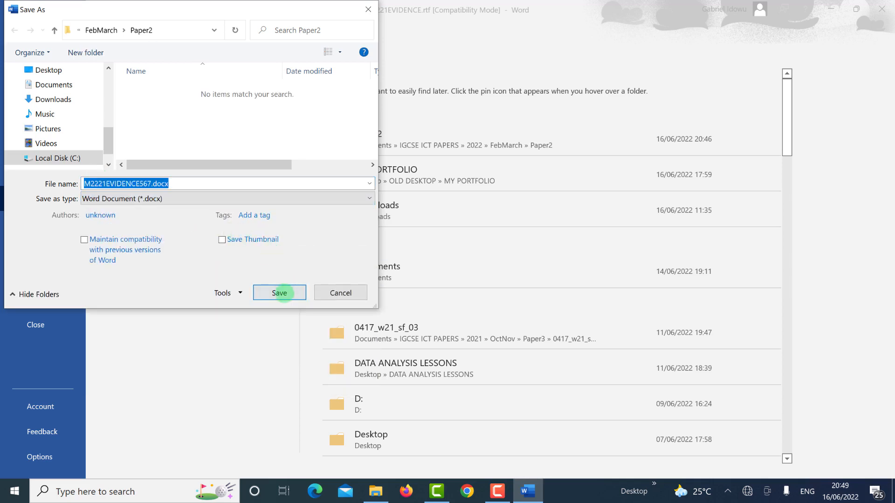
click(279, 293)
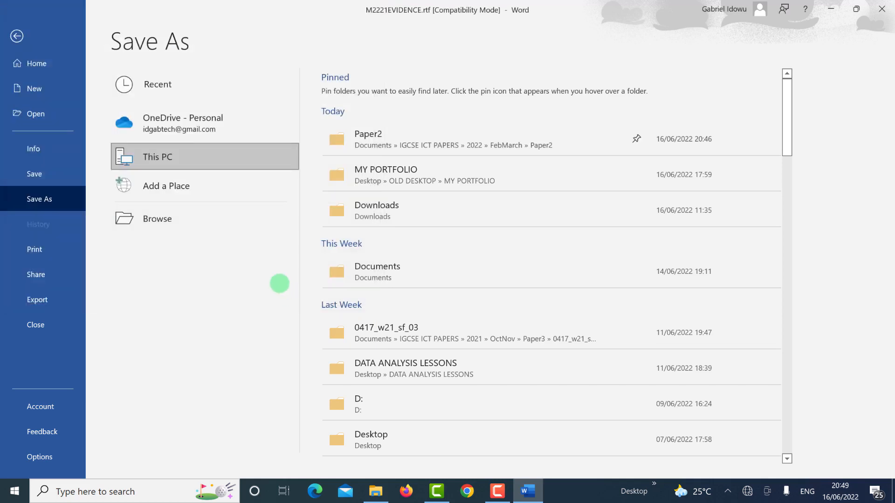
click(490, 276)
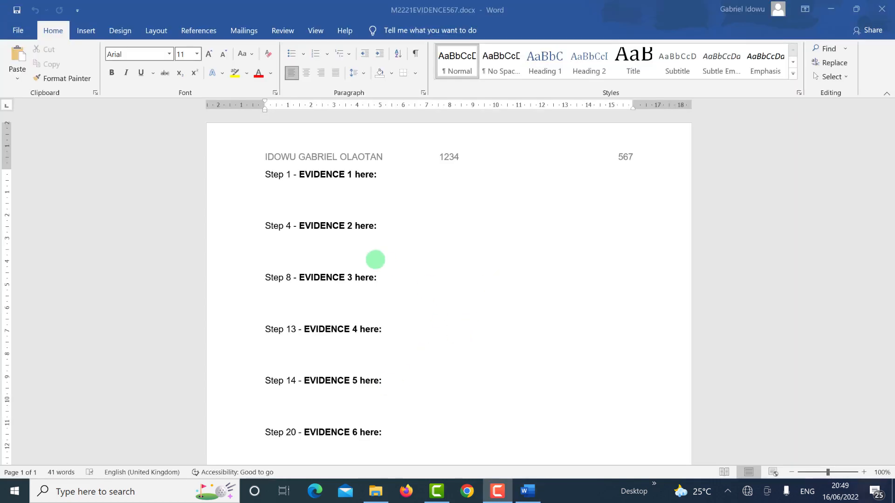
scroll(375, 259, down, 5)
scroll(421, 303, down, 3)
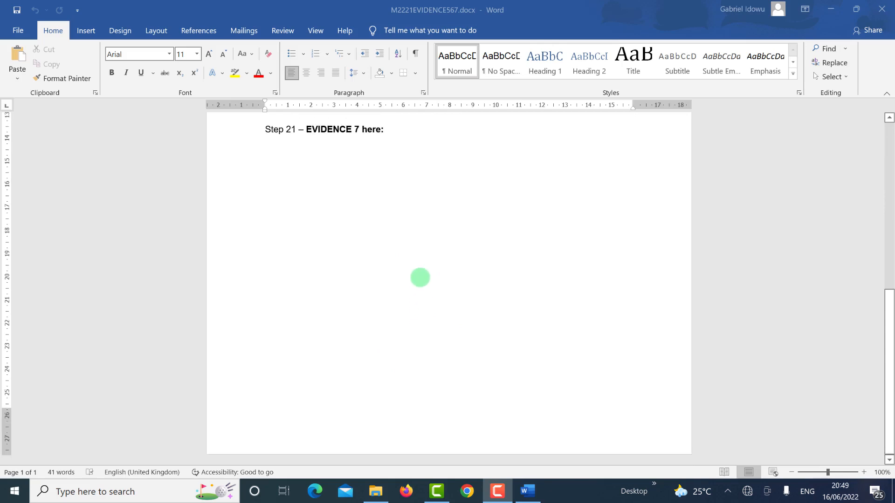
scroll(423, 257, up, 8)
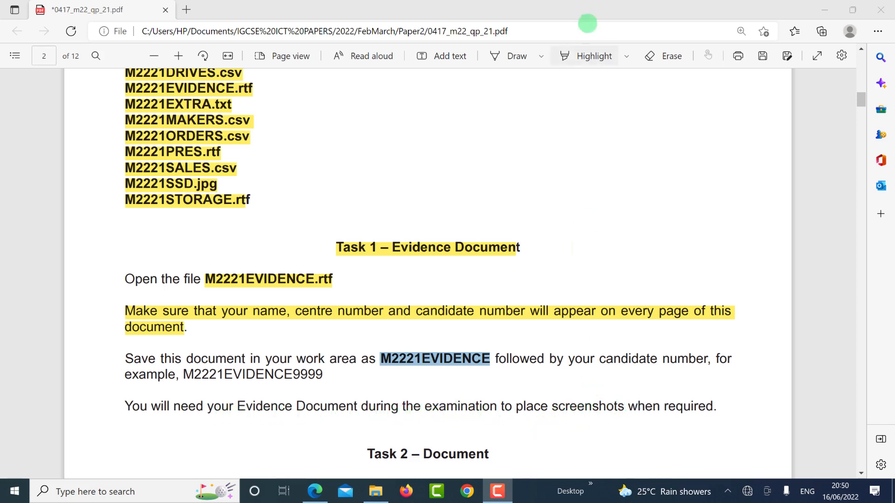
Step: Highlight the 'Task 2 – Document' heading and the file name M2221STORAGE.rtf in the exam paper
click(583, 56)
scroll(508, 245, down, 5)
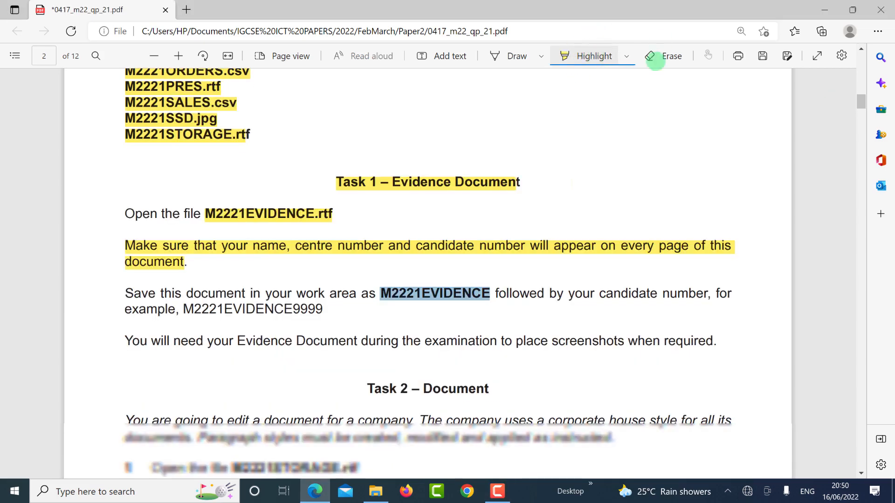
scroll(397, 175, down, 10)
scroll(398, 175, up, 3)
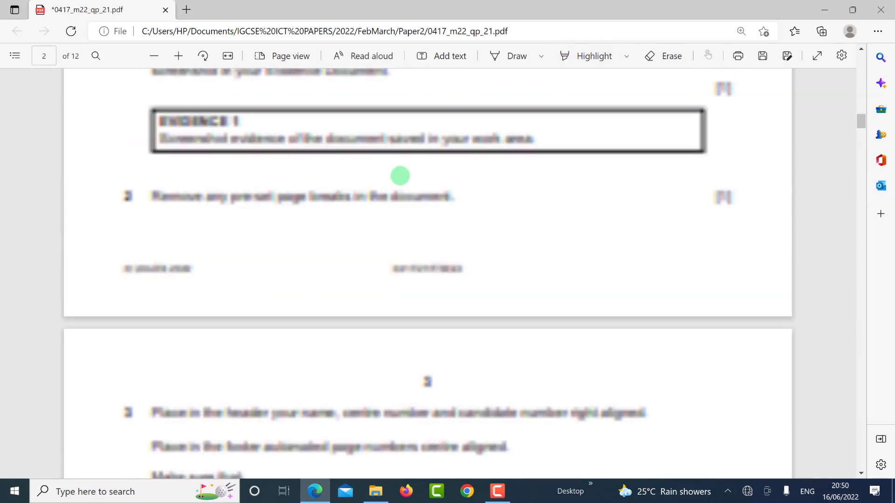
scroll(400, 180, up, 7)
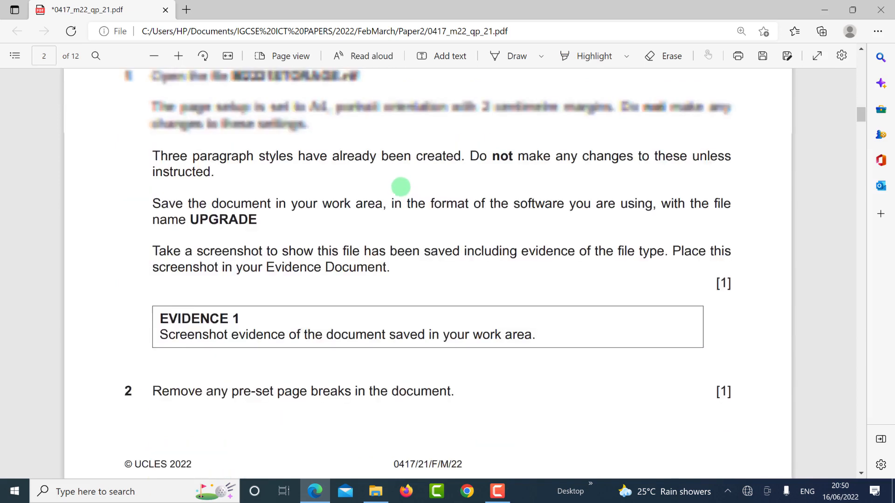
drag(369, 127, 488, 128)
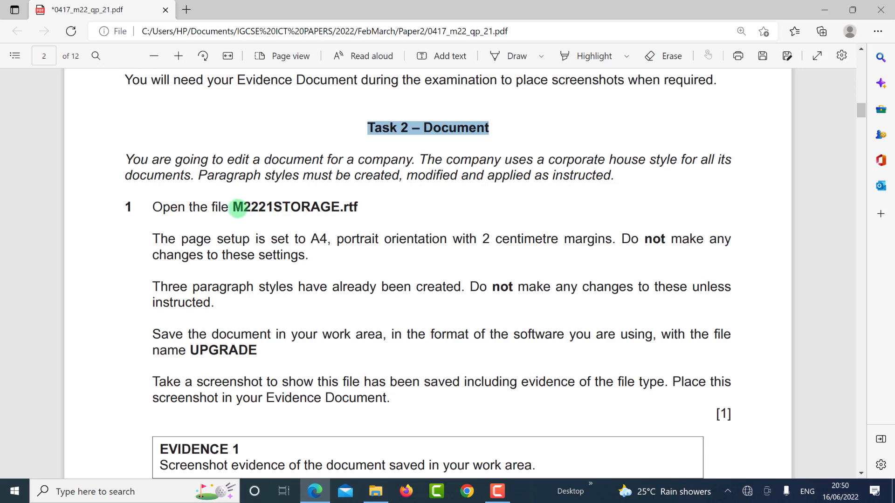
click(375, 216)
double_click(374, 216)
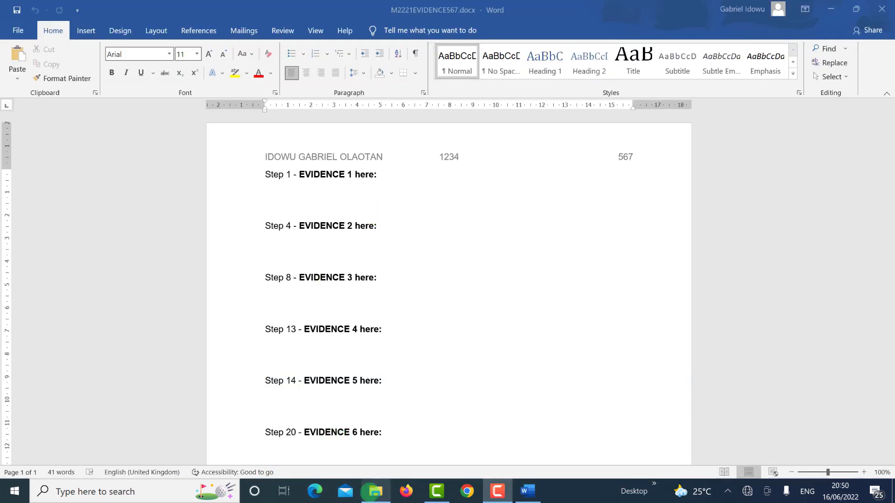
click(373, 492)
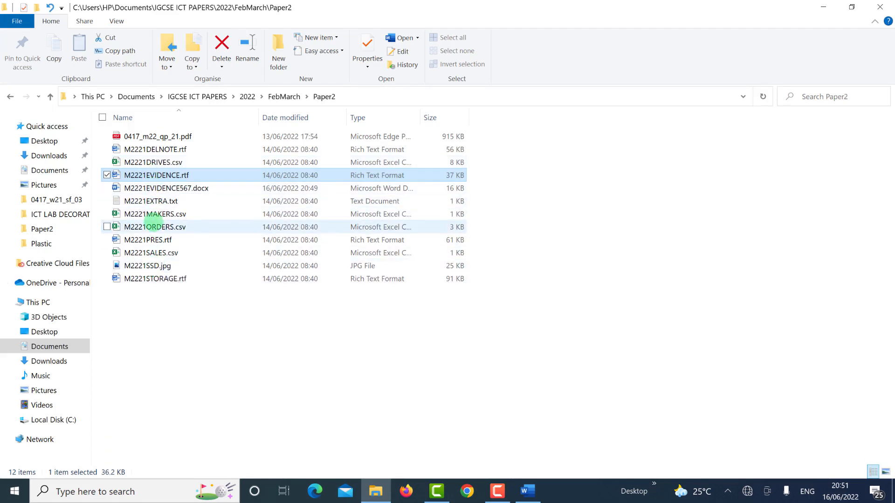
Step: Open M2221STORAGE.rtf from Paper2 in Word and zoom the view to 130%
click(192, 279)
double_click(192, 279)
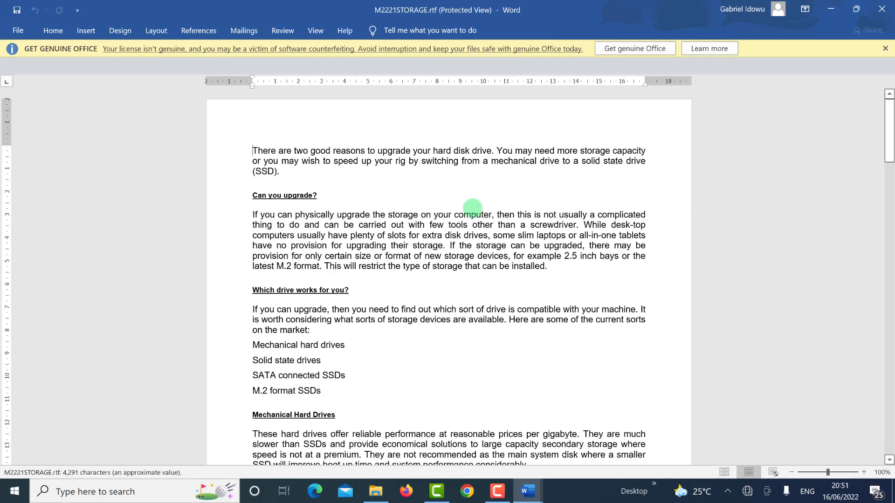
click(863, 472)
click(863, 472)
click(863, 471)
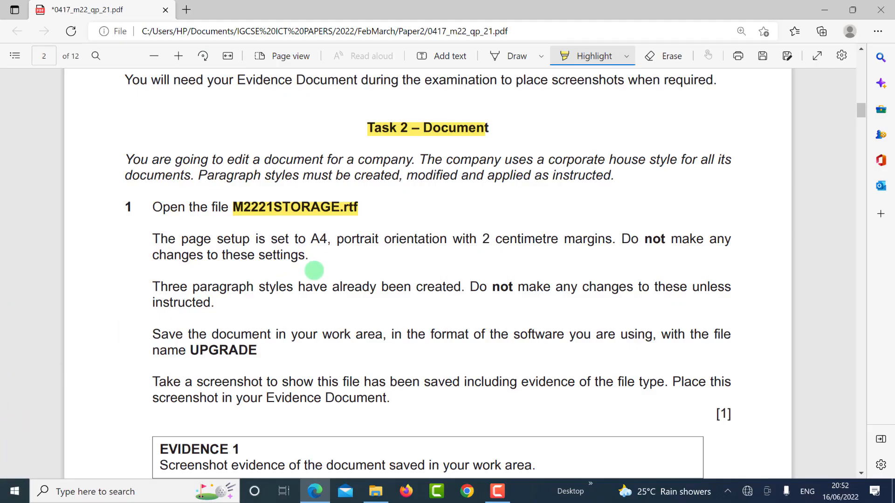
Step: Highlight the A4, portrait, 2 cm margins requirement and confirm Portrait orientation and A4 size
drag(316, 240, 615, 239)
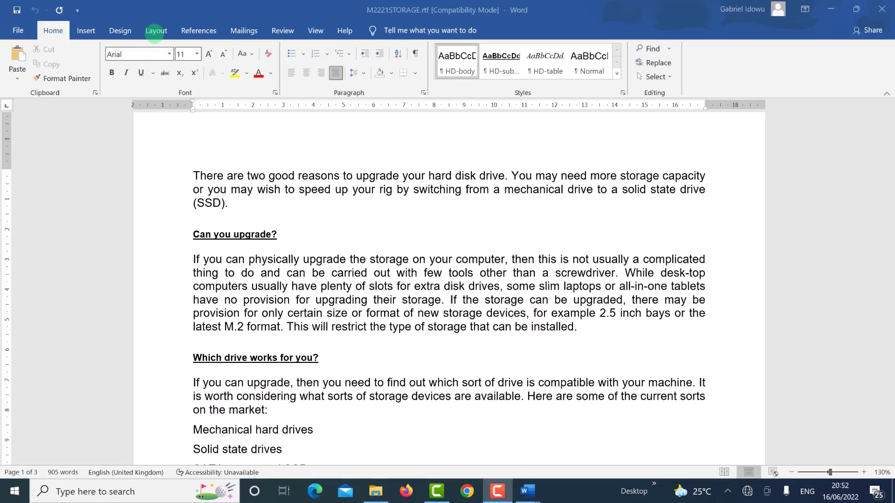
click(156, 31)
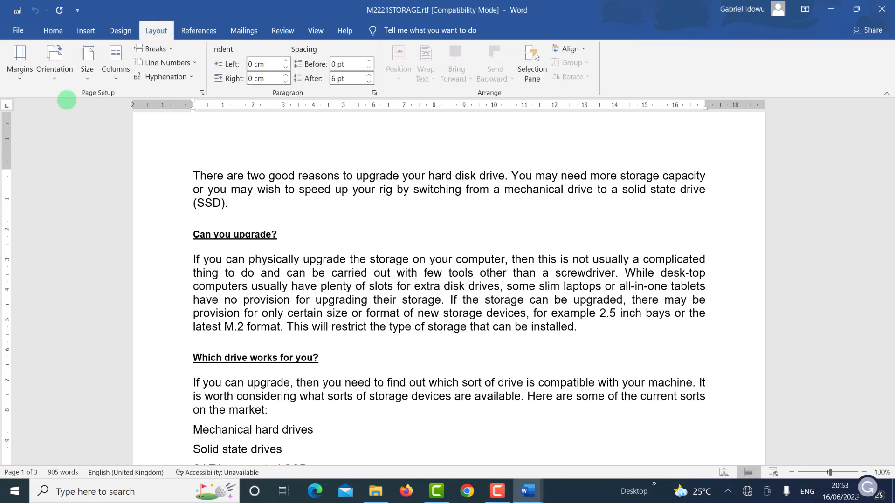
click(59, 81)
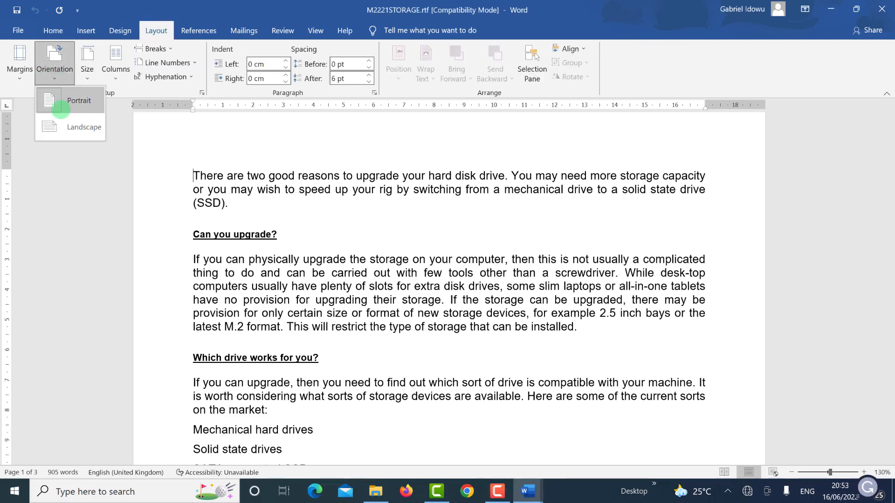
click(87, 77)
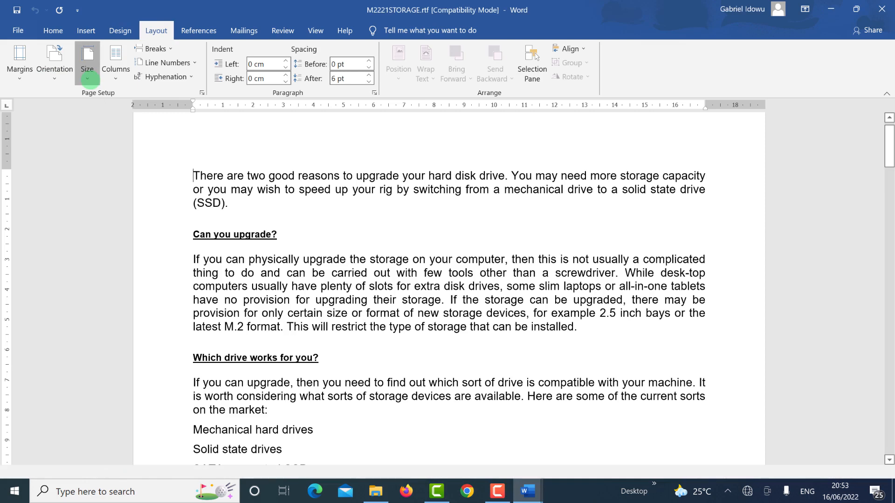
click(88, 79)
click(90, 80)
click(90, 80)
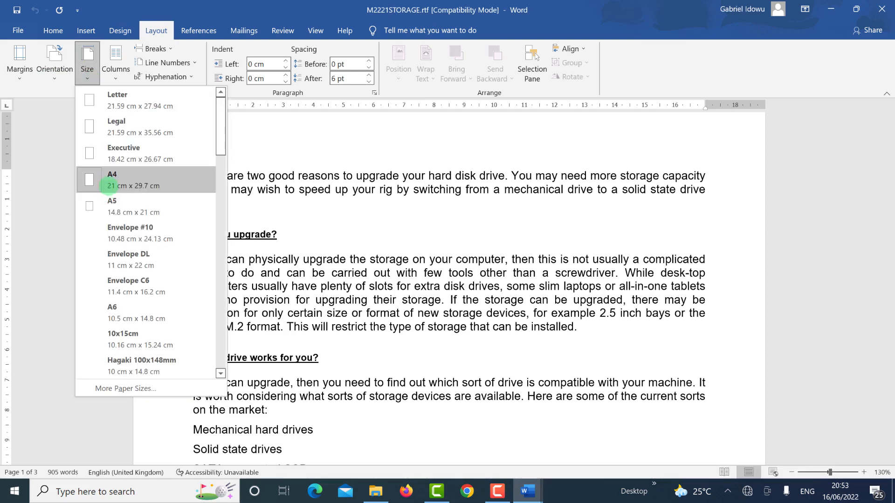
click(112, 180)
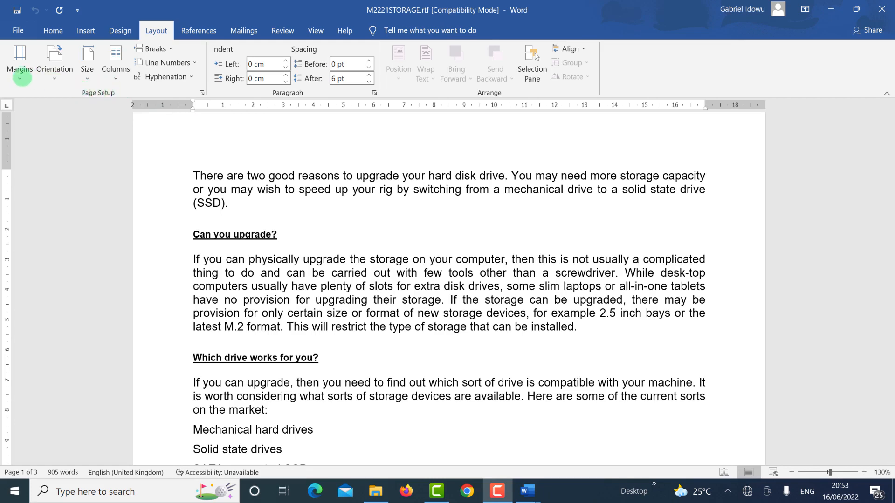
Step: Open Custom Margins to verify 2 cm margins on all four sides
click(20, 77)
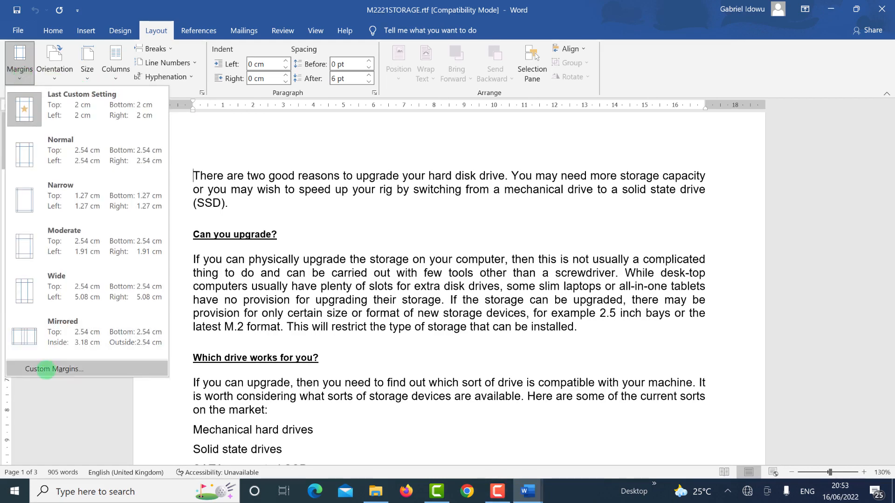
click(50, 368)
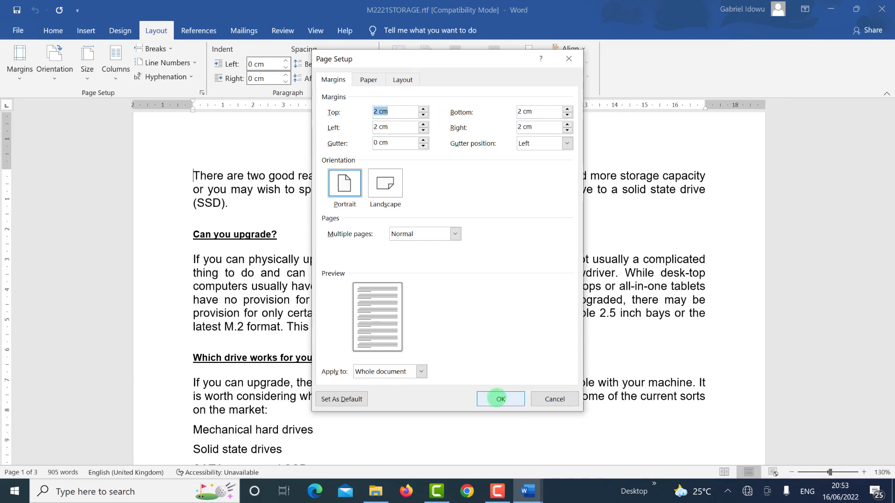
click(498, 398)
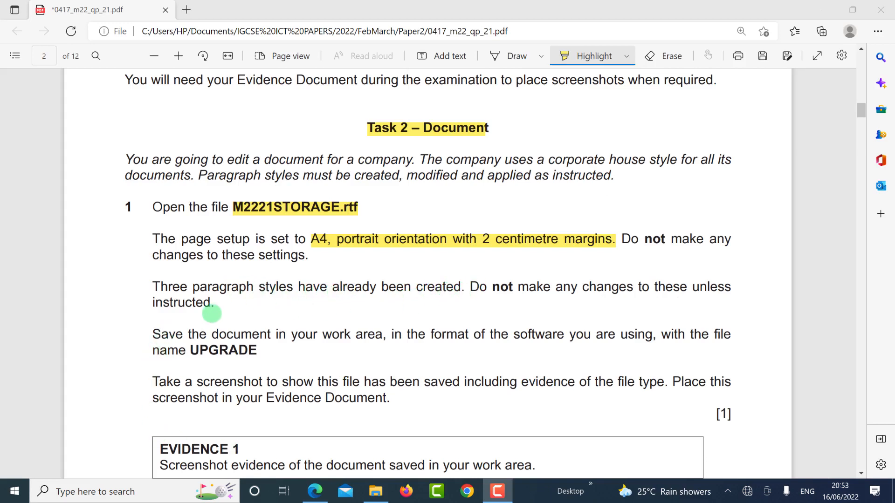
Step: Highlight the three-paragraph-styles sentence and copy the file name UPGRADE
drag(155, 288, 222, 303)
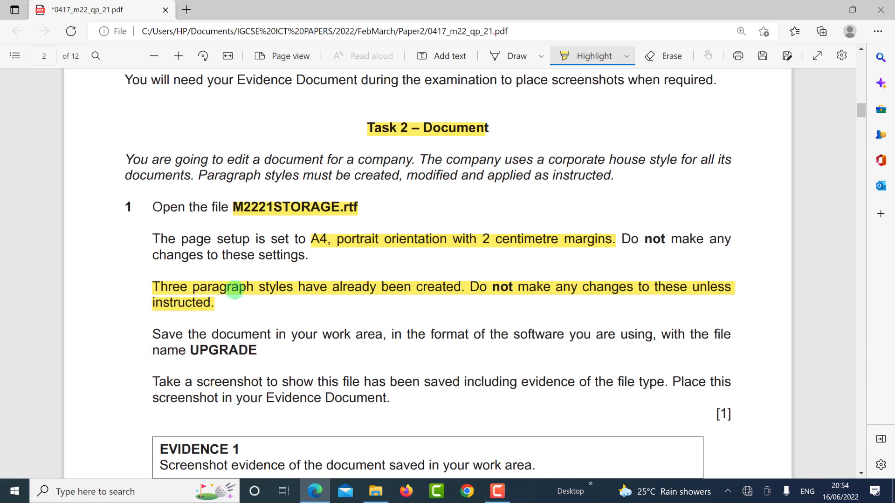
click(567, 53)
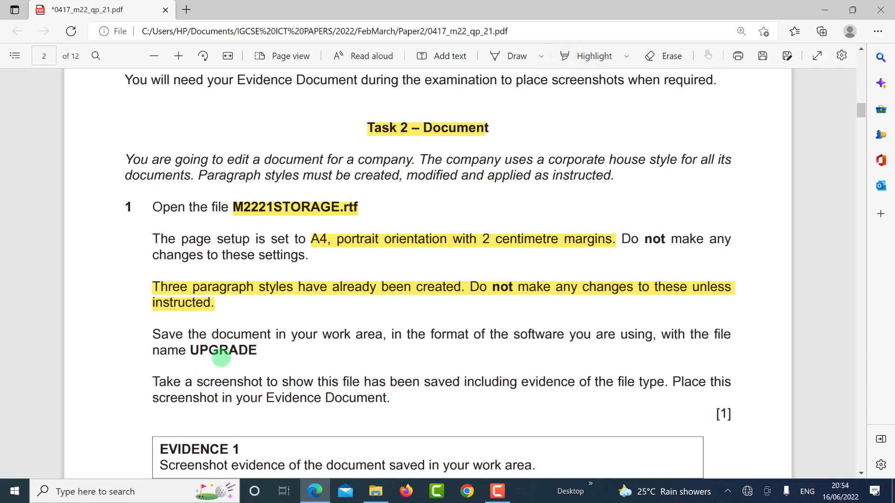
drag(192, 350, 257, 353)
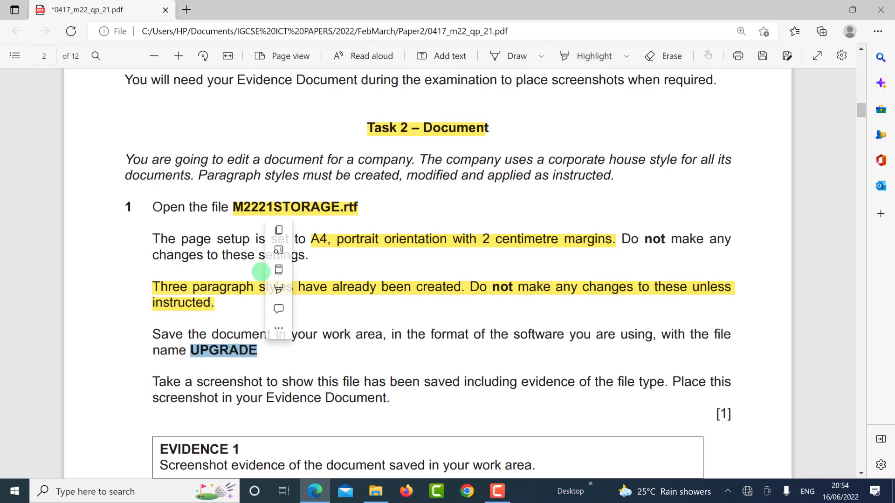
key(ctrl+c)
Step: Close Word's Page Setup unchanged and go to the File backstage
key(alt+Tab)
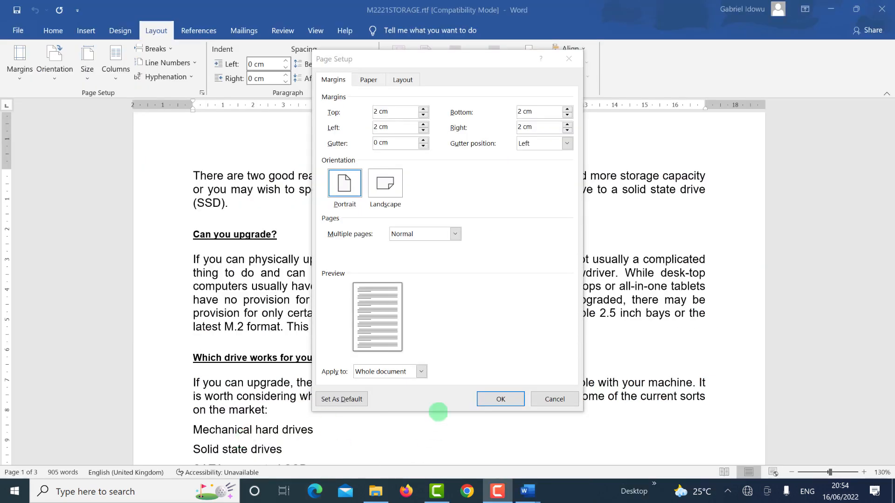
click(500, 400)
click(18, 29)
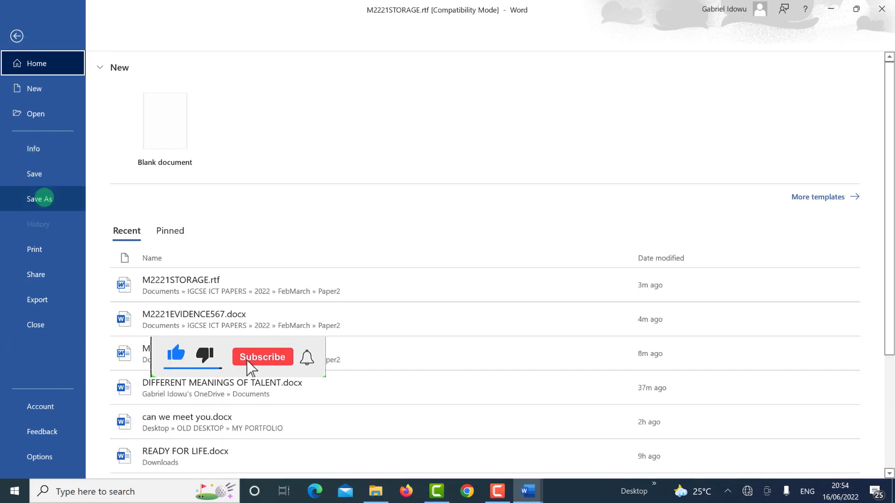
Step: Save the document in Paper2 as UPGRADE.docx (Word Document), accepting the format upgrade
click(45, 196)
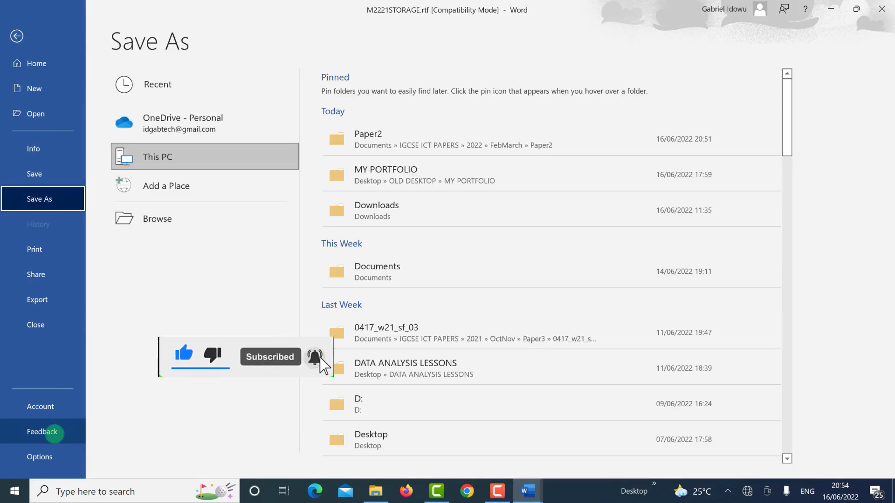
click(416, 141)
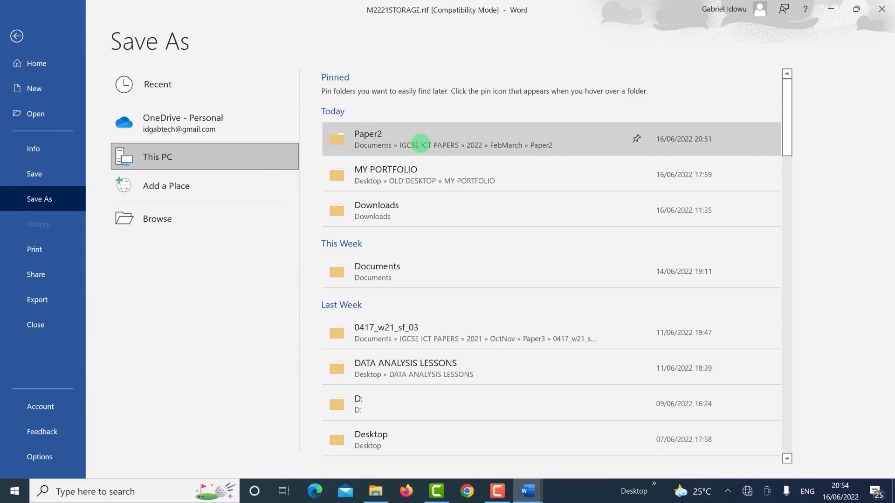
text(UPGRADE)
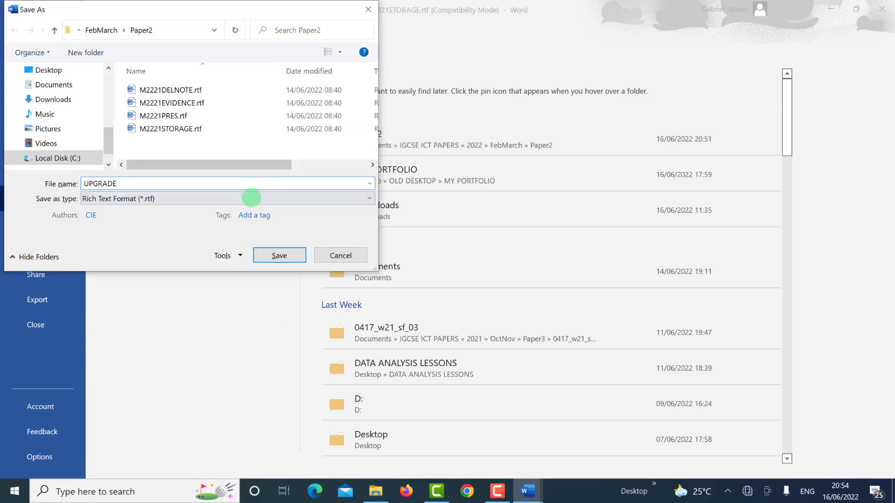
click(251, 197)
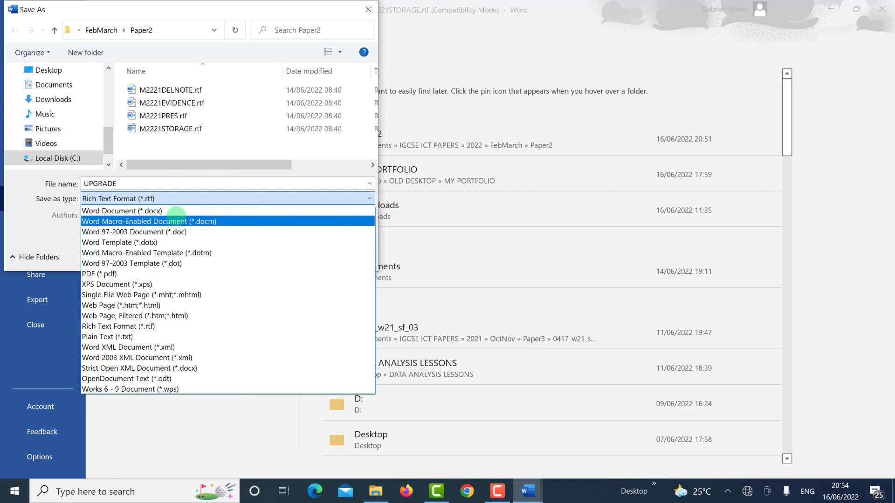
click(176, 211)
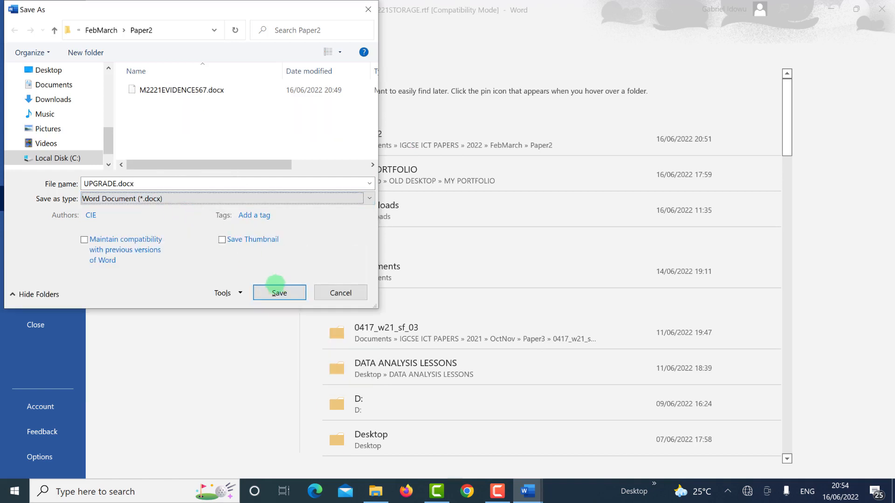
click(266, 294)
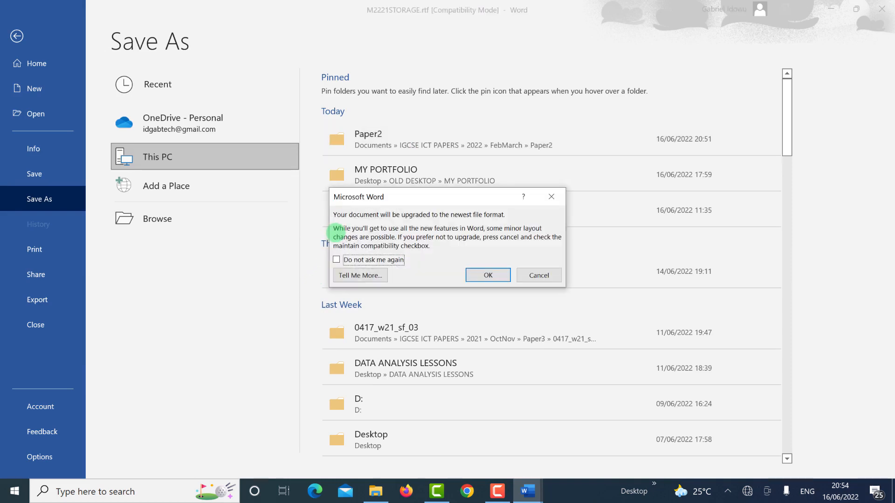
click(488, 276)
key(alt+Tab)
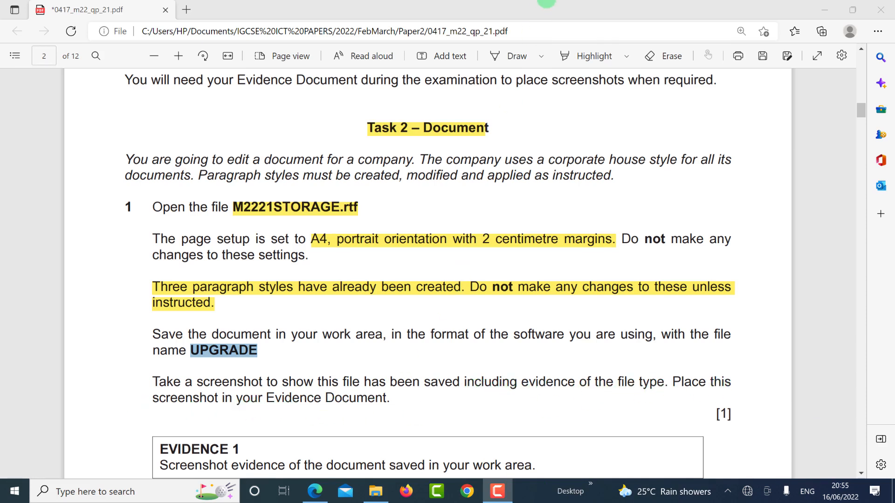
Step: Autofit the Name, Date modified and Type columns so UPGRADE.docx shows 'Microsoft Word Document'
click(591, 60)
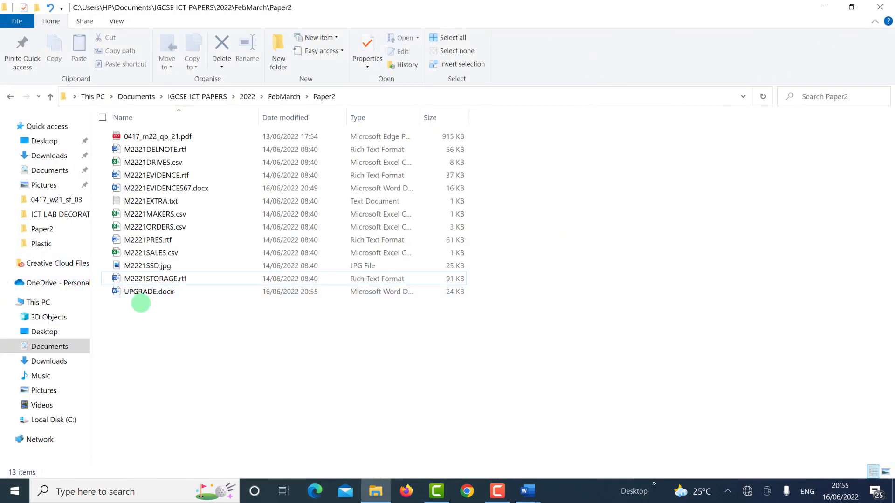
click(156, 292)
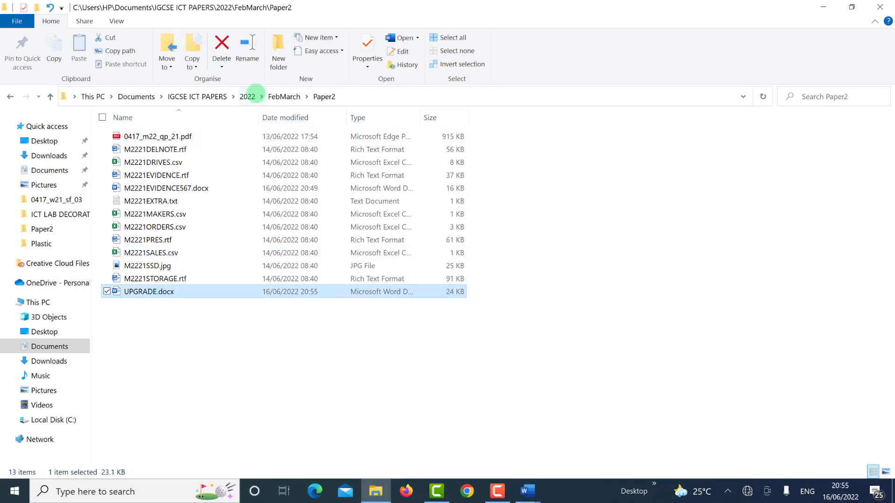
double_click(258, 115)
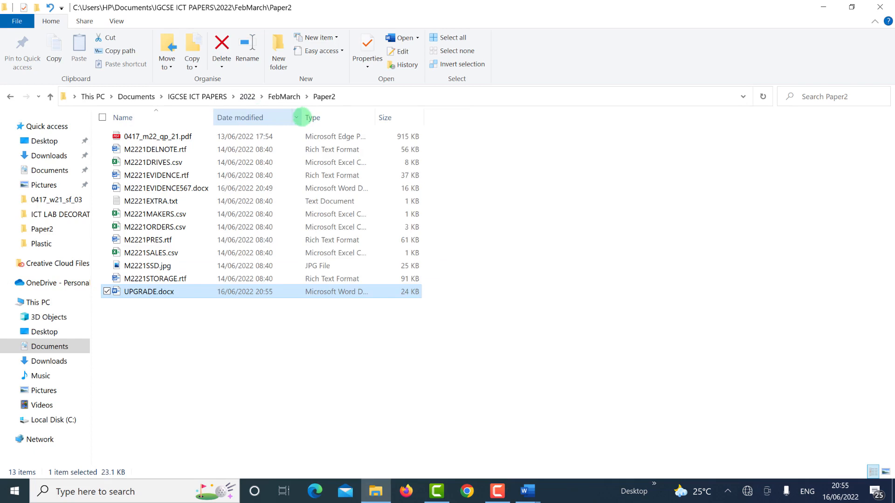
double_click(301, 117)
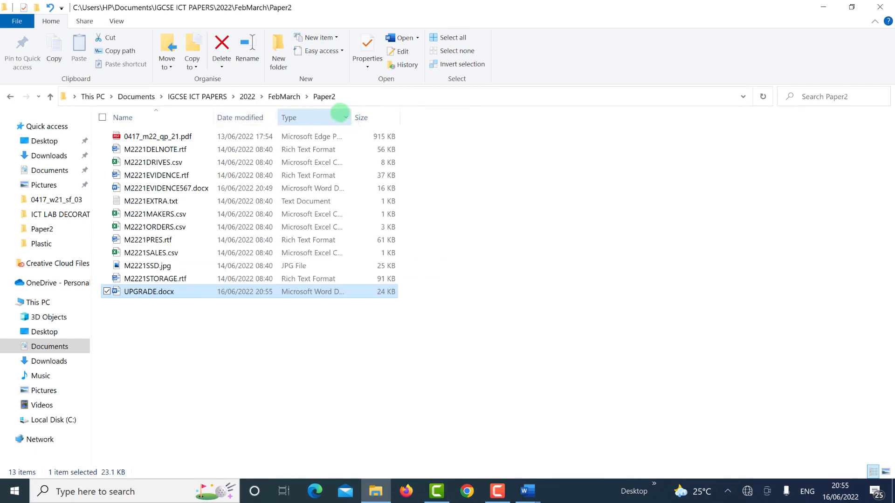
double_click(353, 115)
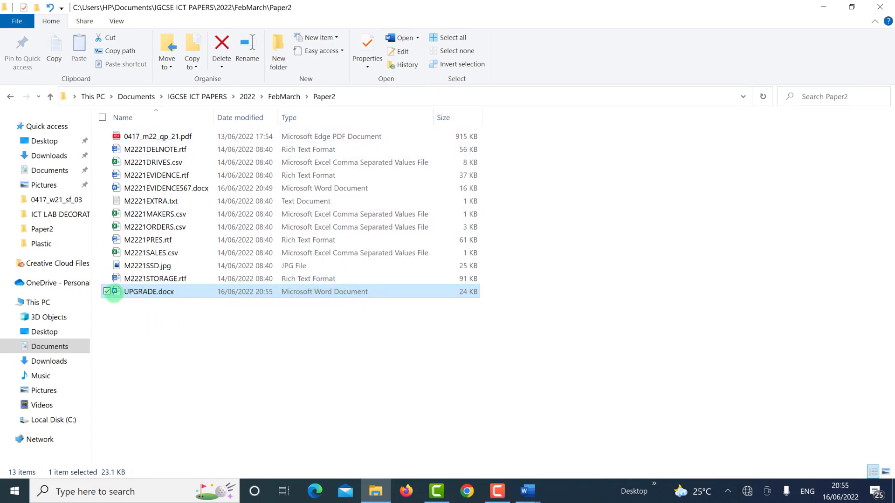
click(560, 392)
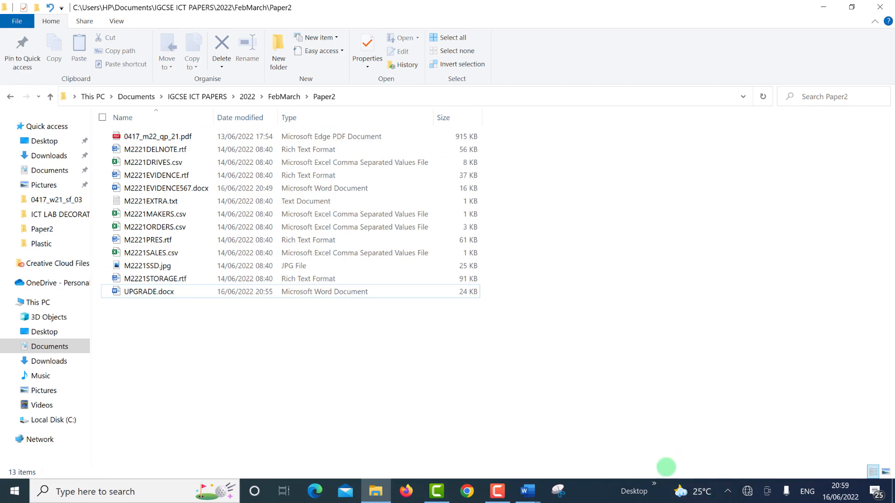
Step: Snip the UPGRADE.docx row from name to size with the classic Snipping Tool
click(558, 492)
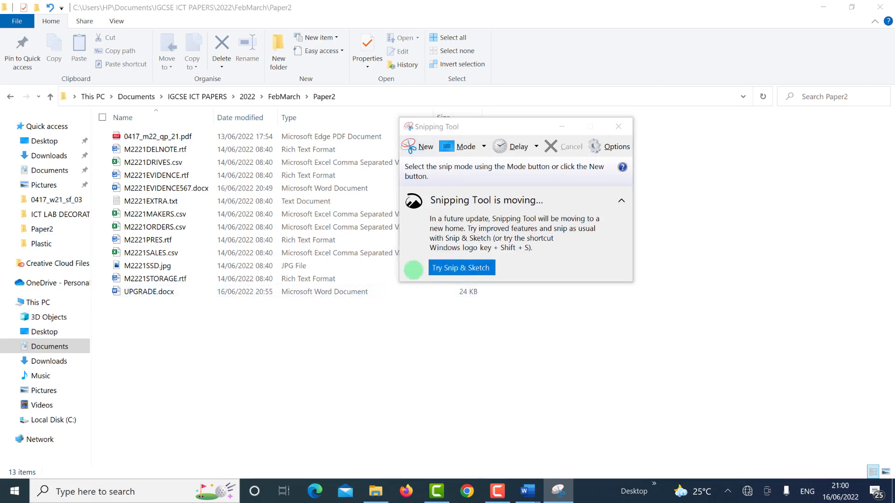
click(448, 269)
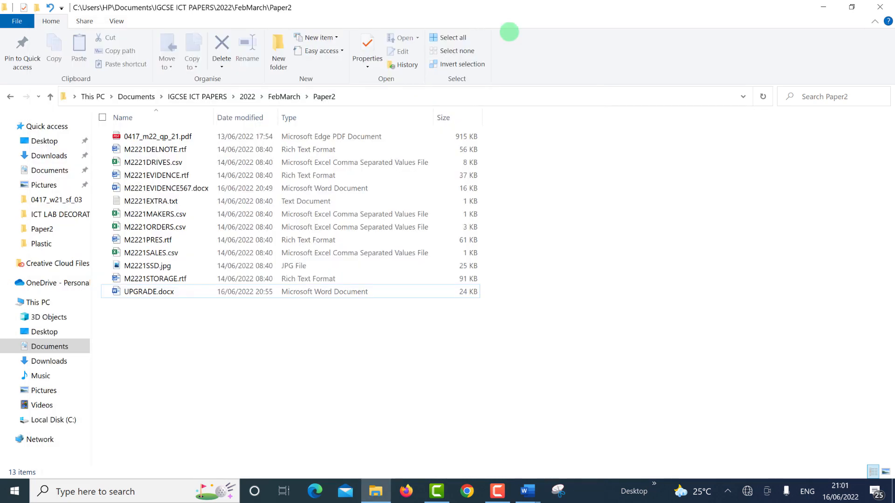
click(558, 490)
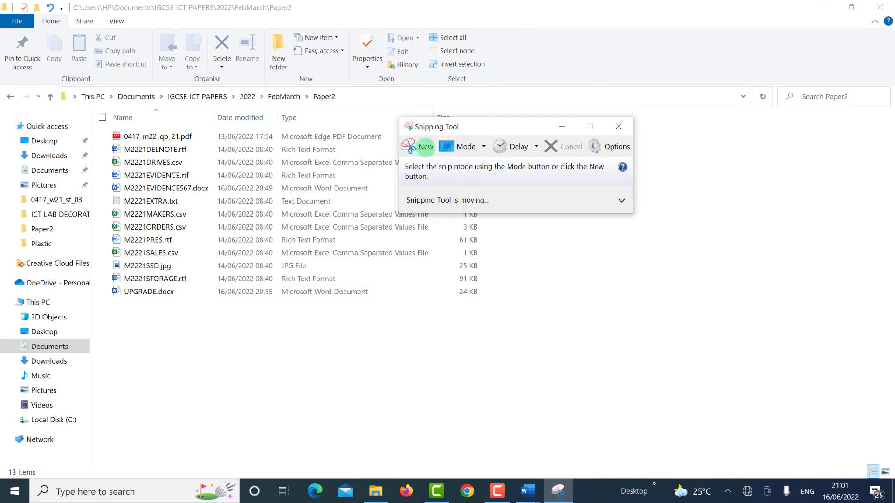
click(425, 146)
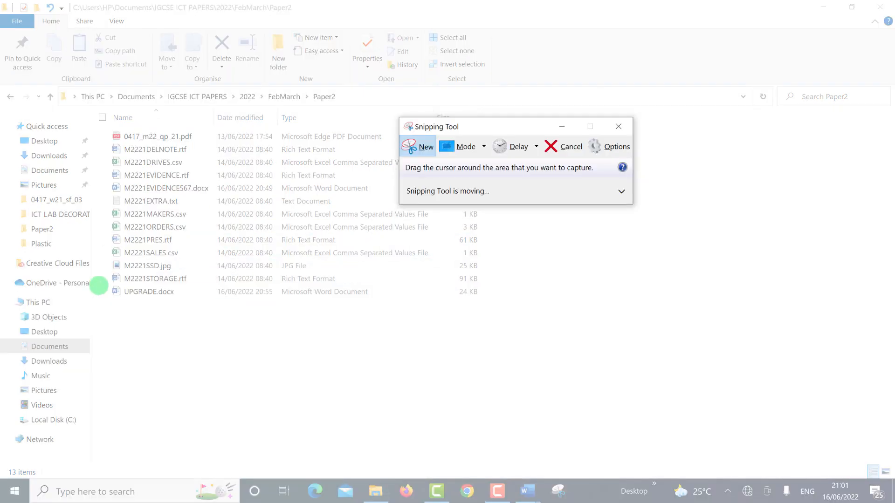
drag(99, 285, 487, 299)
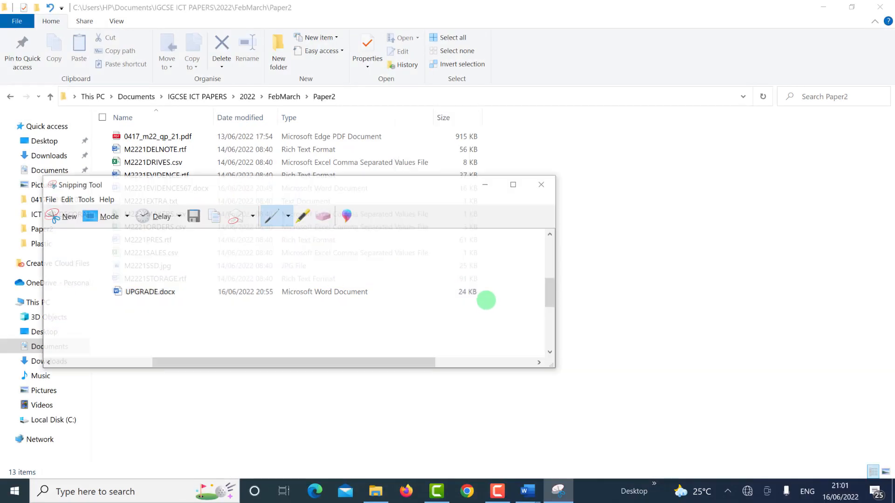
click(486, 185)
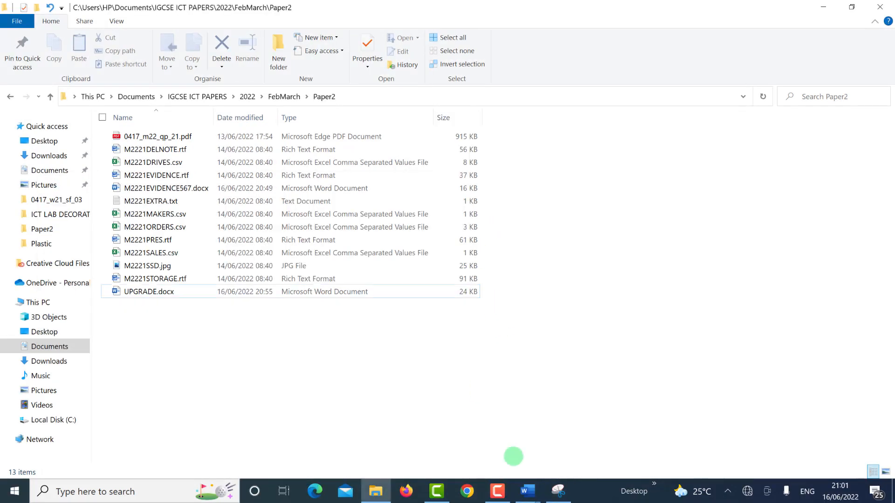
Step: Paste the UPGRADE.docx file screenshot under Step 1 – Evidence 1 in M2221EVIDENCE567.docx and widen it slightly
mouse_move(527, 491)
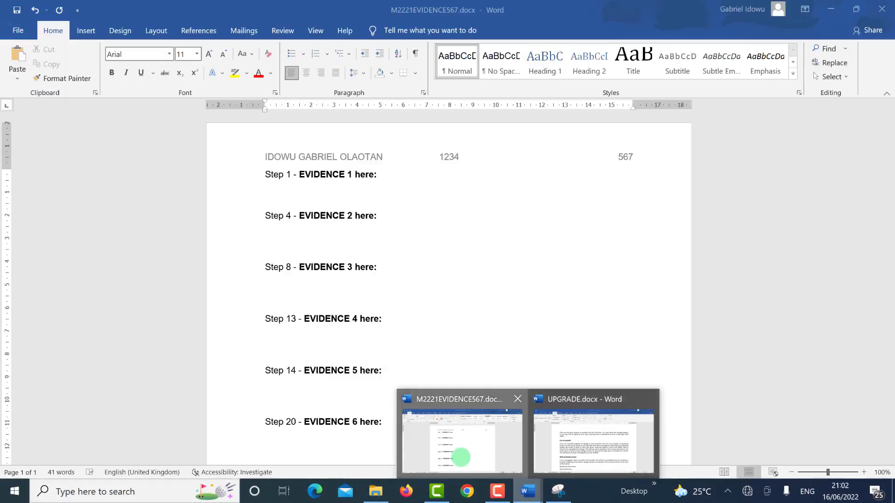
click(459, 455)
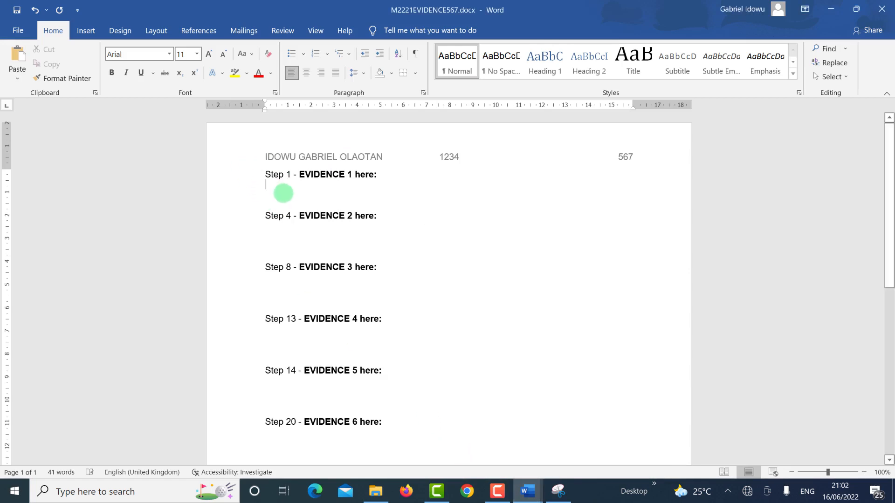
key(ctrl+v)
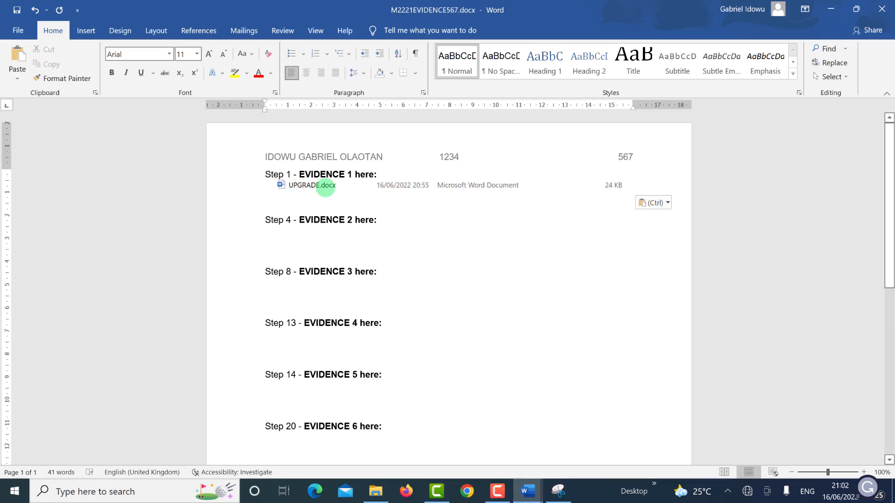
click(325, 187)
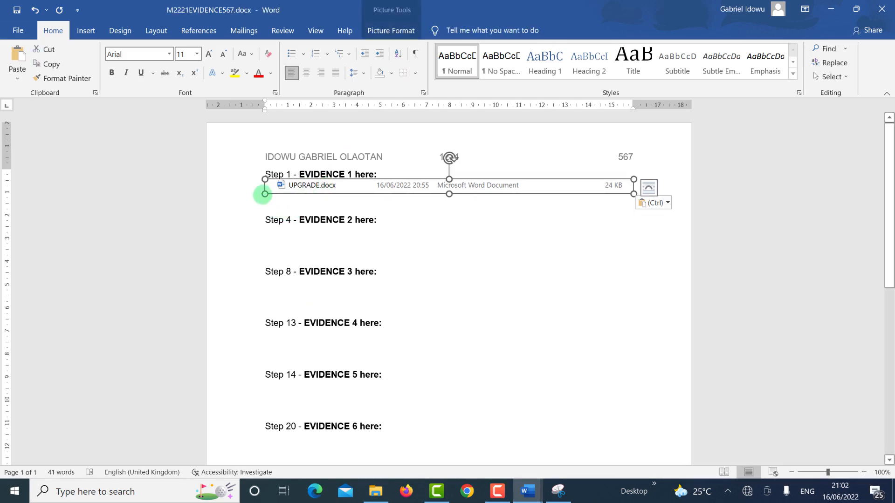
drag(264, 194, 259, 191)
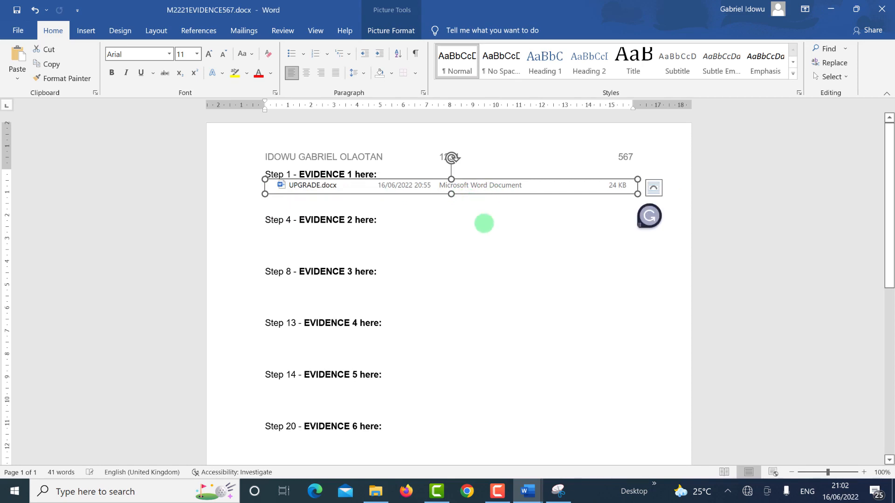
click(483, 223)
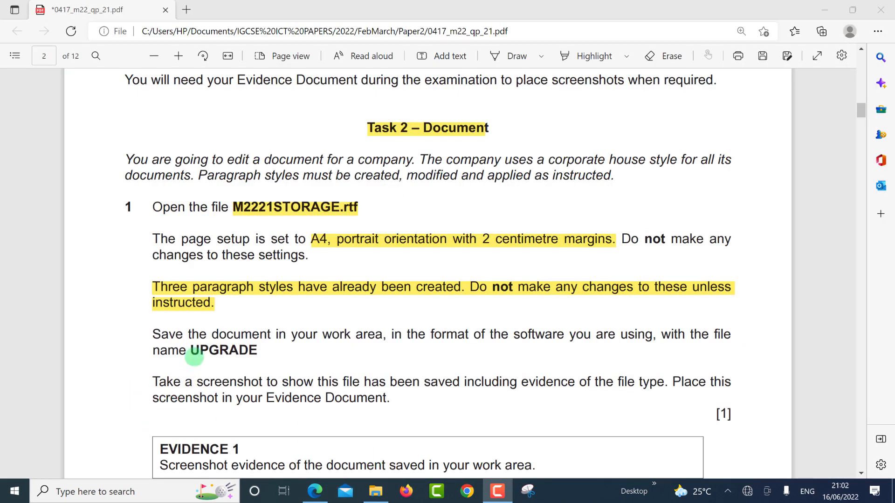
Step: Scroll the exam paper to question 2 and mark its instruction to remove pre-set page breaks
scroll(169, 392, down, 3)
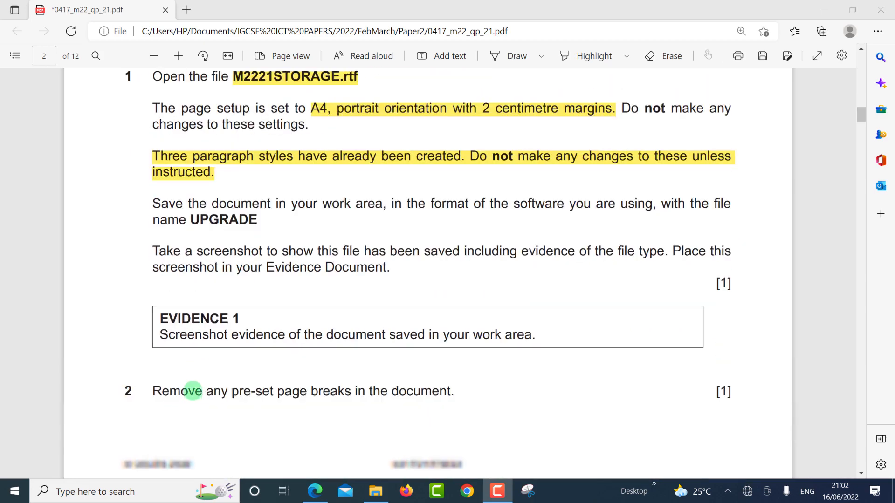
scroll(239, 279, down, 4)
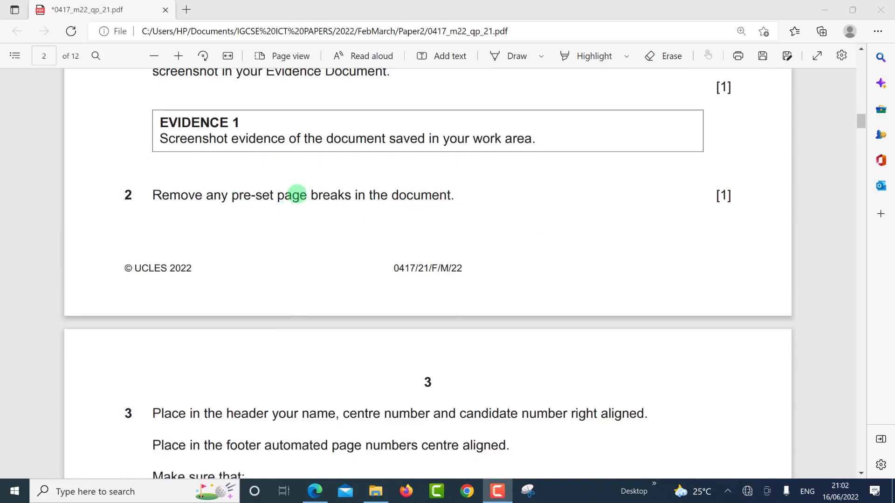
click(586, 57)
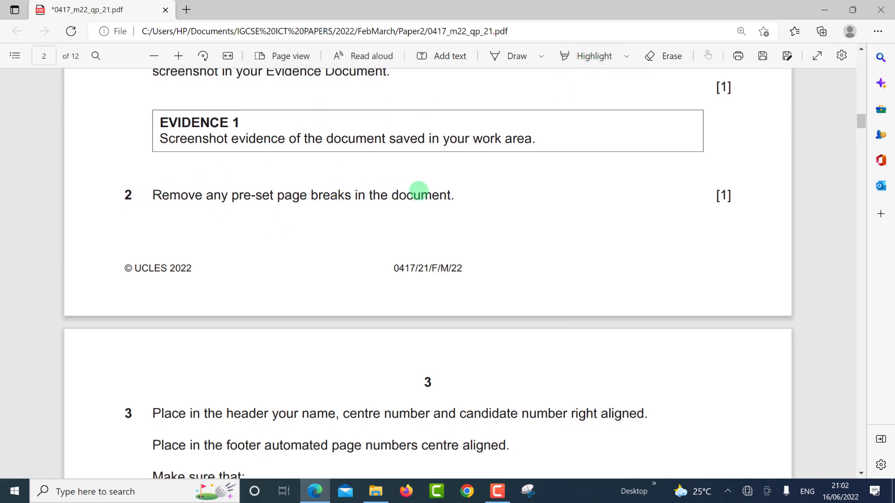
drag(471, 200, 471, 200)
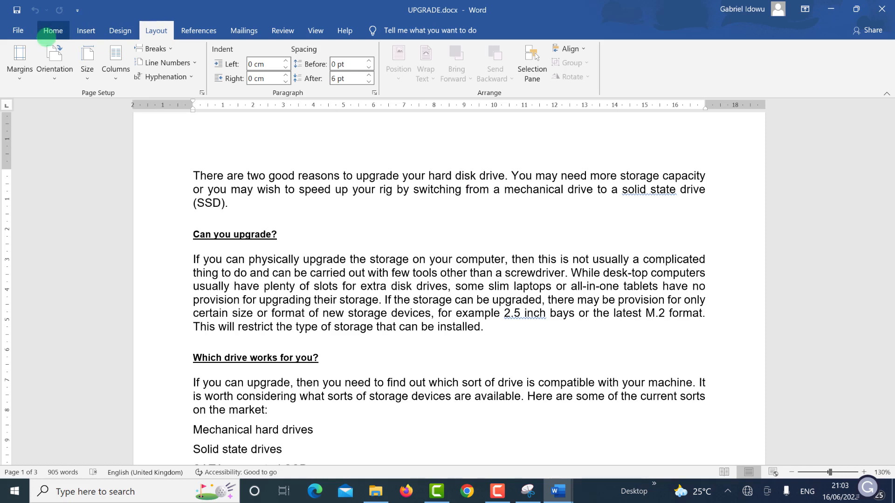
Step: Show formatting marks and delete the page break following the paragraph ending 'secondary storage.'
click(52, 32)
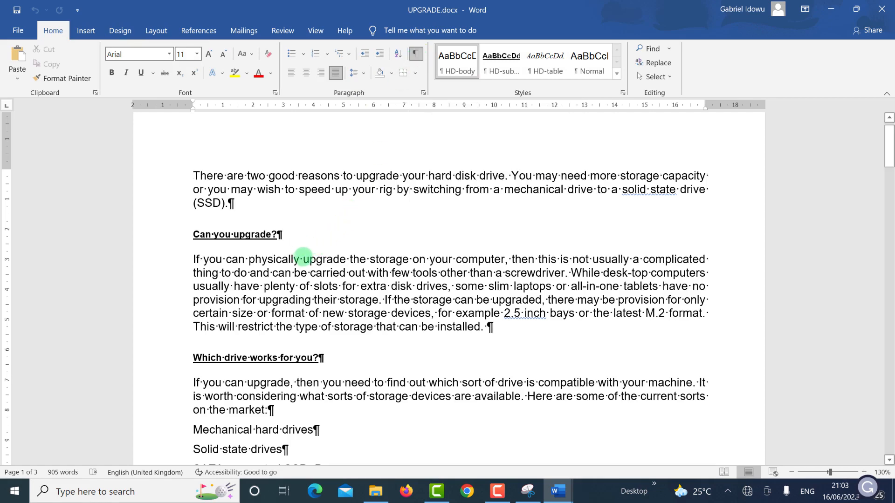
scroll(341, 343, down, 5)
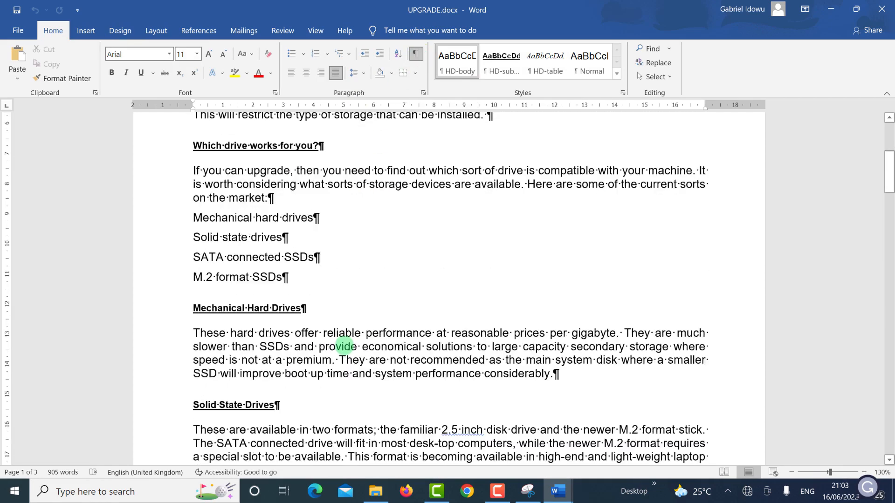
scroll(342, 347, down, 7)
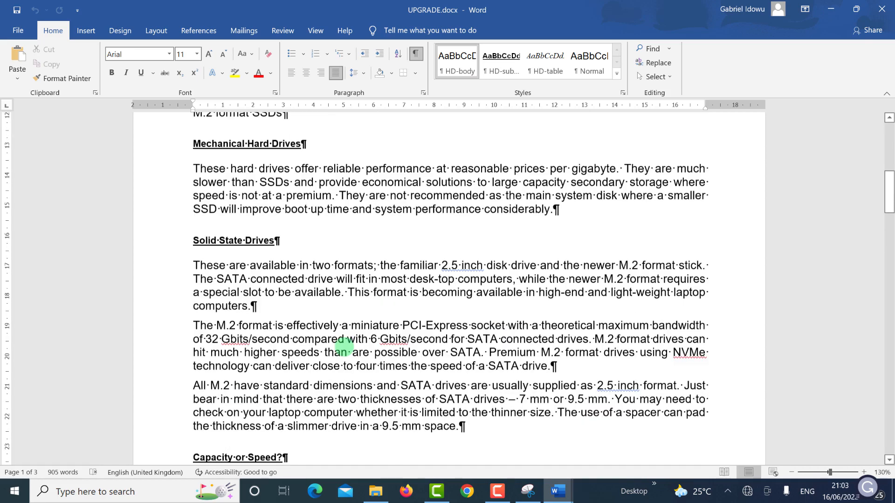
scroll(343, 346, down, 9)
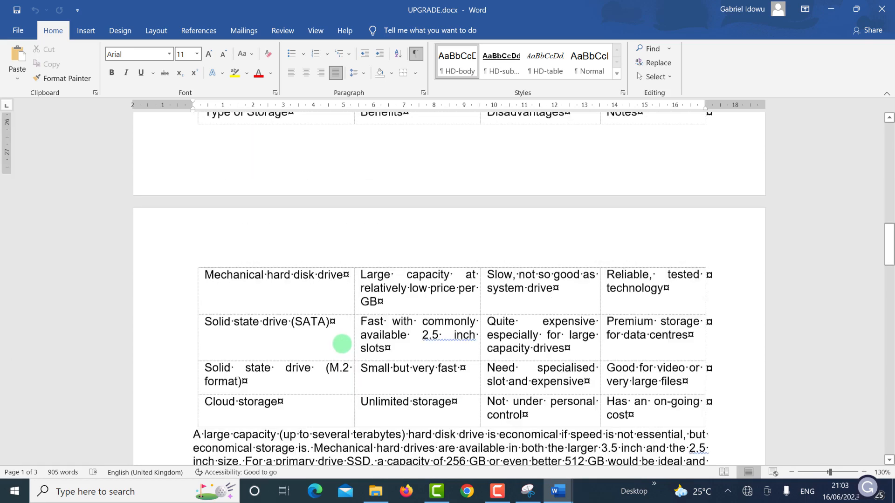
scroll(342, 344, down, 1)
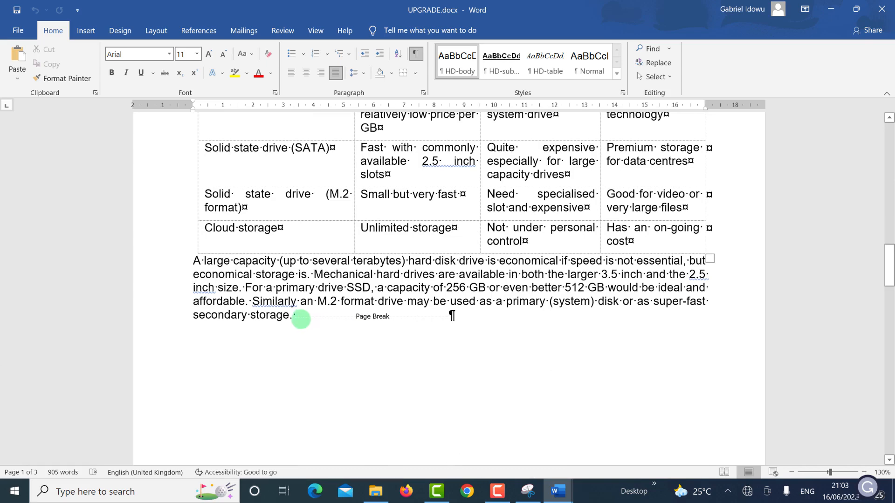
scroll(312, 318, down, 15)
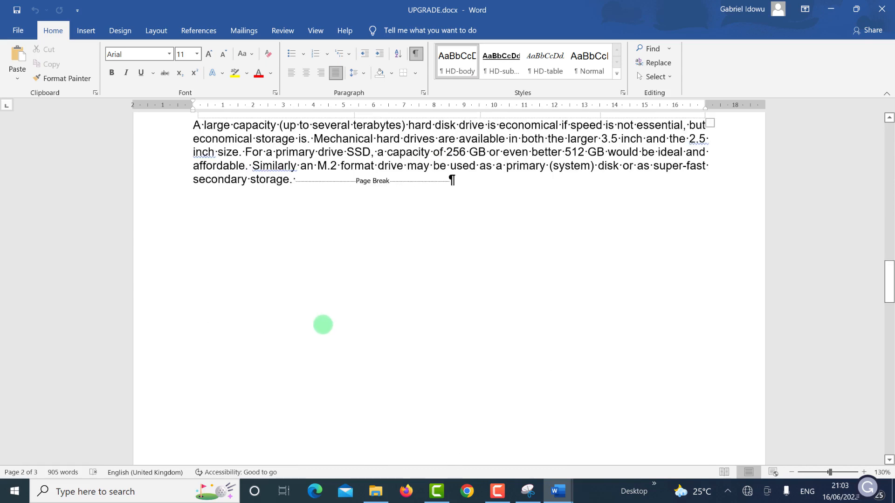
scroll(326, 332, down, 15)
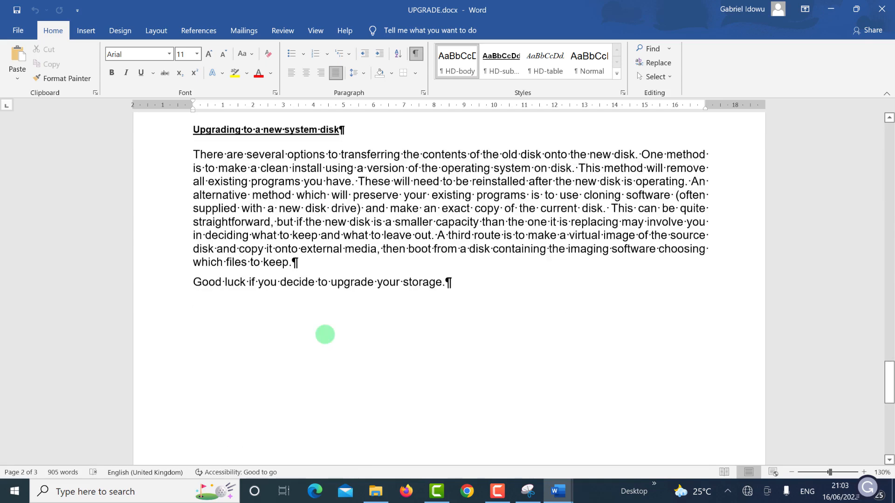
scroll(324, 300, up, 10)
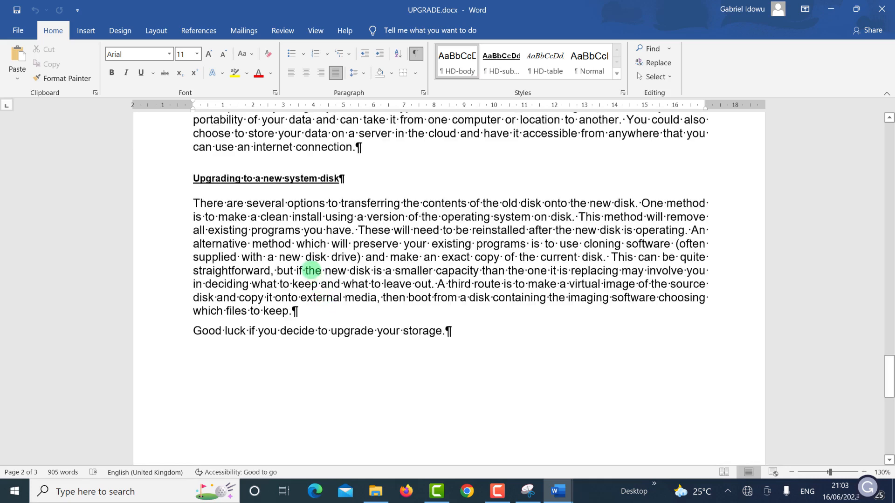
scroll(310, 268, up, 10)
scroll(309, 264, up, 15)
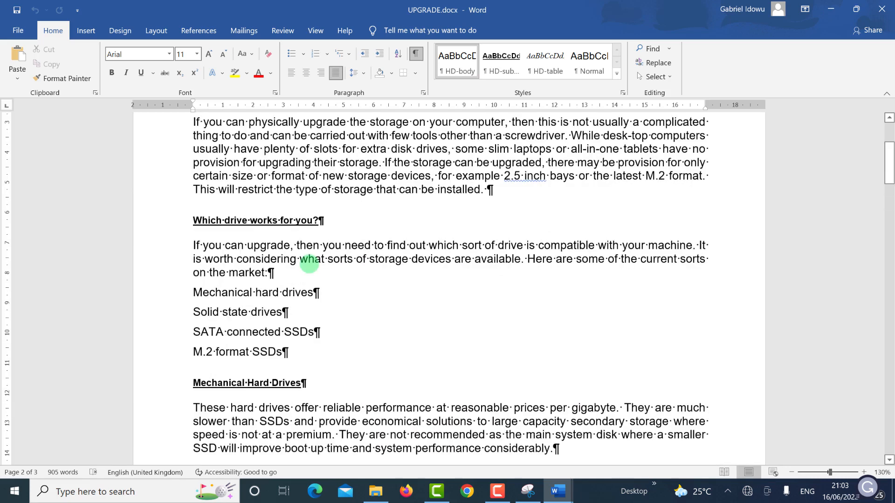
scroll(310, 265, up, 1)
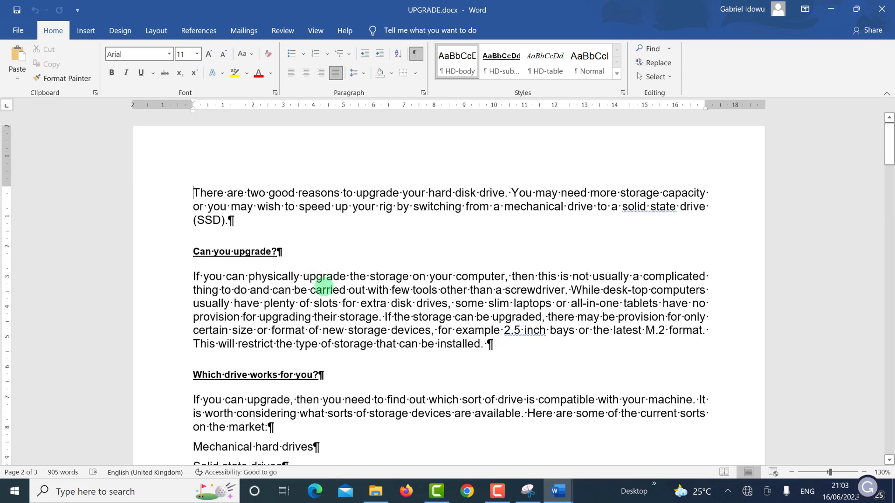
scroll(324, 284, down, 8)
scroll(324, 293, down, 12)
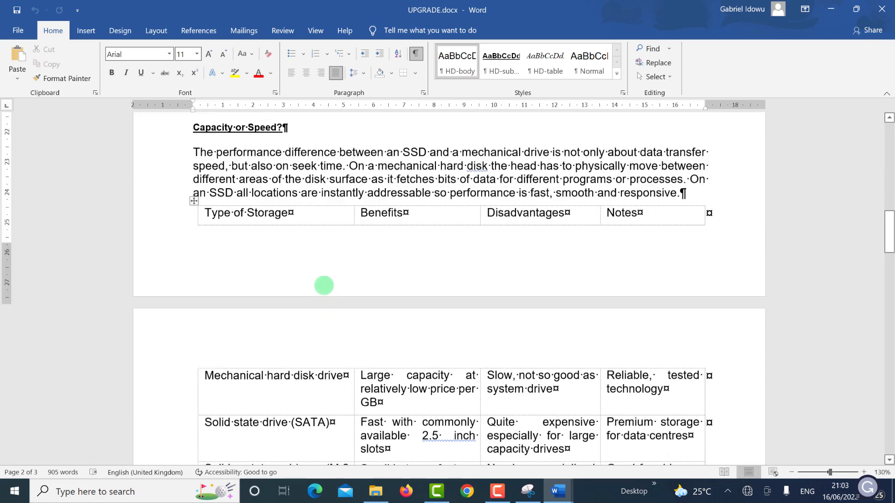
scroll(317, 261, down, 1)
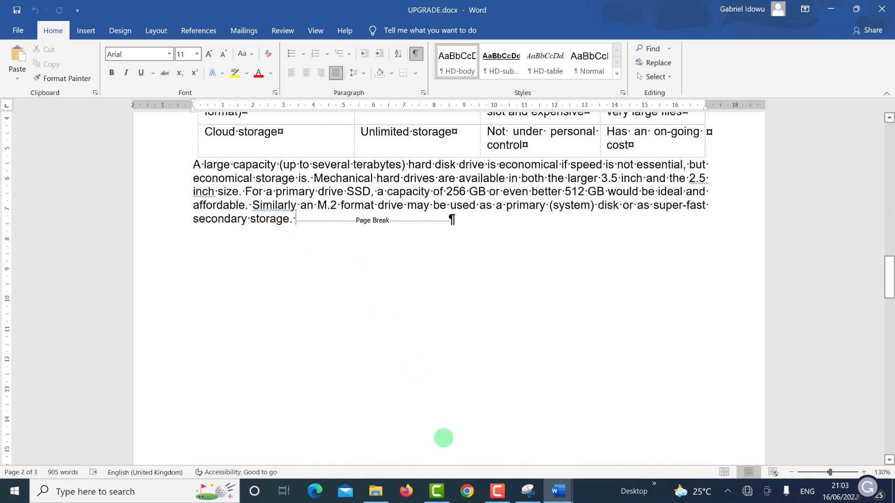
key(Delete)
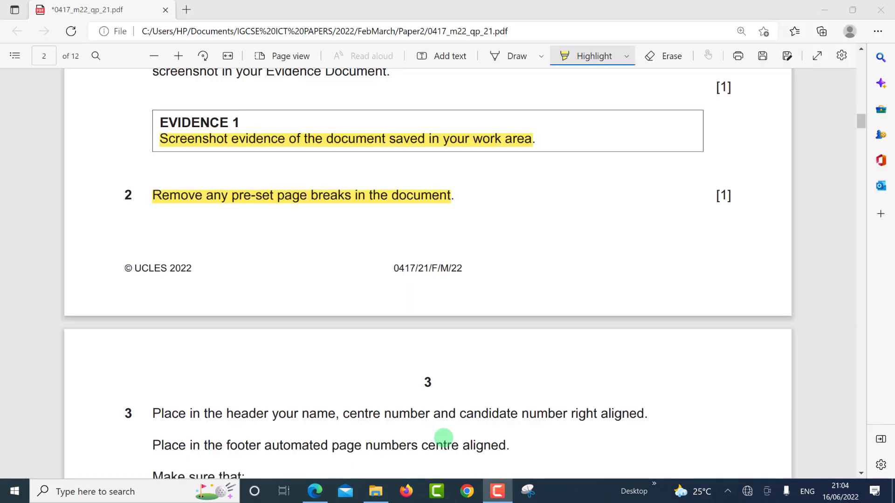
Step: Highlight question 3's requirement for a right-aligned header with name, centre number and candidate number
scroll(244, 337, down, 3)
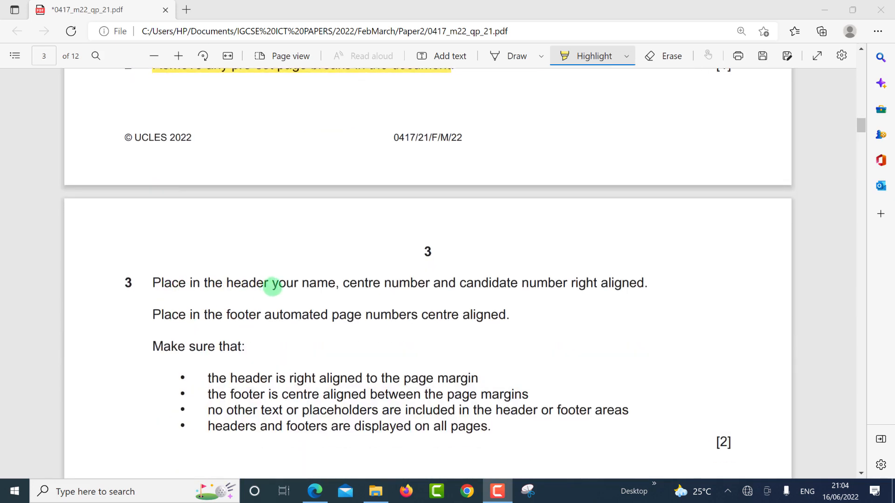
drag(335, 280, 651, 283)
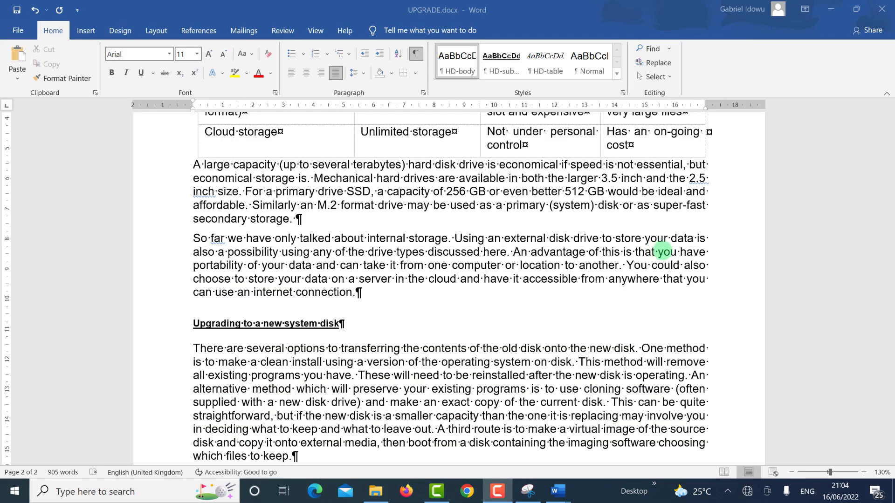
Step: Hide the formatting marks in UPGRADE.docx
scroll(653, 191, up, 15)
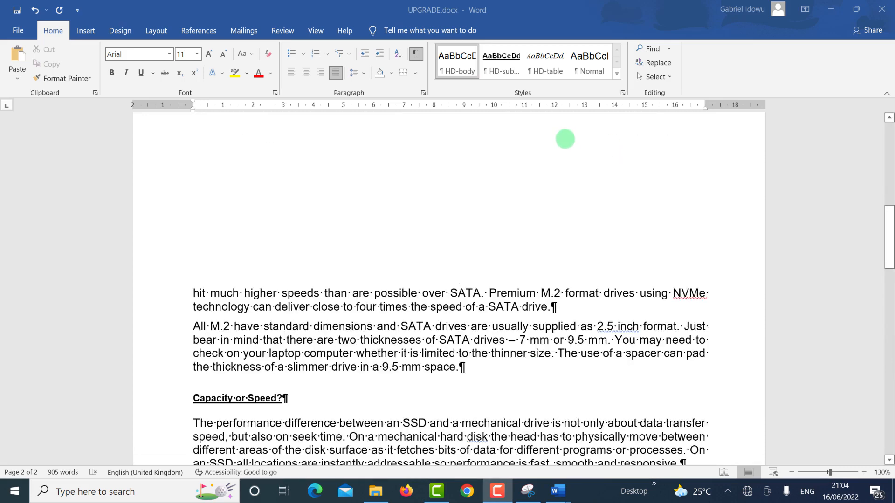
scroll(565, 139, up, 10)
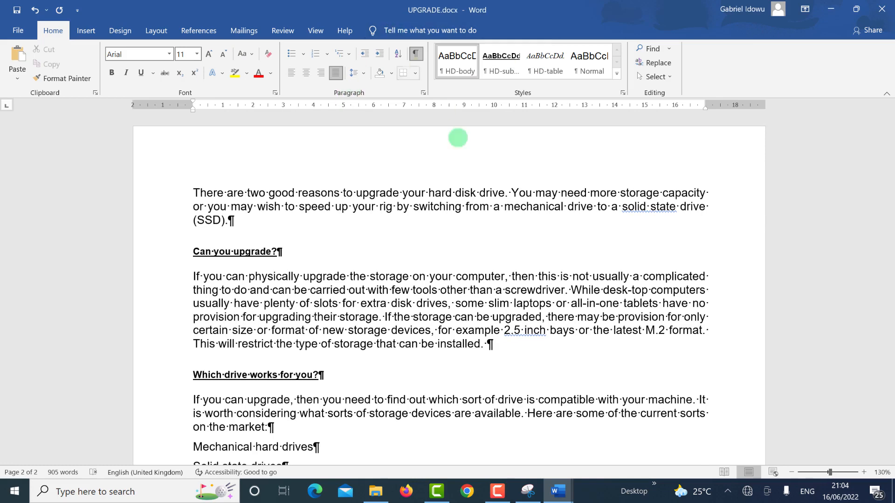
click(415, 54)
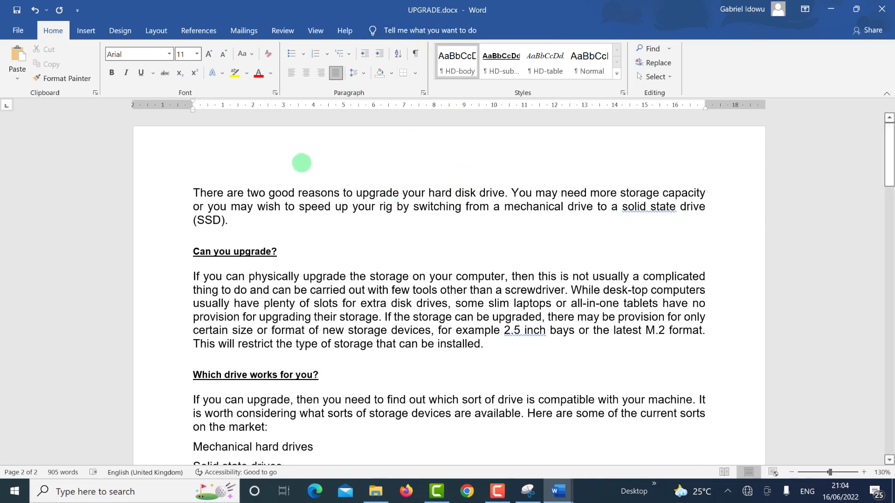
Step: Insert a Blank (Three Columns) header with the candidate's name, centre number and candidate number on the right
click(85, 31)
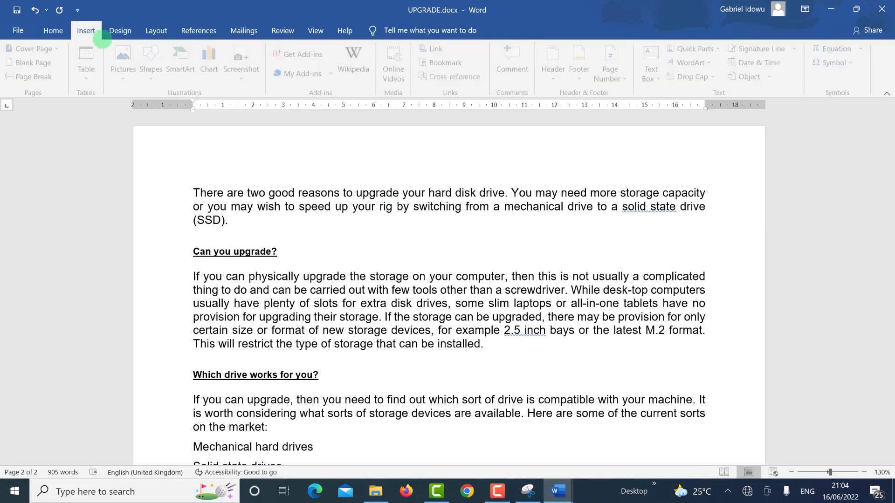
click(557, 81)
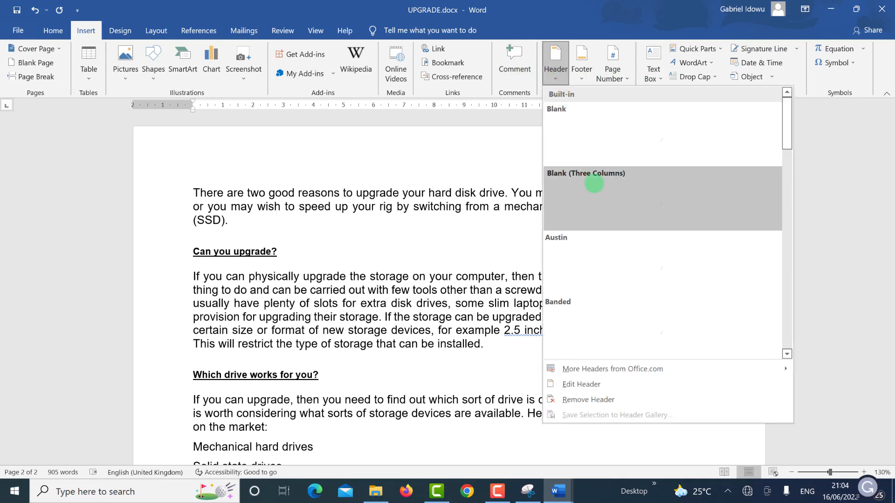
click(591, 185)
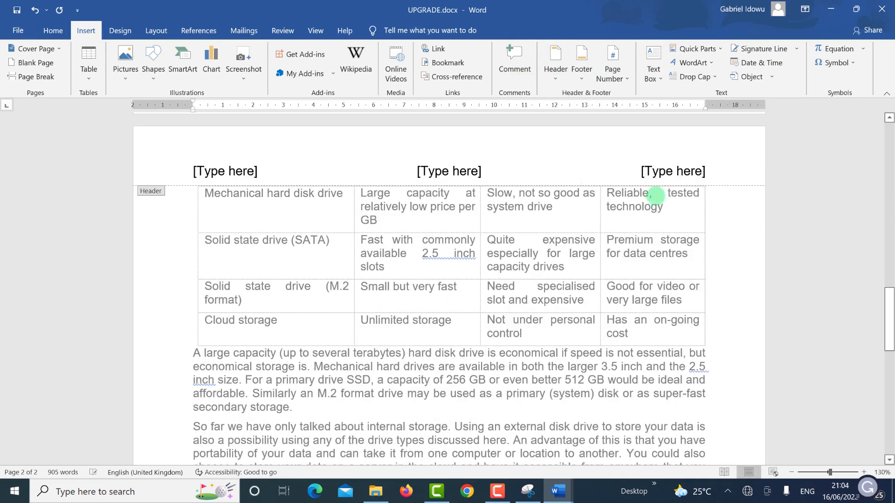
click(668, 172)
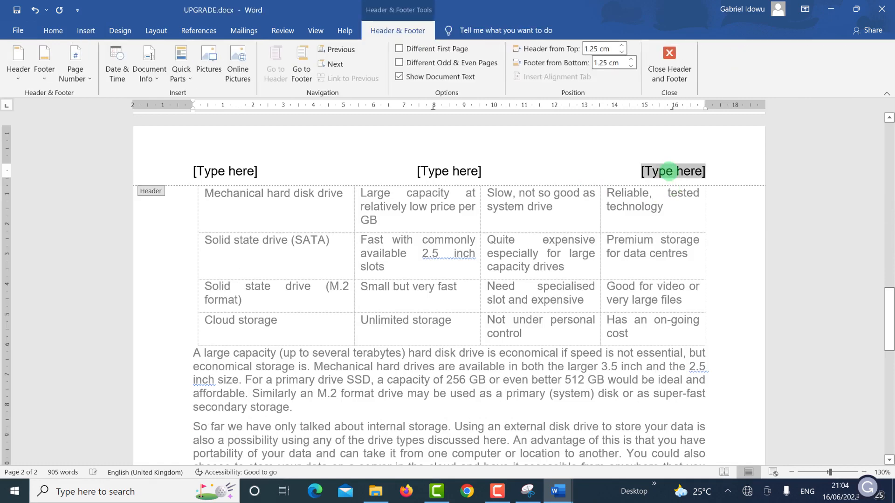
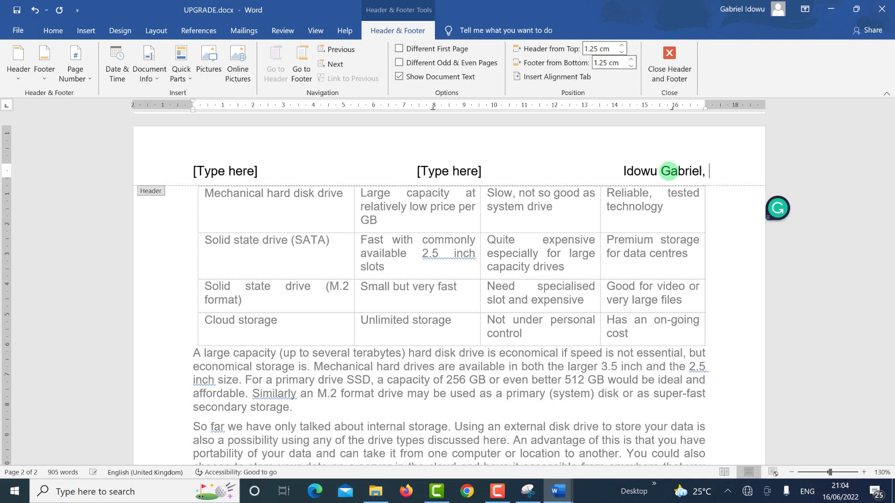
text(12)
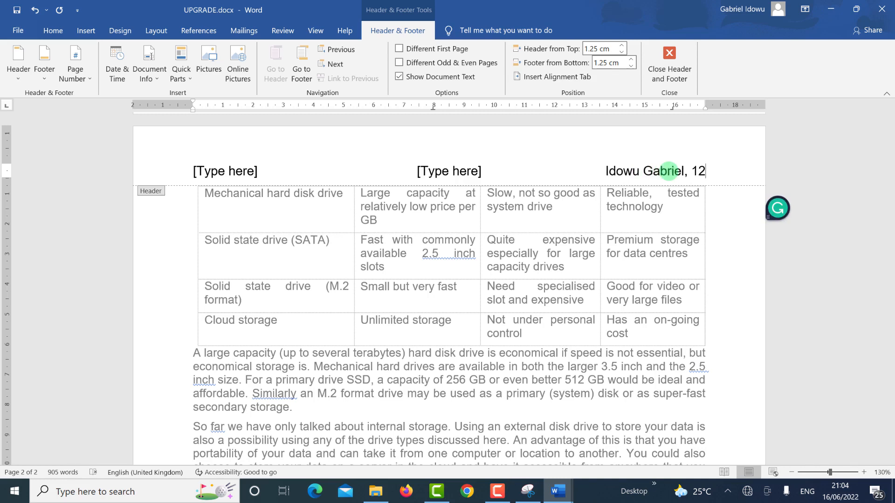
text(34, )
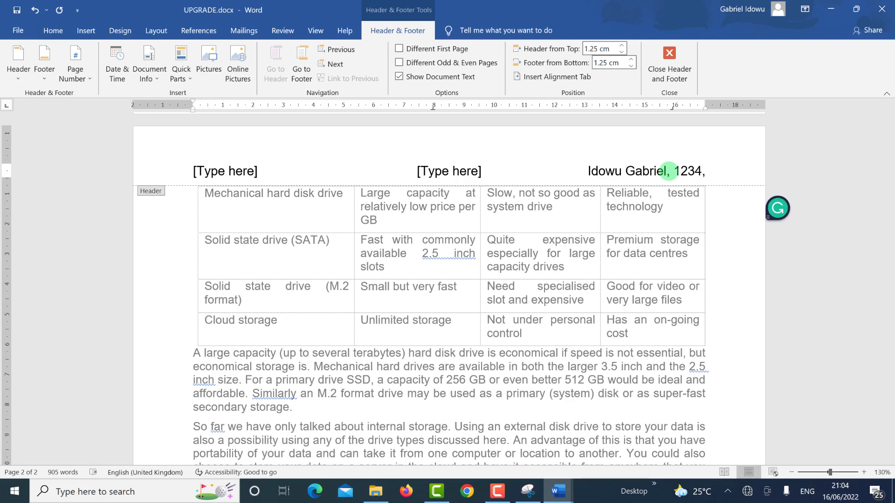
text(567)
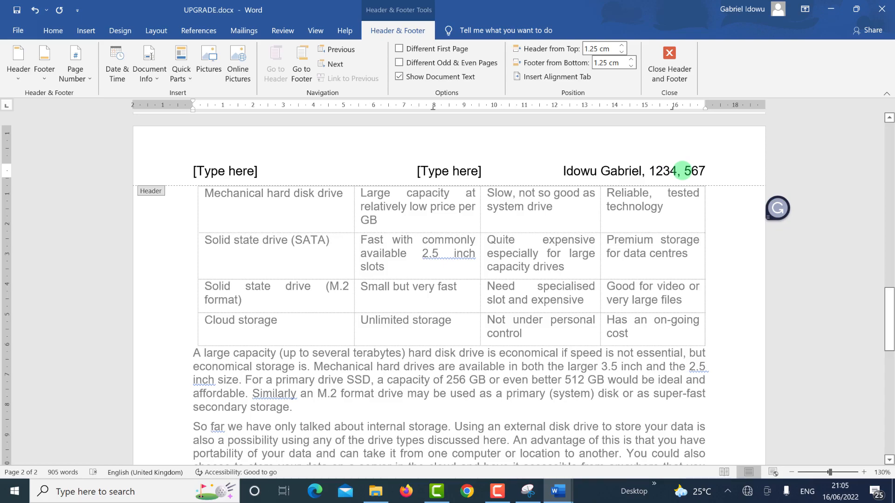
key(alt+Tab)
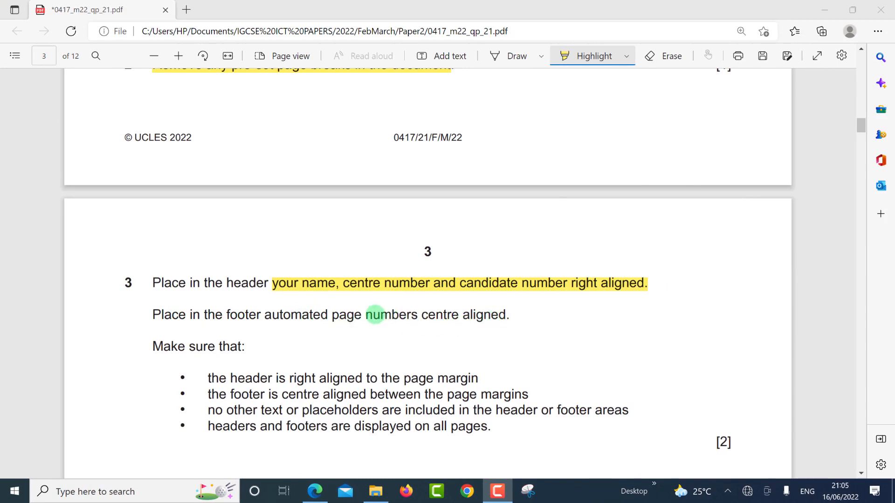
Step: Bring the exam paper forward to read question 3's centred automatic page-number footer requirement
click(507, 309)
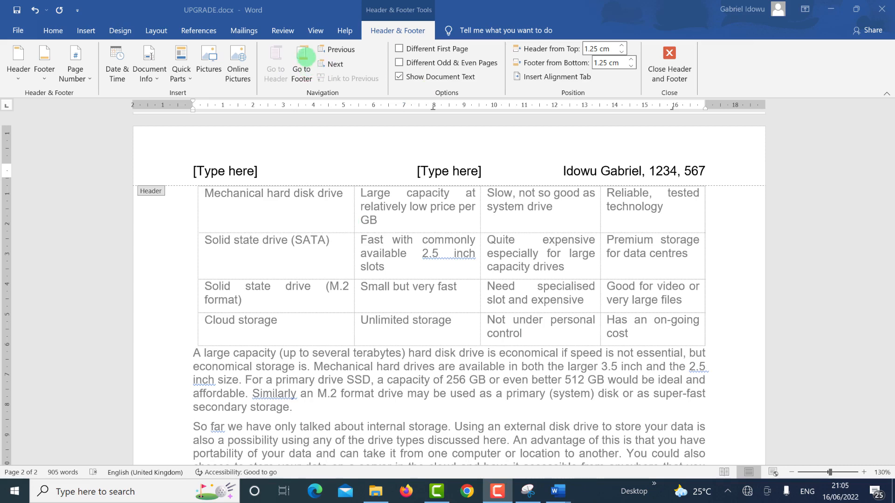
Step: Add a Blank (Three Columns) footer with a plain page number in the centre, then highlight question 3's checklist
click(306, 57)
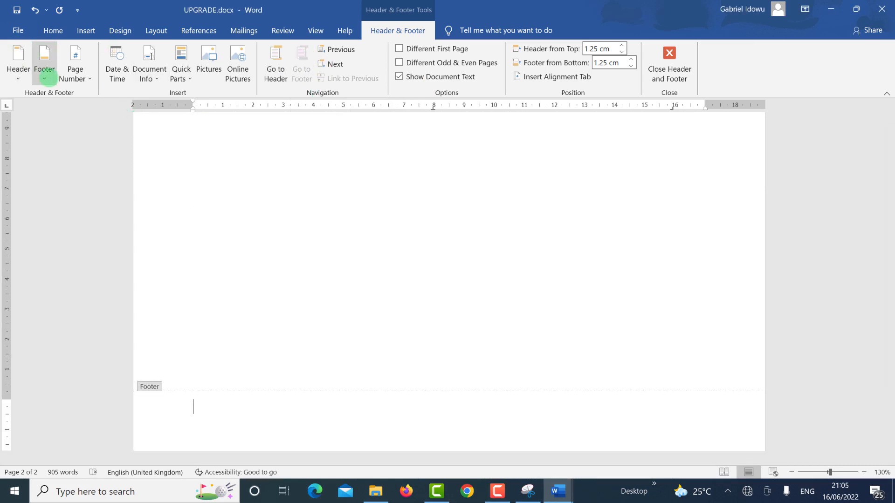
click(45, 79)
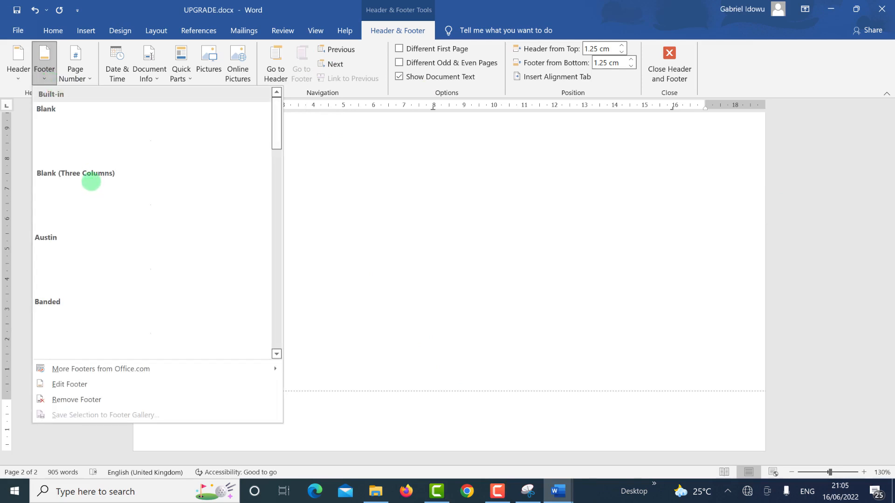
click(91, 182)
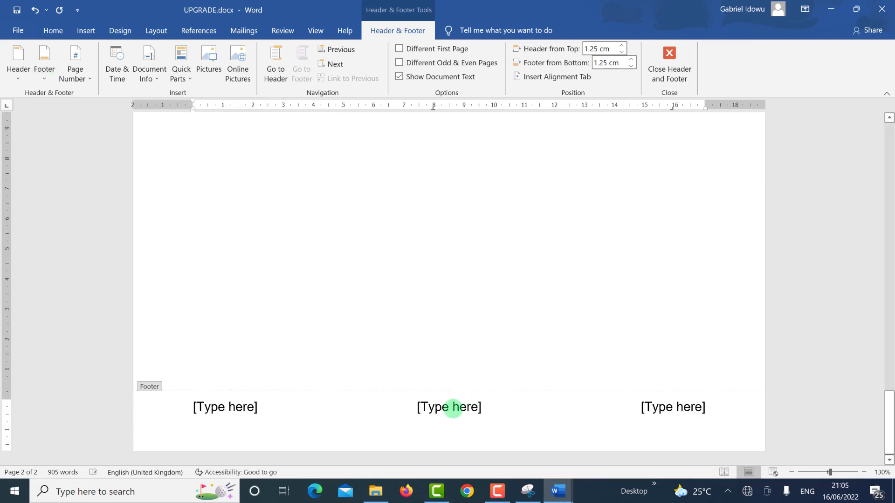
click(453, 408)
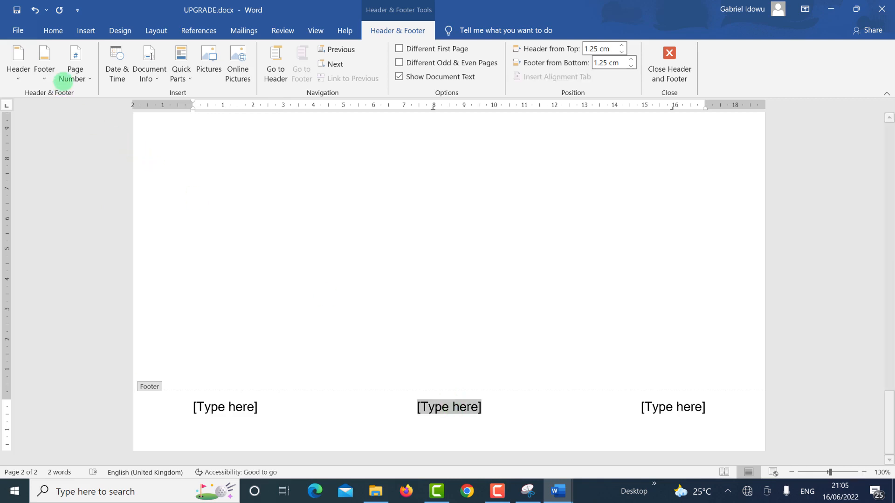
click(75, 75)
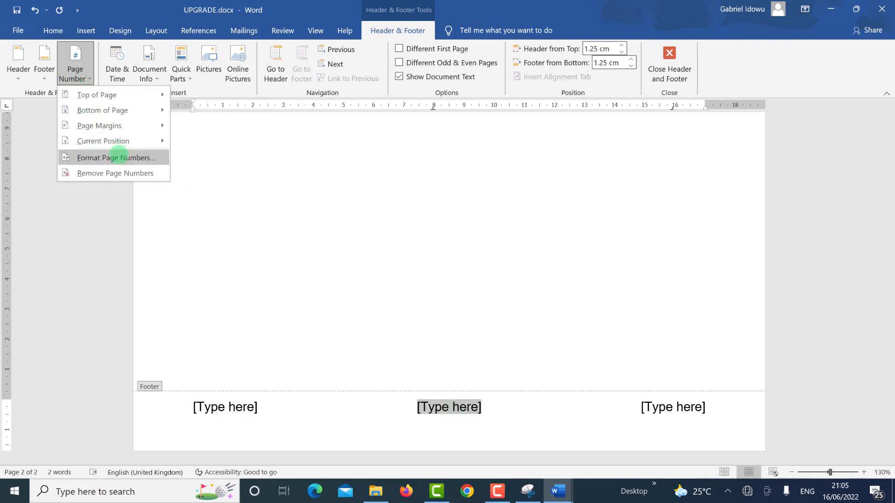
mouse_move(121, 141)
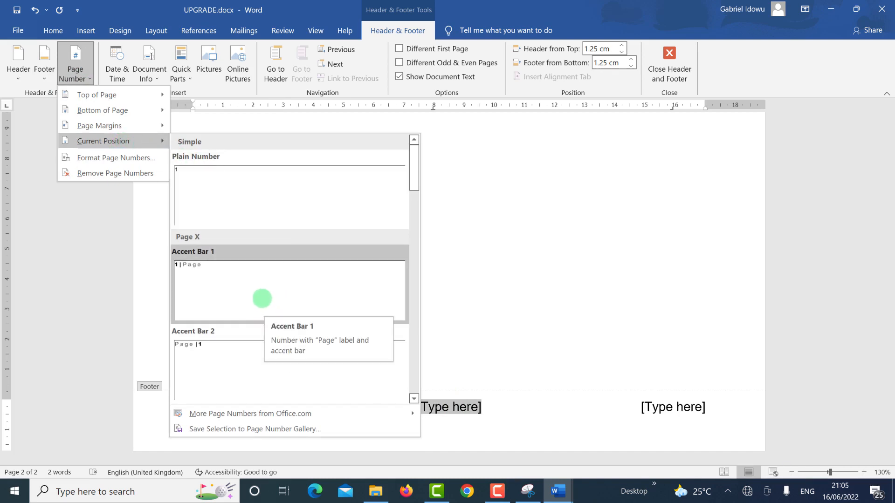
click(234, 203)
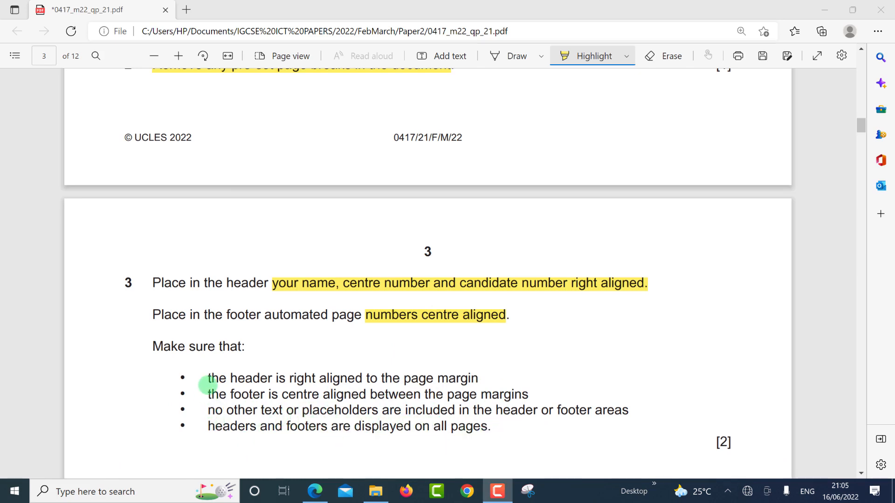
click(208, 381)
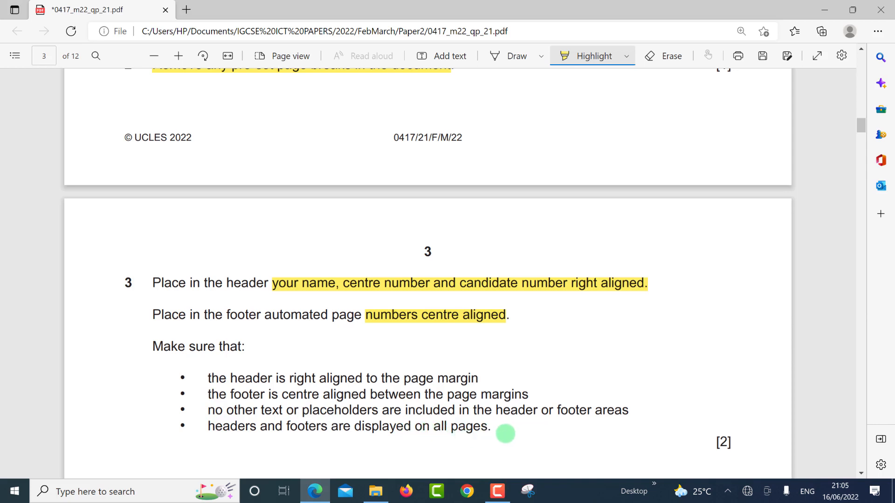
drag(209, 378, 505, 434)
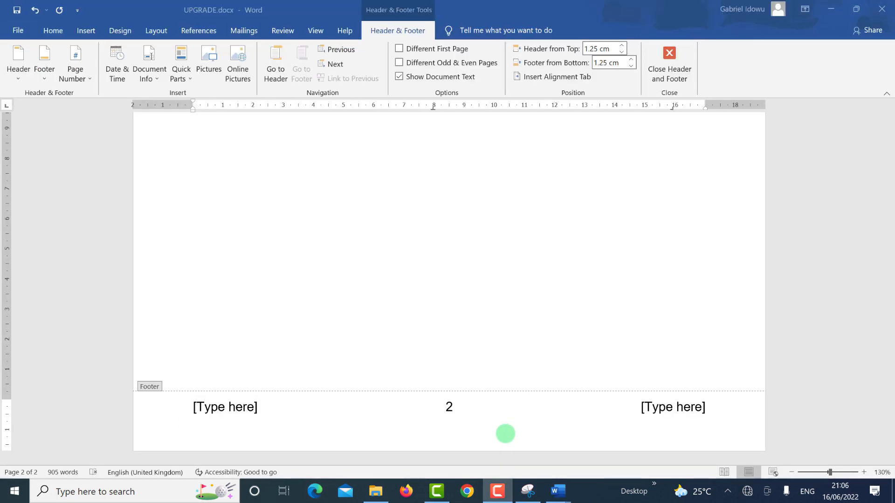
Step: Delete the left and right [Type here] placeholders from the footer
click(230, 407)
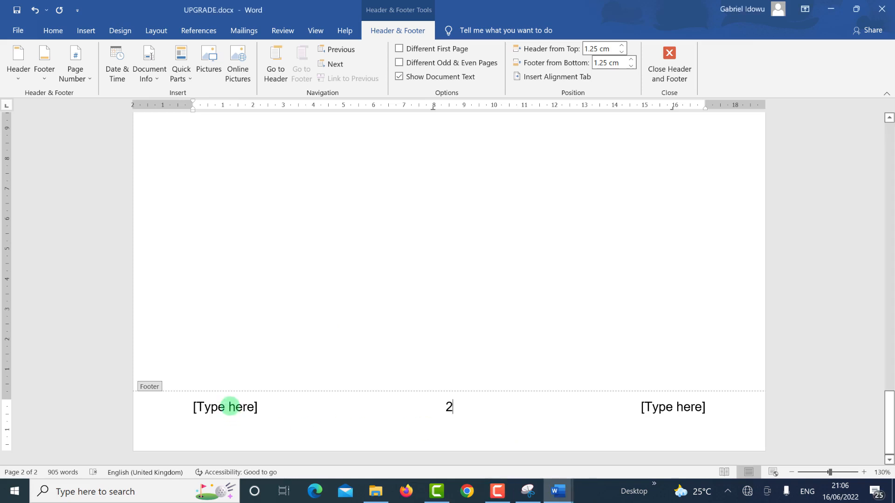
click(231, 407)
key(Delete)
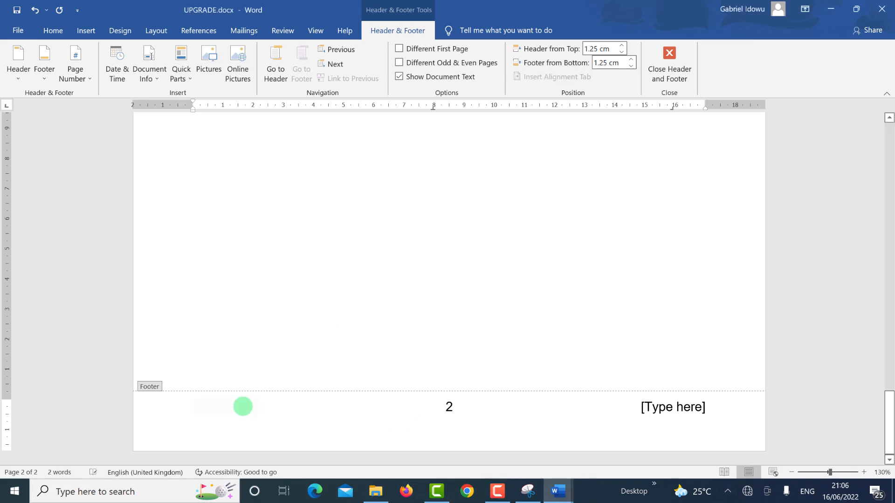
click(667, 410)
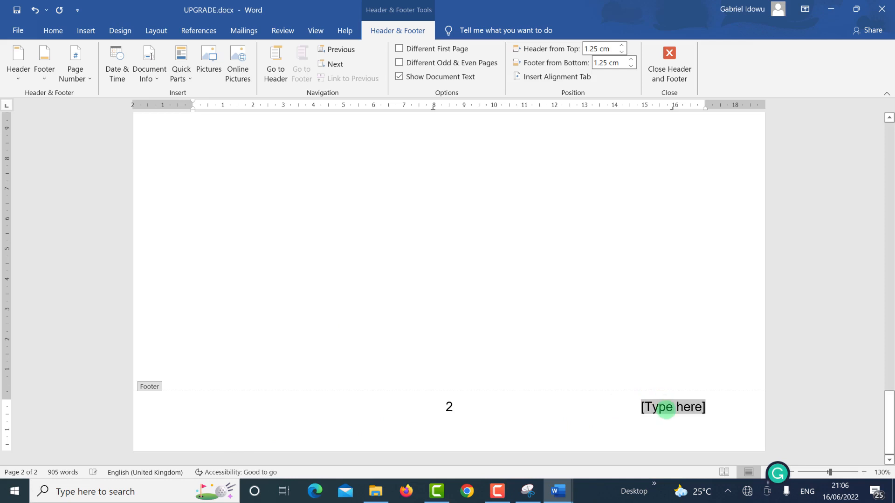
key(Delete)
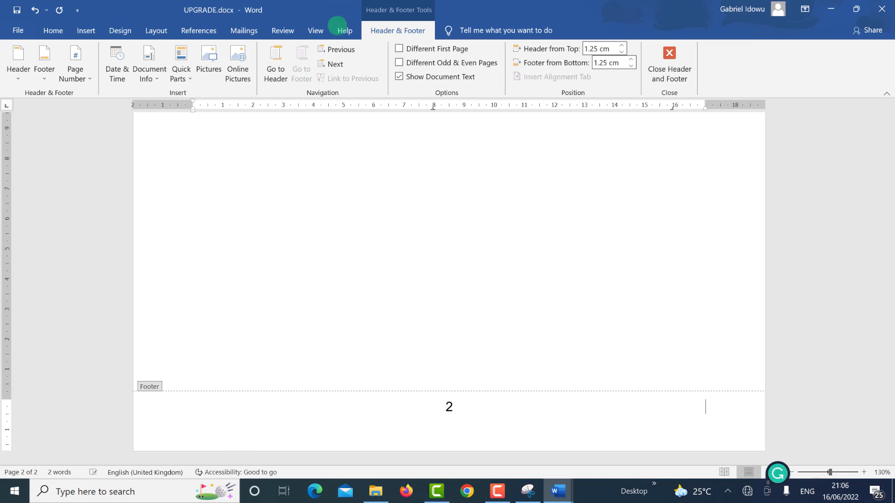
Step: Delete the left and middle header placeholders, close Header and Footer, and check the pages
click(279, 69)
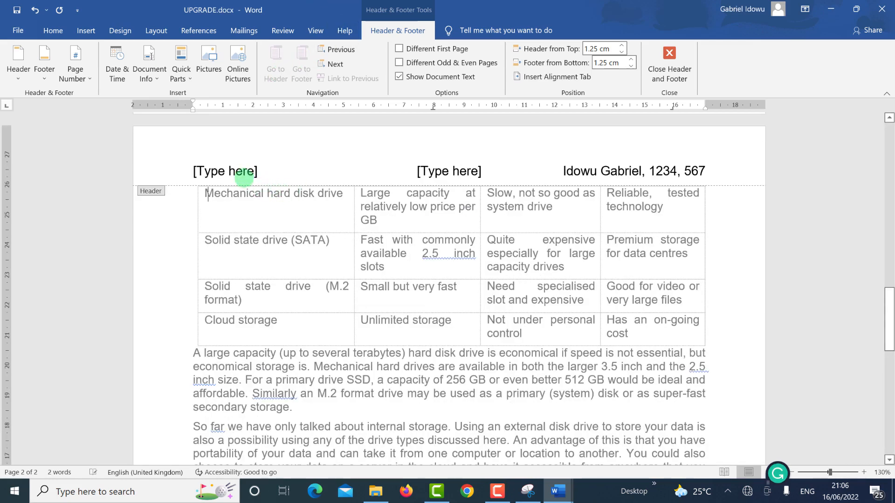
click(240, 171)
key(Delete)
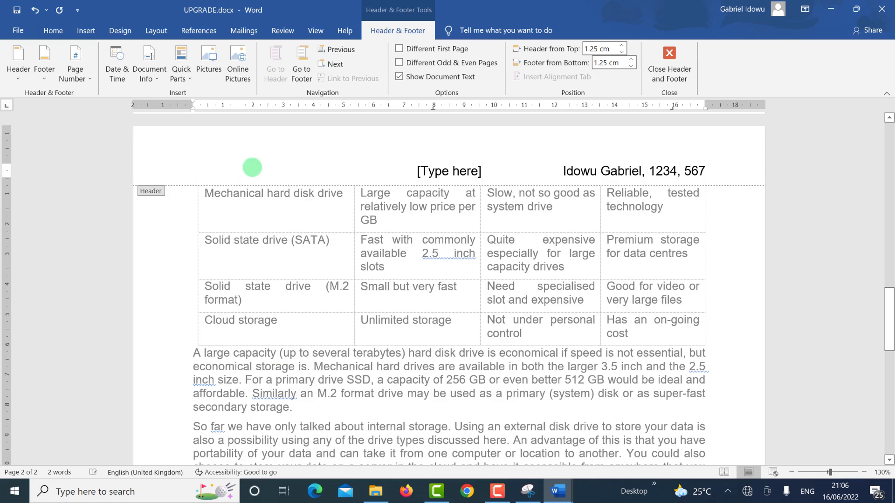
click(434, 171)
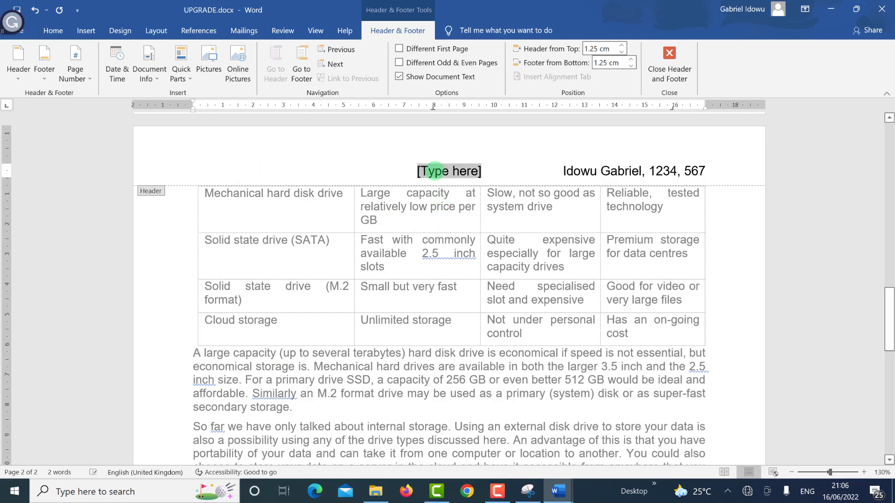
key(Delete)
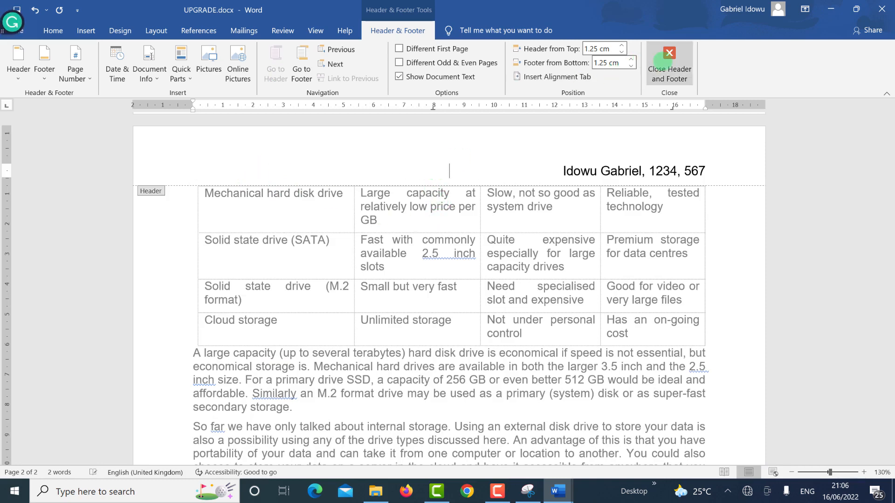
click(669, 79)
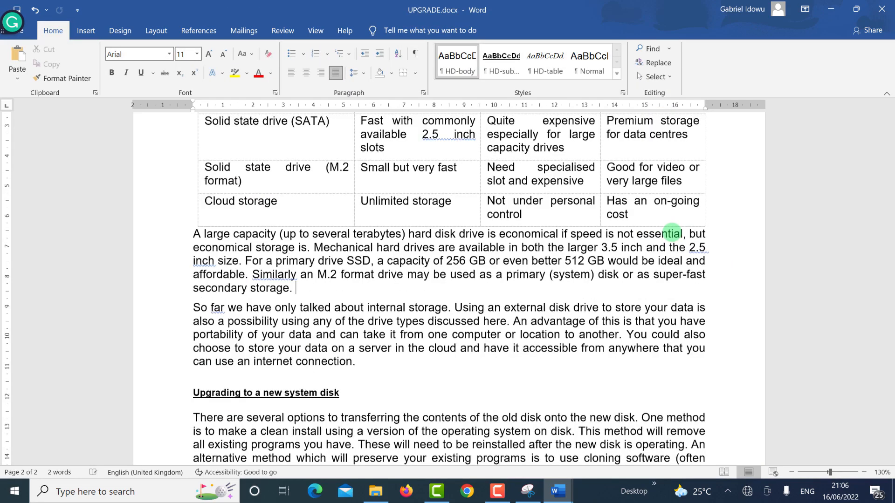
scroll(685, 295, down, 10)
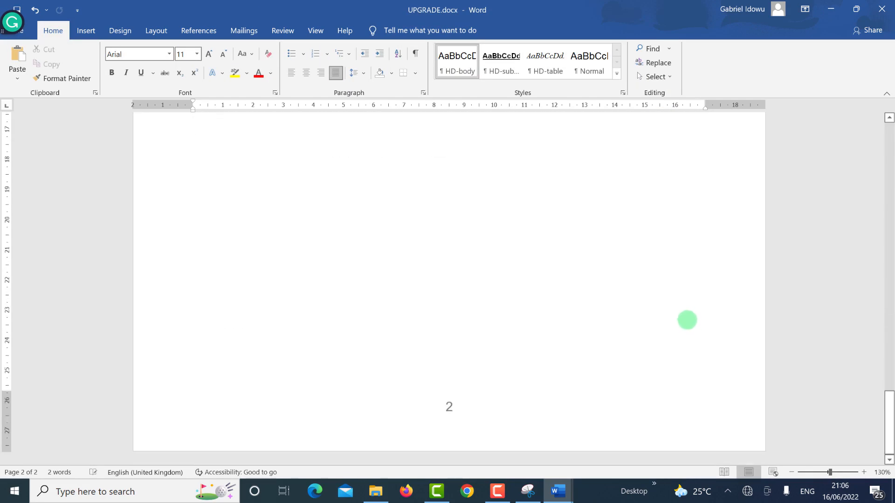
scroll(685, 288, up, 15)
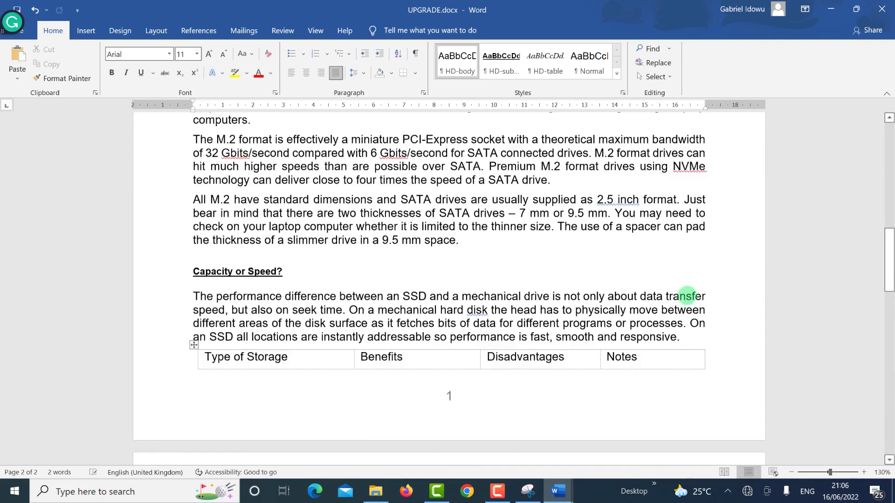
scroll(685, 297, up, 7)
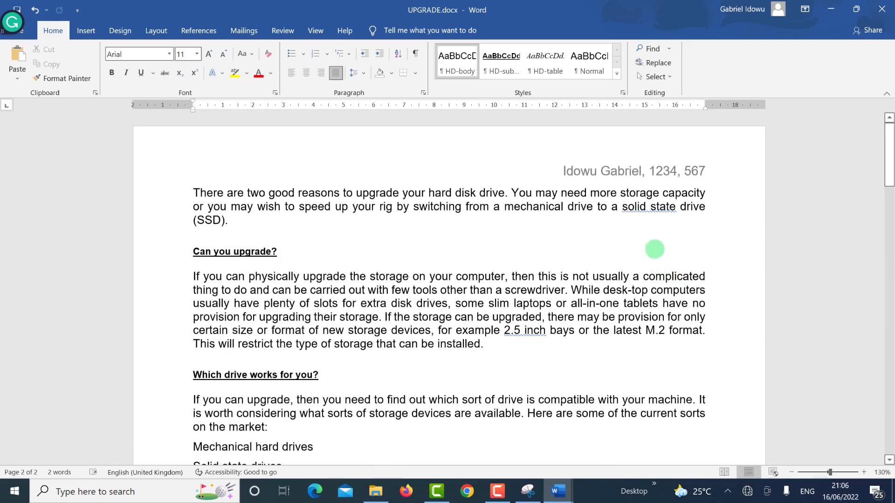
scroll(662, 257, down, 5)
scroll(668, 264, down, 14)
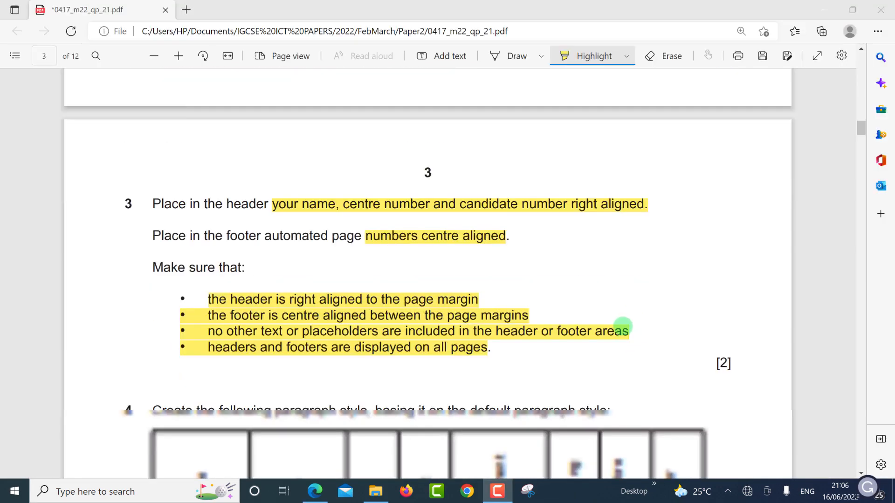
Step: Scroll the exam paper to question 4's HD-title paragraph style table
scroll(622, 325, down, 6)
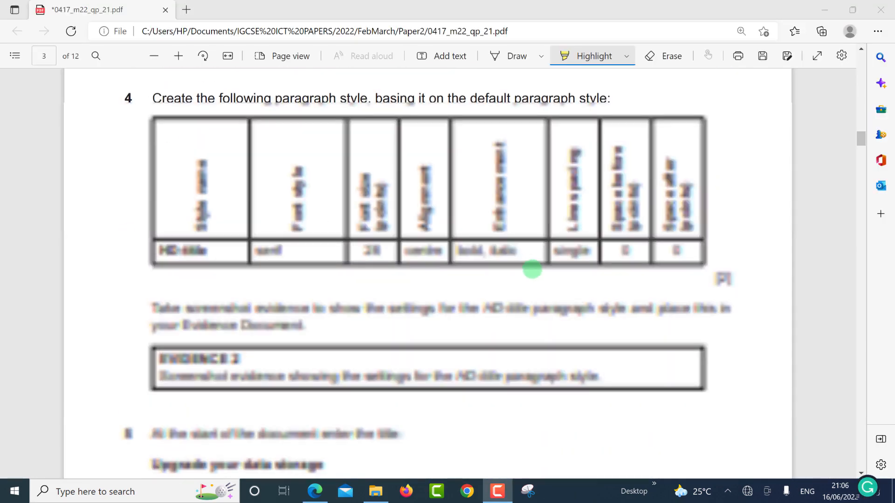
scroll(531, 268, up, 2)
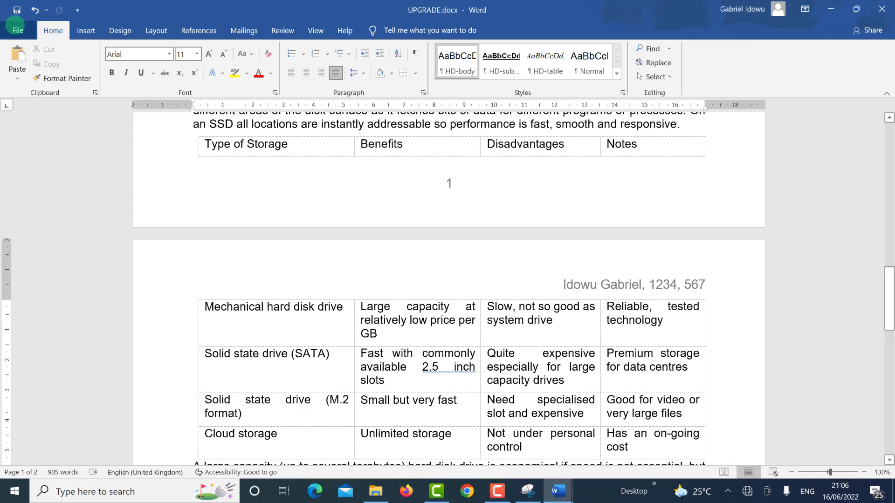
click(17, 29)
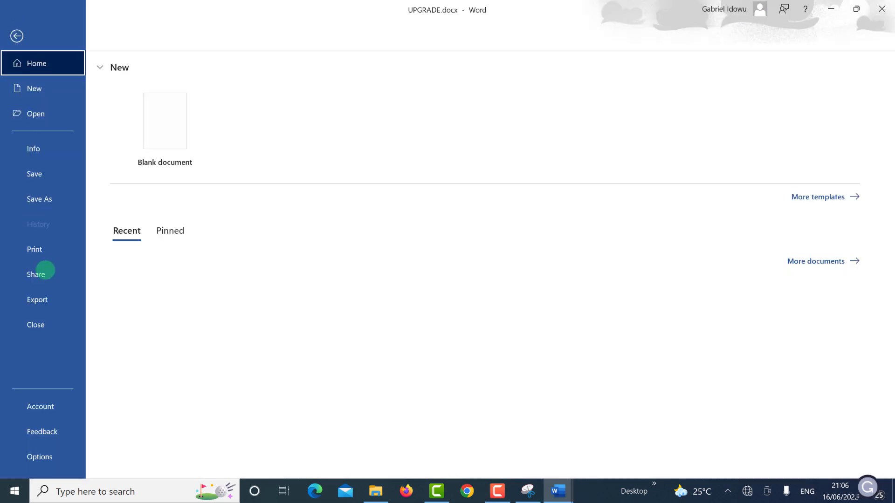
click(35, 247)
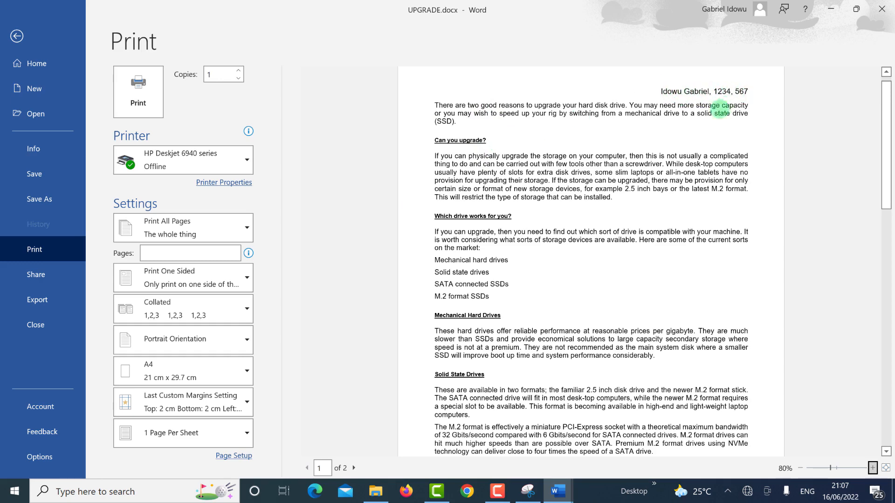
scroll(727, 112, down, 3)
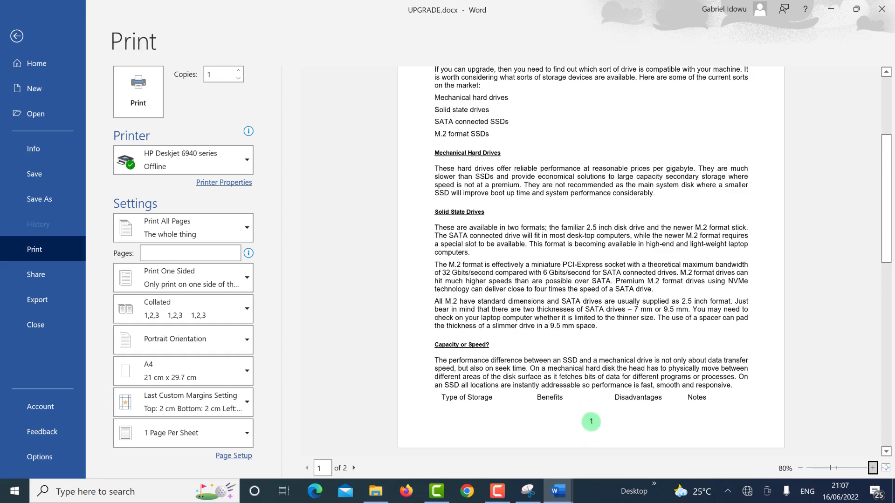
scroll(591, 422, down, 10)
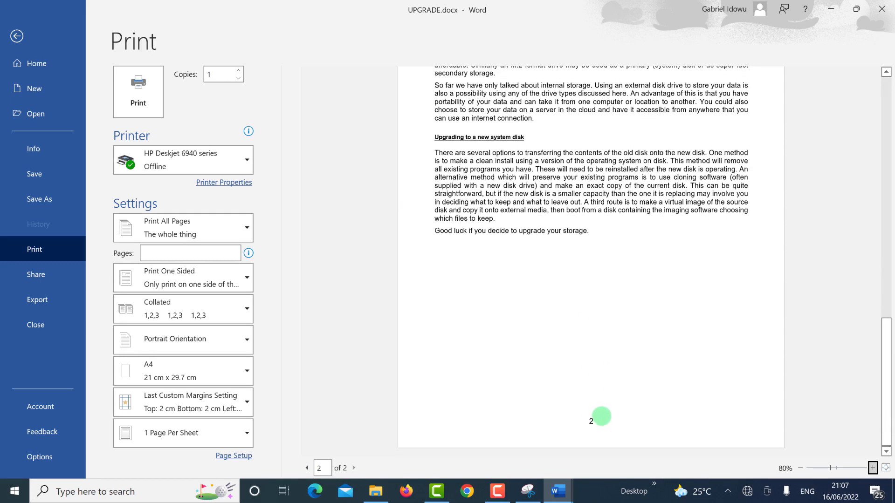
scroll(599, 411, up, 15)
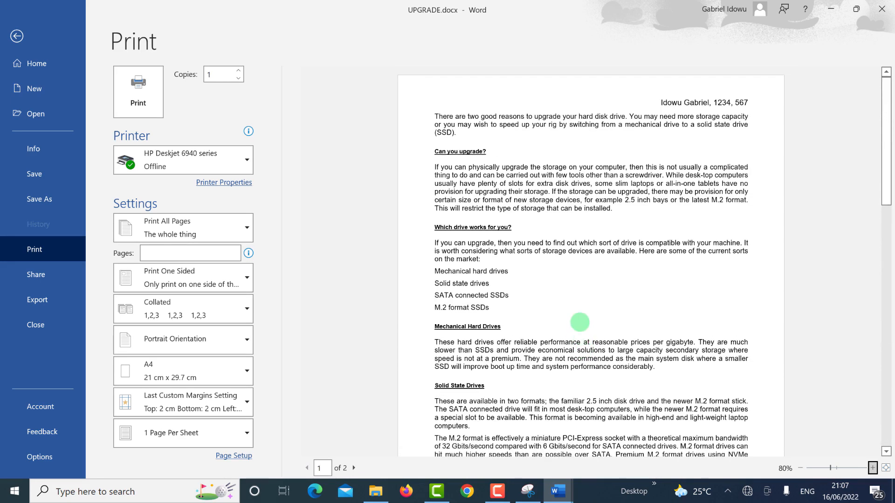
click(28, 31)
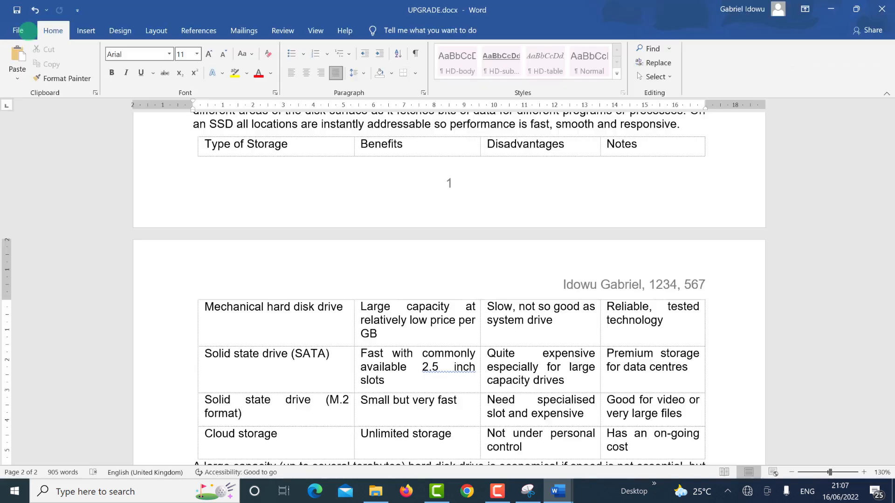
Step: Turn off the Highlight tool and copy the style name 'HD-title' from question 4's table
scroll(326, 224, down, 10)
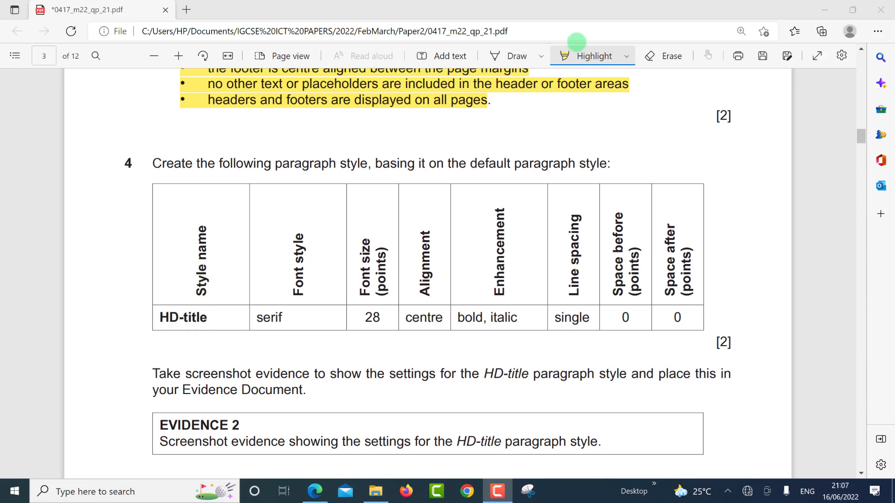
click(591, 56)
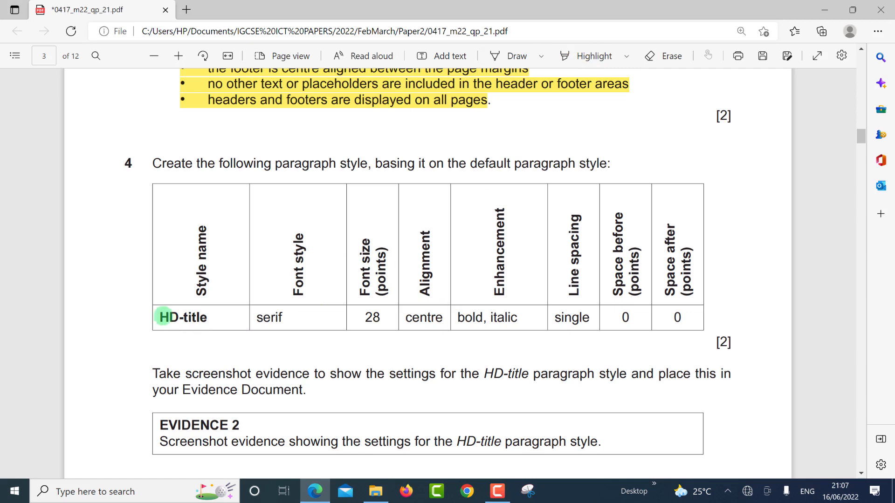
drag(160, 318, 208, 318)
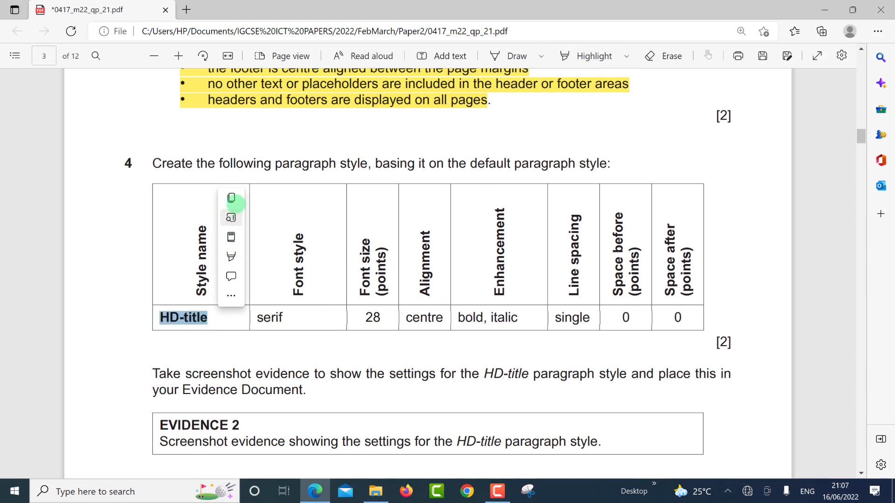
click(231, 198)
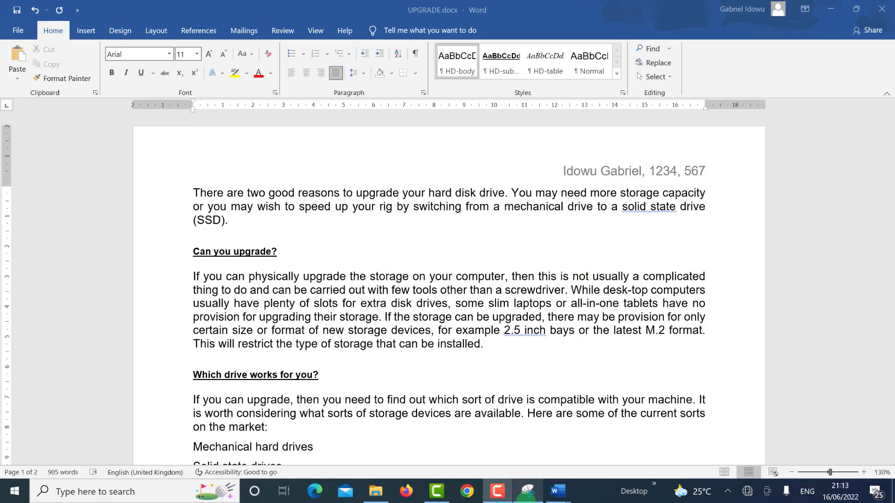
Step: Apply the Normal style to the first paragraph and start a new style named HD-title
mouse_move(528, 490)
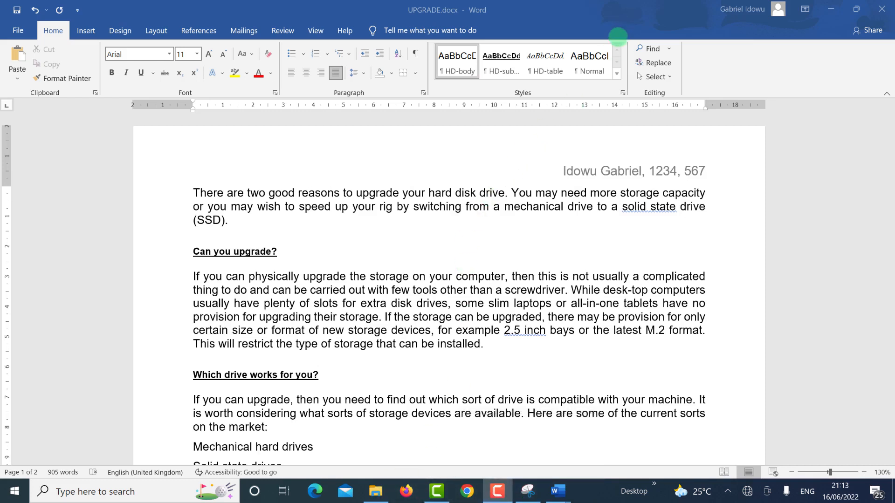
click(623, 93)
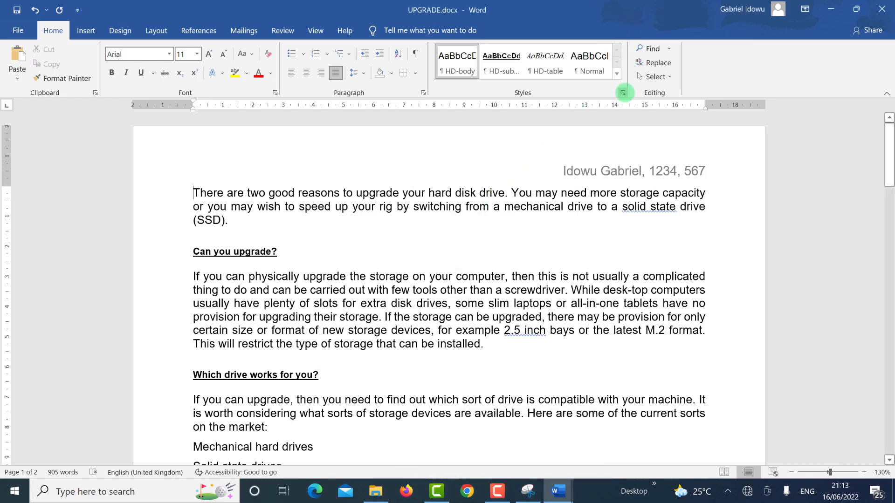
click(623, 93)
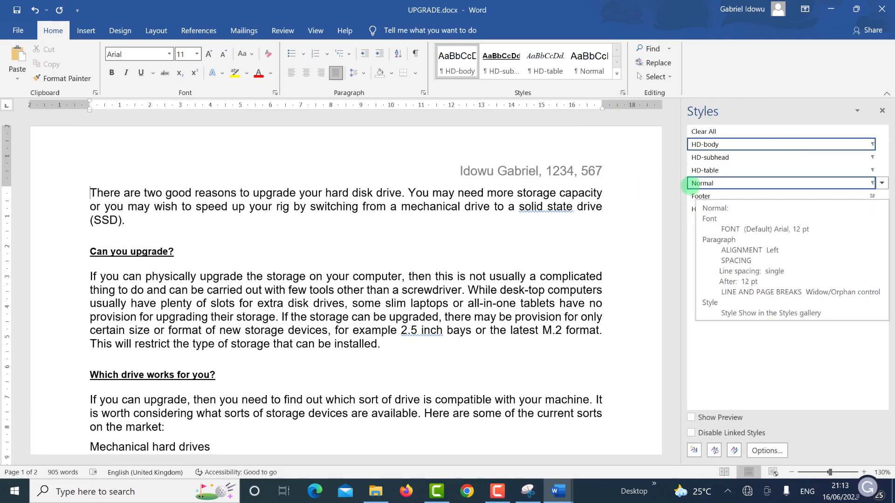
click(692, 184)
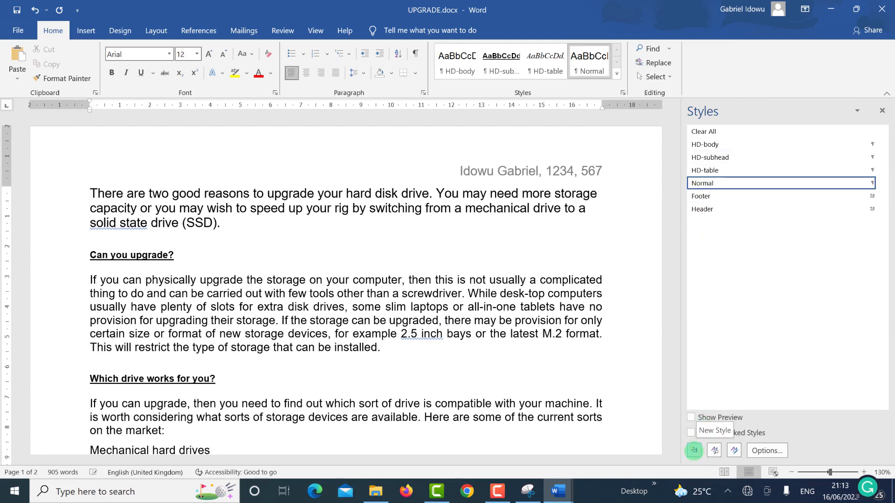
click(694, 450)
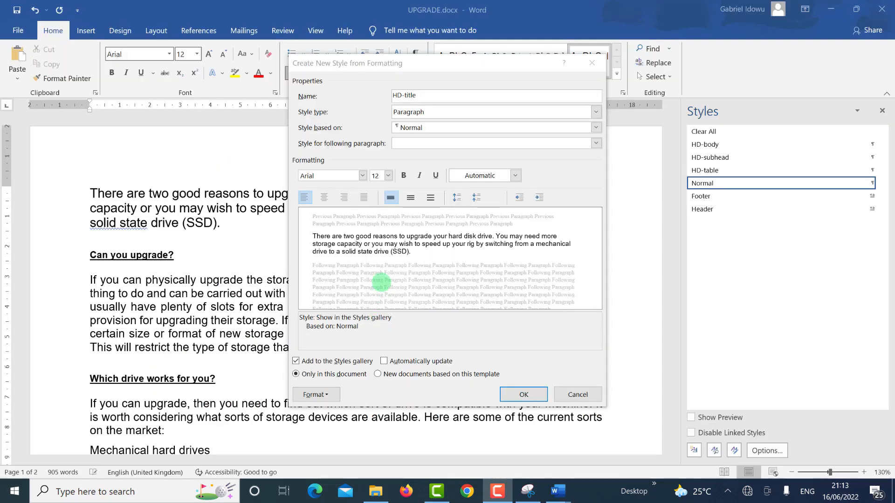
Step: Set the HD-title style to Times New Roman 28 pt, centred, bold and italic
click(362, 175)
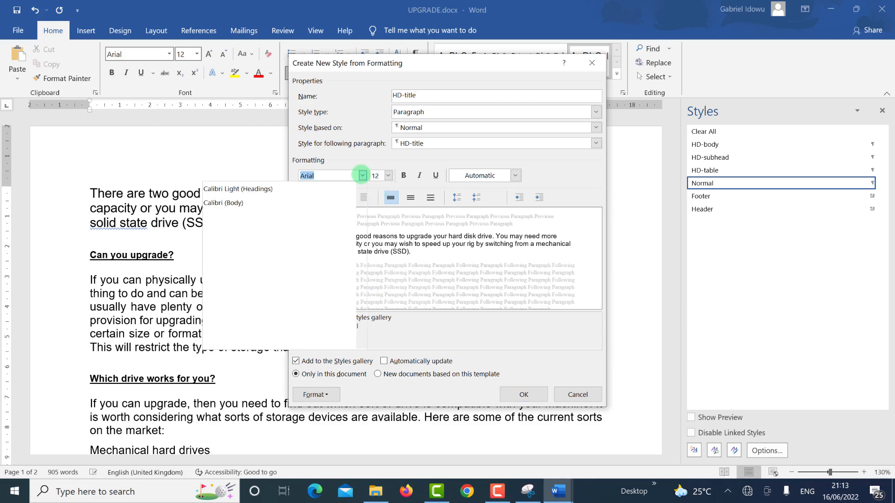
click(314, 217)
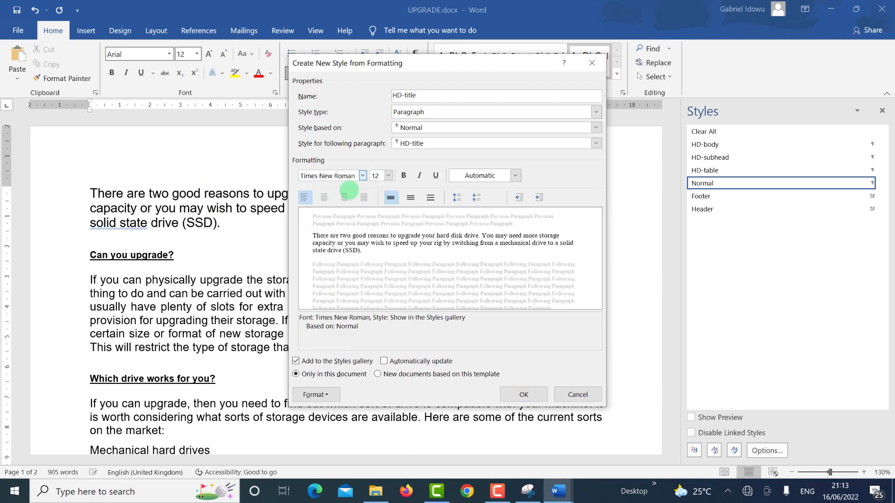
click(388, 175)
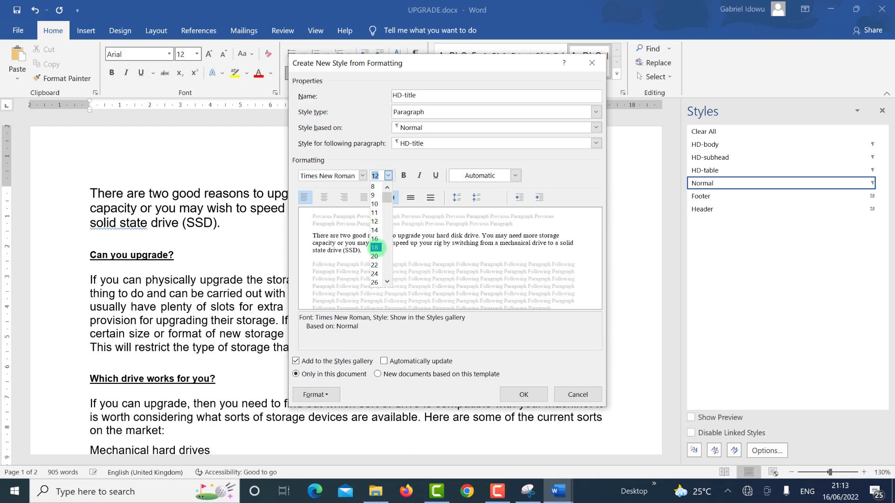
click(386, 282)
click(387, 282)
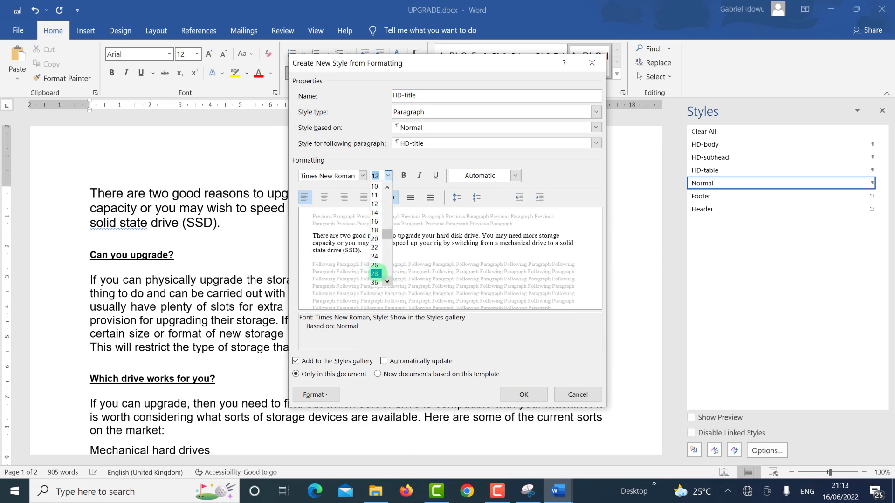
click(375, 274)
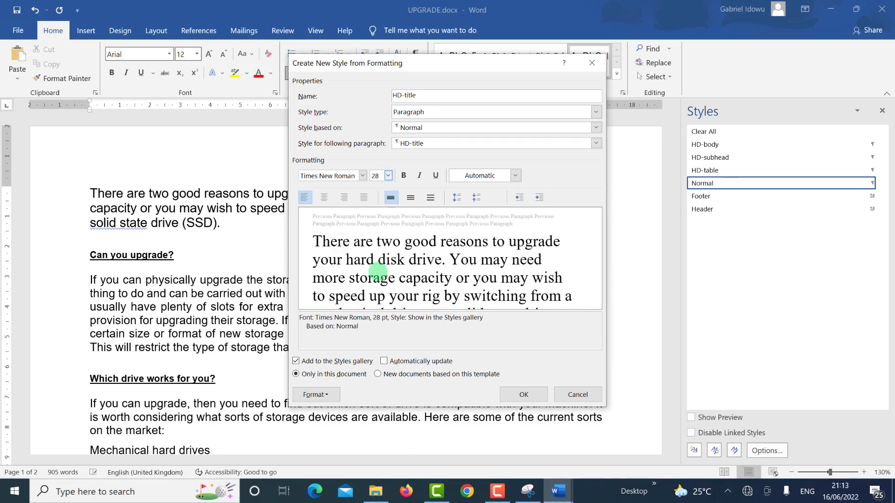
key(alt+Tab)
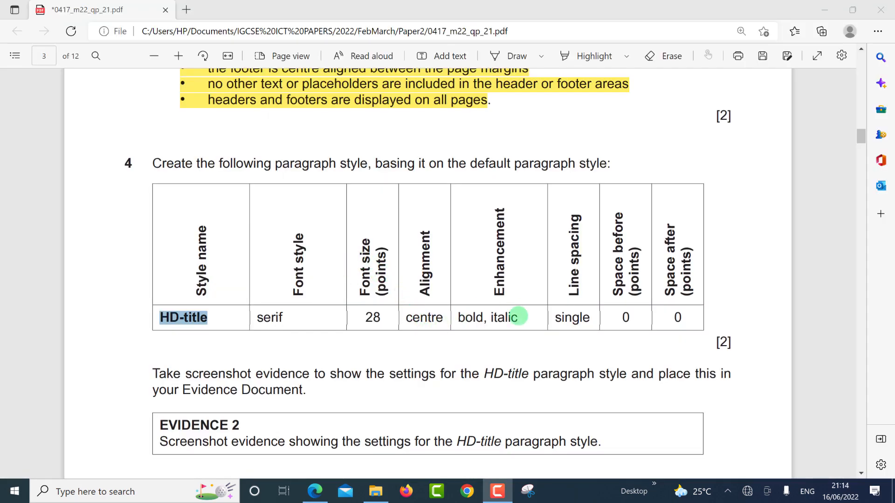
key(alt+Tab)
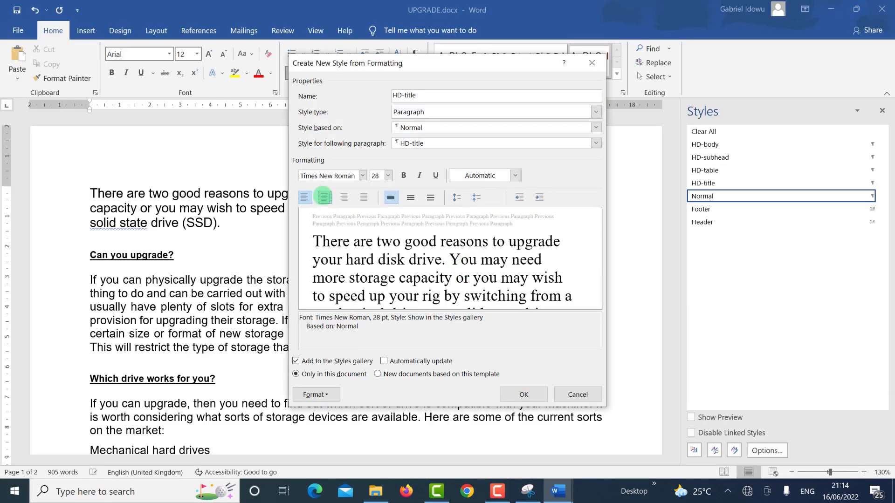
click(324, 197)
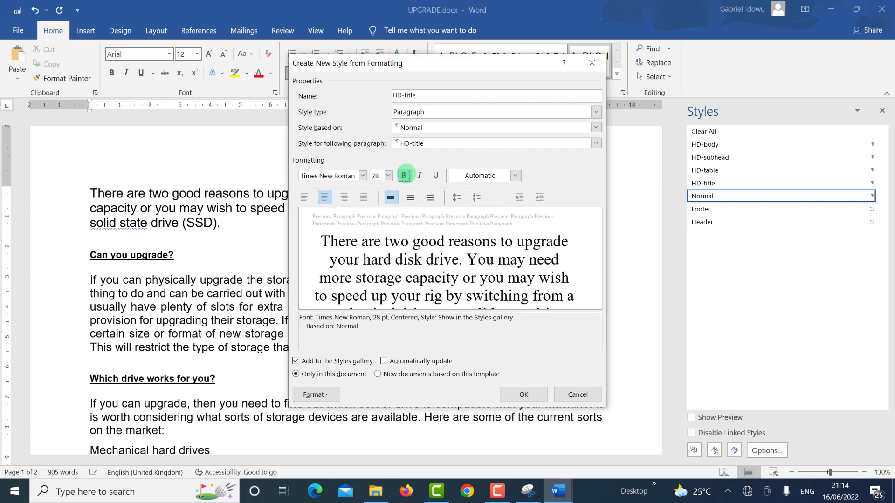
click(404, 175)
click(420, 175)
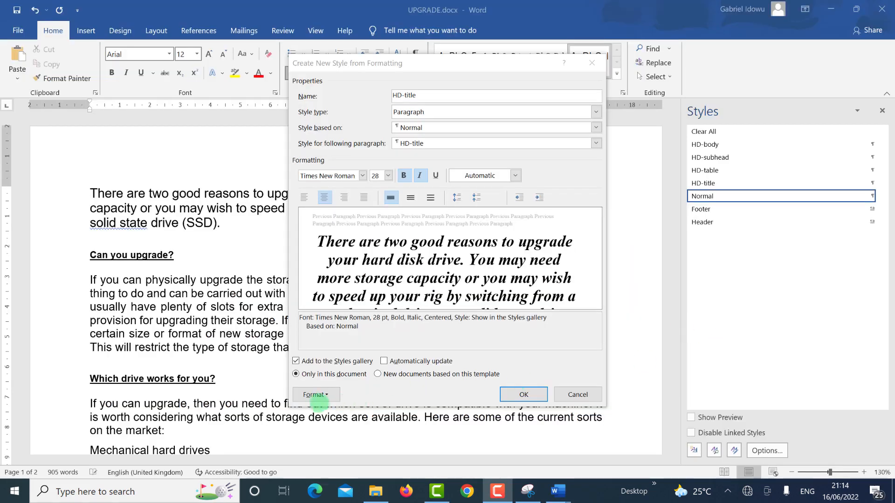
click(328, 394)
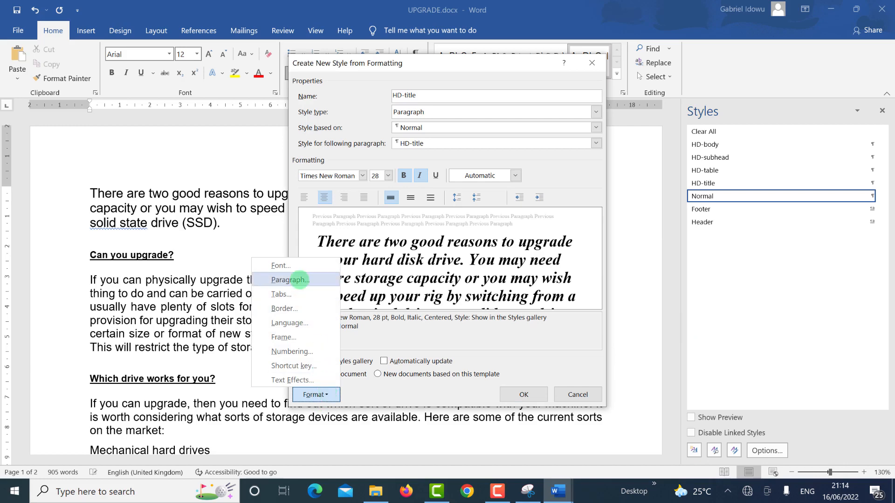
Step: Give HD-title 0 pt spacing after with single spacing, and finish creating the style
click(315, 278)
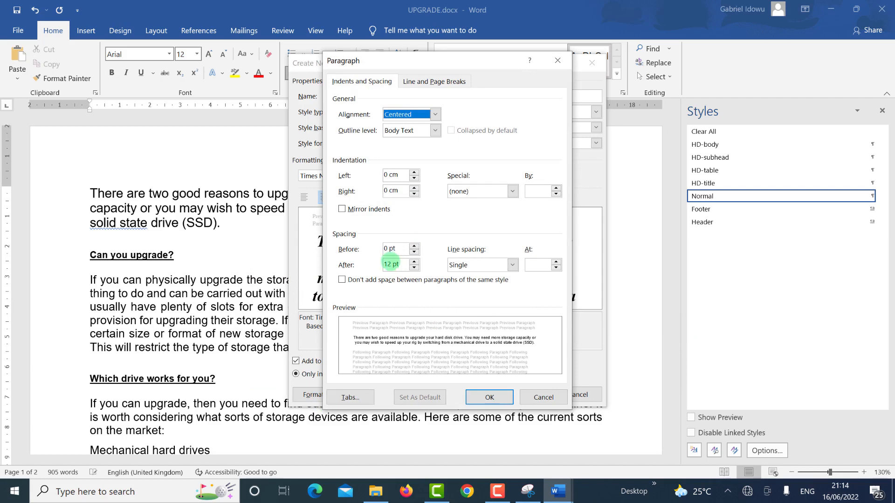
drag(391, 264, 378, 264)
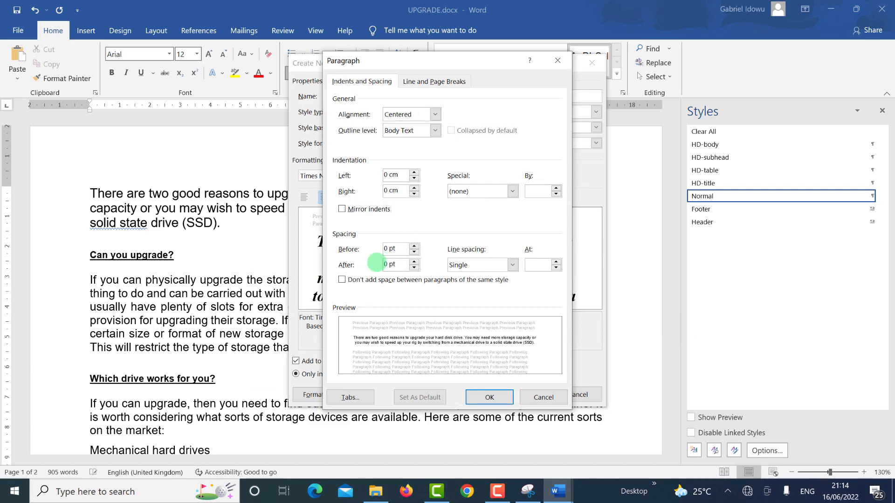
click(489, 397)
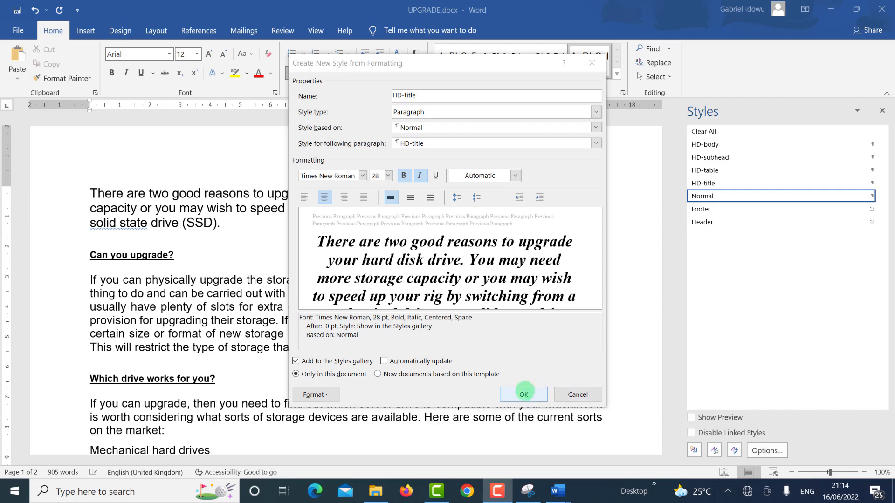
click(522, 391)
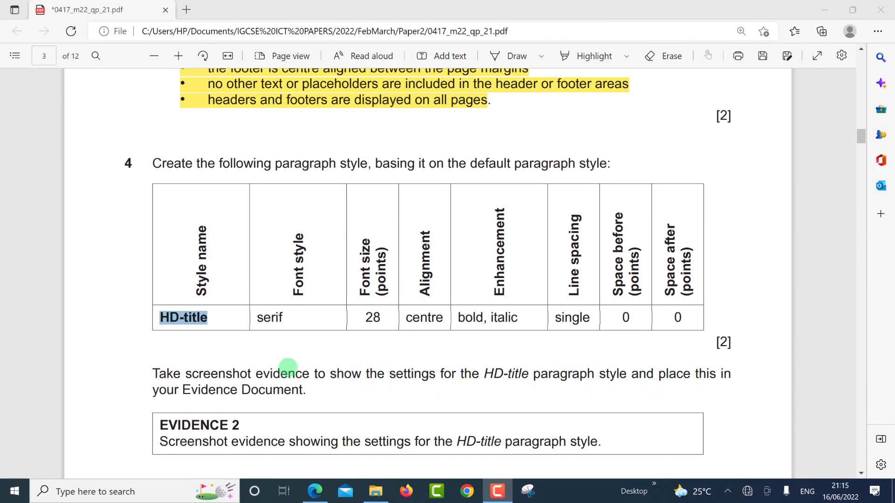
Step: Open the HD-title style's Modify Style settings from the Styles pane
key(alt+Tab)
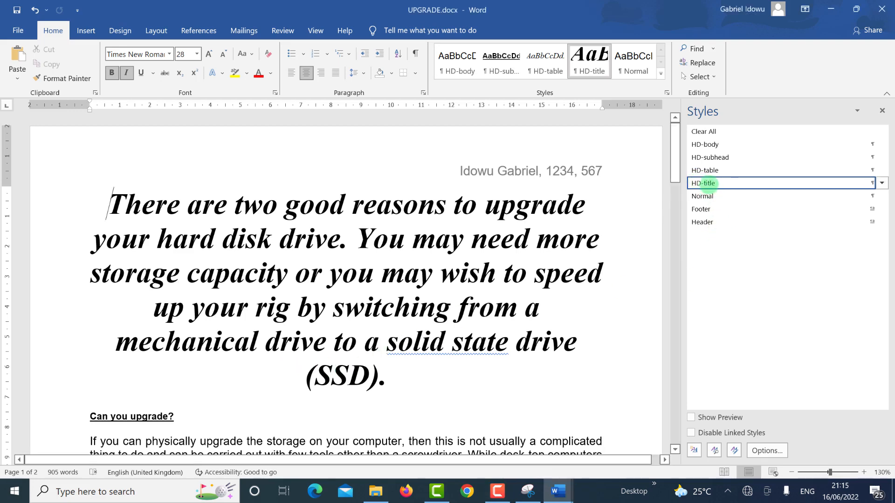
mouse_move(708, 183)
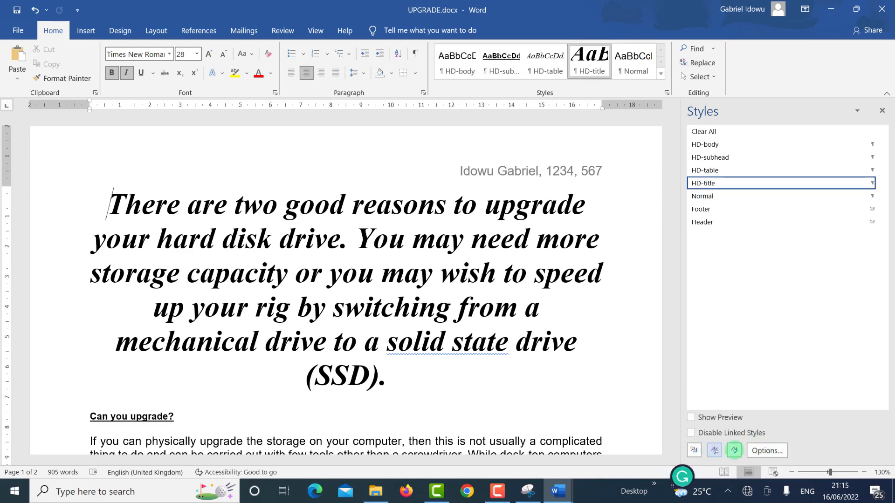
click(760, 448)
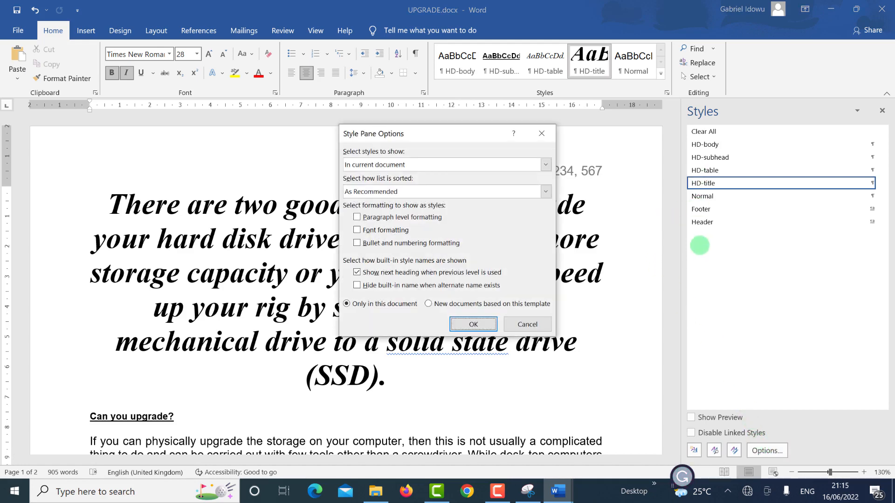
key(Return)
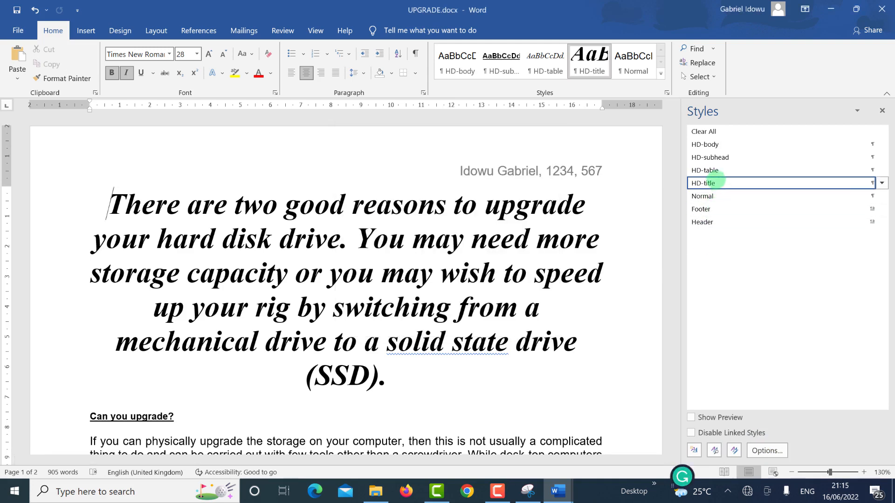
right_click(715, 181)
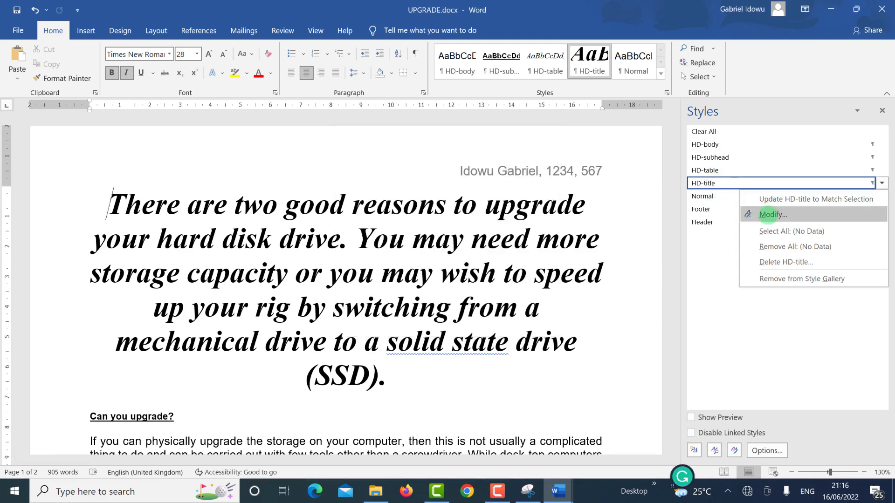
click(767, 213)
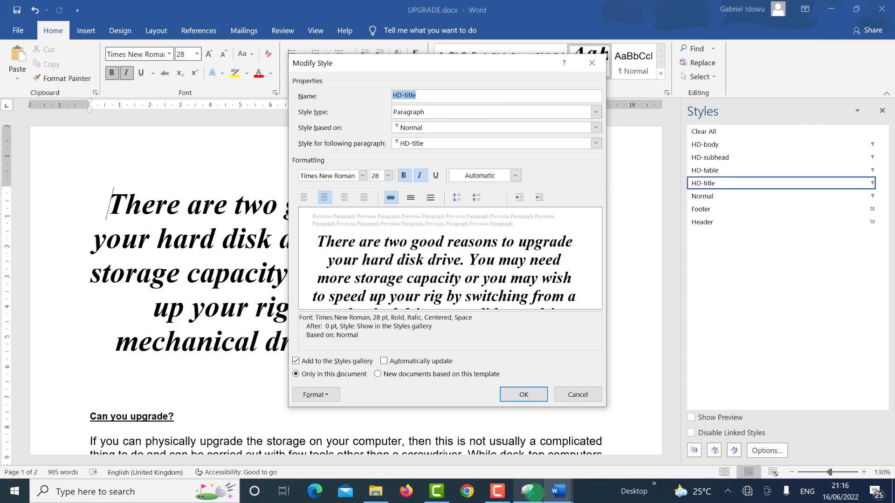
Step: Discard the previous snip and capture a new snip of the HD-title Modify Style dialog
click(528, 490)
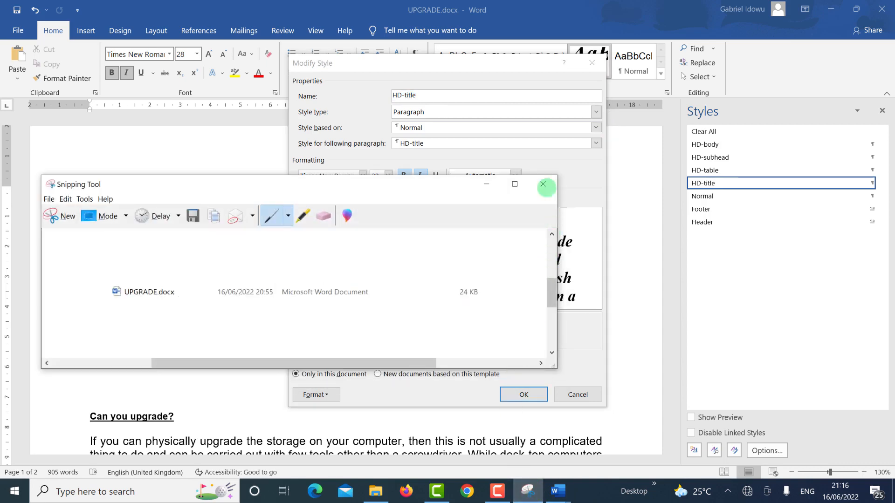
click(533, 190)
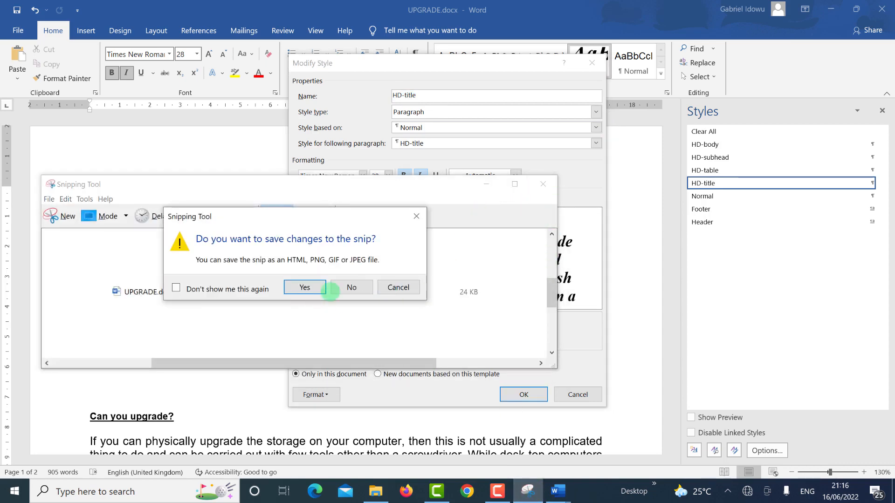
click(348, 285)
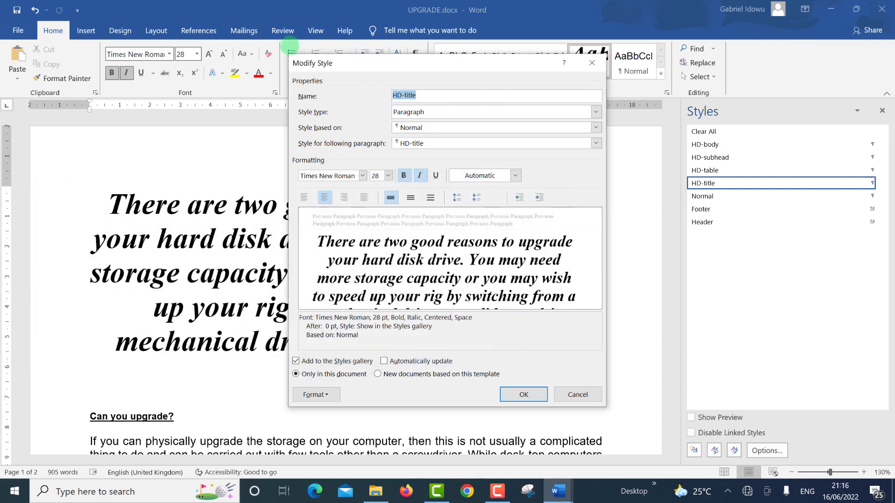
click(525, 489)
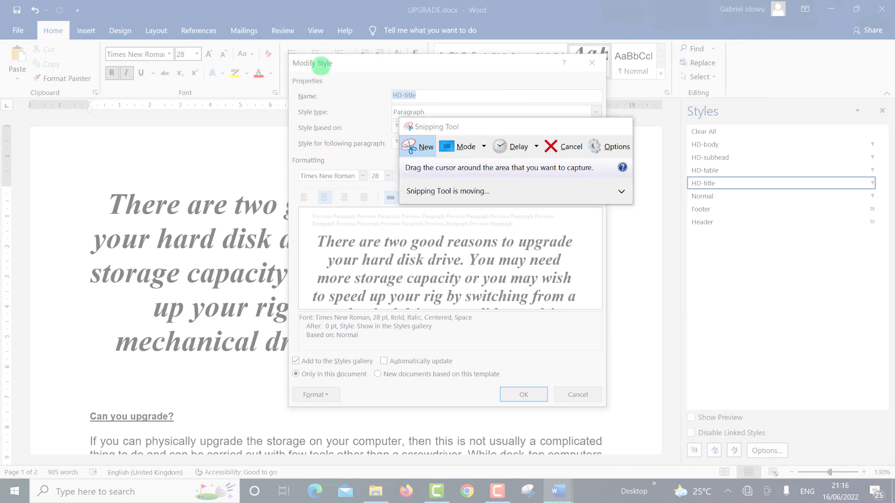
drag(286, 54, 613, 411)
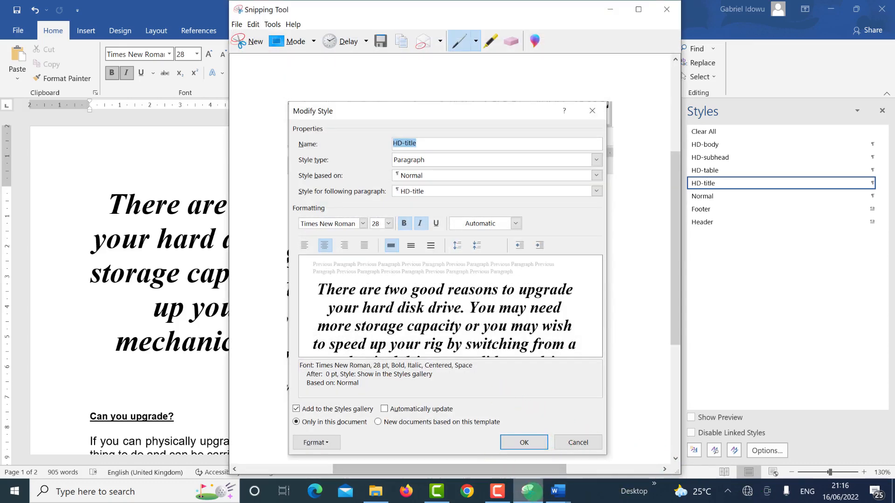
Step: Close the Modify Style dialog and bring up the evidence document under Step 4 Evidence 2, zoomed in
click(558, 491)
click(513, 455)
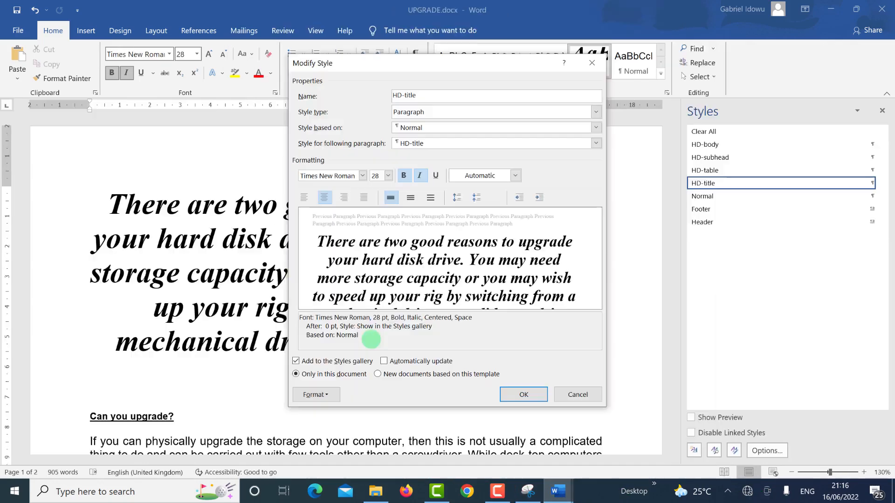
click(523, 394)
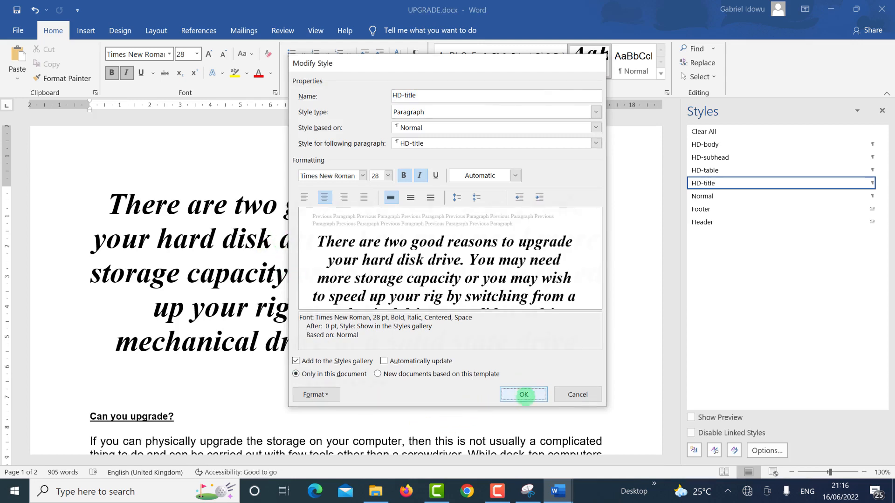
click(554, 492)
click(498, 449)
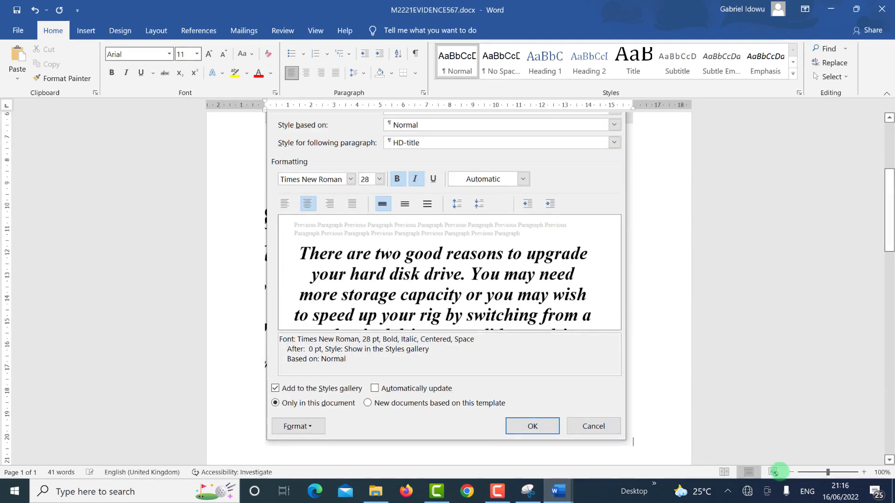
click(865, 472)
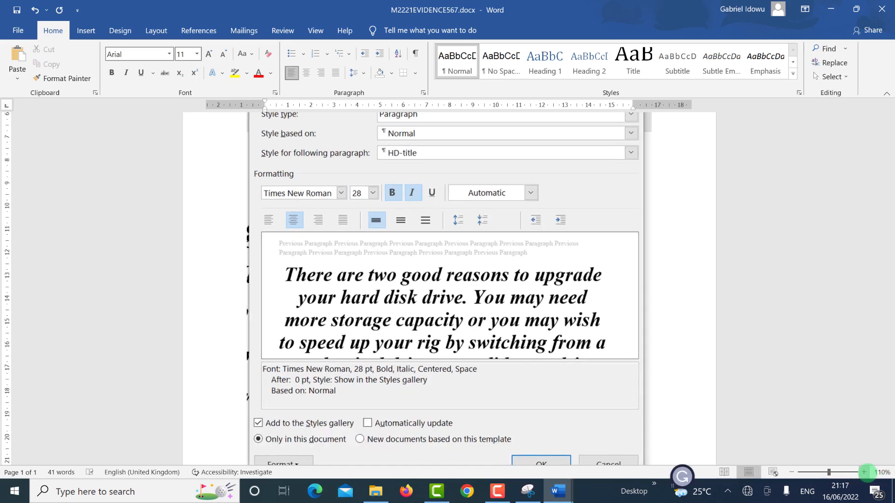
click(864, 472)
scroll(567, 327, up, 5)
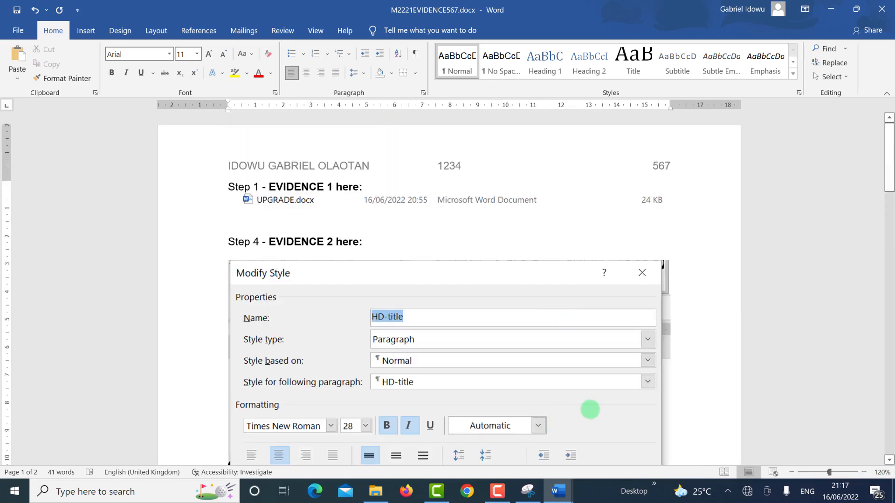
Step: Copy the title 'Upgrade your data storage' from question 5 of the exam paper
key(alt+Tab)
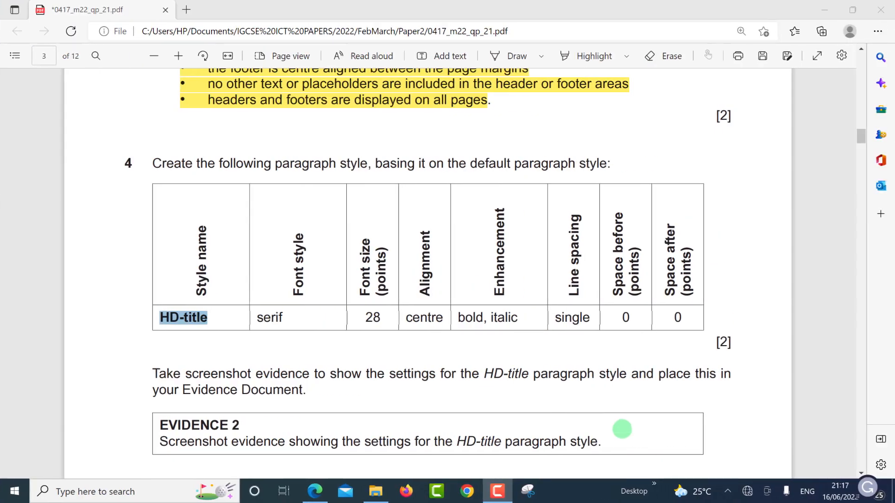
scroll(232, 375, down, 4)
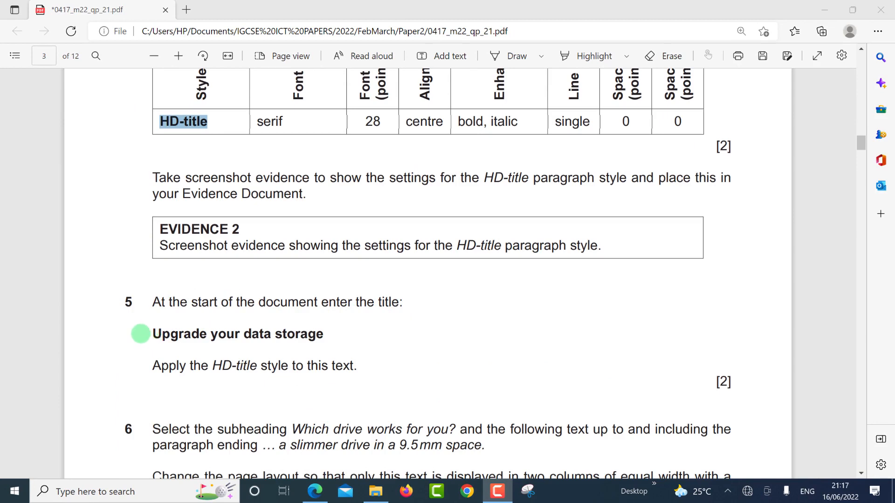
click(153, 331)
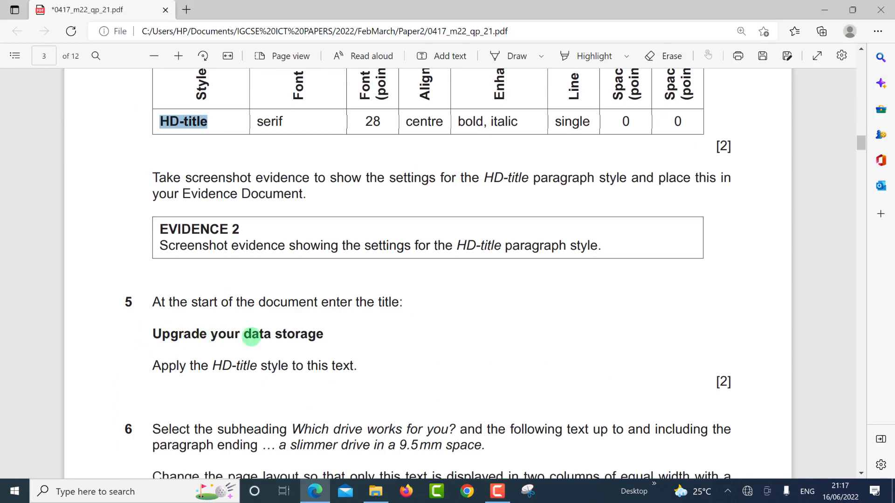
drag(329, 336, 328, 335)
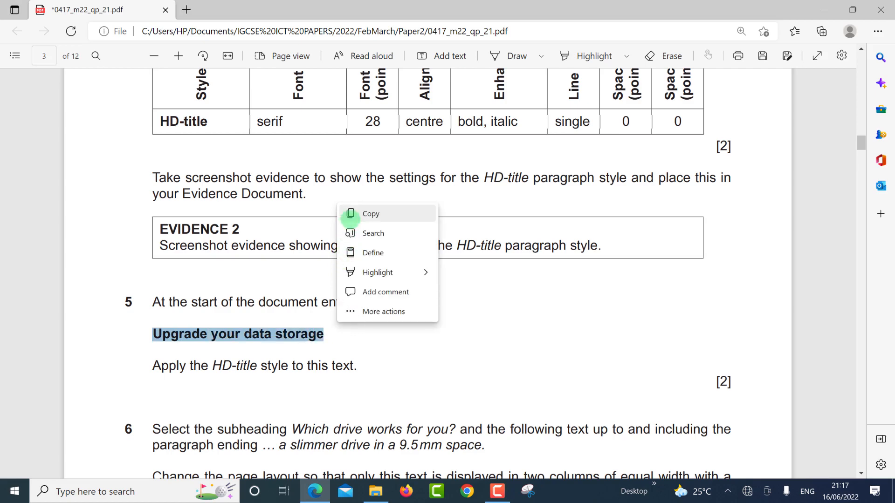
click(350, 215)
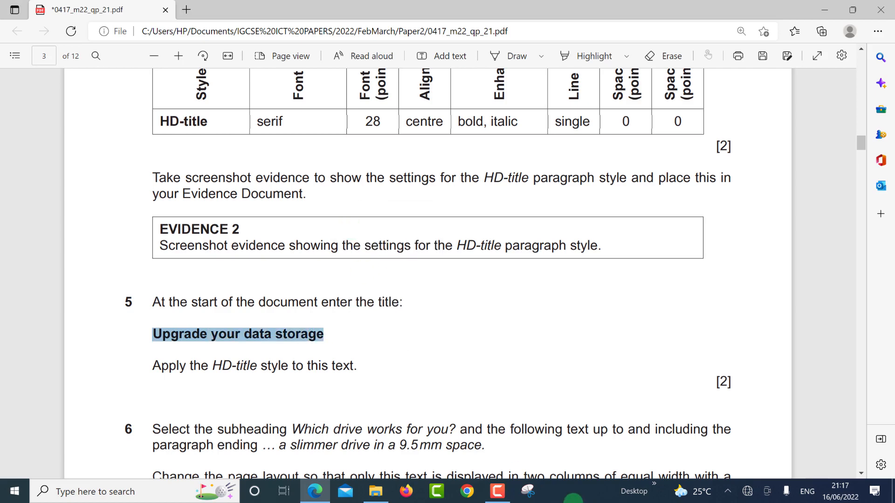
click(555, 491)
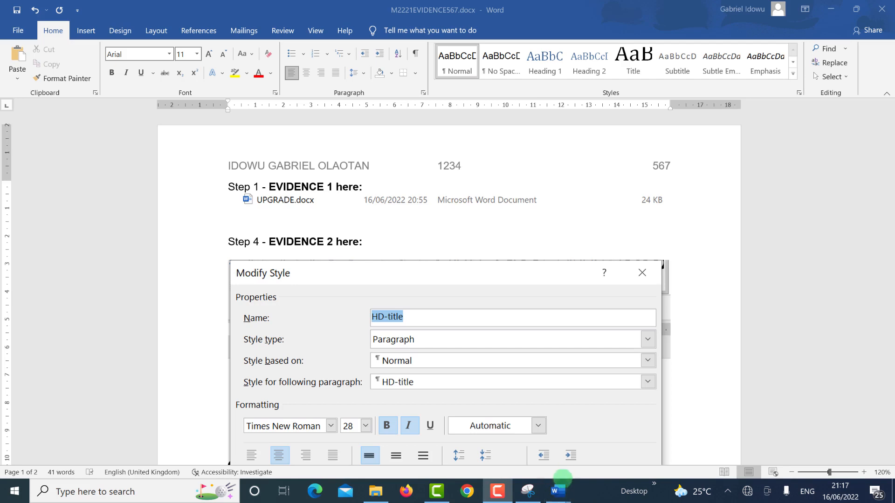
Step: Restore the opening paragraph to HD-body and paste 'Upgrade your data storage' above it
mouse_move(562, 496)
click(600, 431)
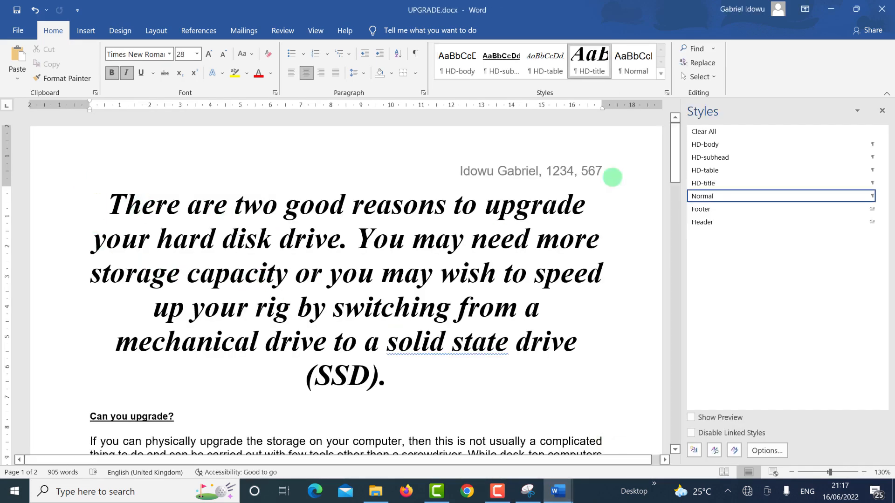
click(699, 144)
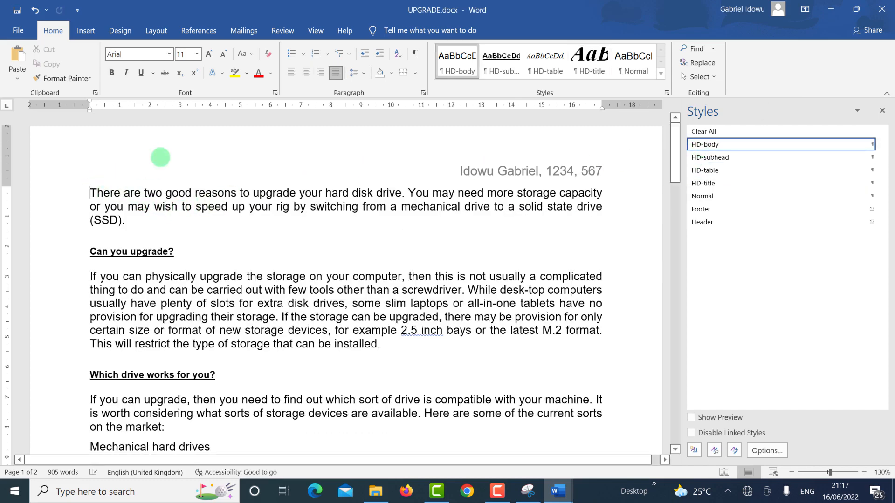
key(Return)
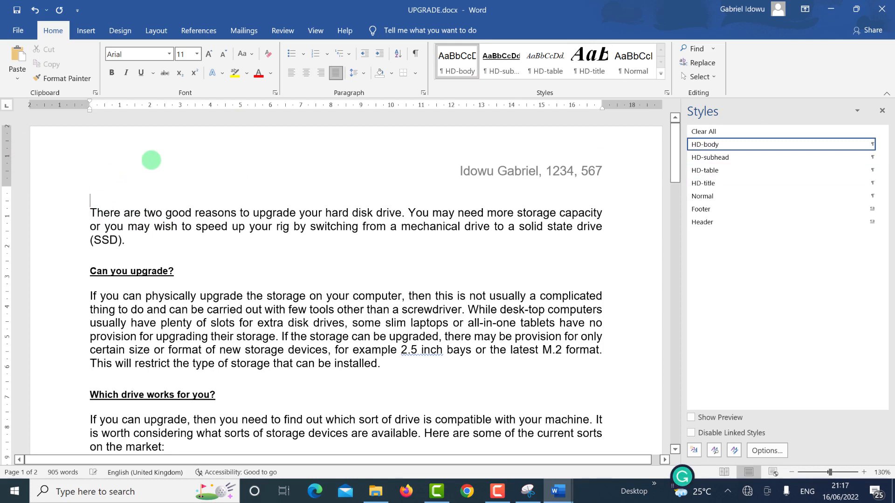
key(ctrl+v)
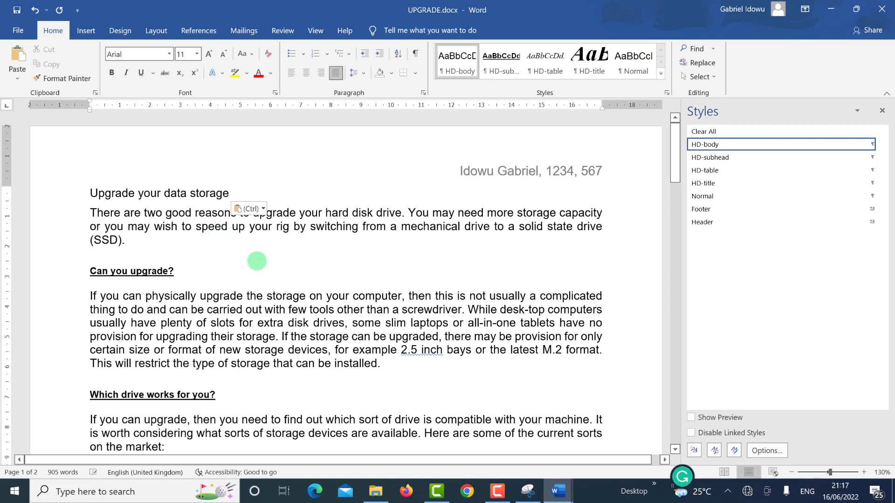
Step: Apply the HD-title style to the new 'Upgrade your data storage' title line
key(alt+Tab)
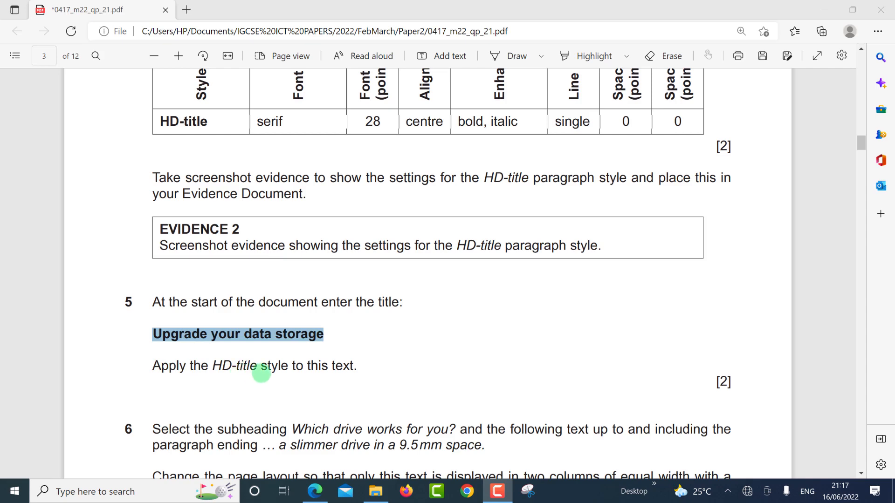
key(alt+Tab)
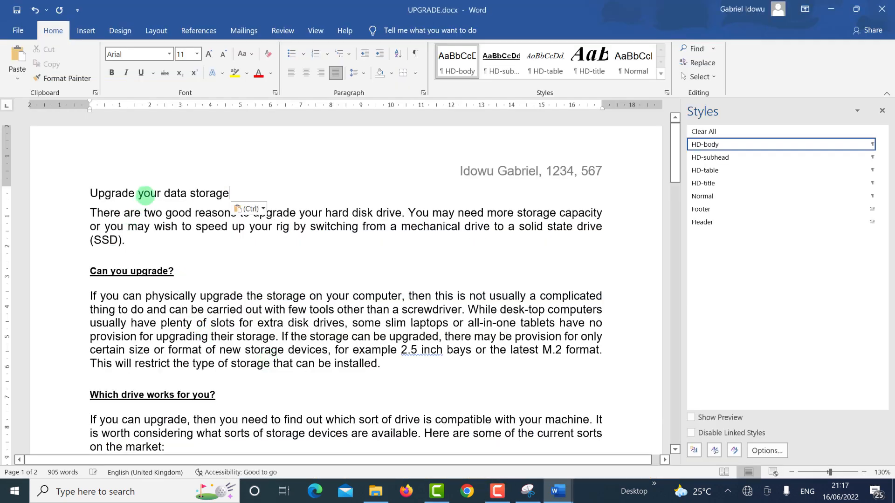
double_click(148, 193)
triple_click(148, 193)
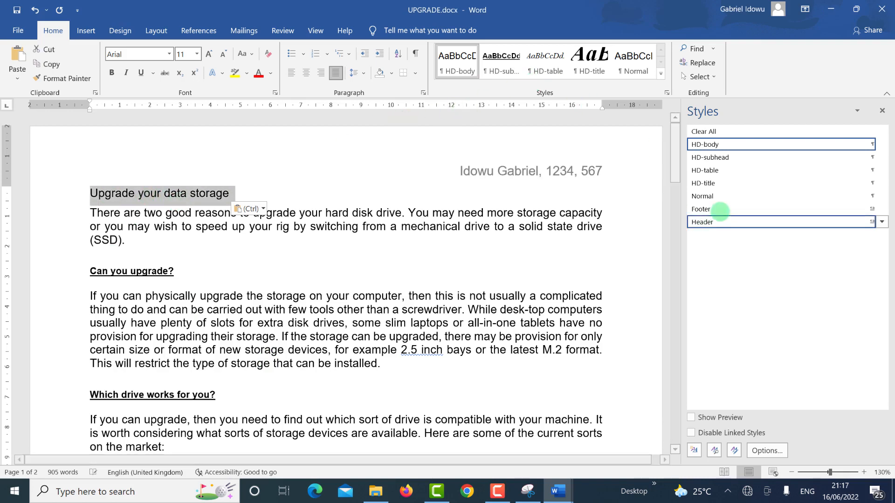
click(718, 183)
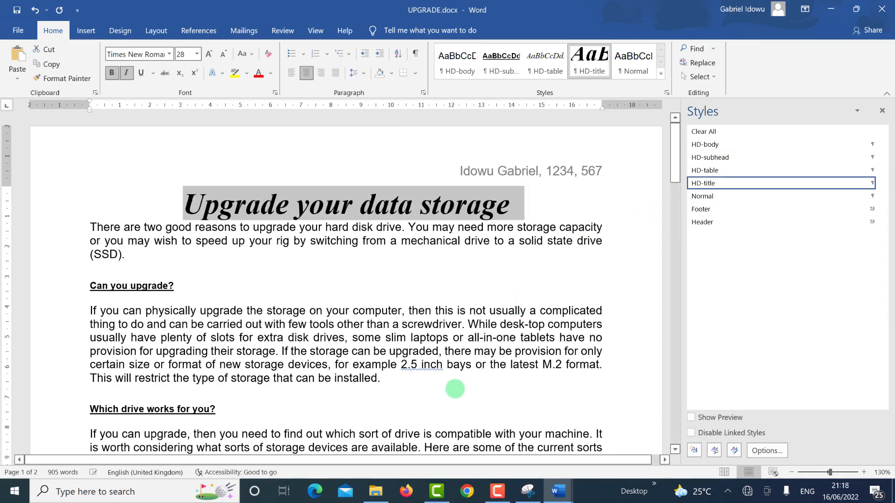
key(alt+Tab)
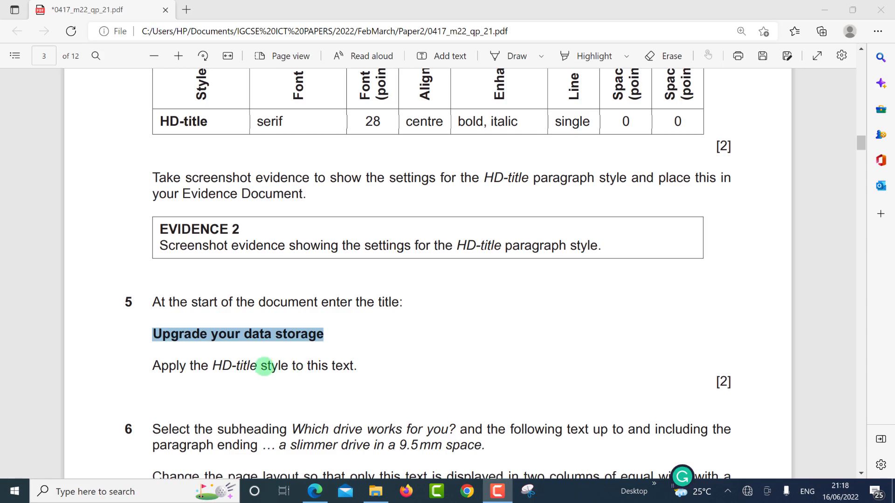
Step: Select and copy 'a slimmer drive in a 9.5mm space.' from question 6 of the exam paper
scroll(263, 366, down, 4)
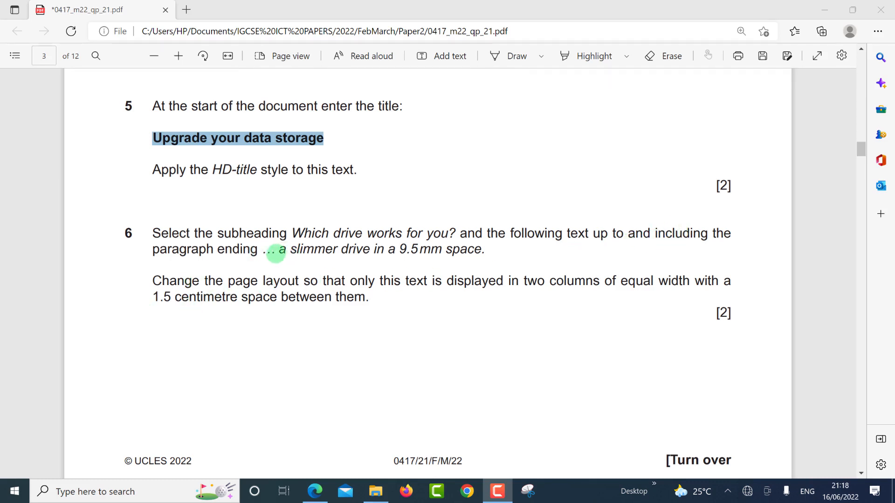
click(281, 251)
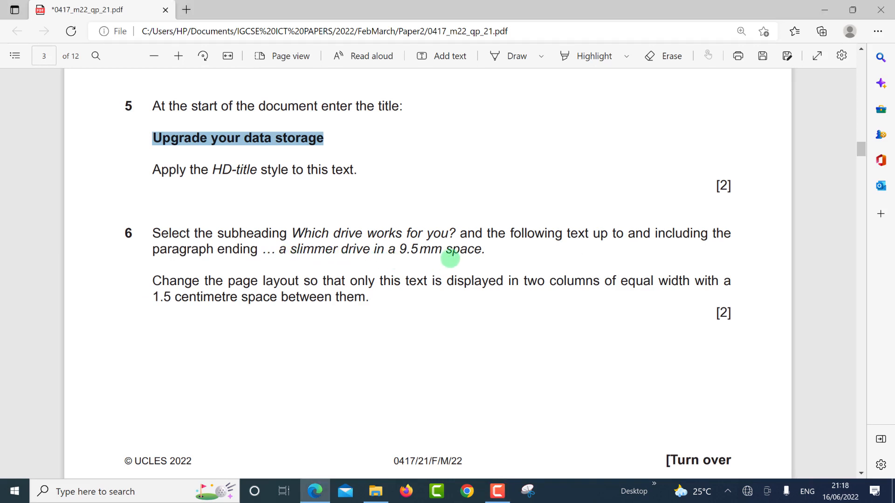
click(484, 250)
shift+click(485, 250)
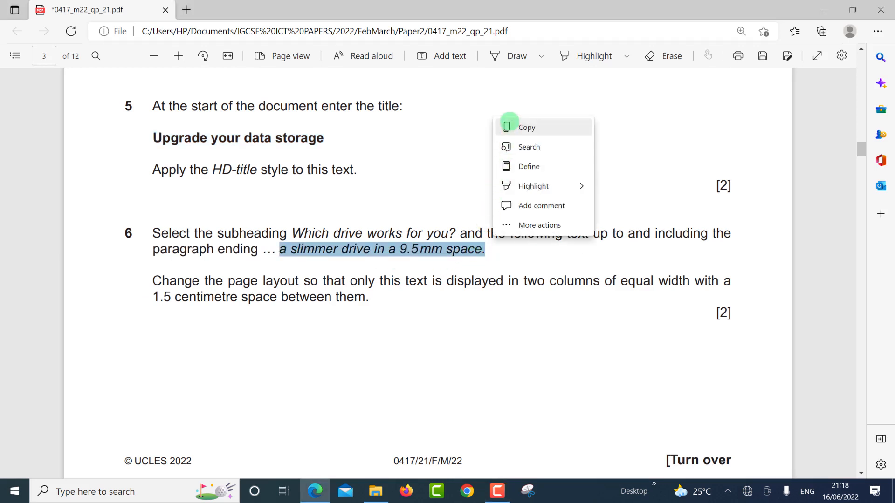
click(510, 125)
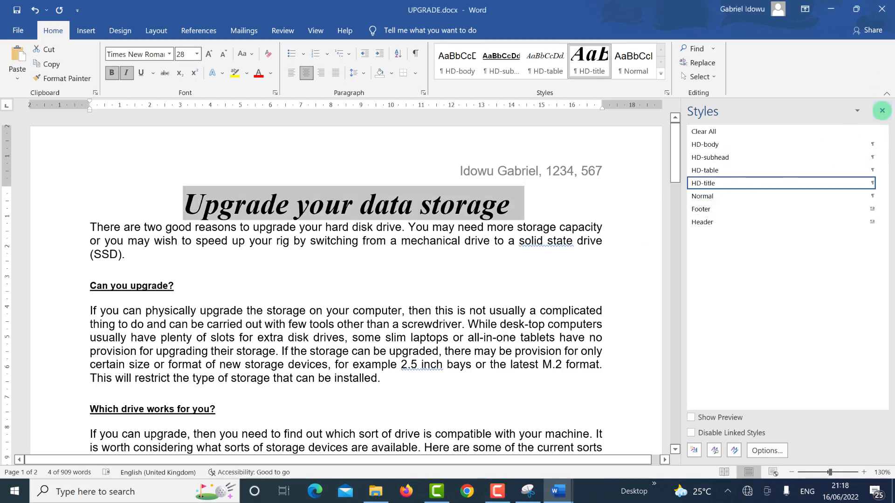
Step: Close the styles list and search the document for 'a slimmer drive in a 9.5mm space'
click(881, 111)
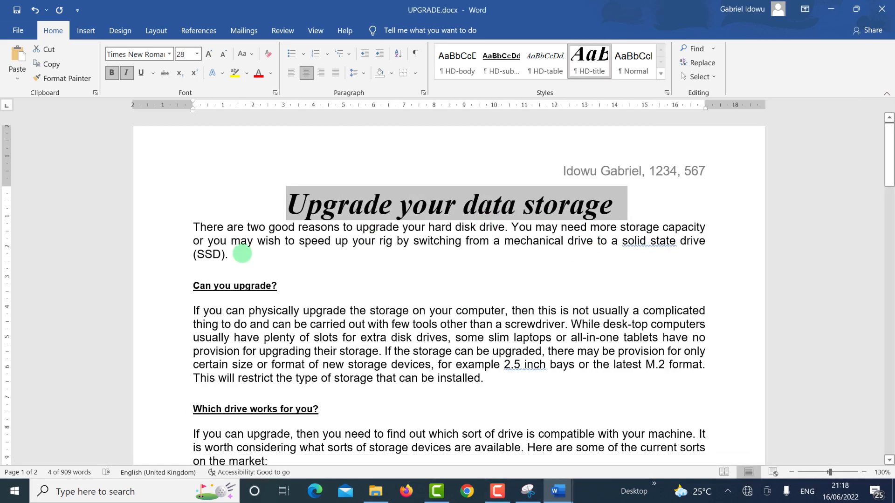
key(ctrl+f)
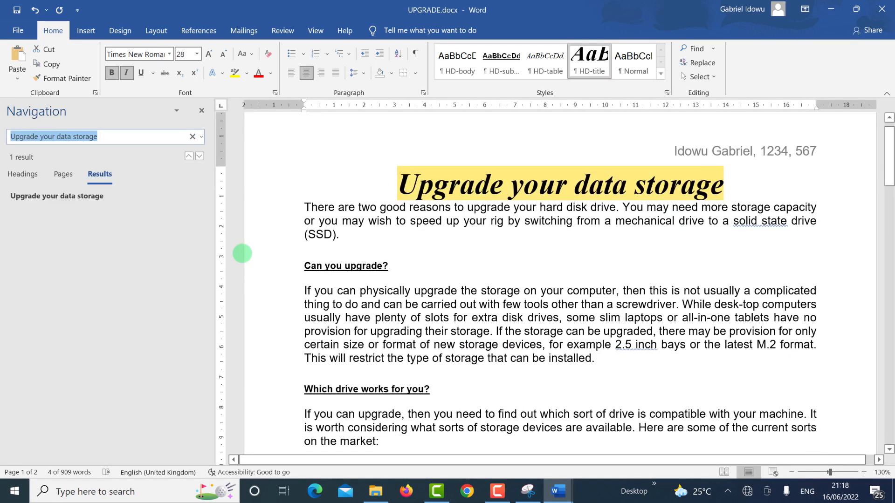
key(ctrl+v)
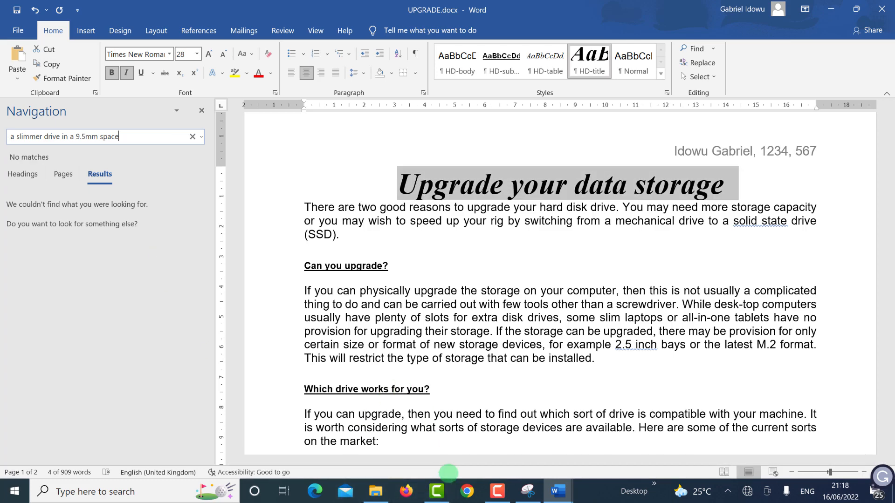
Step: Check question 6 in the exam paper, then place the cursor at the 'Which drive works for you?' heading
key(ctrl+super+Right)
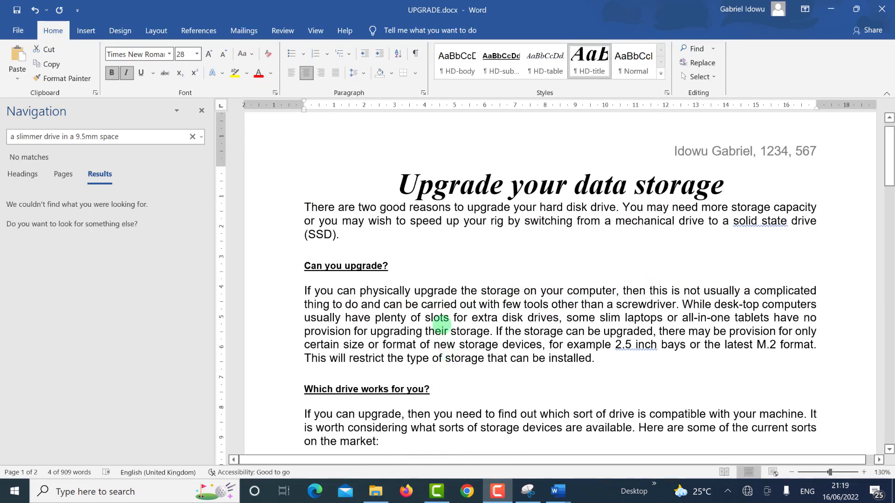
scroll(443, 377, down, 3)
scroll(320, 246, down, 3)
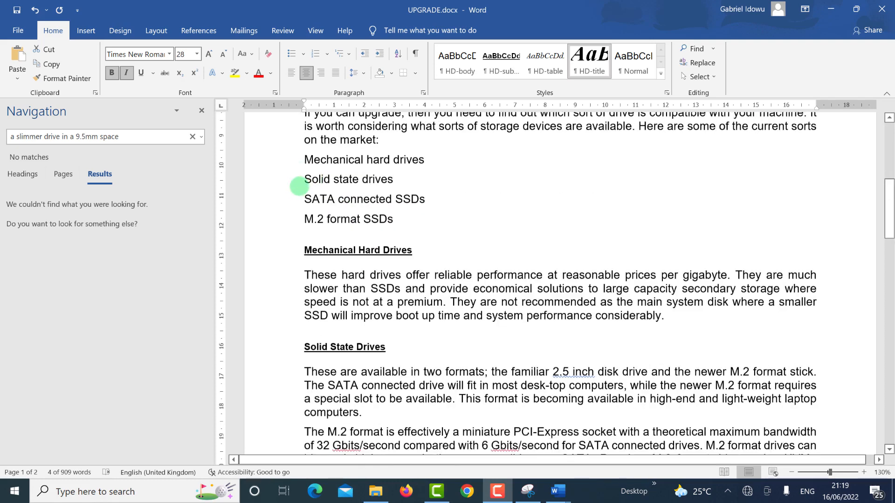
scroll(326, 168, up, 4)
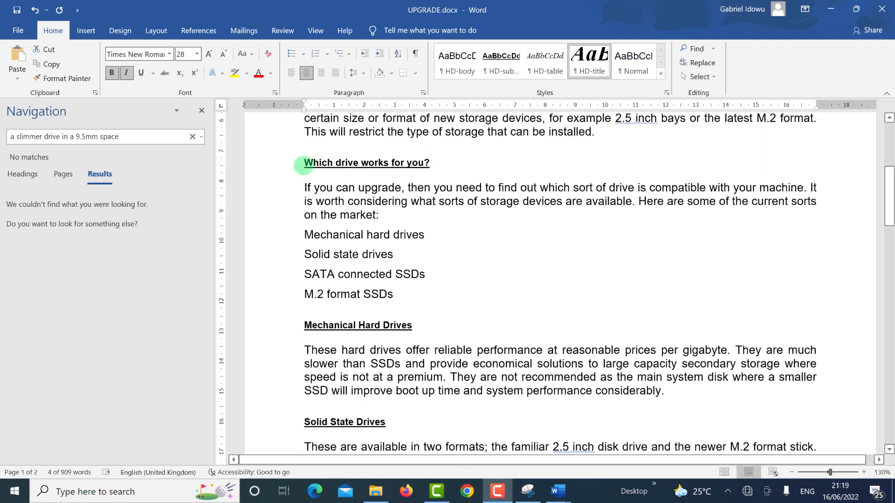
click(303, 166)
click(303, 165)
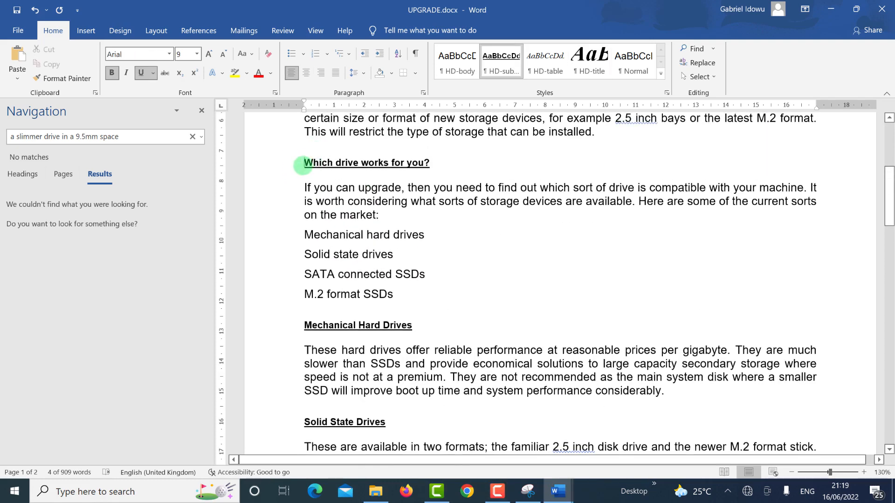
Step: Shorten the Navigation search to 'a slimmer drive i' so it finds the paragraph
drag(303, 166, 484, 111)
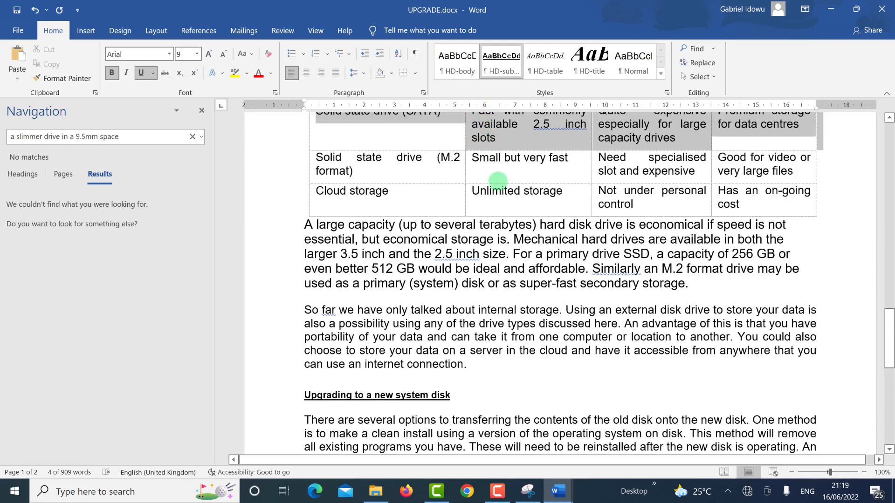
drag(497, 181, 561, 361)
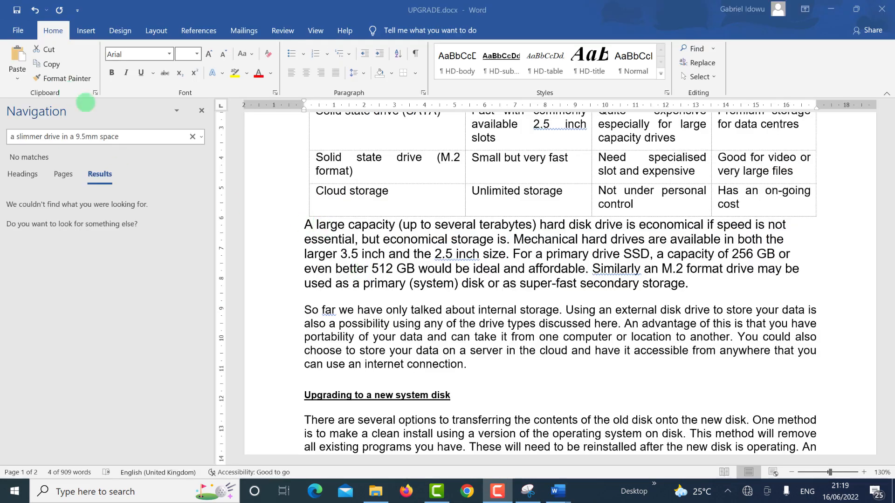
click(176, 136)
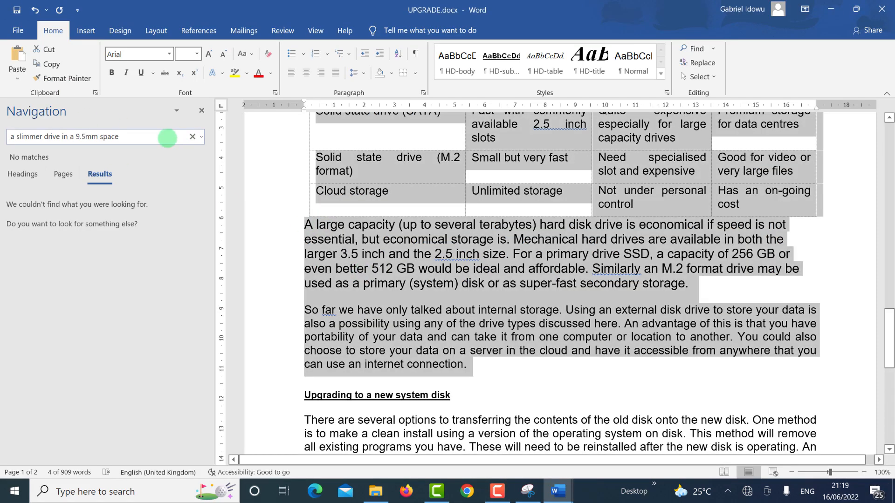
click(167, 136)
key(BackSpace)
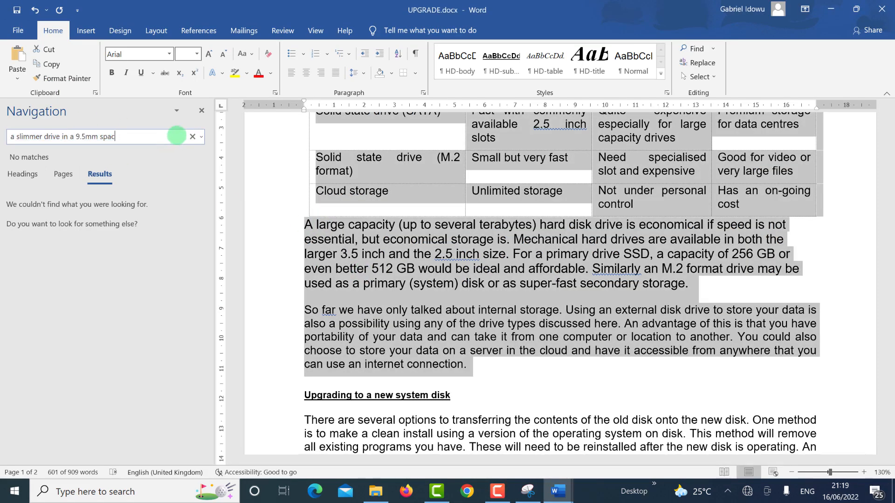
key(BackSpace)
key(BackSpace)
key(BackSpace)
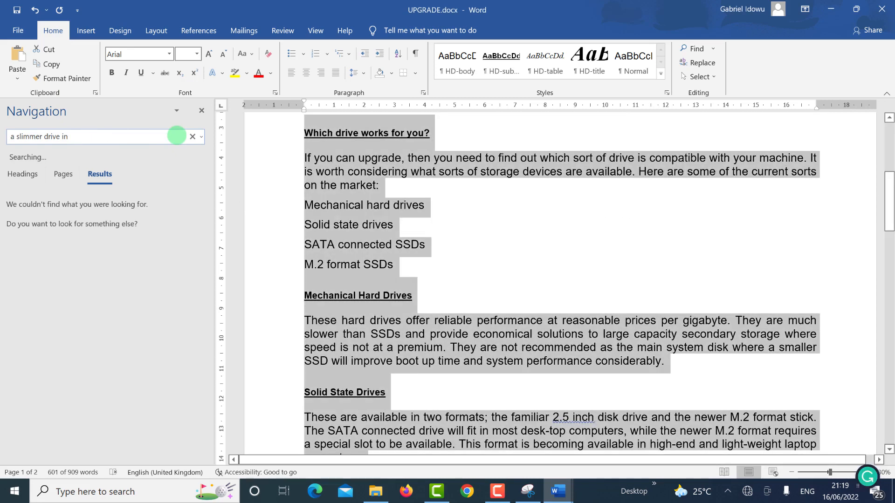
key(BackSpace)
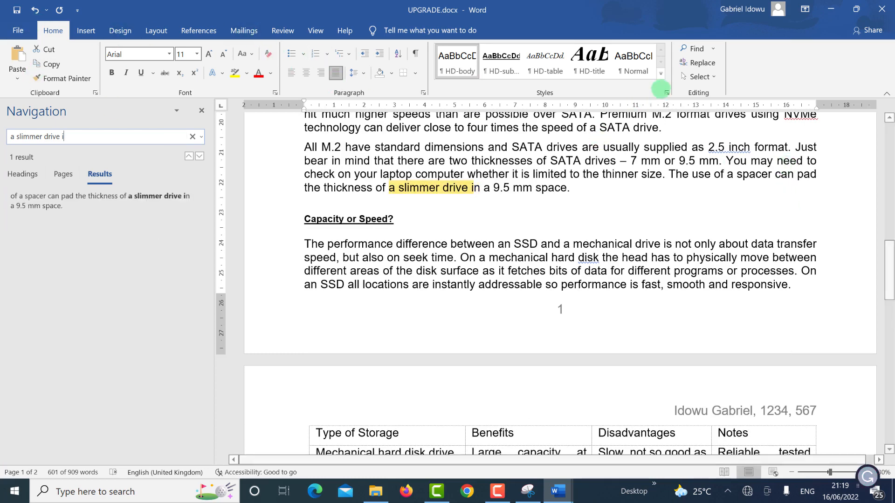
Step: Select the passage from 'space.' back up to the 'Which drive works for you?' heading
drag(570, 189, 312, 402)
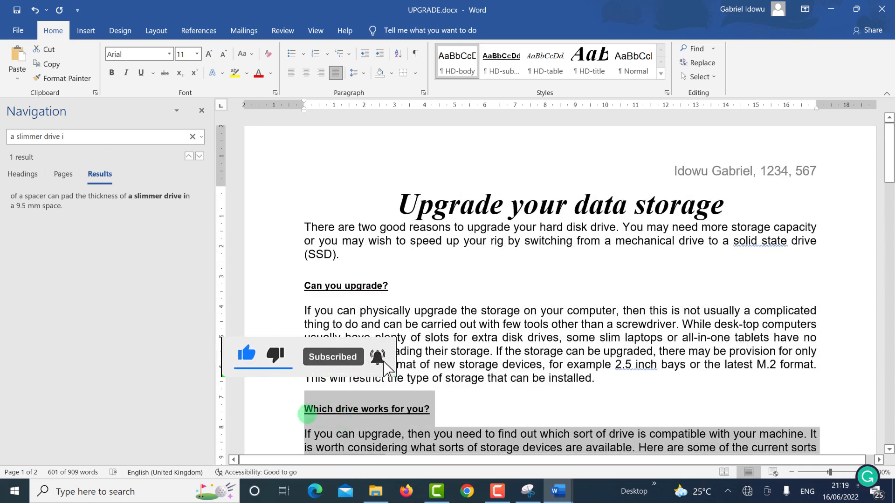
scroll(310, 410, down, 5)
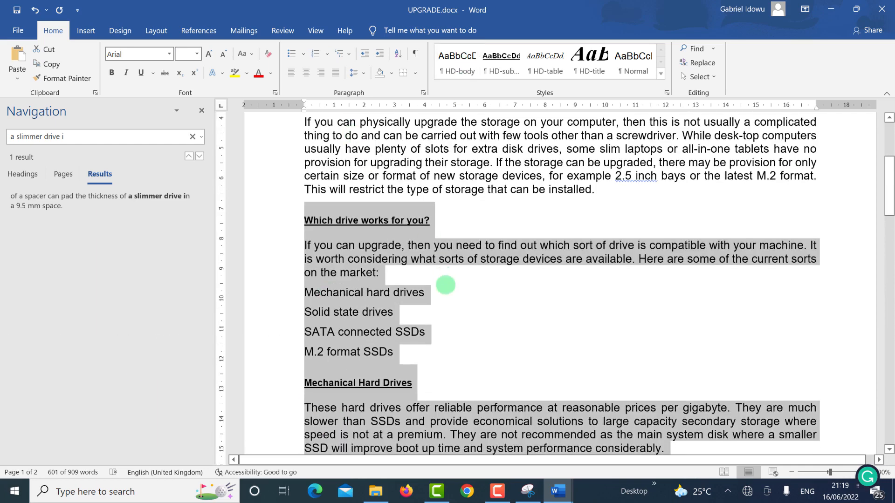
key(alt+Tab)
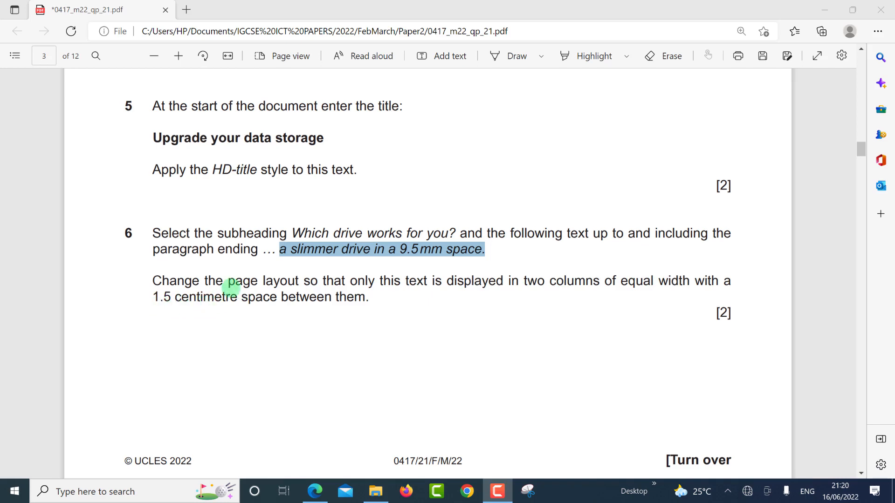
key(alt+Tab)
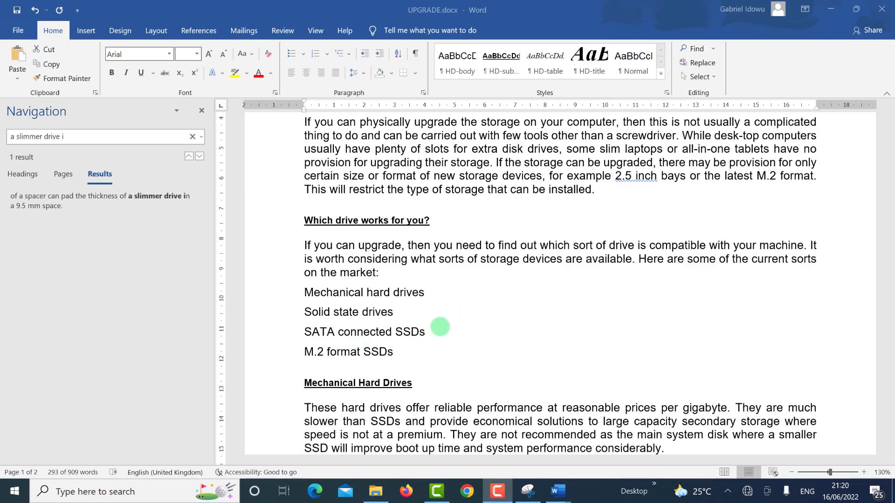
scroll(463, 325, down, 1)
scroll(464, 325, down, 3)
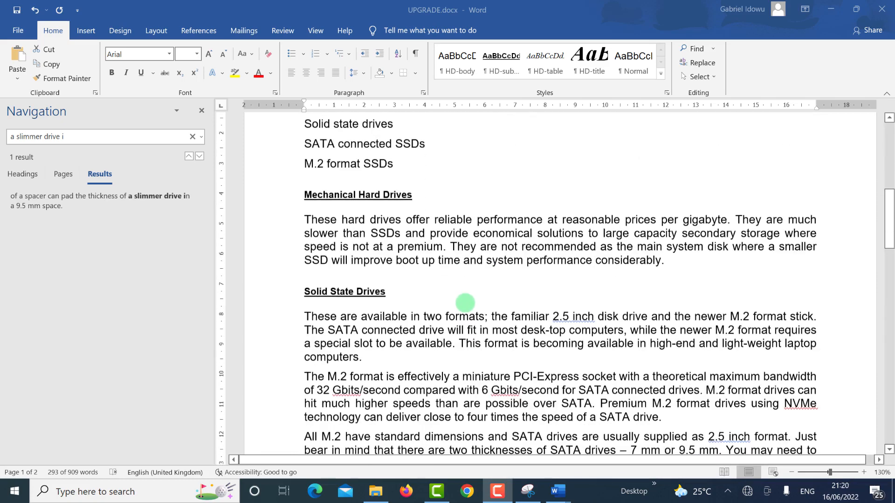
scroll(468, 303, up, 5)
scroll(480, 287, up, 3)
scroll(494, 293, down, 7)
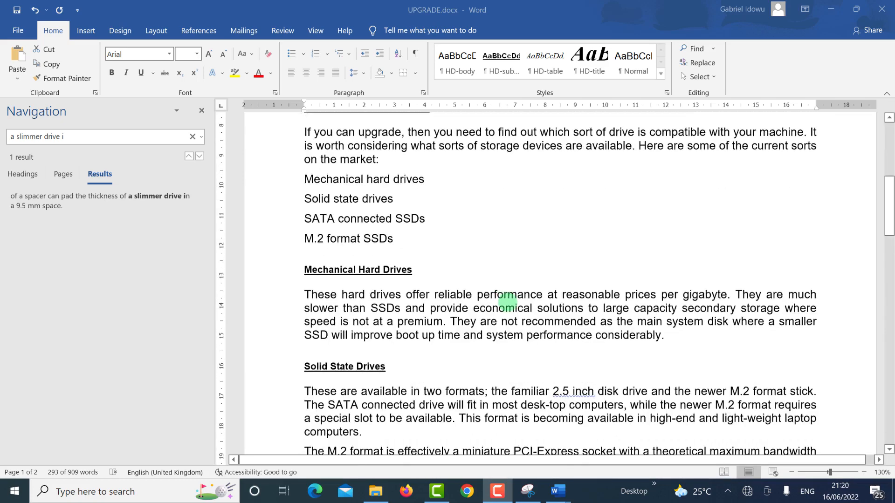
scroll(512, 306, down, 3)
scroll(508, 305, down, 5)
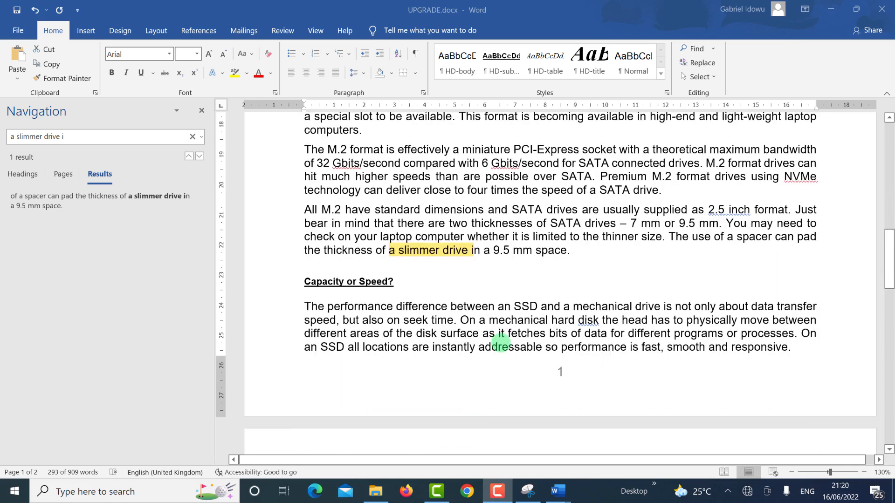
scroll(478, 226, down, 5)
scroll(457, 233, up, 9)
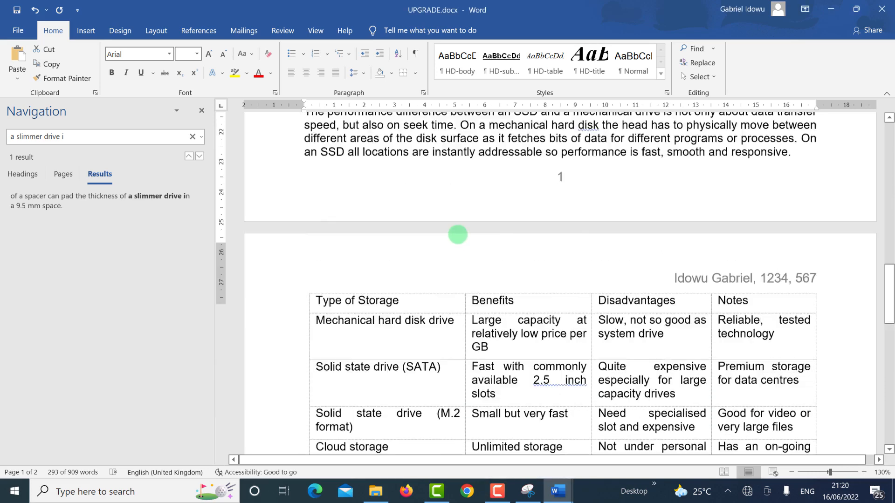
key(ctrl+a)
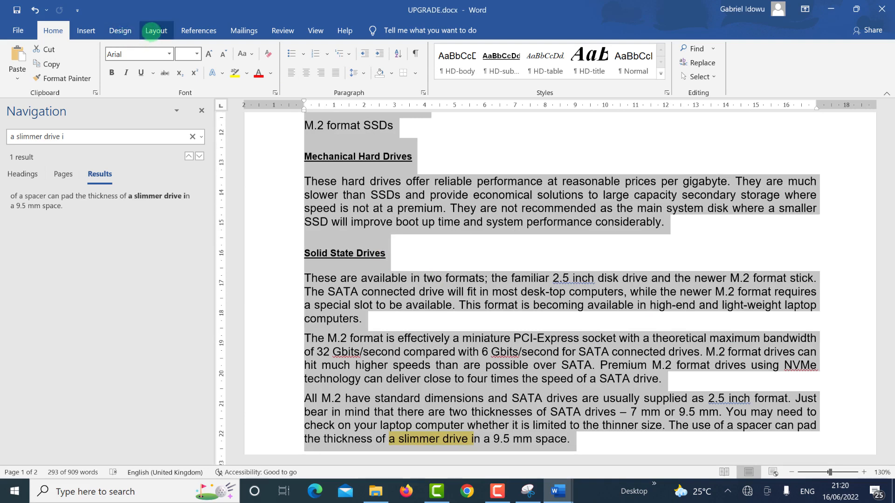
Step: Set the 'Which drive works for you?' section in two equal columns with 1.5 cm spacing
click(152, 32)
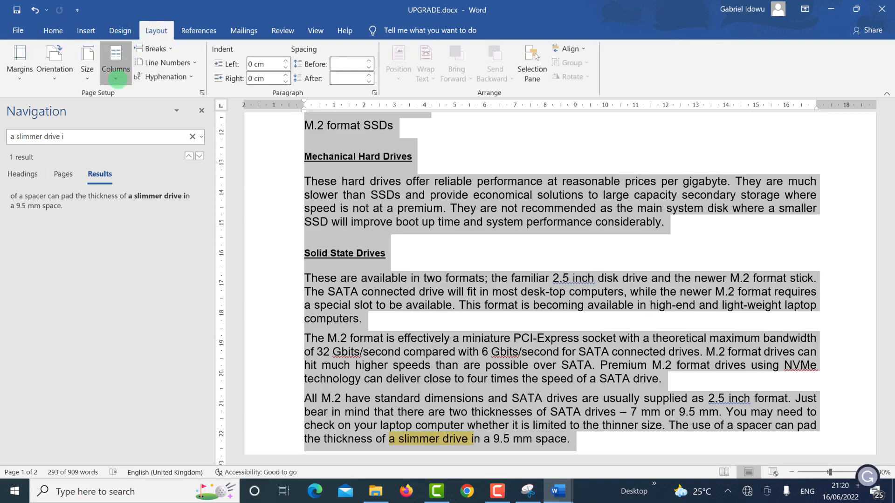
click(116, 78)
click(146, 229)
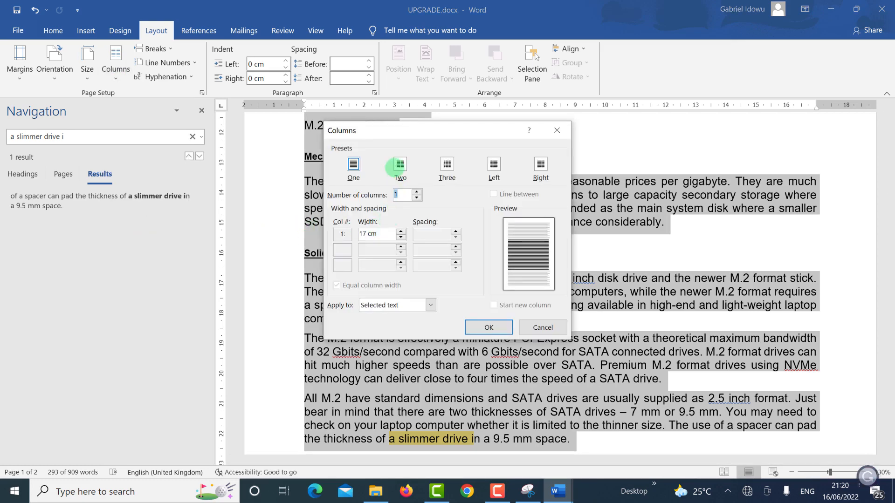
click(400, 166)
drag(438, 235, 405, 228)
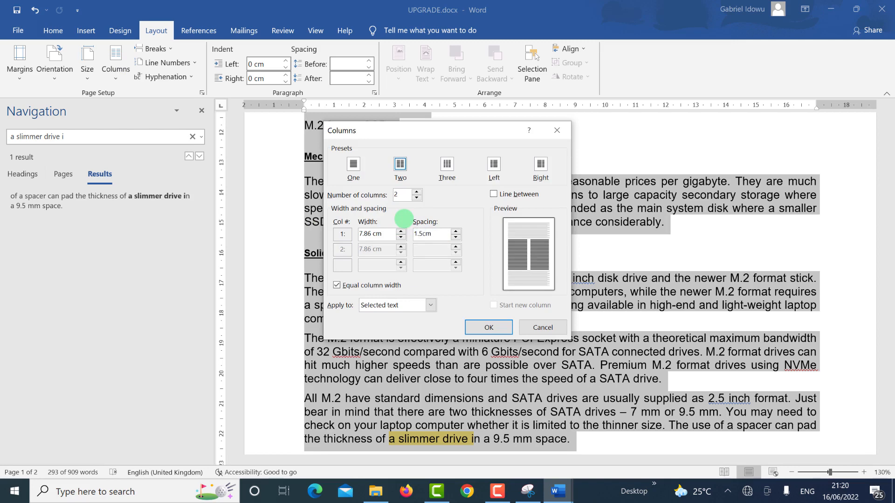
click(486, 327)
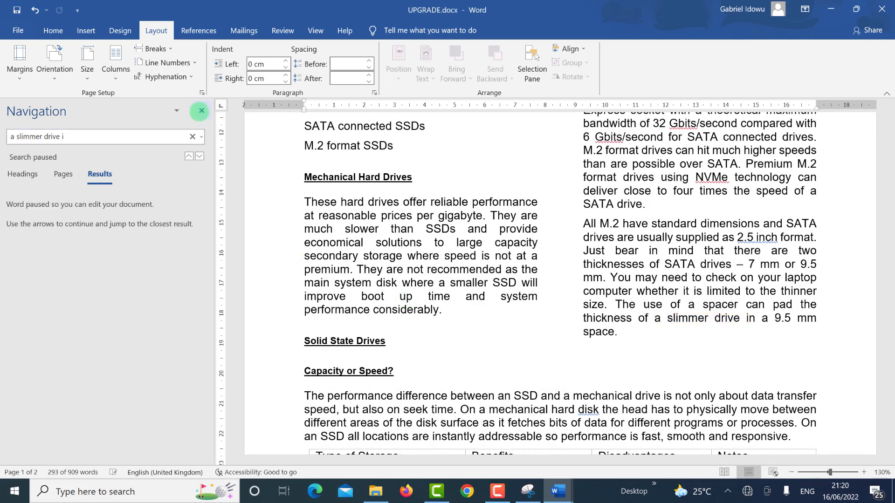
Step: Close the Navigation pane and switch to the question paper
click(202, 110)
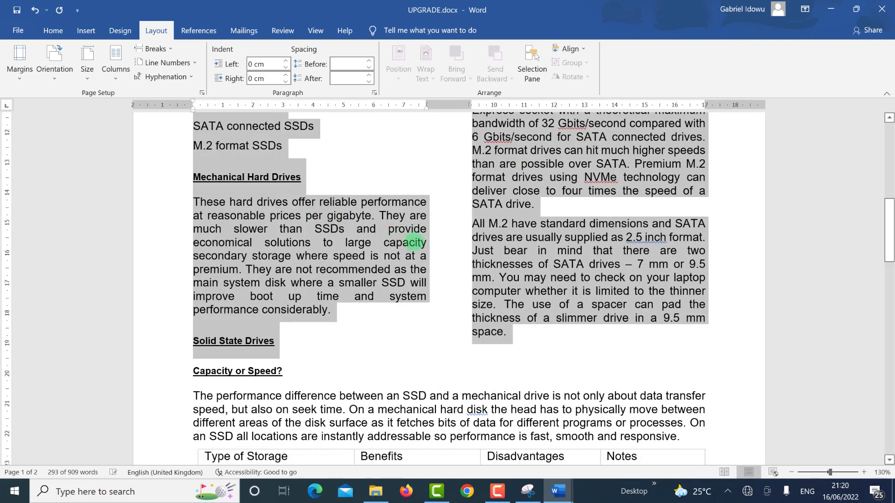
scroll(409, 241, up, 5)
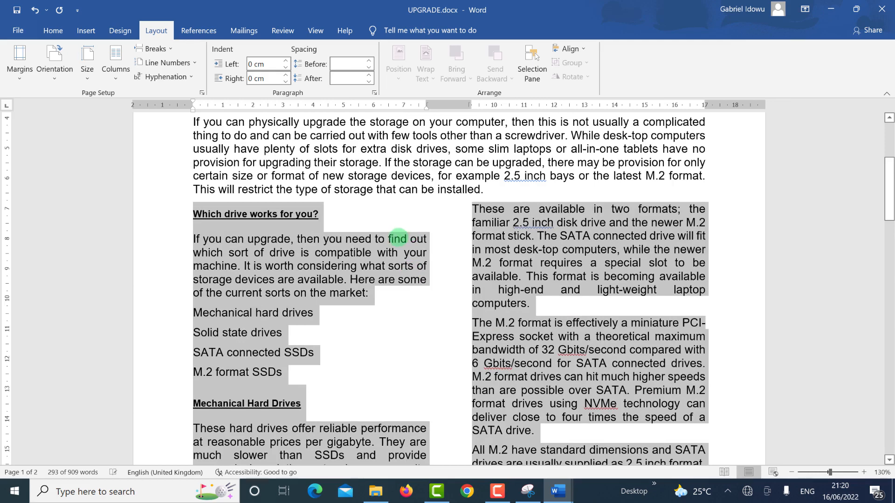
scroll(397, 238, up, 3)
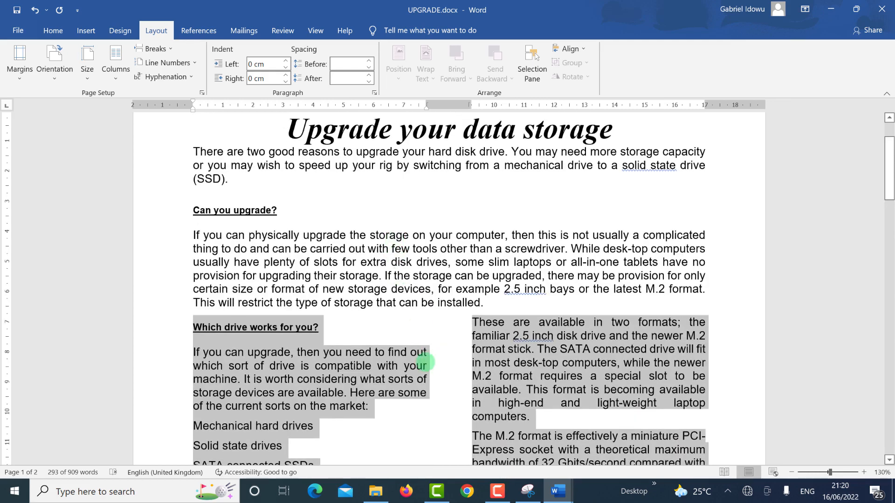
key(alt+Tab)
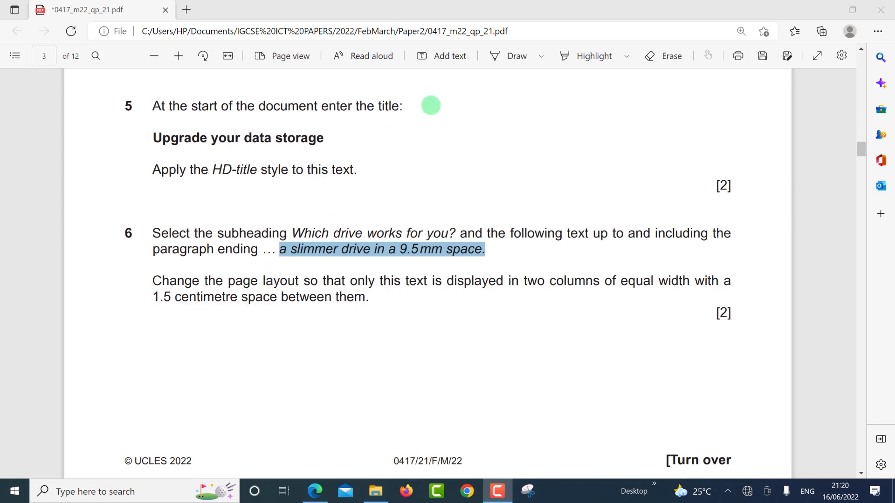
Step: Scroll the PDF down to page 4 to read questions 7 and 8
scroll(430, 105, down, 8)
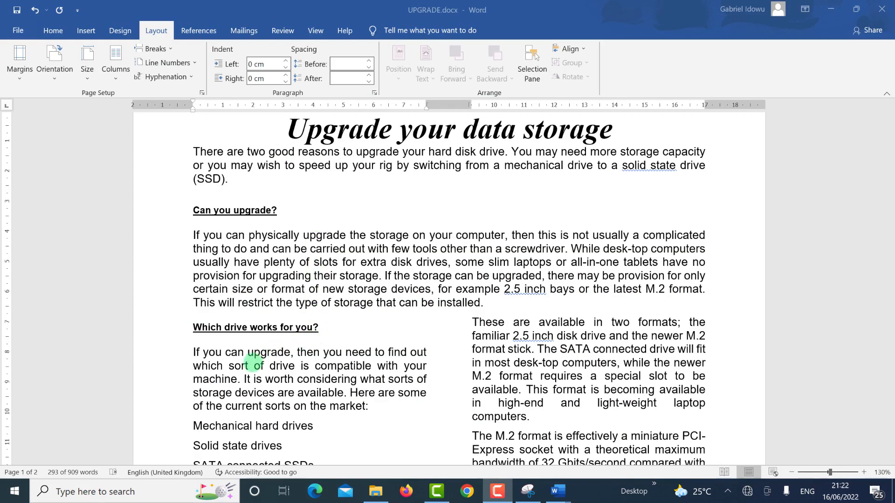
Step: Select the four drive-type lines from 'Mechanical hard drives' to 'M.2 format SSDs'
scroll(259, 358, down, 3)
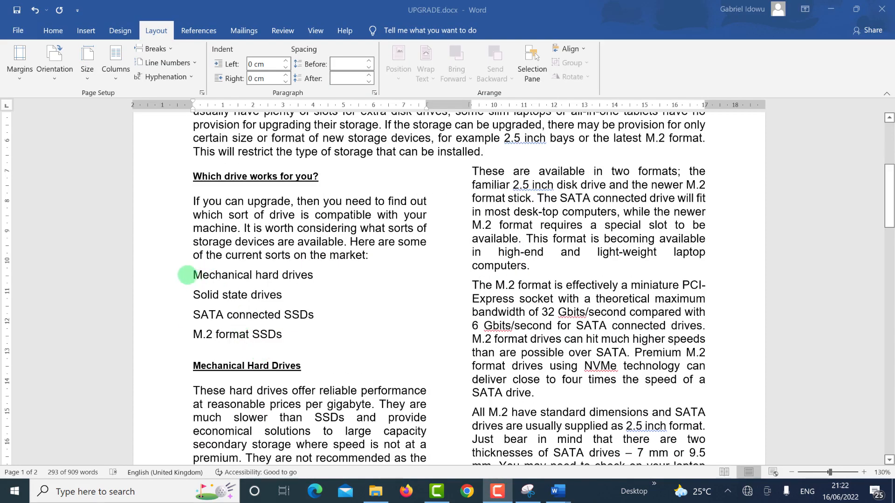
click(192, 275)
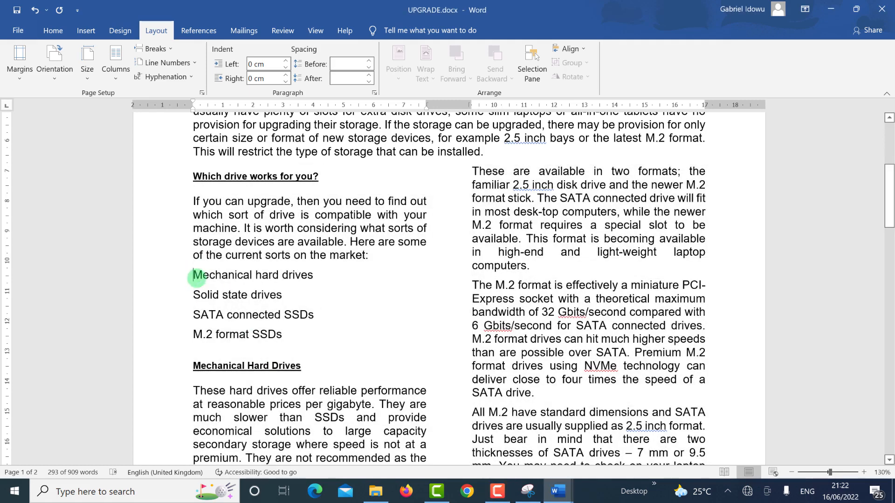
drag(192, 275, 302, 341)
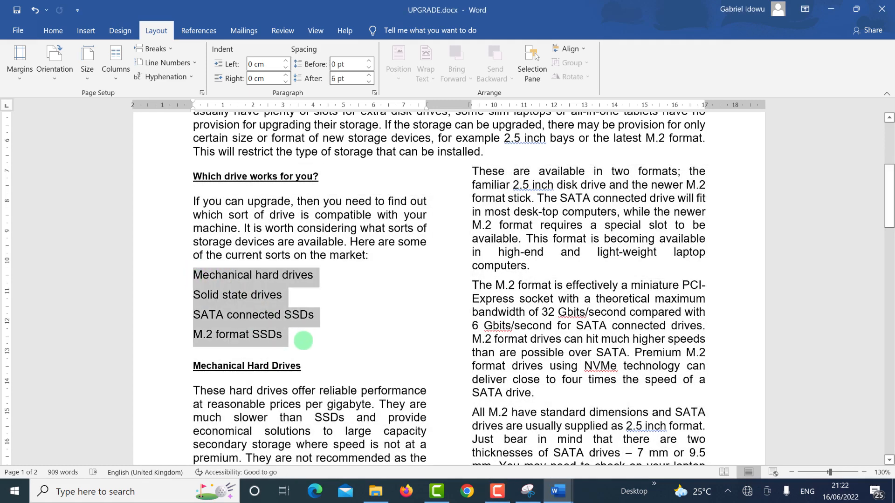
key(alt+Tab)
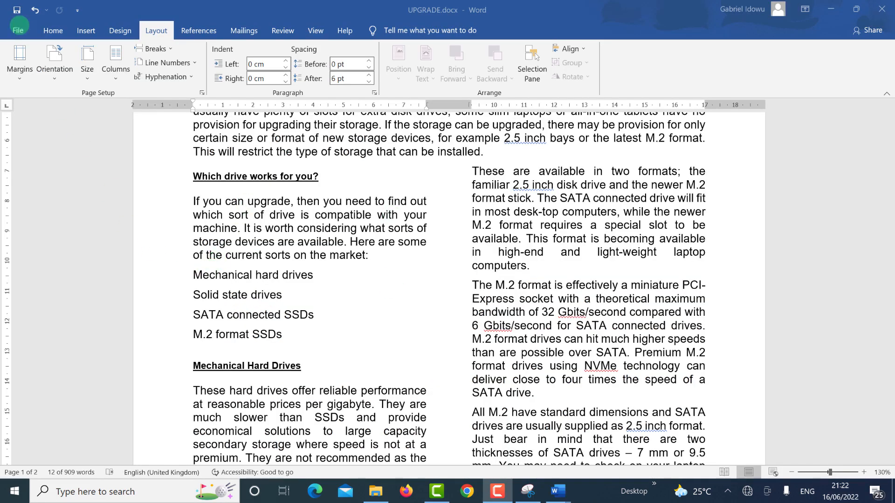
click(55, 32)
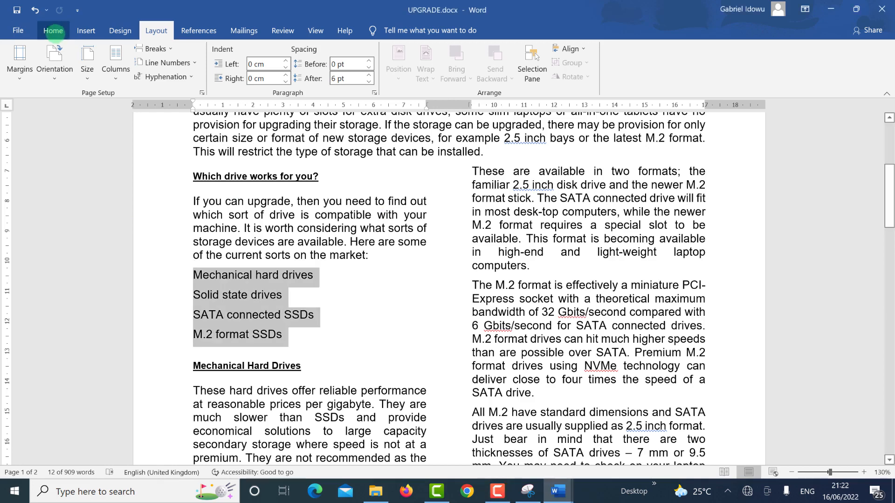
Step: Apply the square bullet from the Bullet Library to the four drive-type lines
click(53, 30)
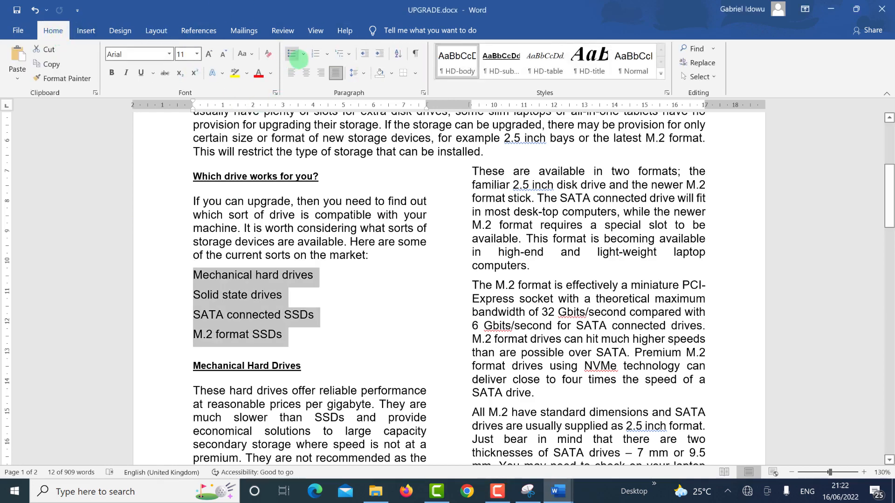
click(303, 55)
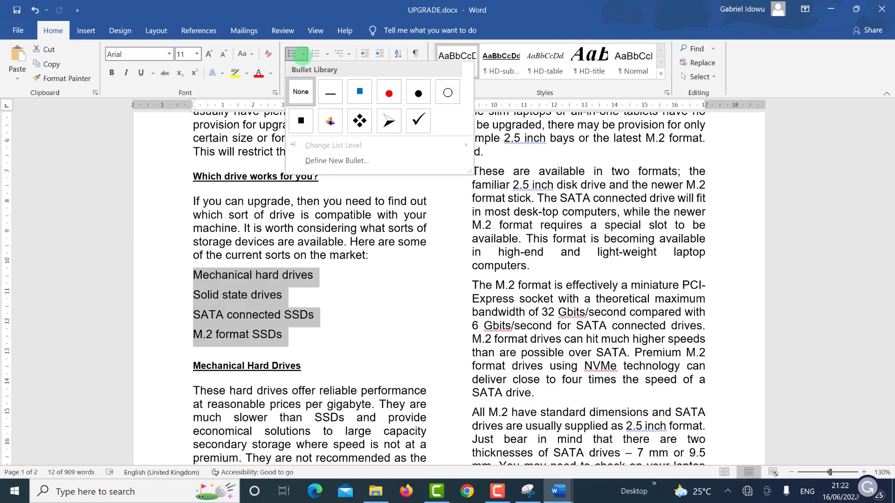
click(301, 120)
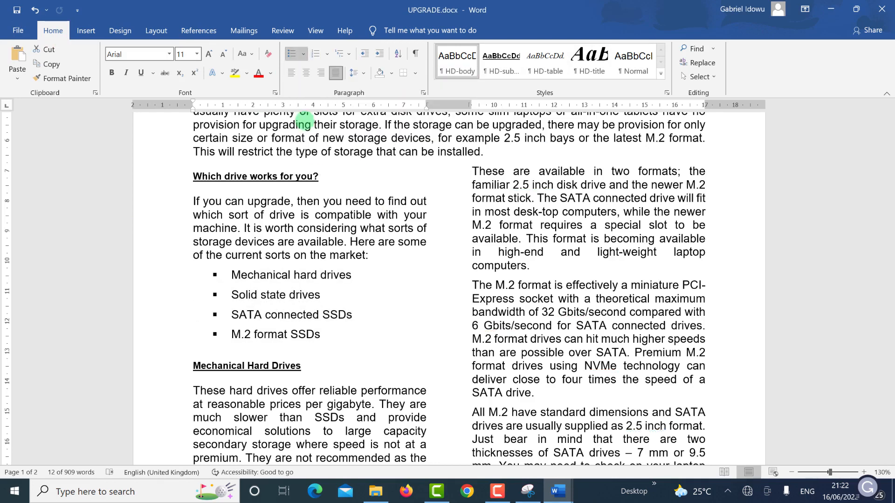
key(alt+Tab)
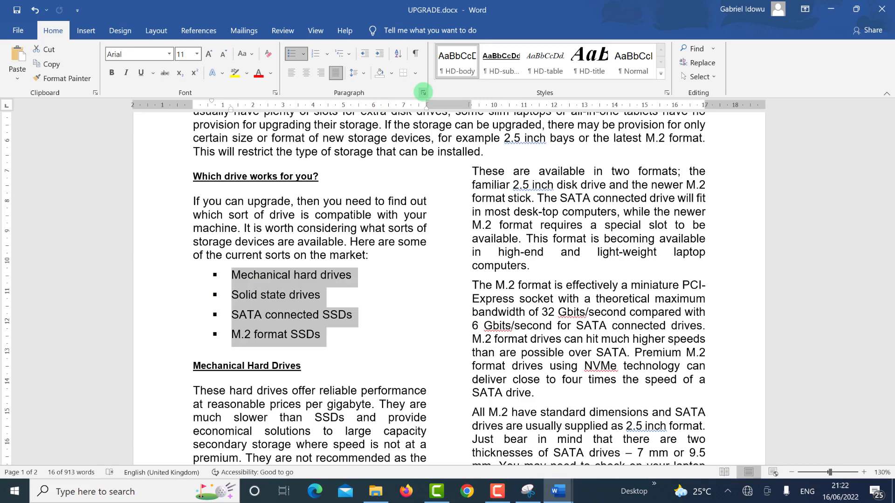
Step: Change the bulleted list's left indent from 0.63 cm to 1.5 cm
click(423, 93)
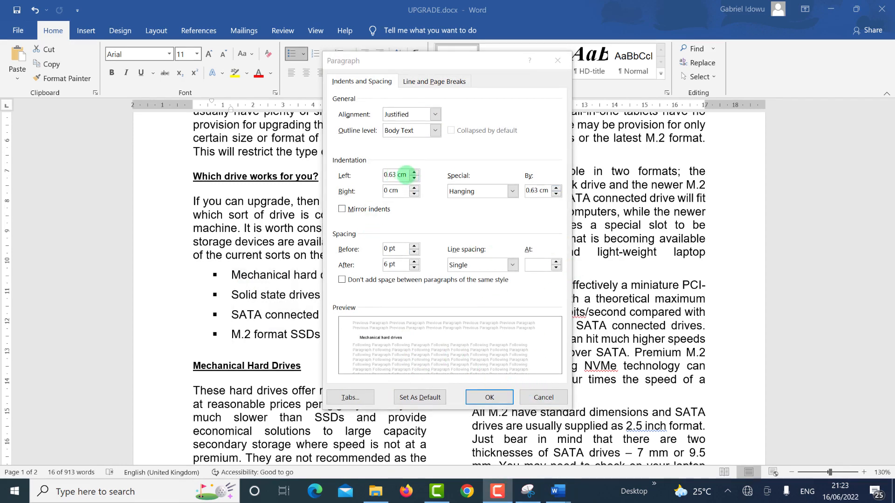
click(378, 174)
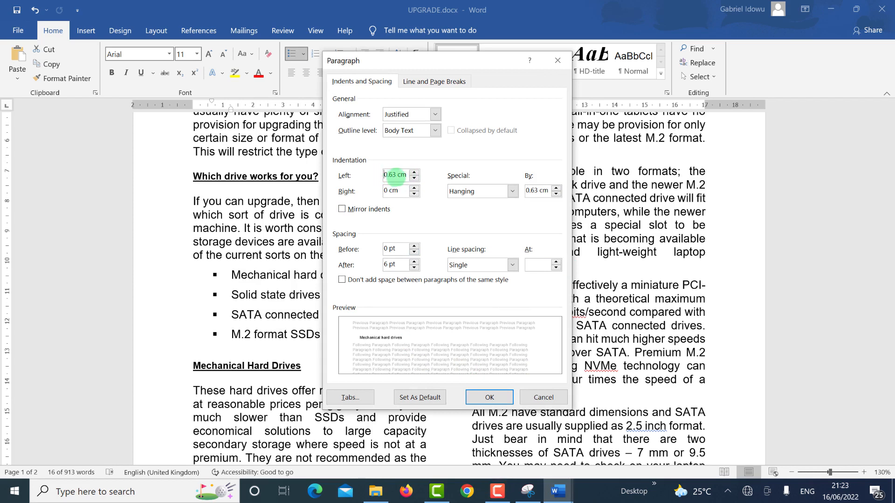
drag(395, 175, 383, 175)
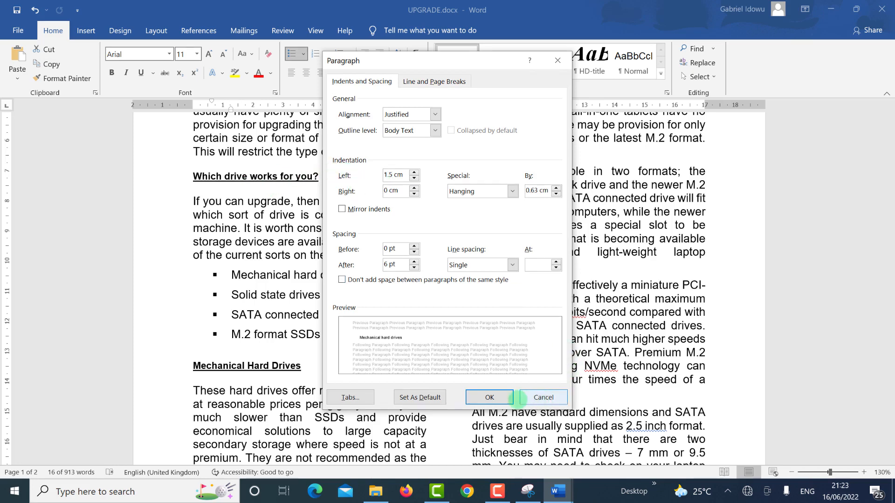
click(489, 397)
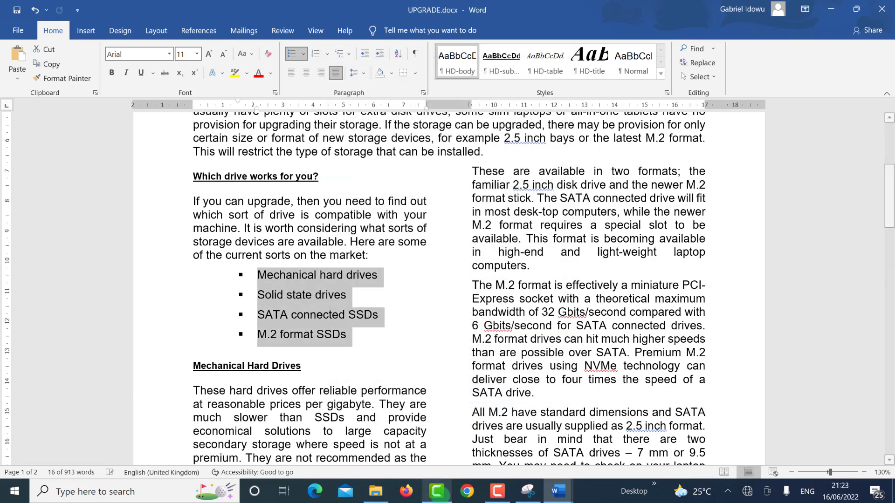
click(449, 492)
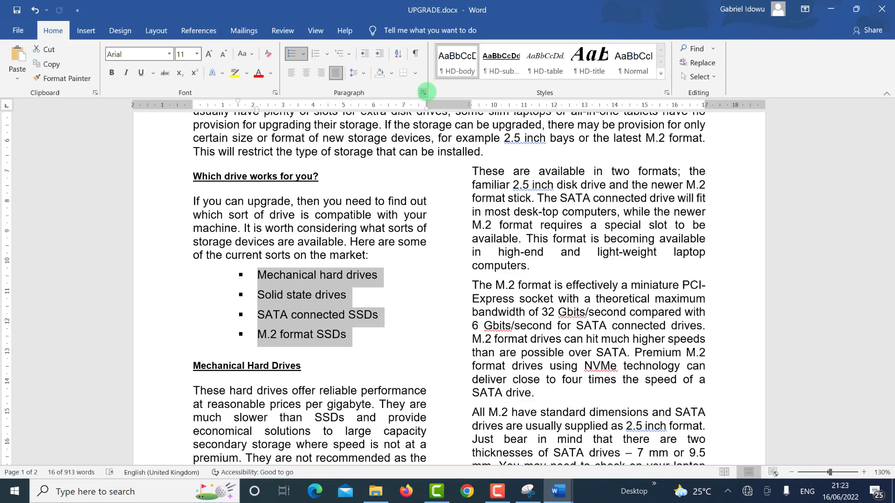
Step: Set Spacing After to 0 pt for the four bulleted drive items
click(423, 93)
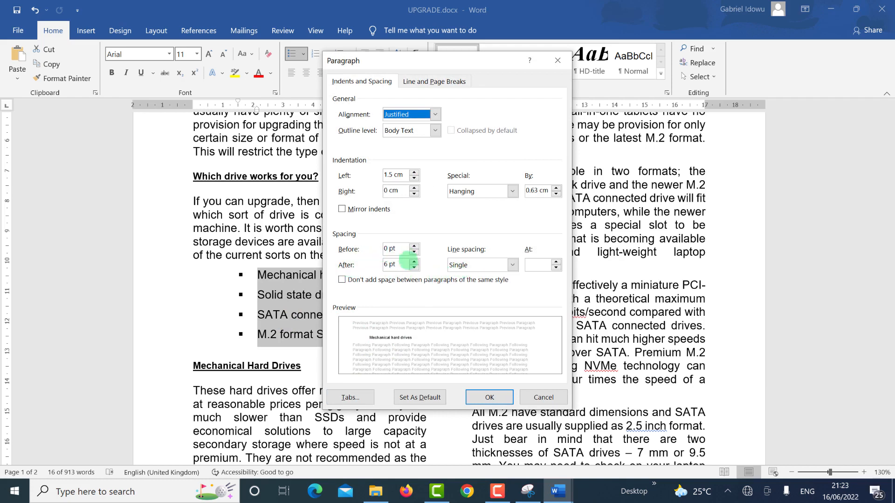
click(414, 261)
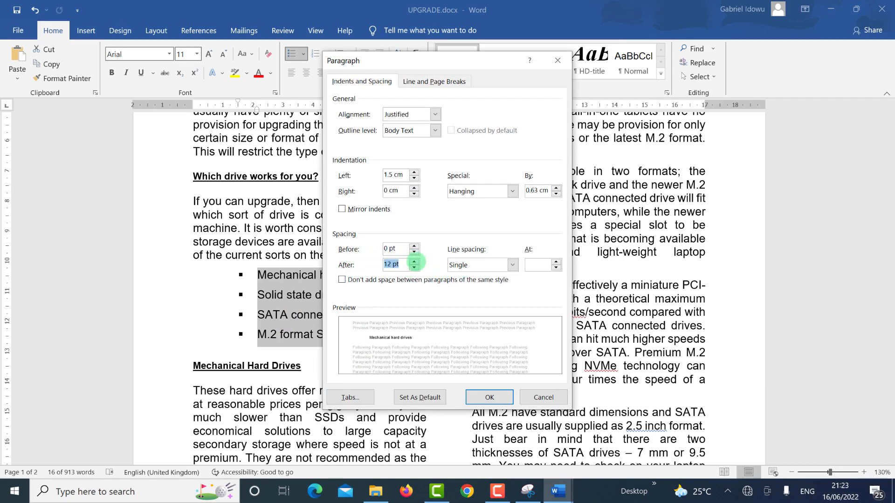
click(414, 267)
click(414, 267)
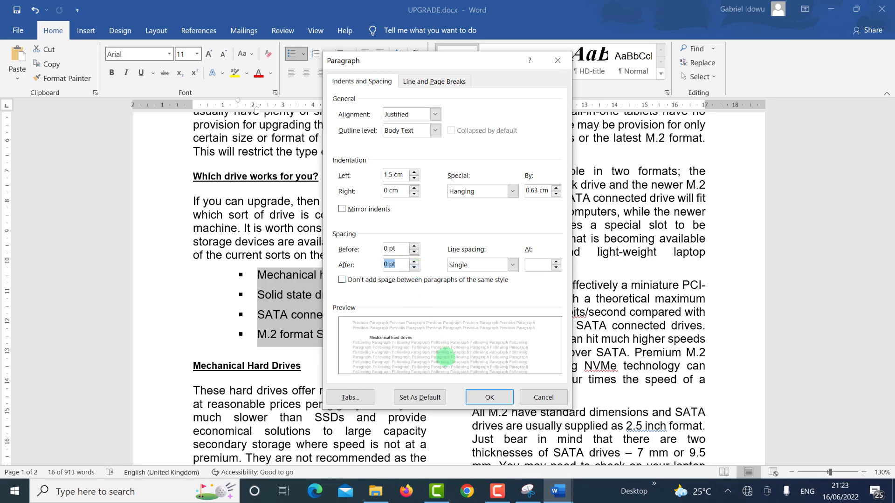
click(490, 397)
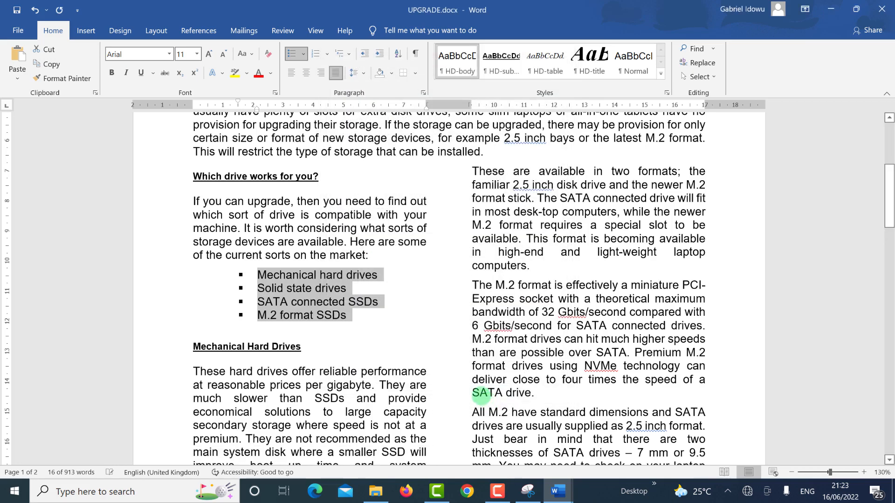
Step: Compare the list with the question paper and deselect it to inspect the spacing
key(alt+Tab)
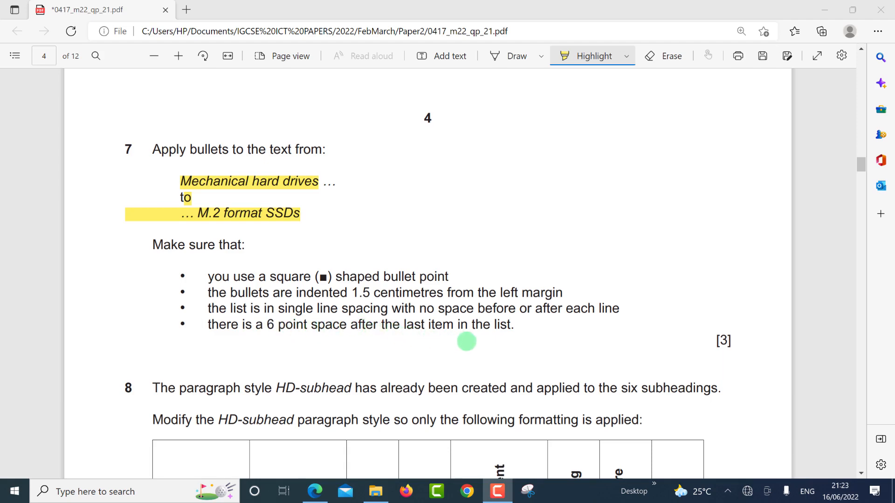
key(alt+Tab)
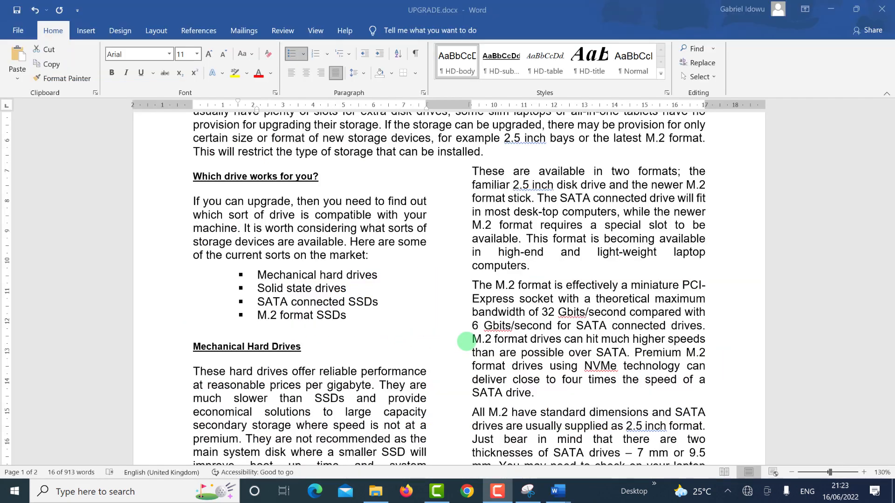
click(352, 320)
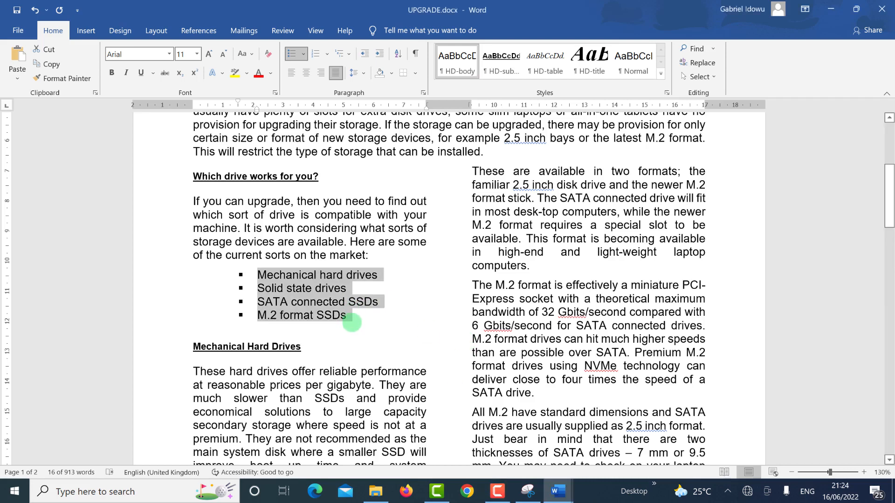
click(353, 321)
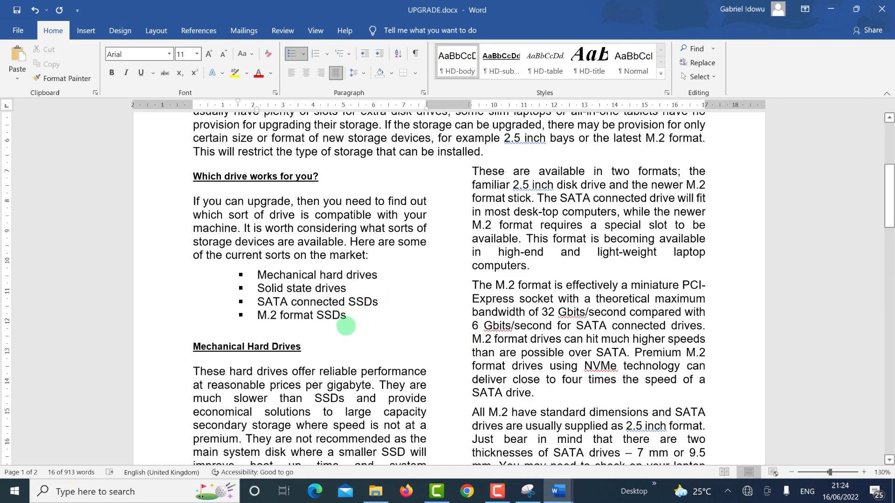
Step: Give the 'Mechanical Hard Drives' heading 6 pt space before and save UPGRADE.docx
click(231, 346)
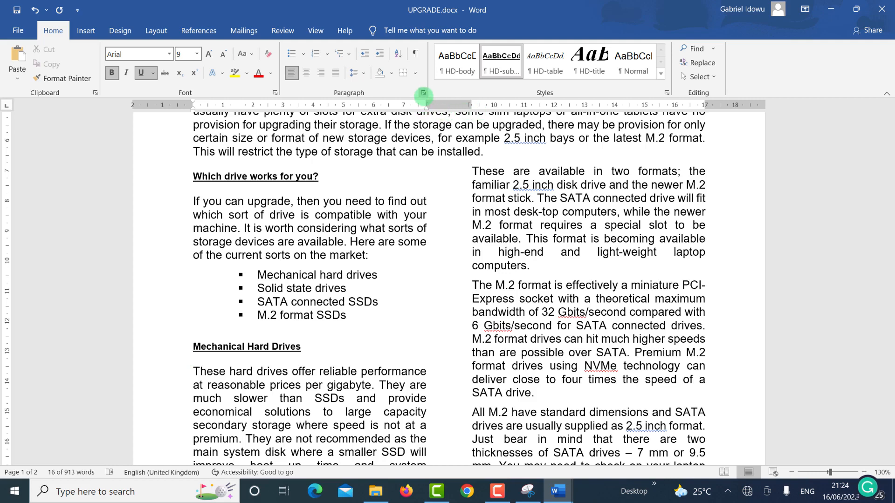
click(423, 94)
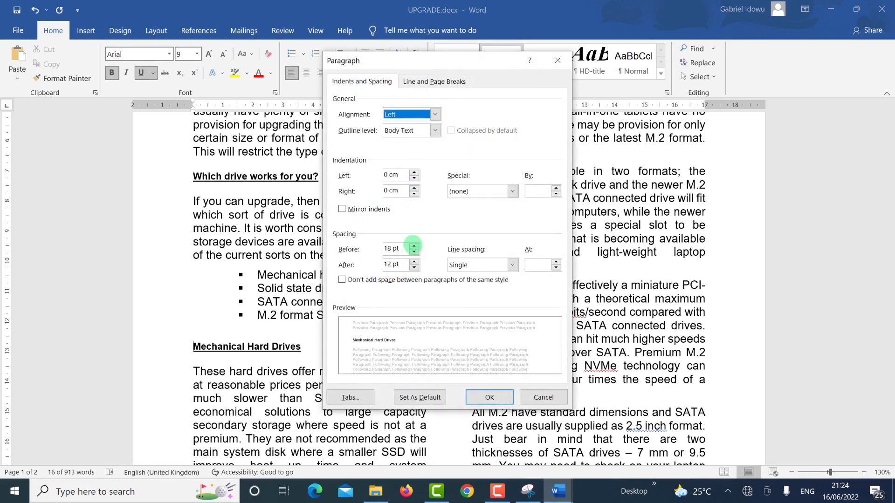
click(414, 246)
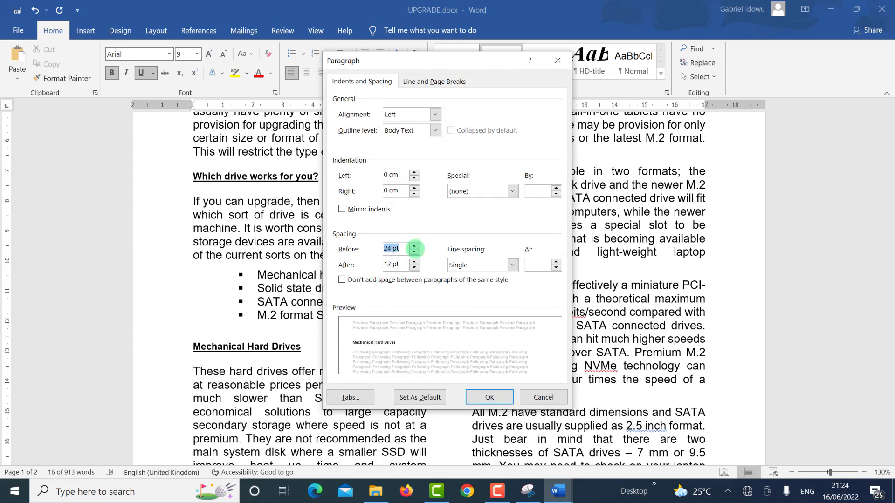
click(413, 251)
click(414, 251)
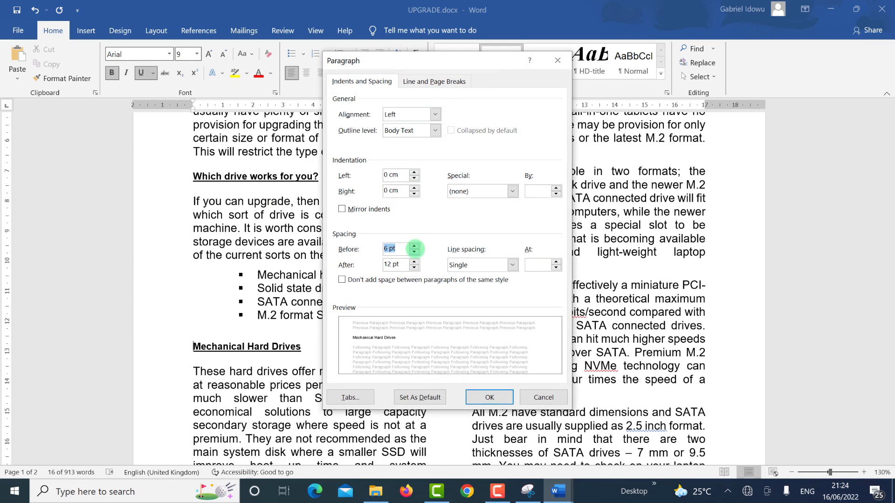
key(alt+Tab)
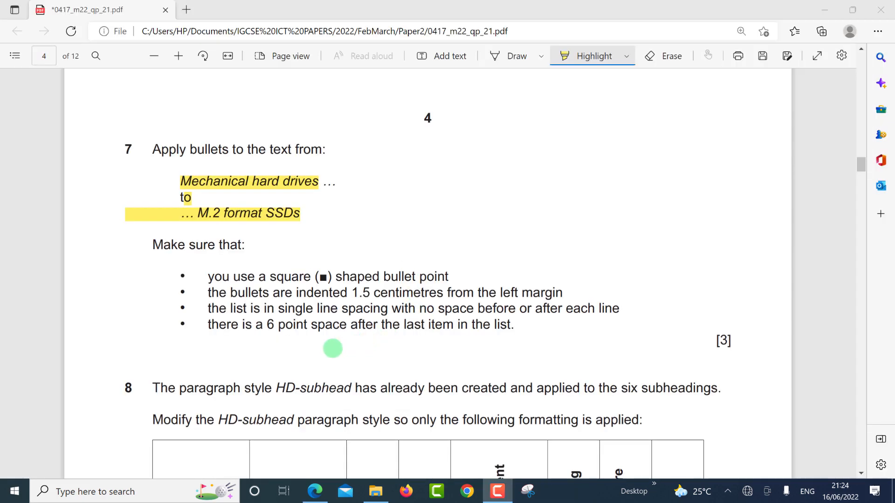
key(alt+Tab)
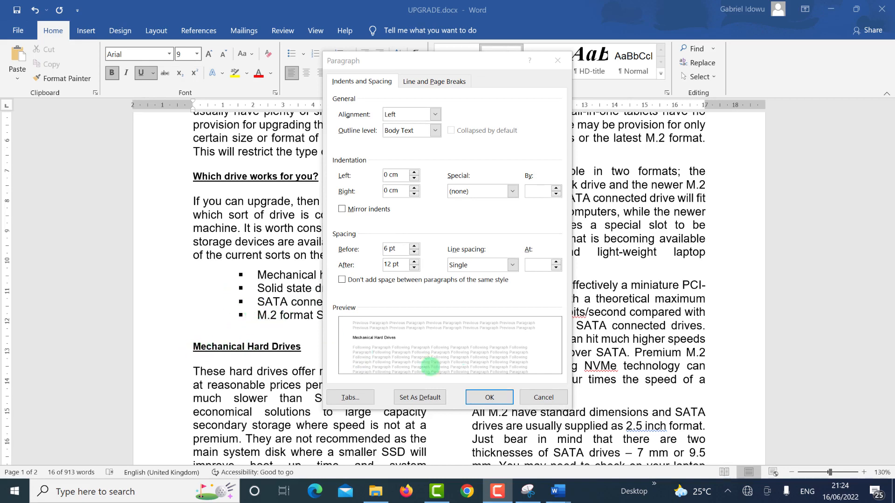
click(485, 397)
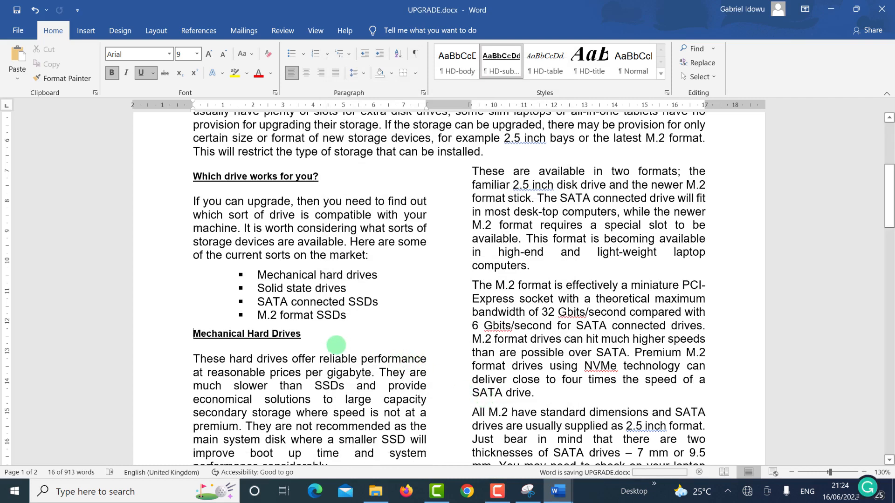
click(17, 11)
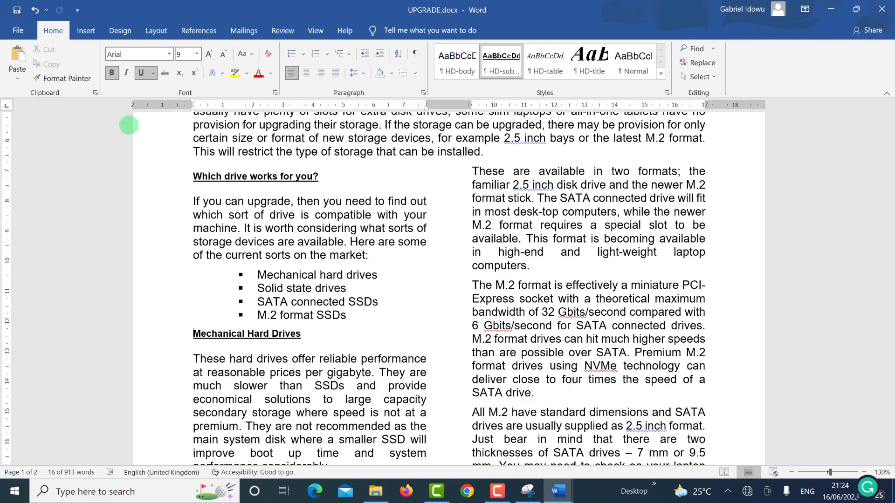
key(alt+Tab)
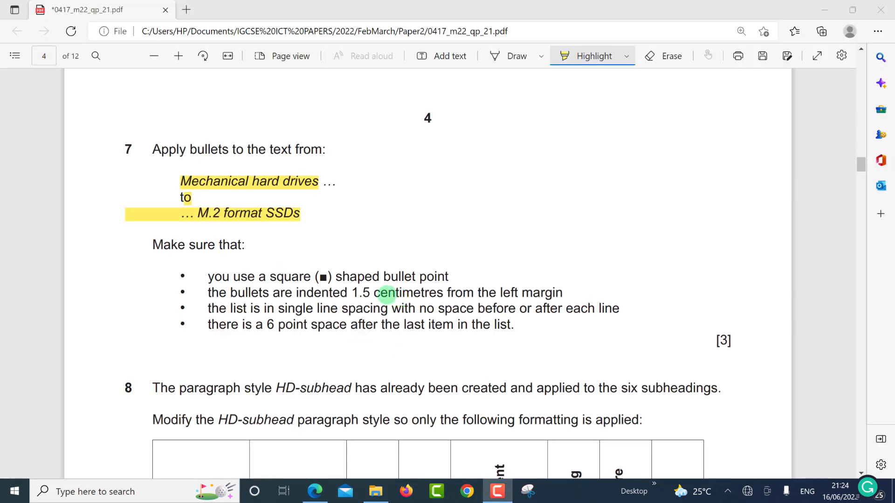
Step: Scroll the PDF to question 8 and its HD-subhead formatting table
scroll(365, 326, down, 3)
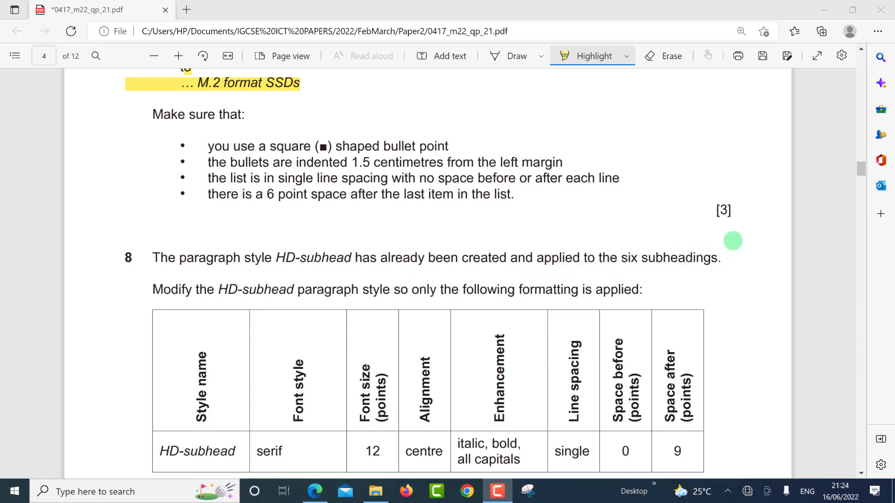
drag(859, 170, 858, 178)
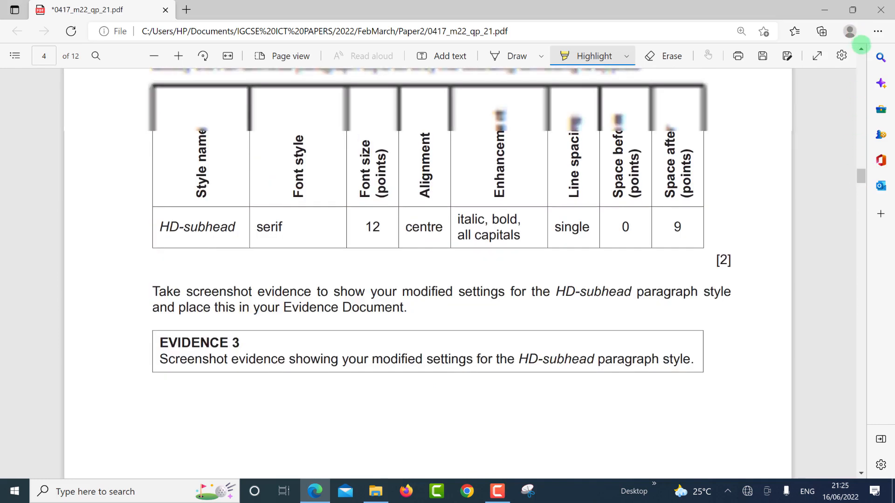
click(861, 49)
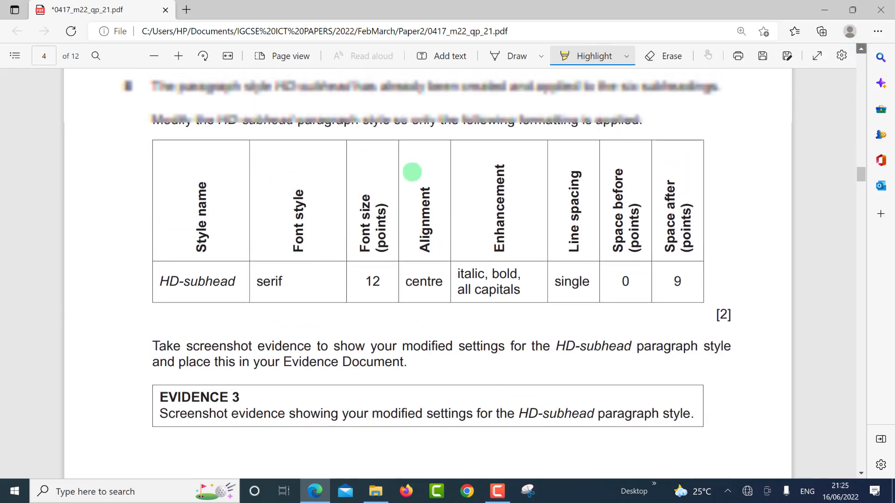
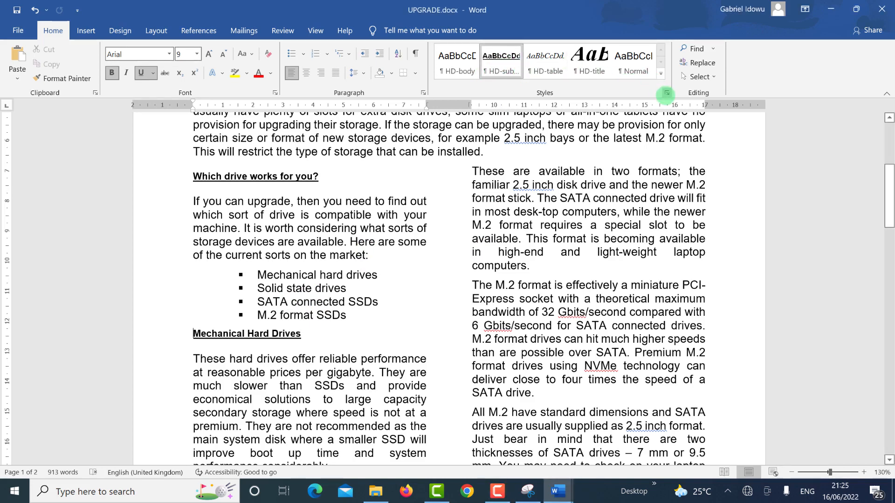
Step: Open the Modify Style dialog for HD-subhead from the Styles pane's dropdown
click(667, 93)
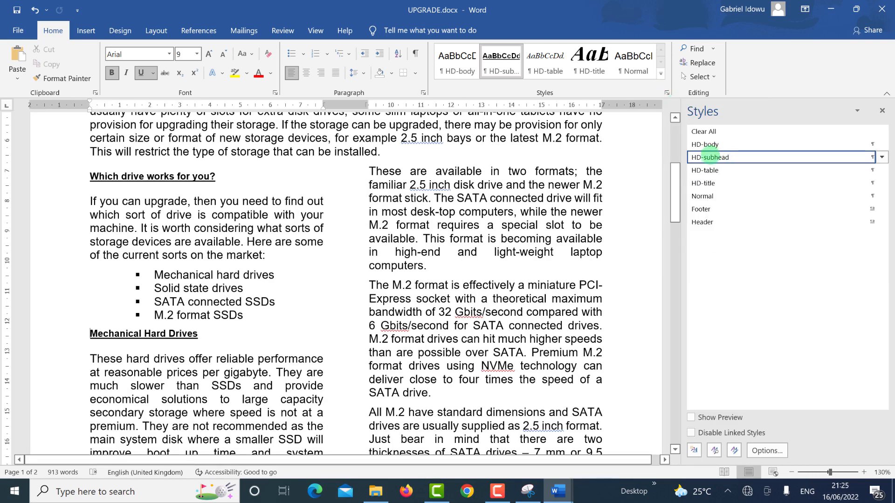
click(882, 157)
click(751, 189)
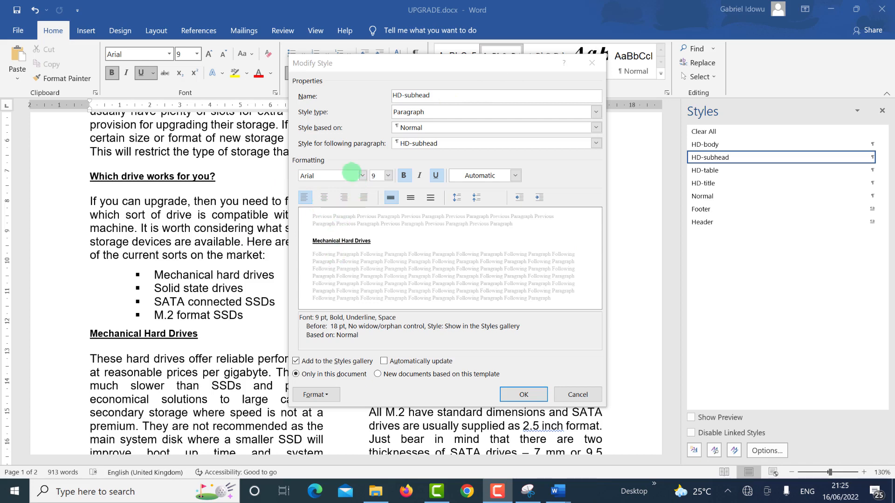
click(362, 177)
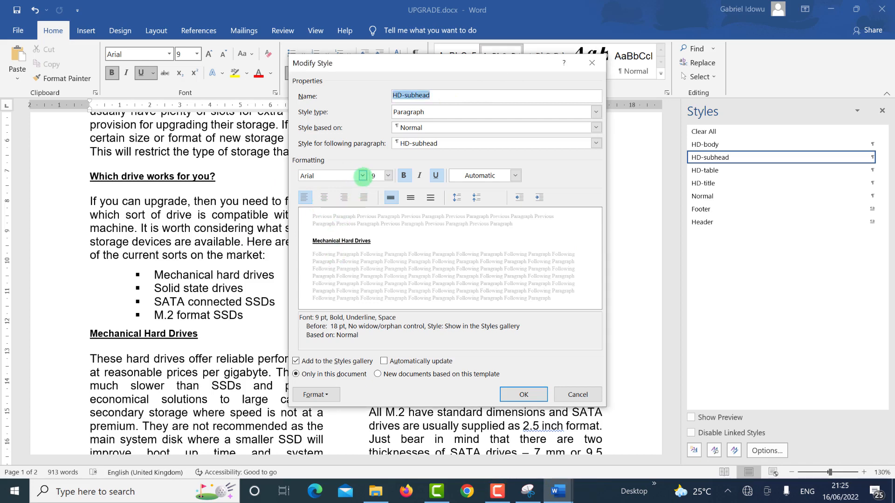
Step: Switch the HD-subhead font to Times New Roman and centre the style
click(362, 175)
click(362, 175)
click(362, 175)
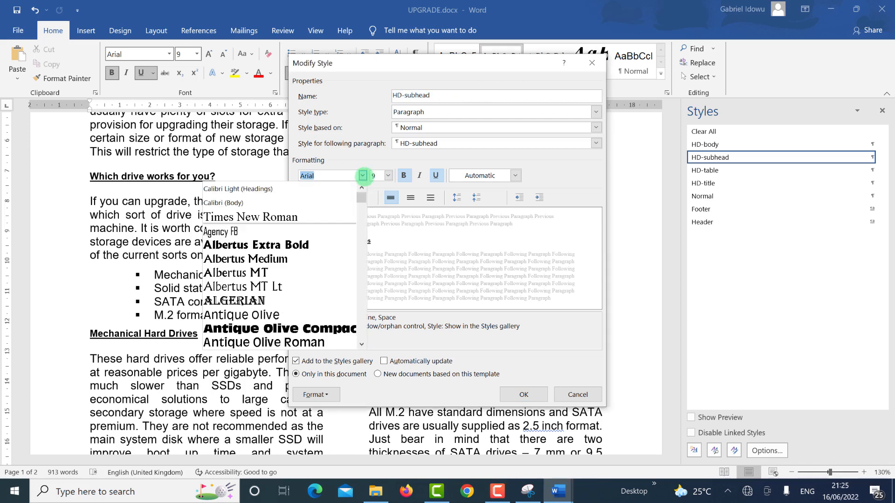
click(323, 217)
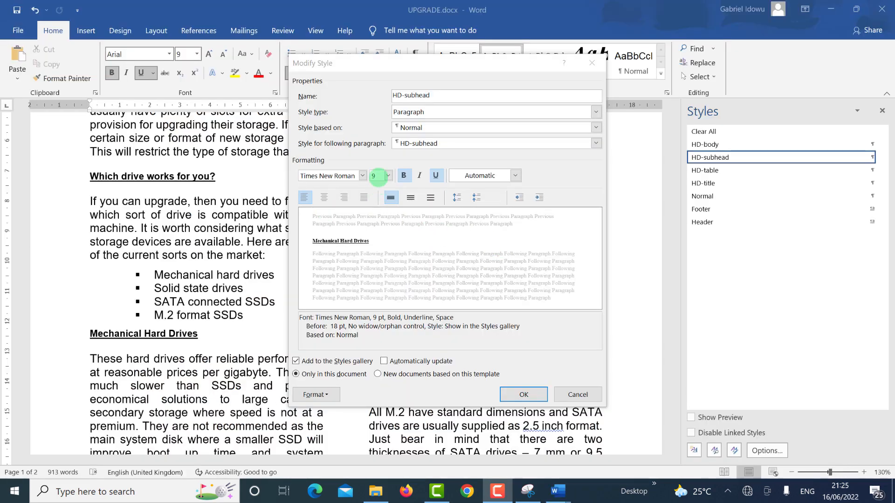
click(377, 176)
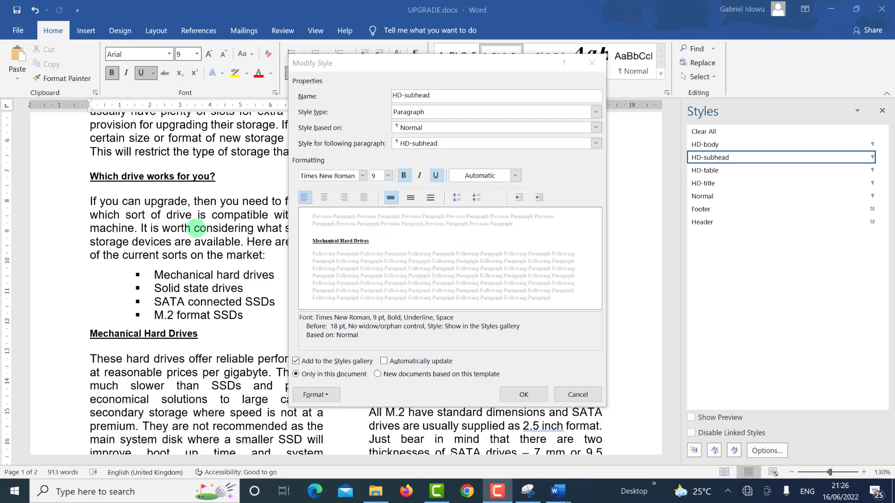
click(323, 198)
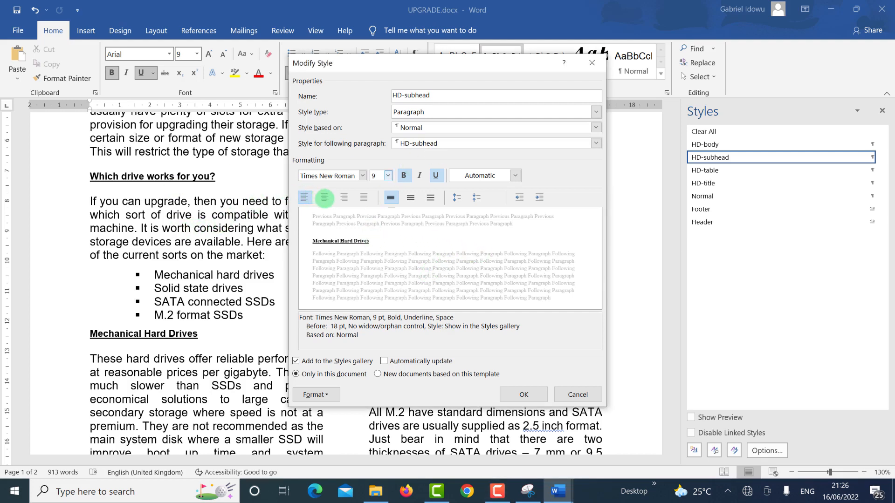
click(324, 198)
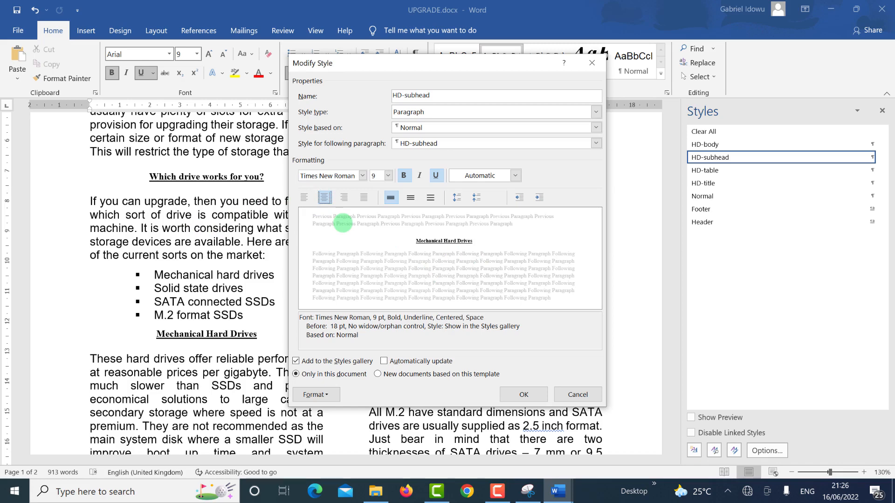
Step: After checking the exam requirements, make HD-subhead italic and remove its underline
key(alt+Tab)
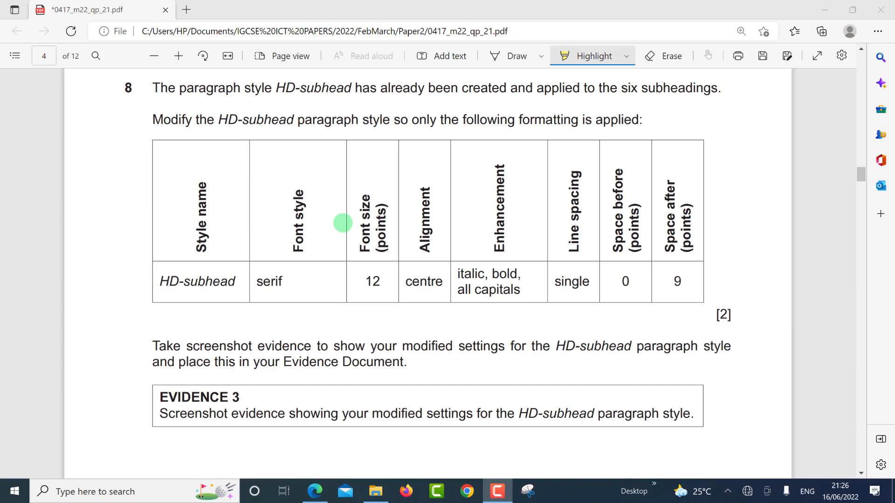
key(alt+Tab)
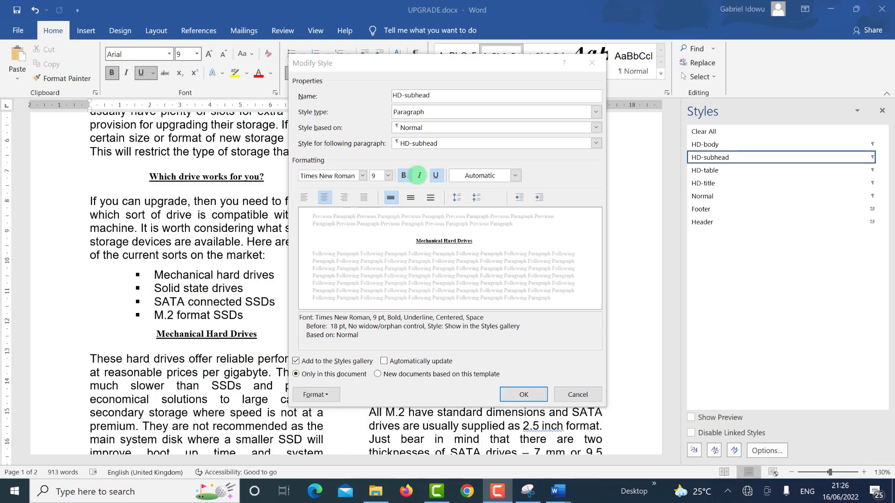
click(419, 175)
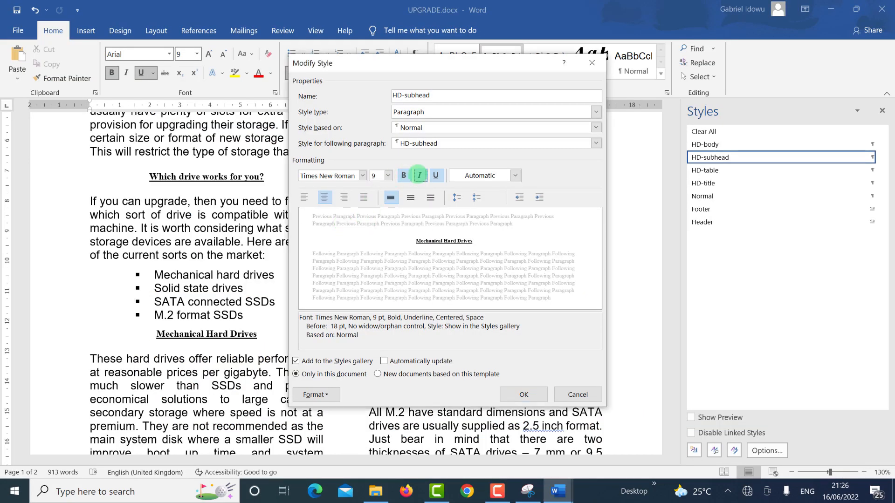
click(419, 175)
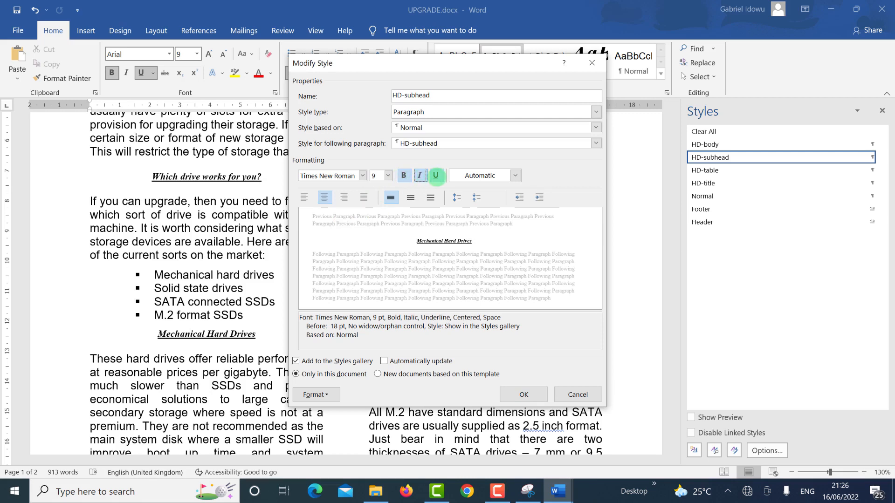
click(435, 175)
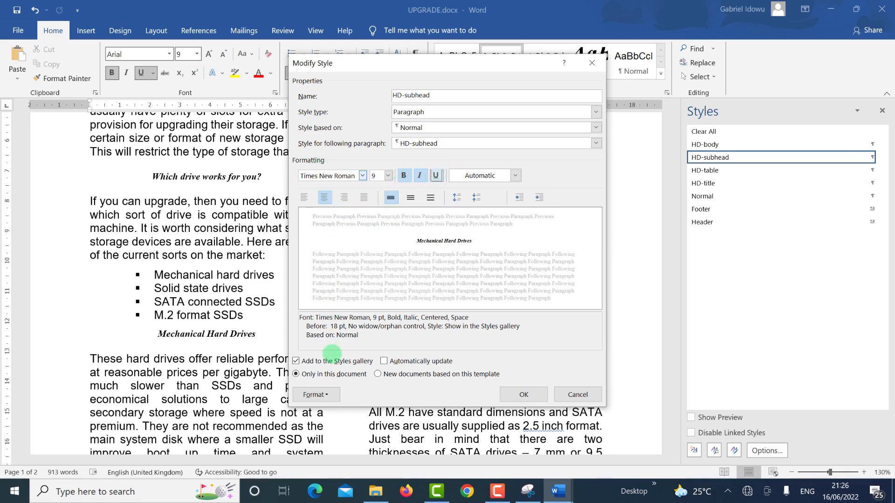
click(319, 396)
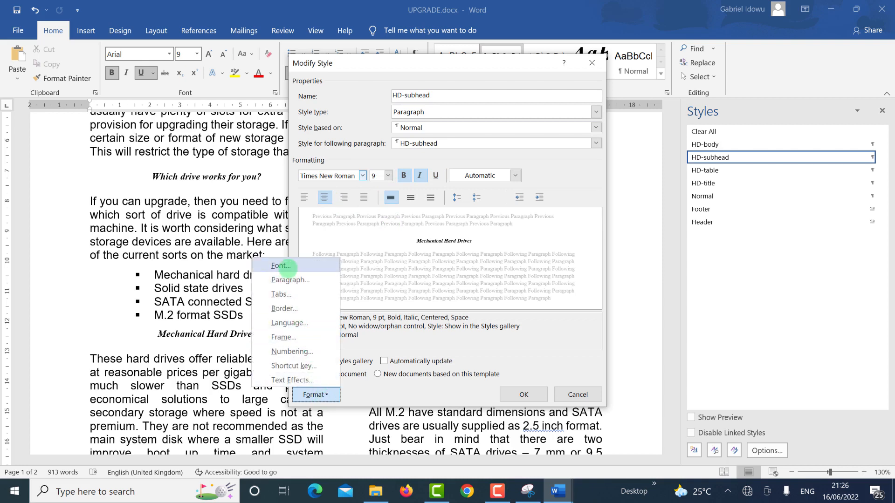
Step: Turn on All caps for HD-subhead and set its font size to 12 pt
click(281, 265)
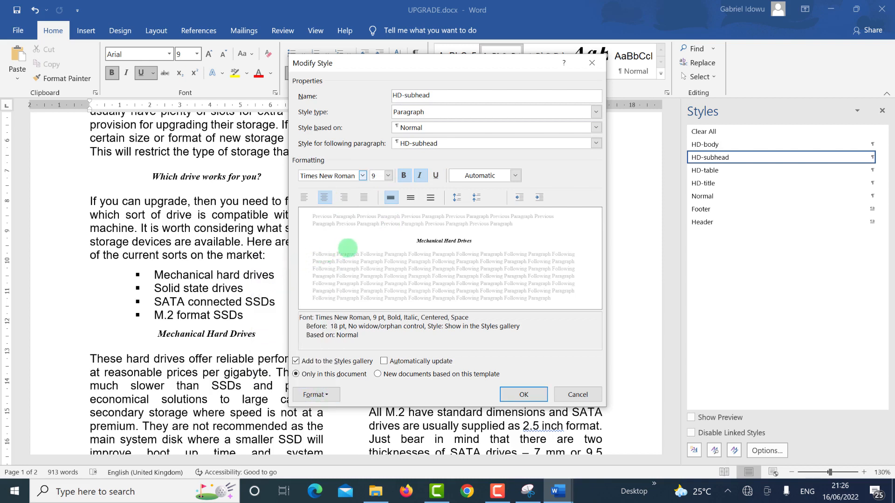
click(494, 254)
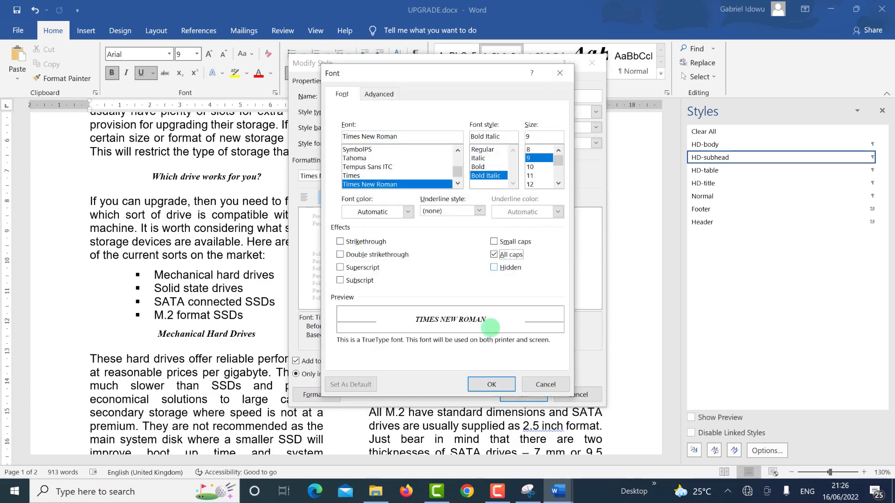
click(492, 384)
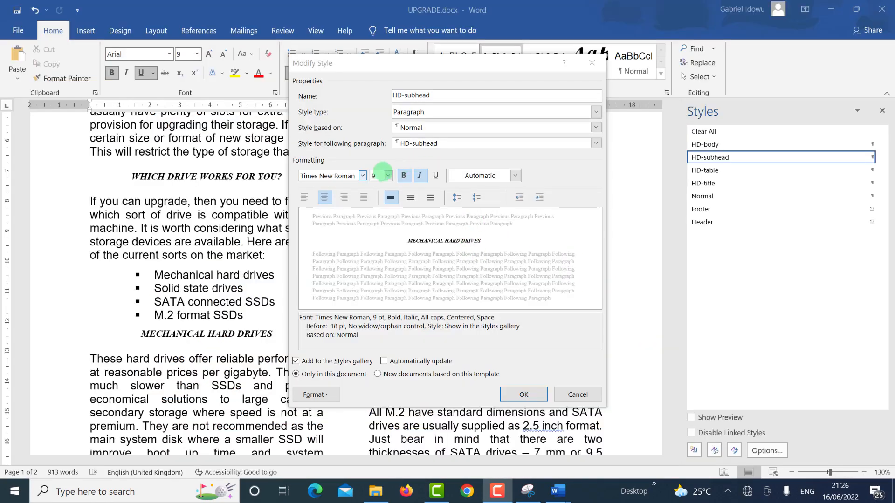
click(389, 176)
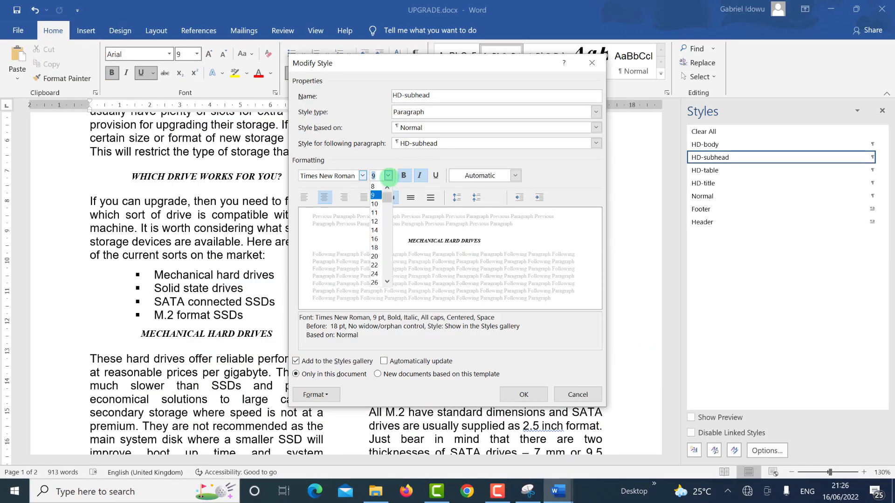
click(375, 221)
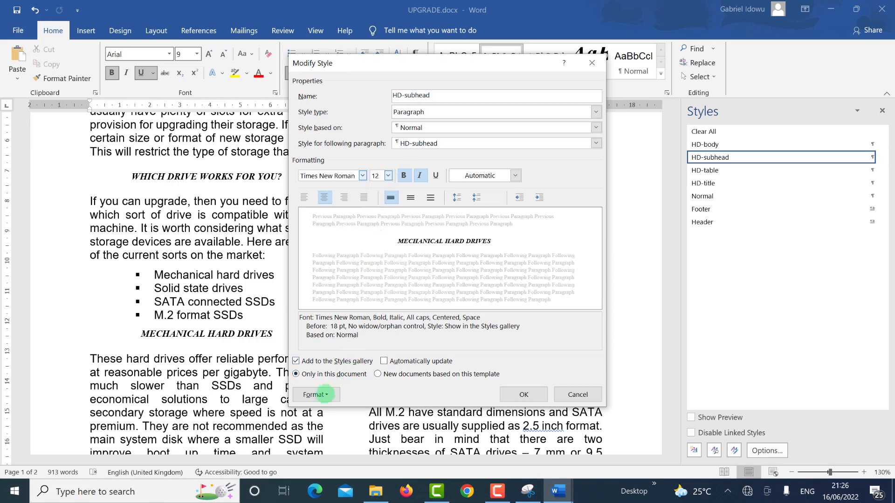
click(315, 394)
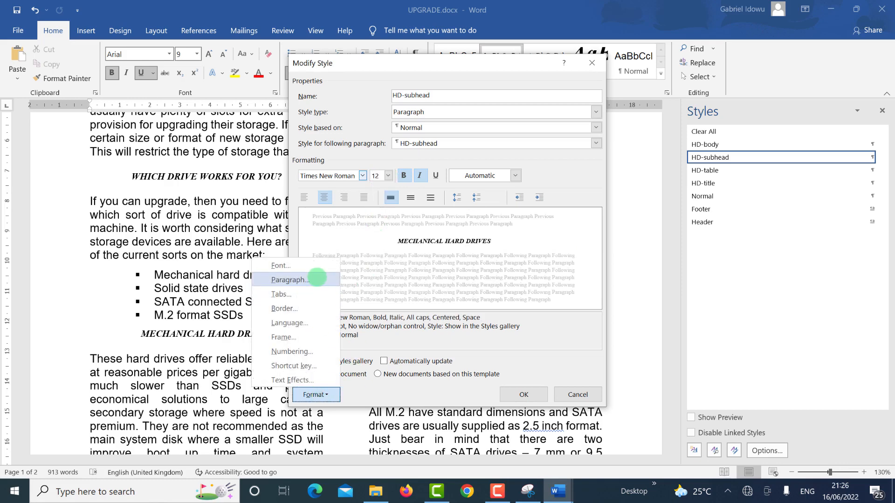
Step: Set HD-subhead spacing to 0 pt before and 9 pt after, then apply the modified style
click(317, 279)
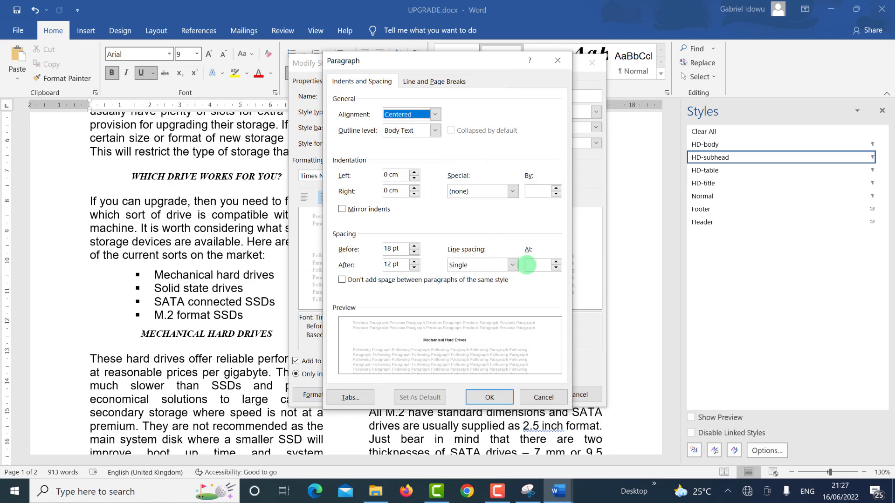
key(alt+Tab)
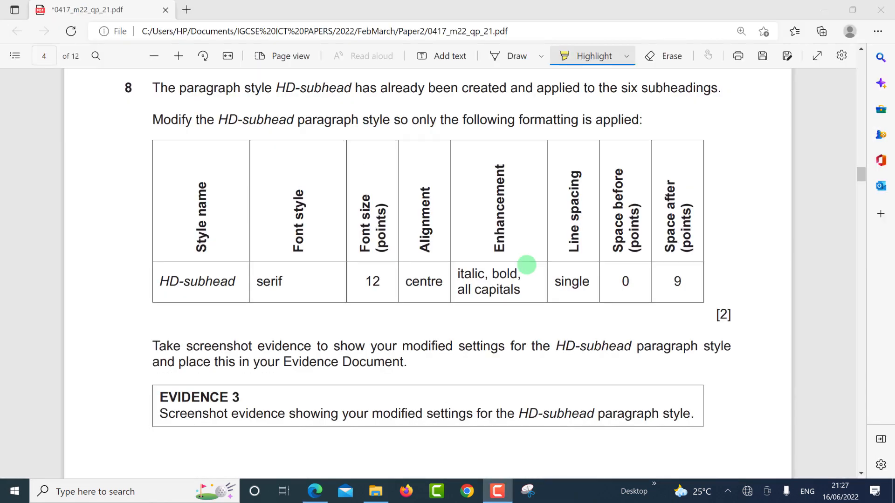
key(alt+Tab)
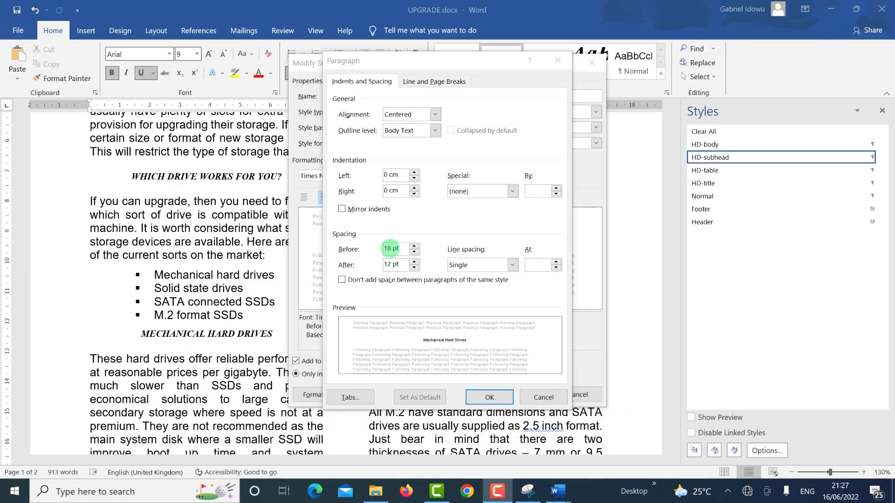
click(391, 248)
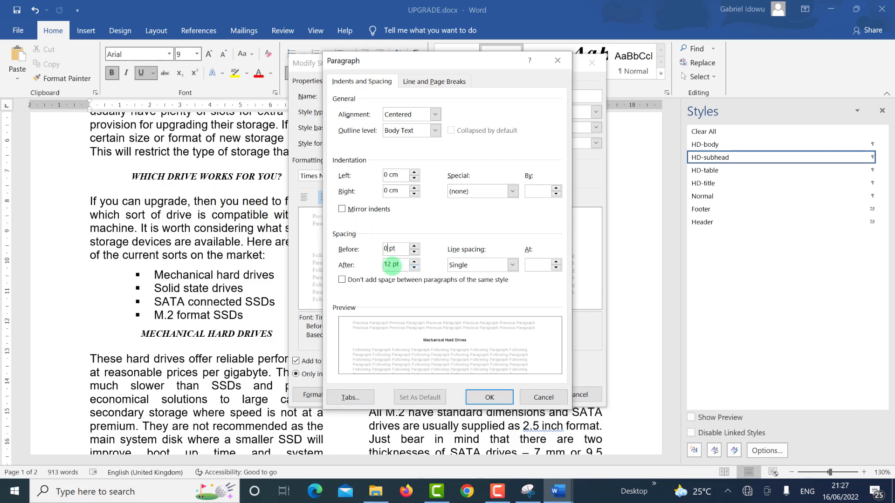
click(391, 264)
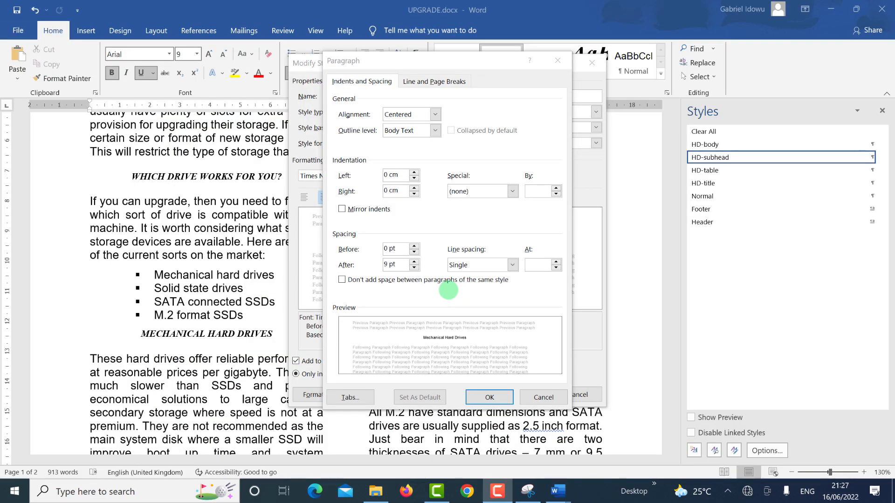
click(490, 397)
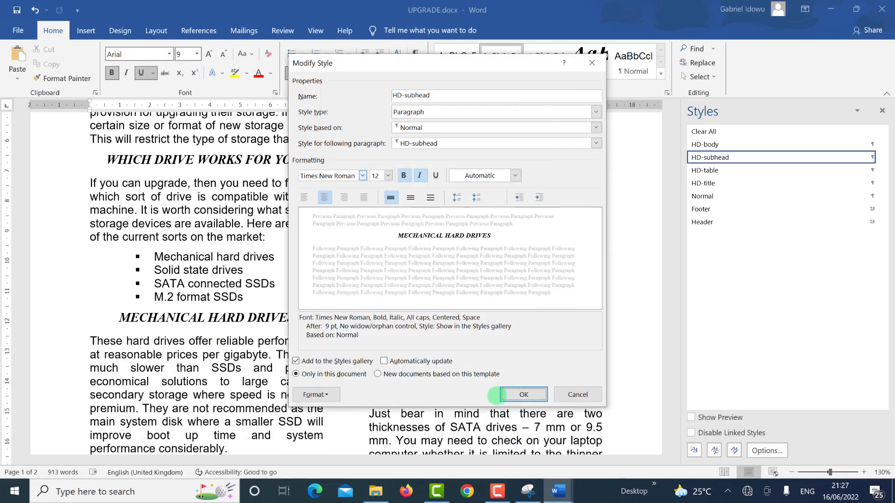
click(517, 394)
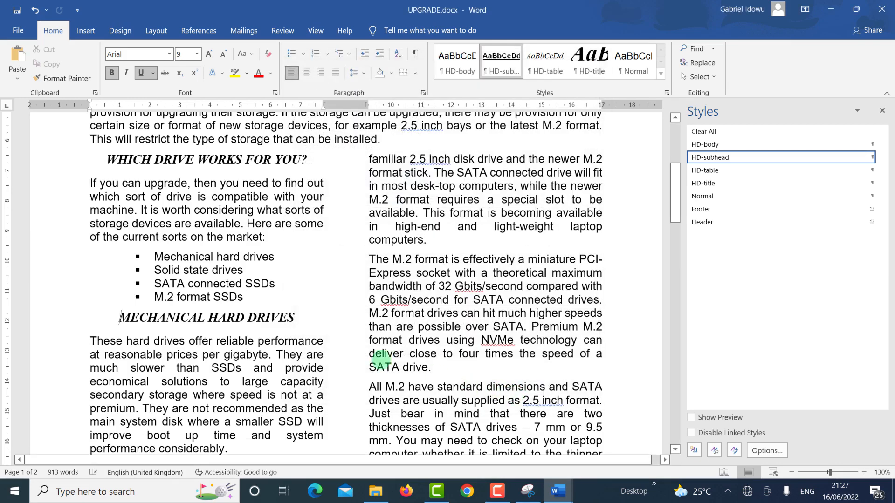
Step: Compare a restyled heading with the exam paper, then reopen HD-subhead's Modify Style dialog and move it up-left
click(101, 165)
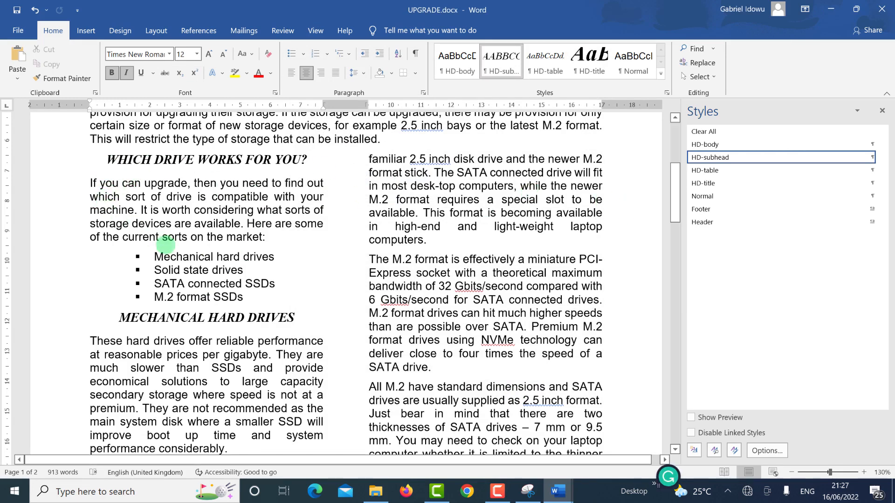
key(alt+Tab)
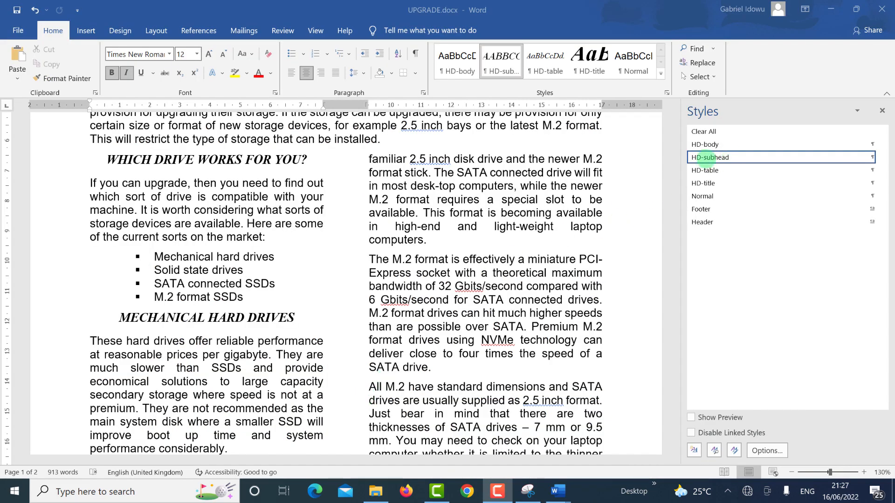
click(702, 159)
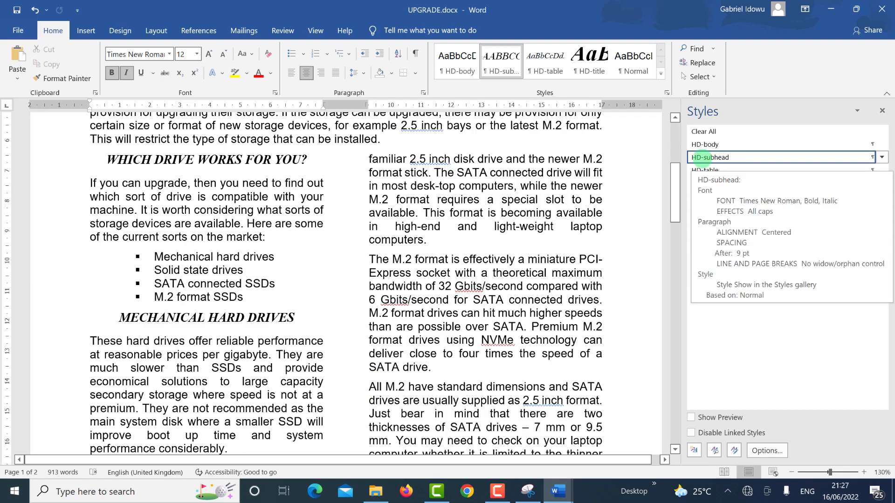
right_click(720, 161)
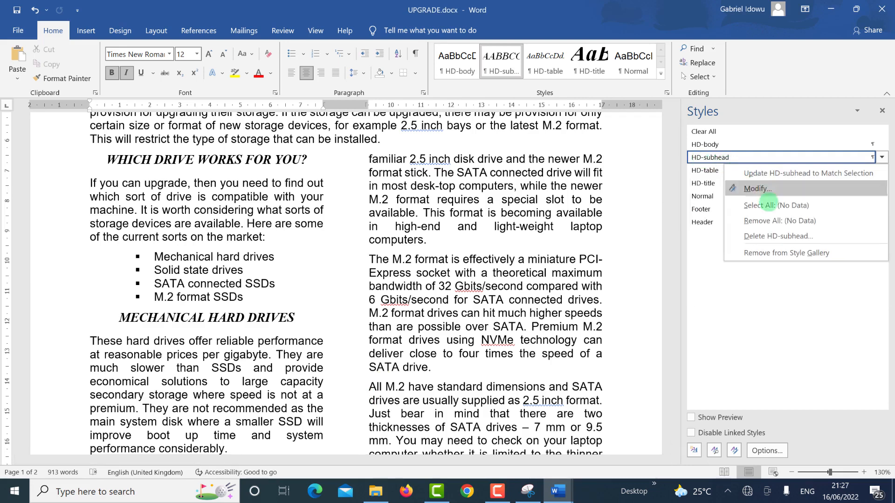
click(755, 189)
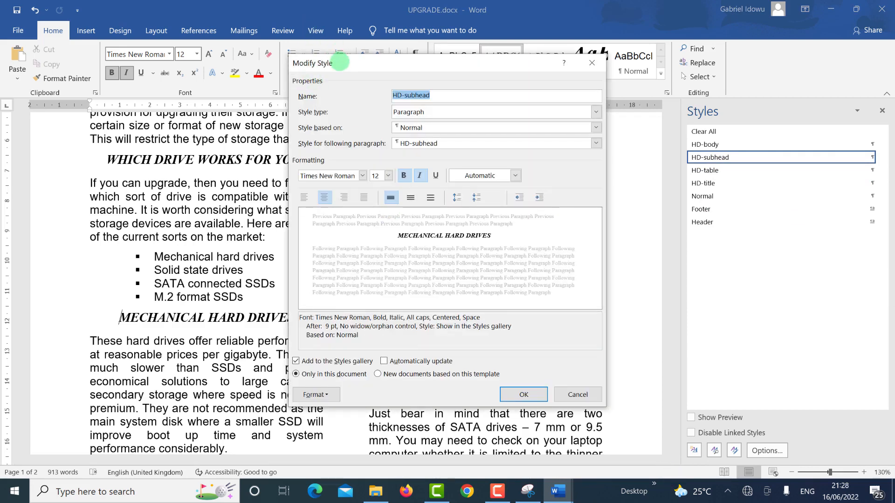
drag(341, 61, 289, 49)
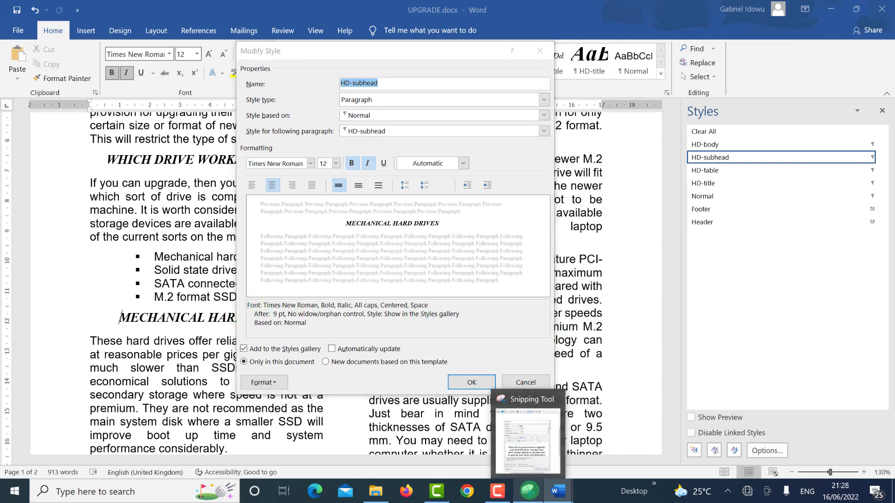
Step: Close the old HD-title snip in Snipping Tool without saving it
click(529, 492)
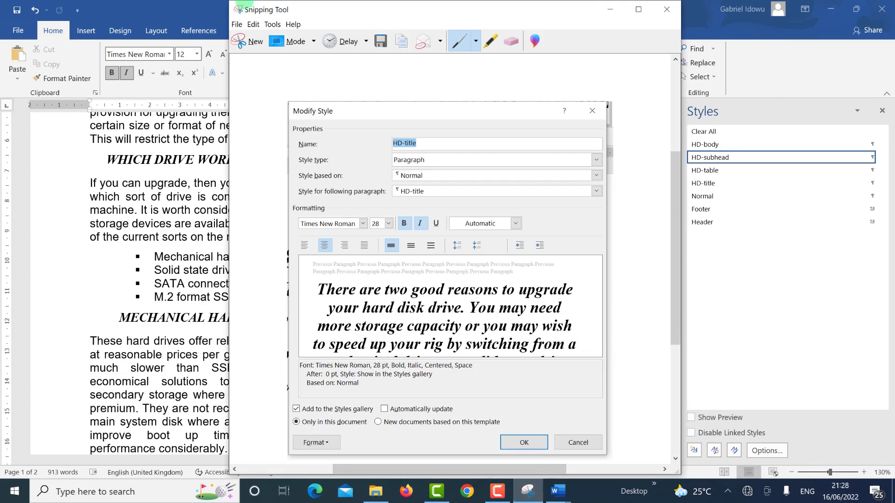
drag(296, 14, 192, 42)
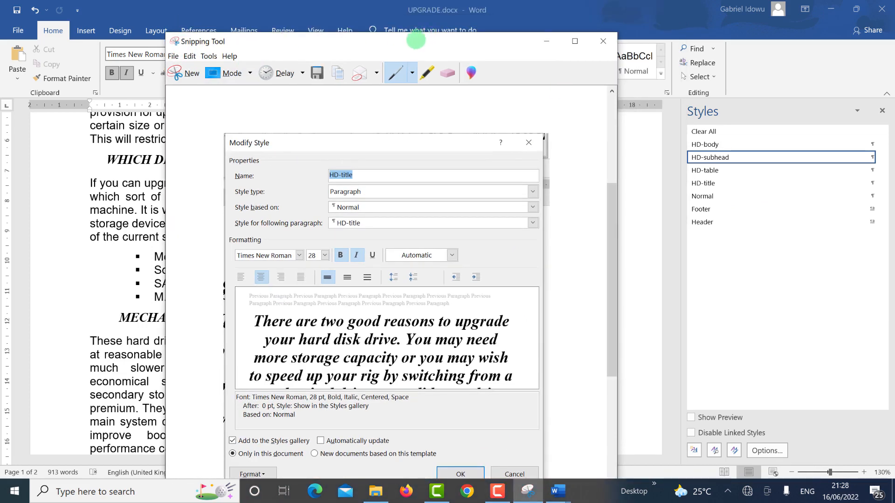
click(540, 41)
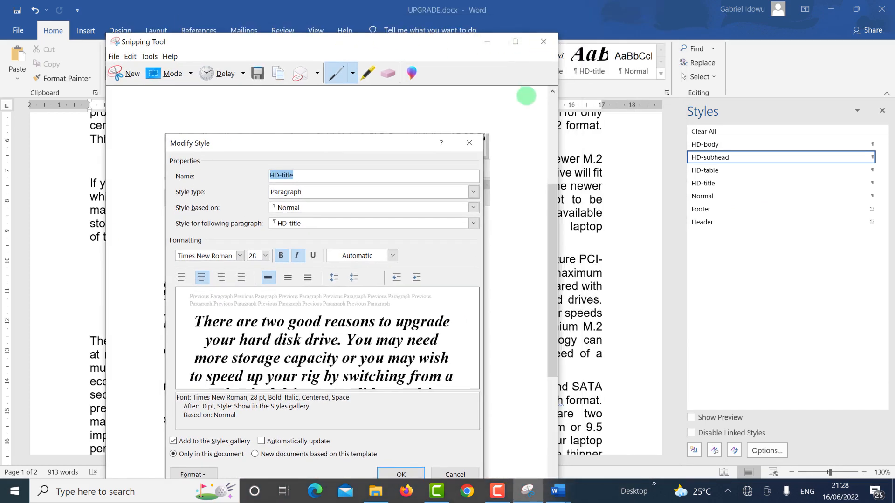
click(382, 284)
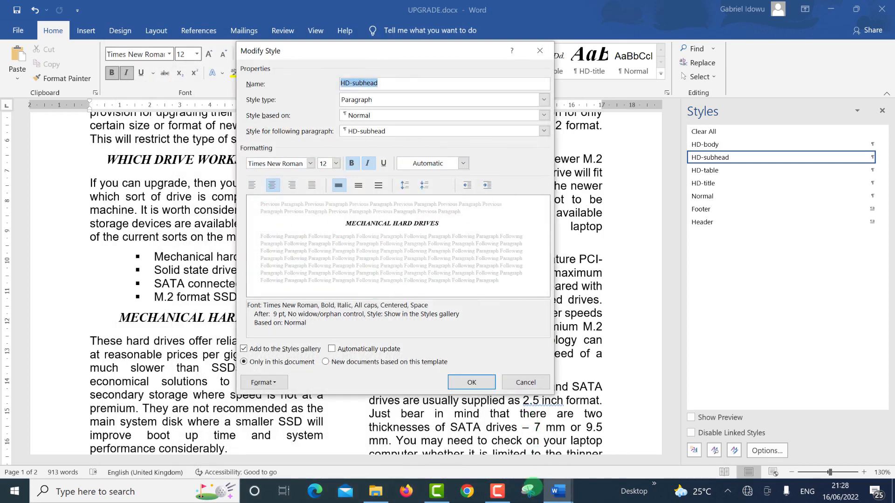
Step: Snip the HD-subhead Modify Style window, keep the snip, and confirm the style with OK
click(530, 491)
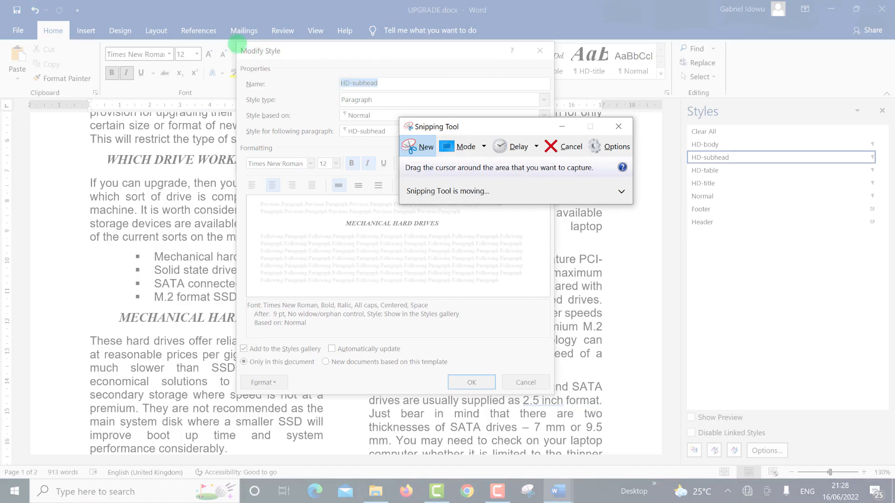
drag(232, 40, 554, 399)
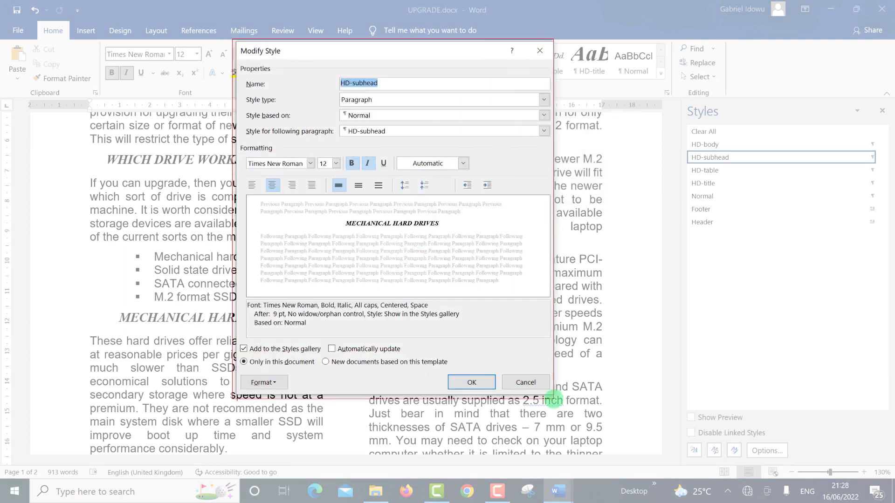
click(553, 399)
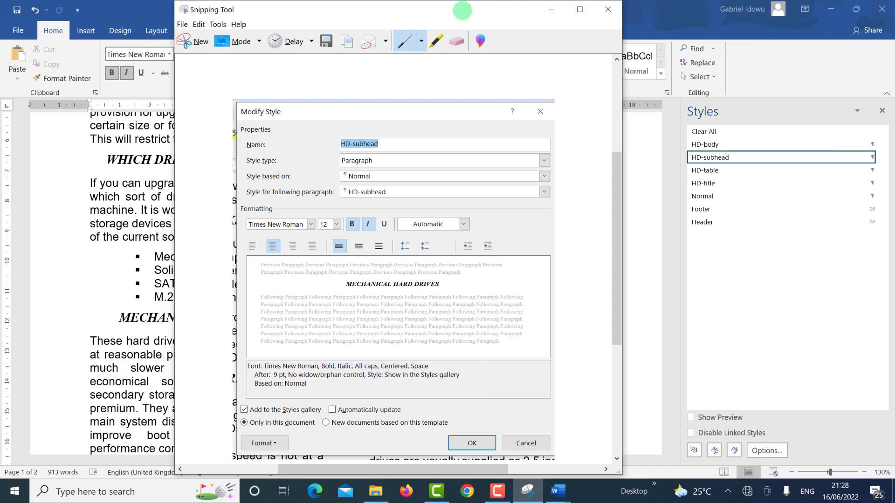
drag(462, 10, 391, 90)
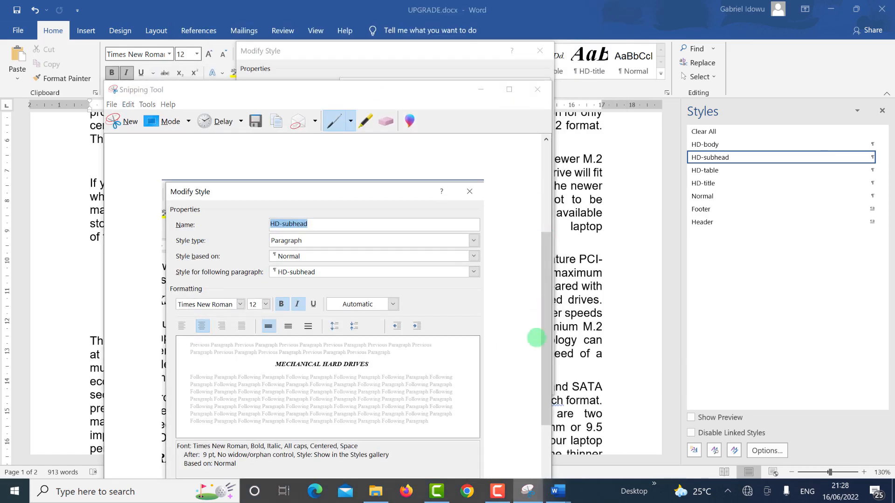
click(425, 332)
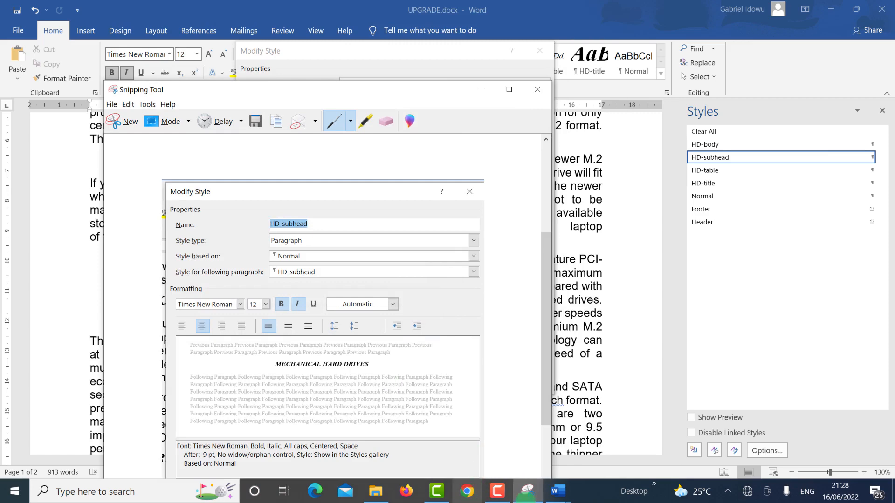
click(558, 491)
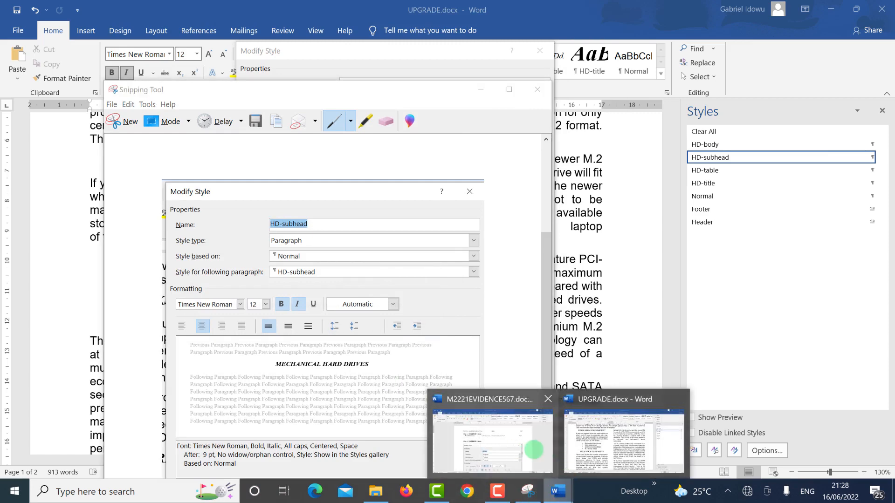
click(502, 448)
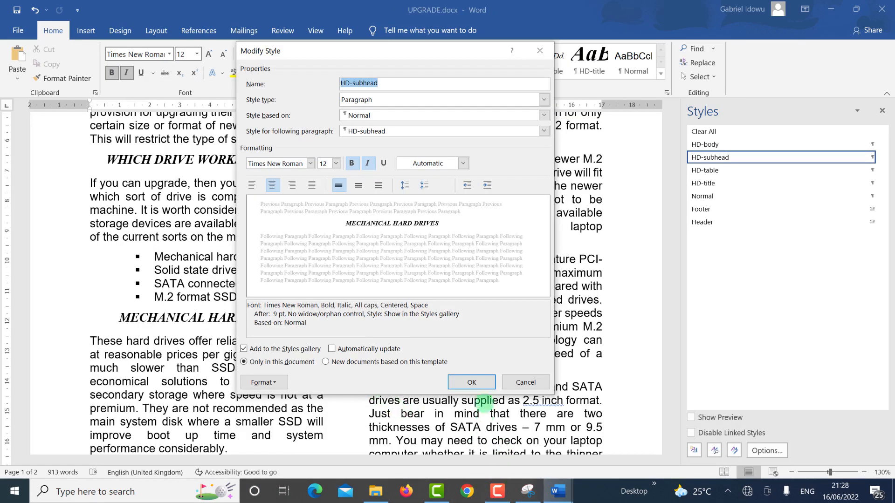
click(471, 382)
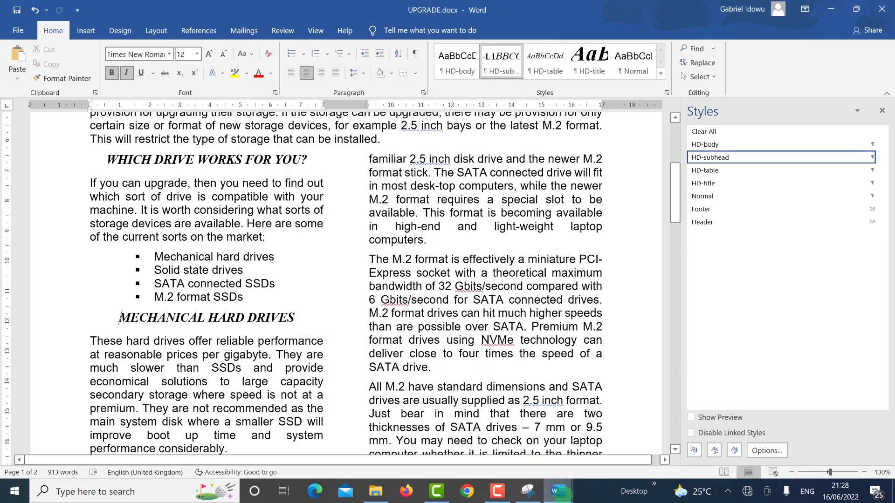
Step: Bring up the M2221EVIDENCE567 document and scroll down through it
click(558, 492)
click(480, 413)
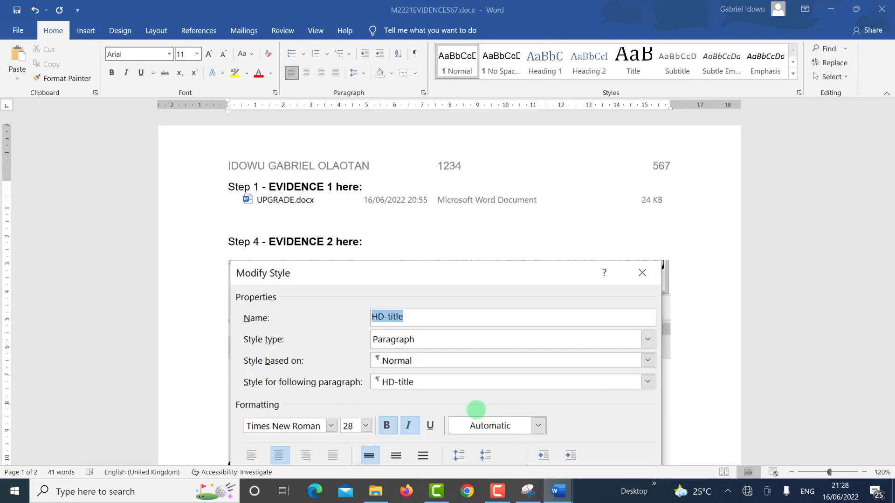
scroll(475, 264, down, 10)
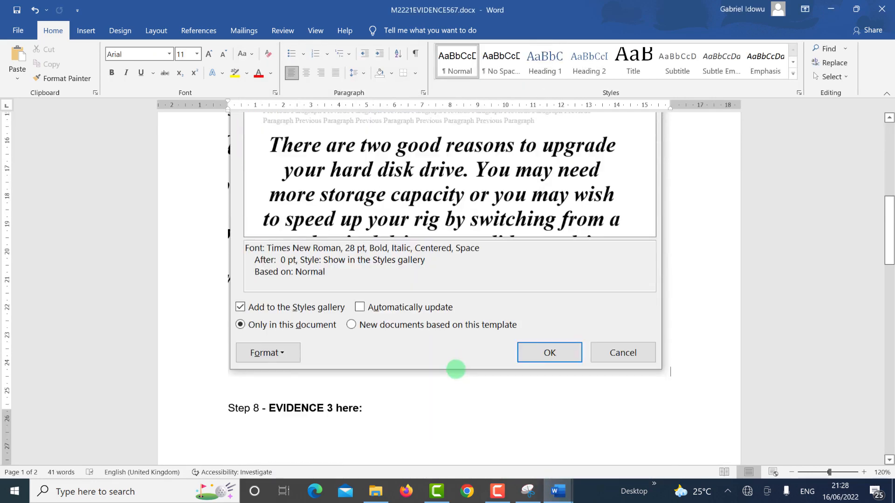
scroll(455, 369, down, 3)
scroll(356, 320, down, 3)
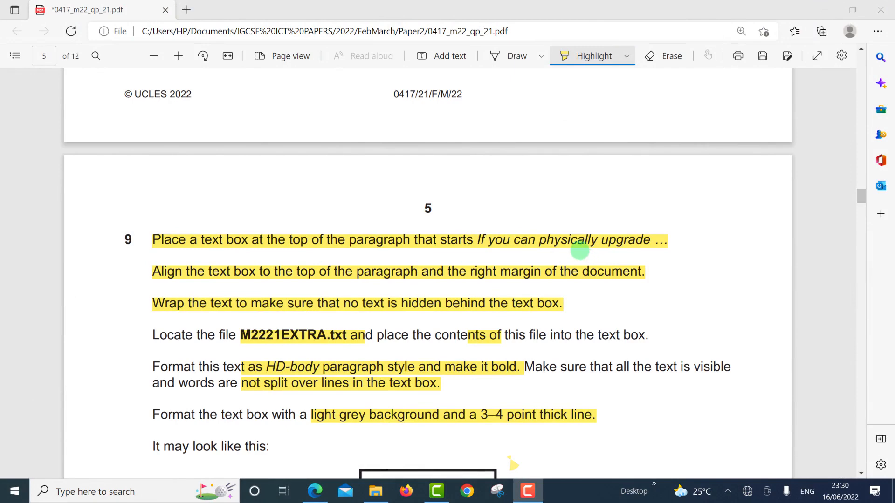
Step: Draw a text box at the start of the 'If you can physically upgrade' paragraph
key(alt+Tab)
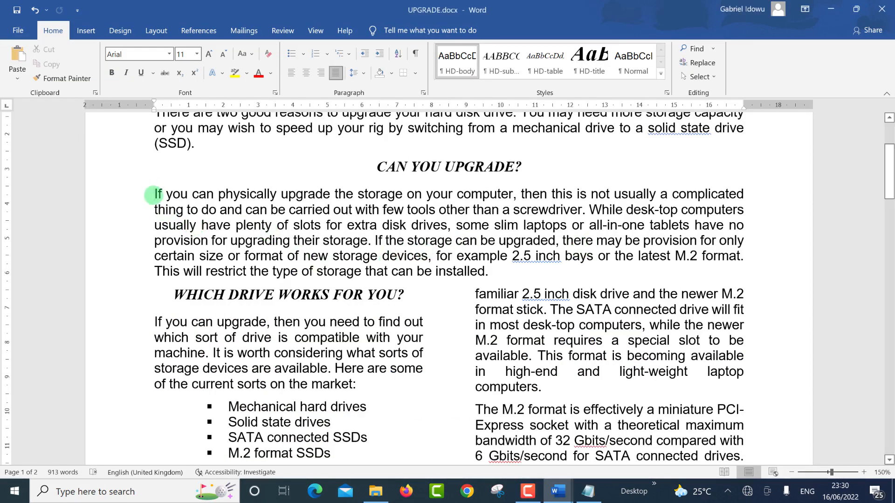
drag(155, 195, 321, 195)
click(223, 225)
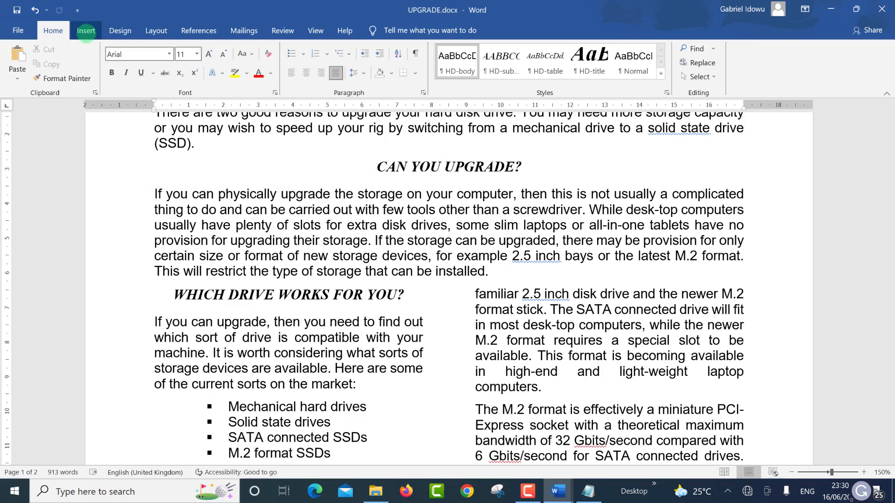
click(86, 31)
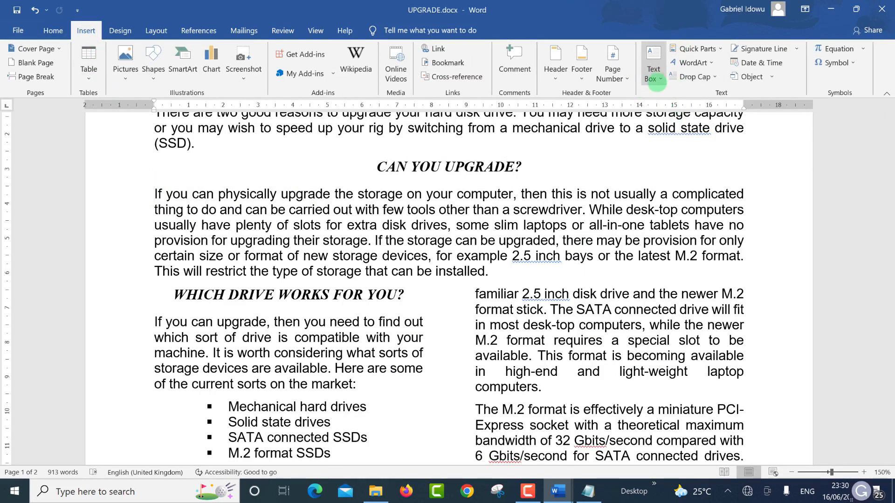
click(652, 74)
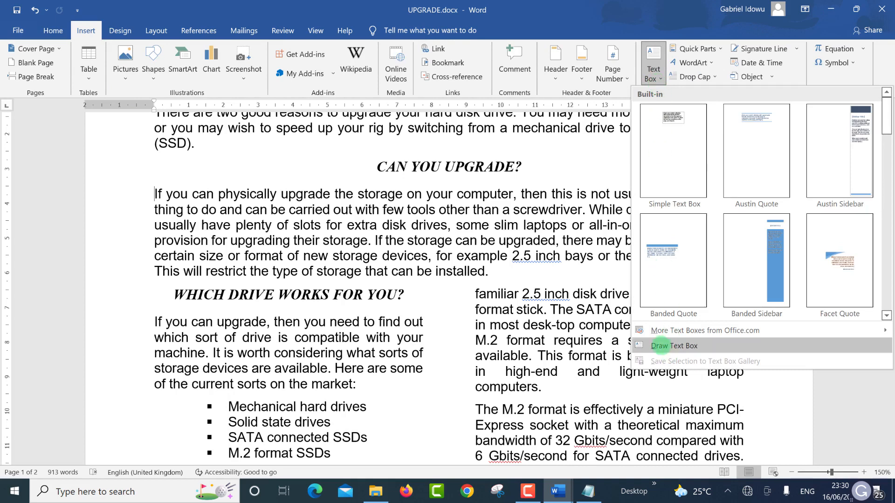
click(664, 345)
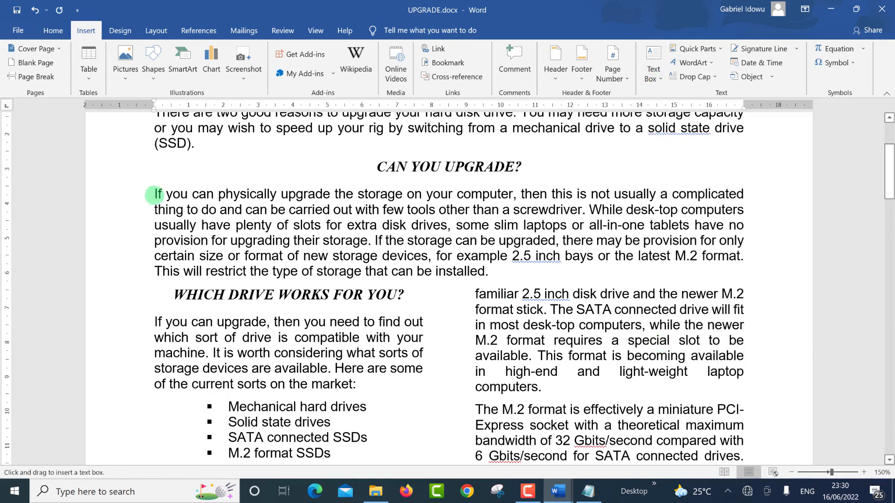
drag(156, 190, 298, 257)
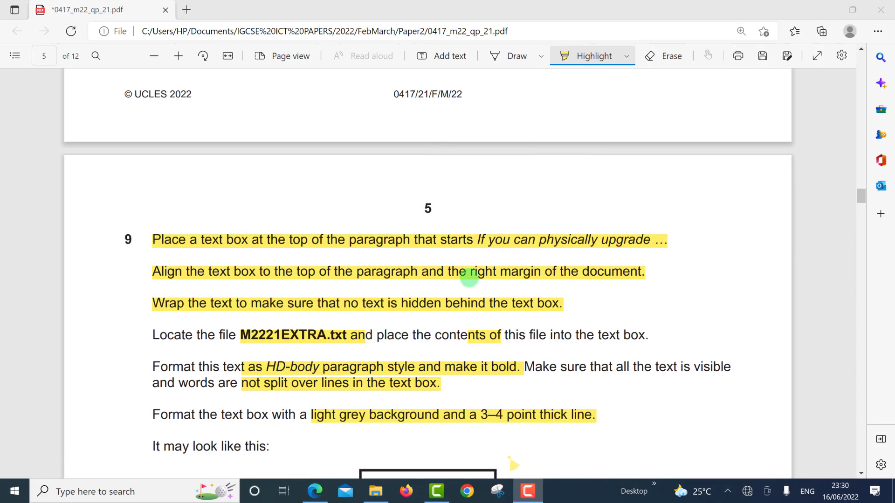
key(alt+Tab)
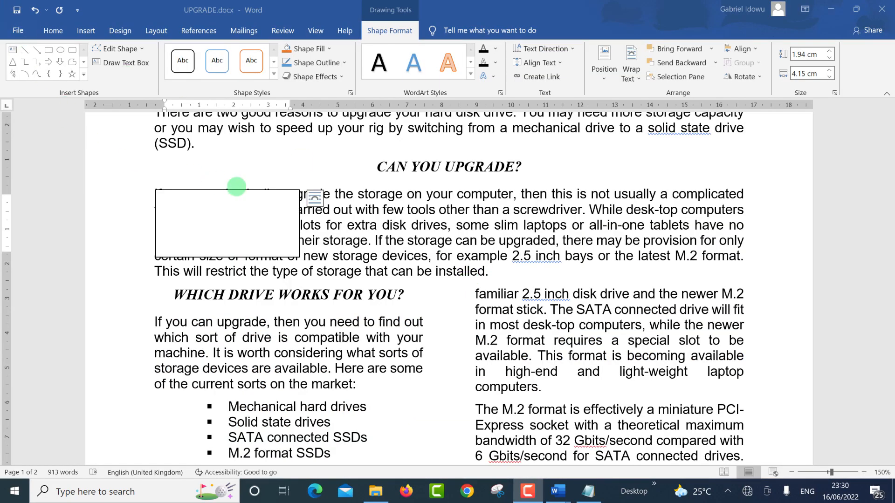
Step: Align the text box to the right margin and give it Square text wrapping
click(237, 190)
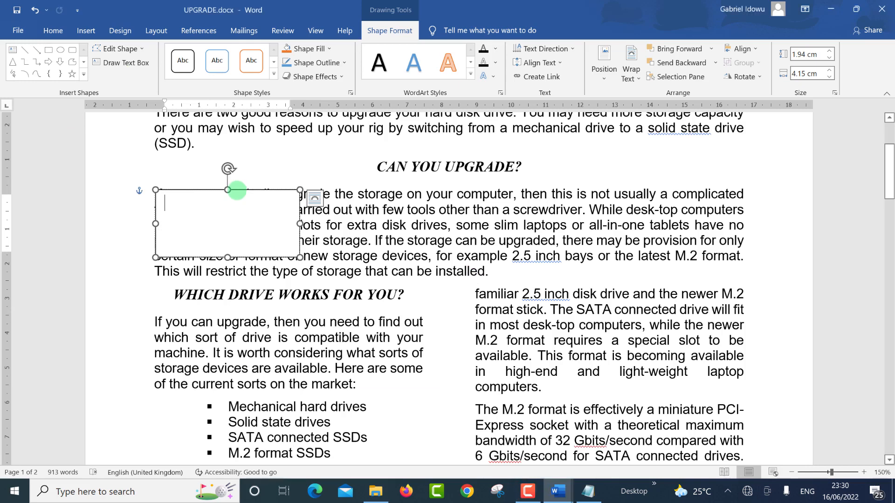
drag(237, 190, 235, 191)
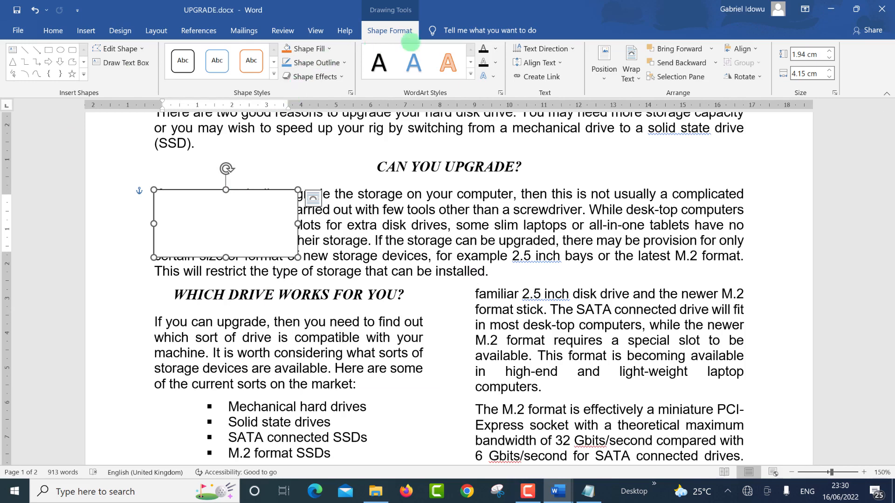
click(742, 49)
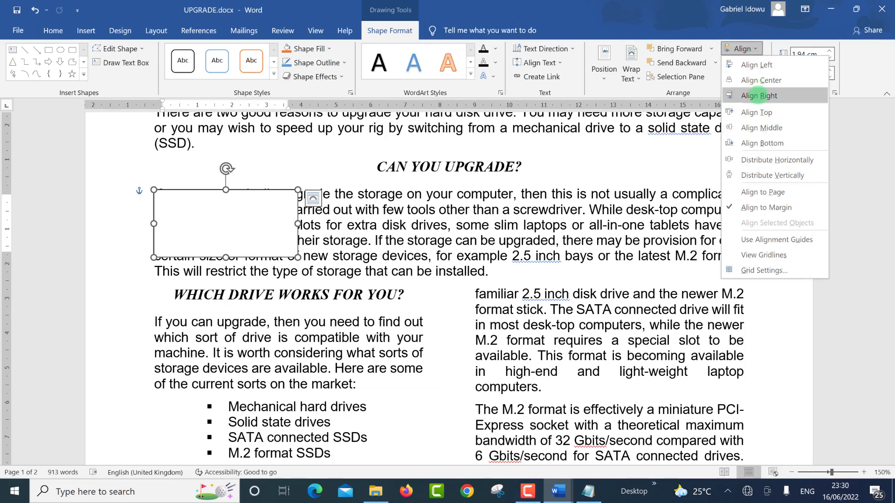
click(758, 95)
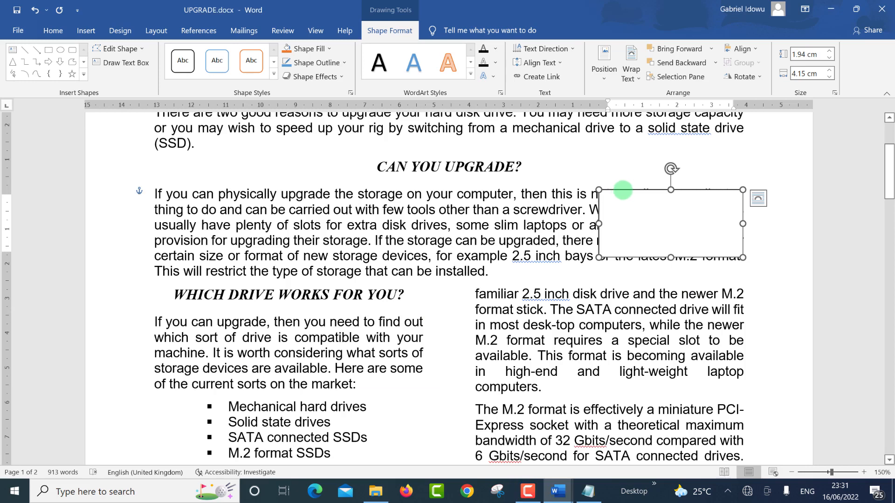
click(632, 77)
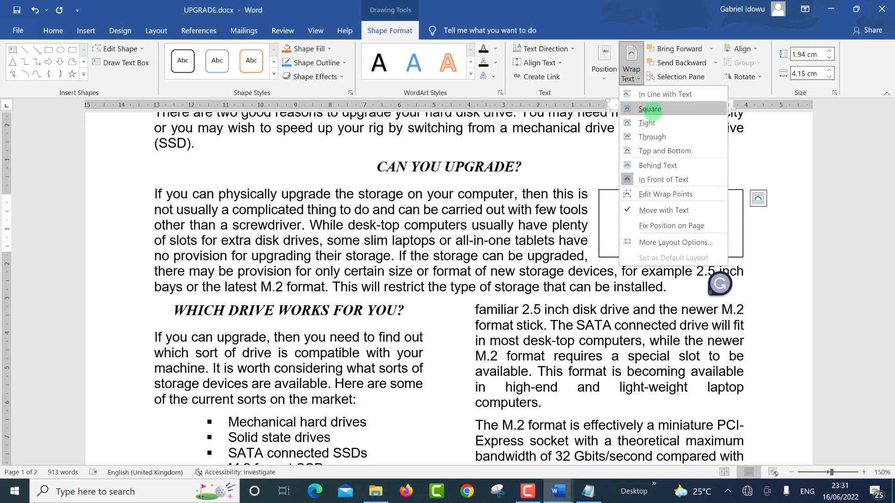
click(650, 109)
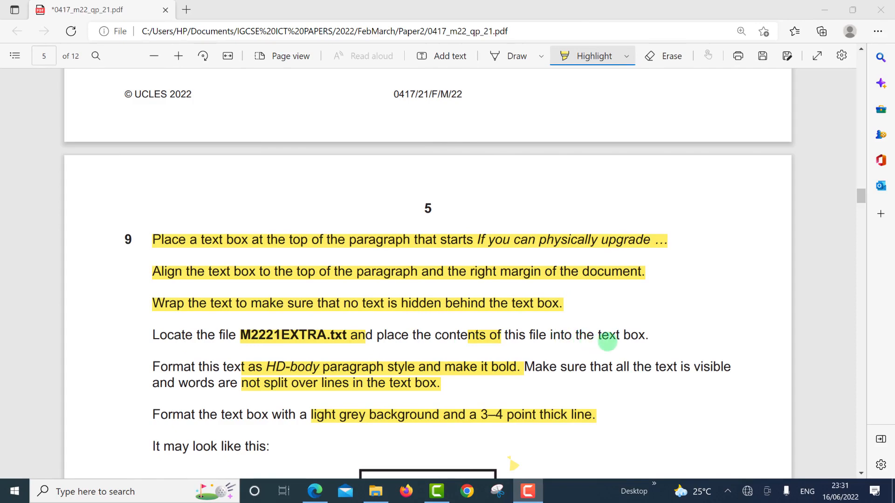
Step: Open M2221EXTRA.txt from the Paper2 folder in Notepad
key(alt+Tab)
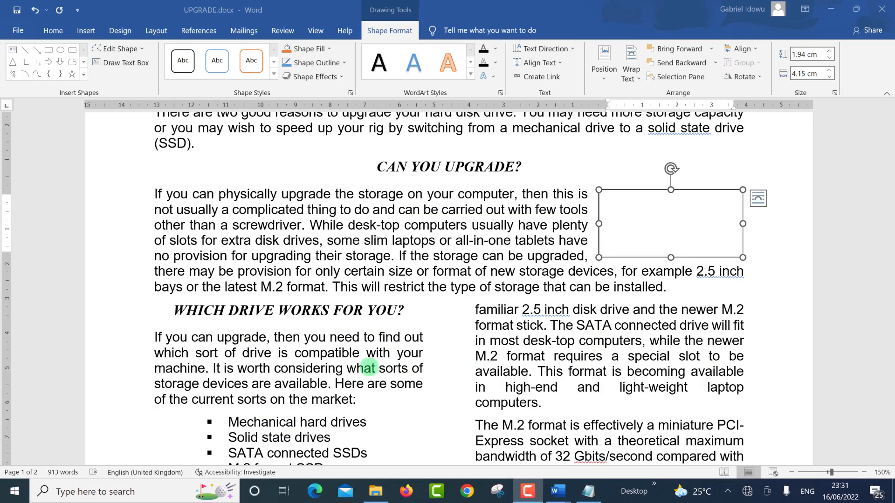
click(372, 493)
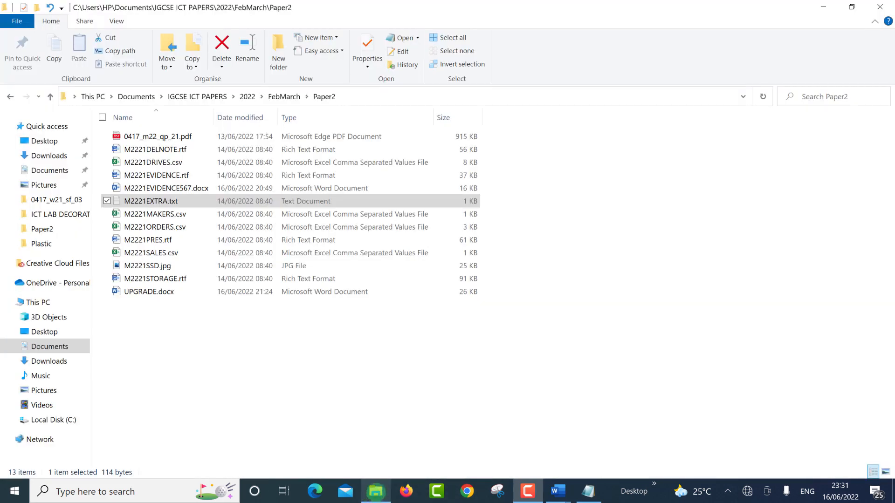
click(145, 201)
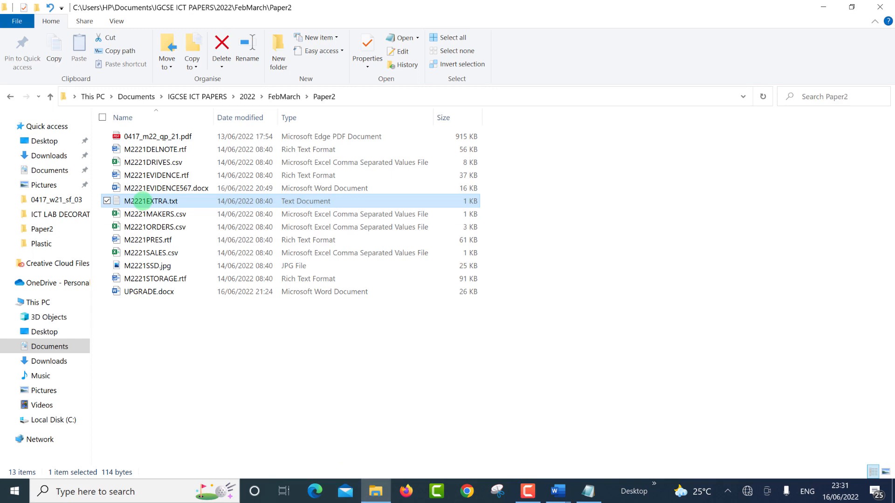
click(142, 201)
click(143, 201)
click(184, 351)
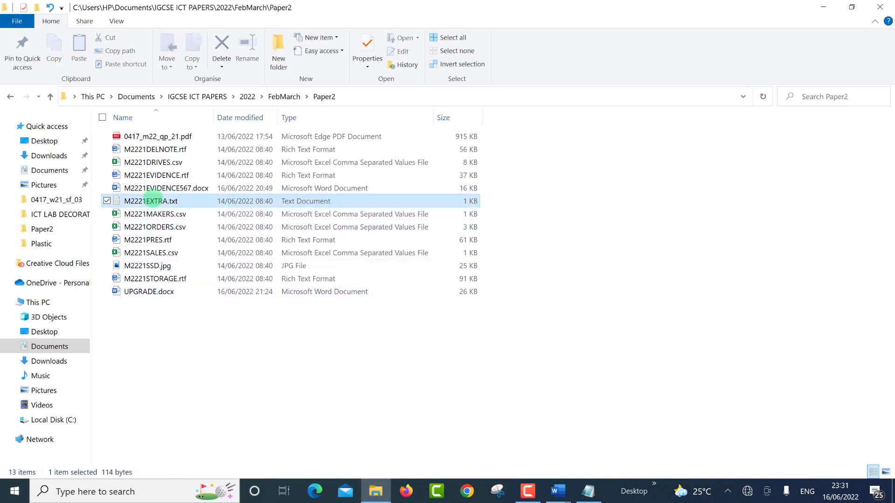
click(151, 201)
key(Return)
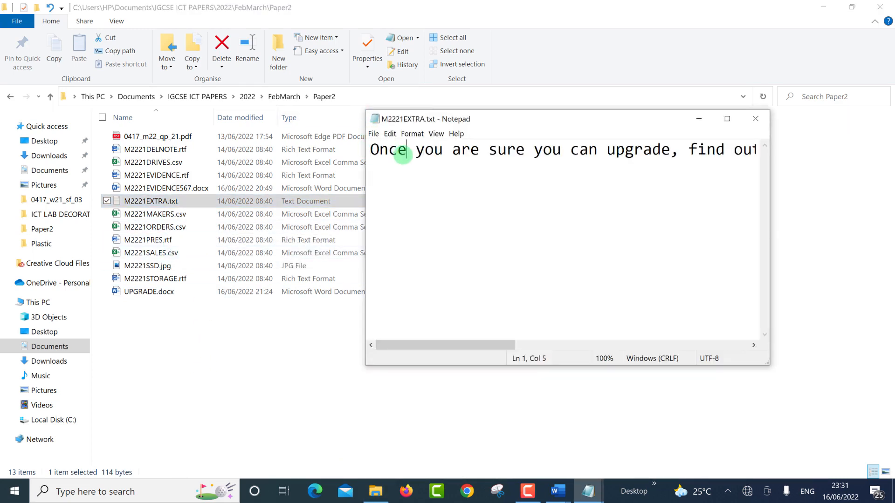
Step: Copy all of M2221EXTRA.txt's text and return to the UPGRADE document
key(ctrl+a)
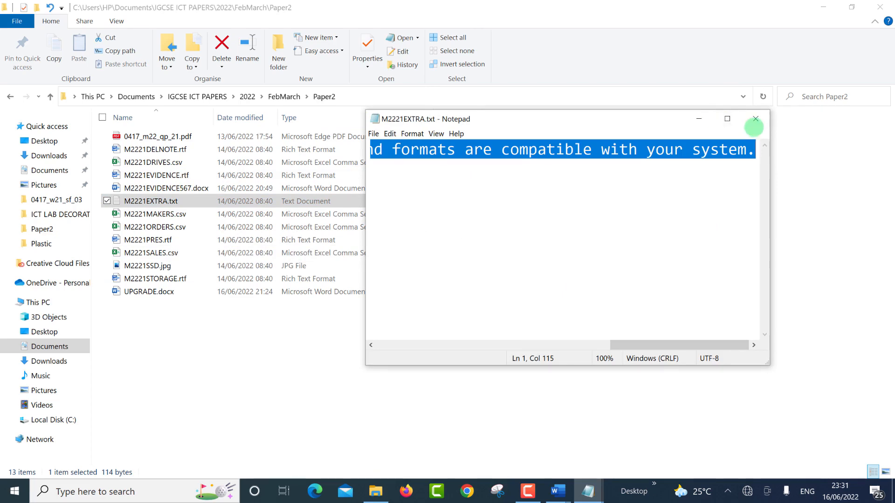
click(699, 119)
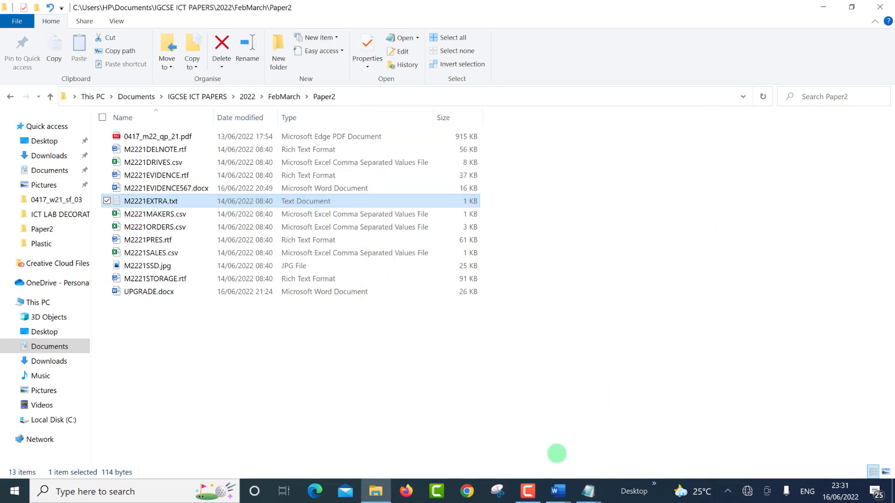
mouse_move(558, 488)
click(614, 439)
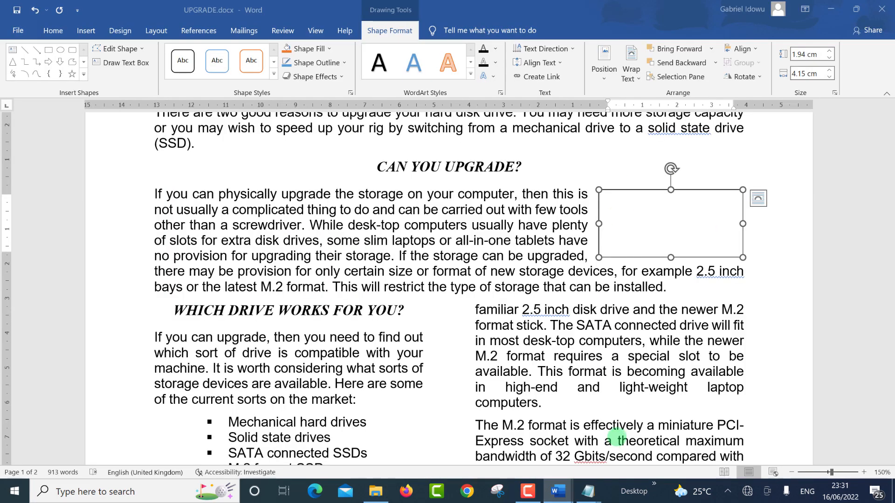
Step: Paste the M2221EXTRA.txt sentence into the text box and format it HD-body, bold
click(605, 202)
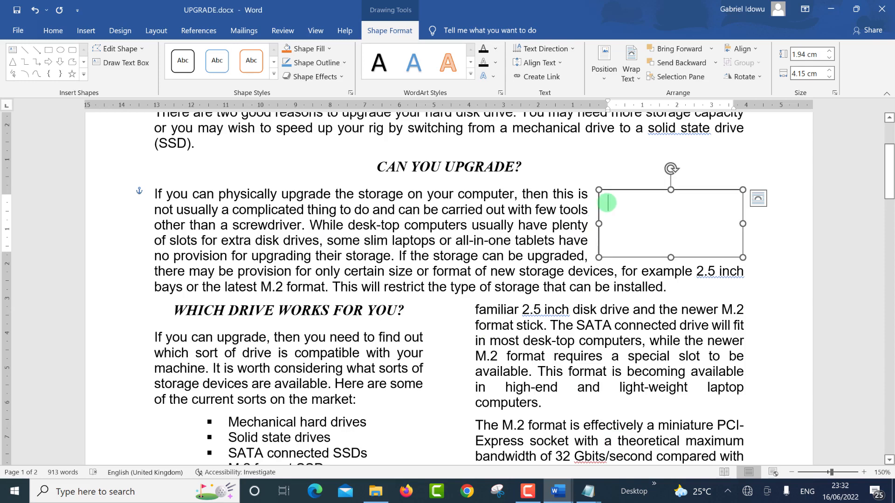
key(ctrl+v)
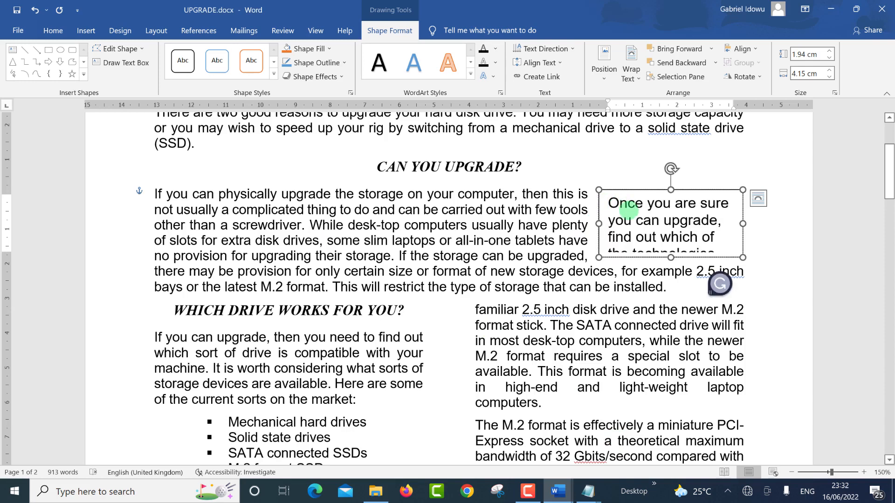
key(alt+Tab)
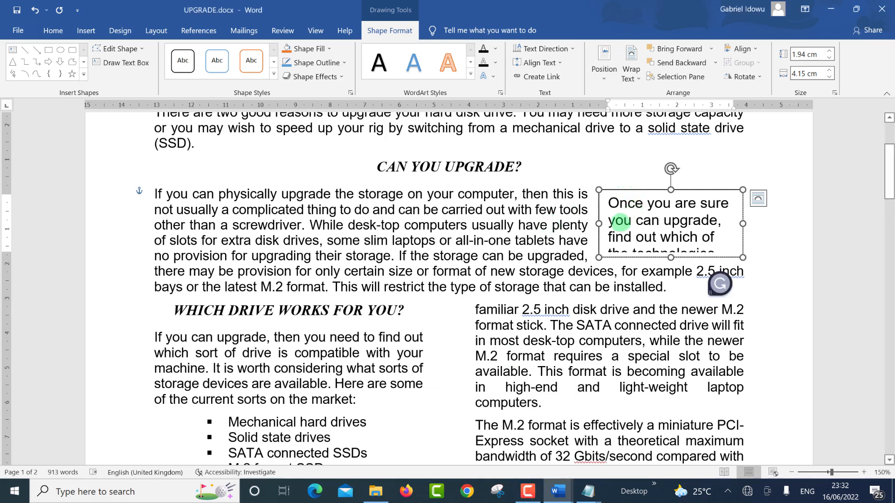
key(ctrl+a)
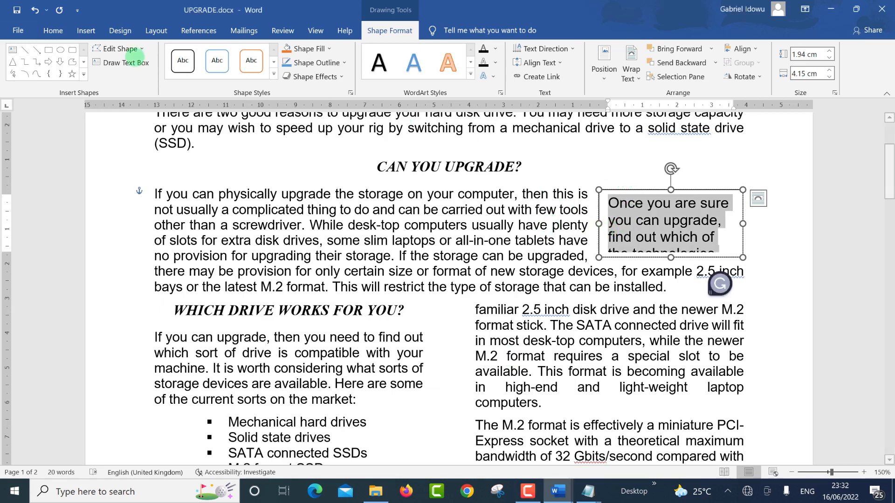
click(52, 31)
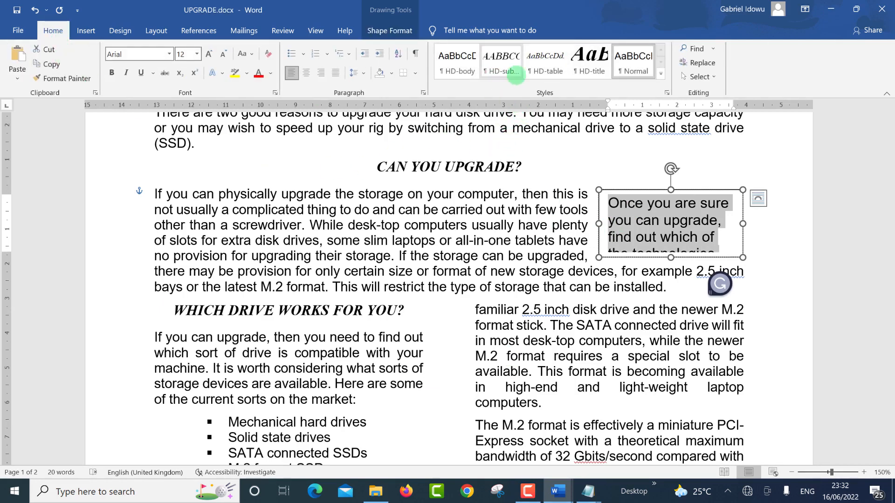
click(459, 63)
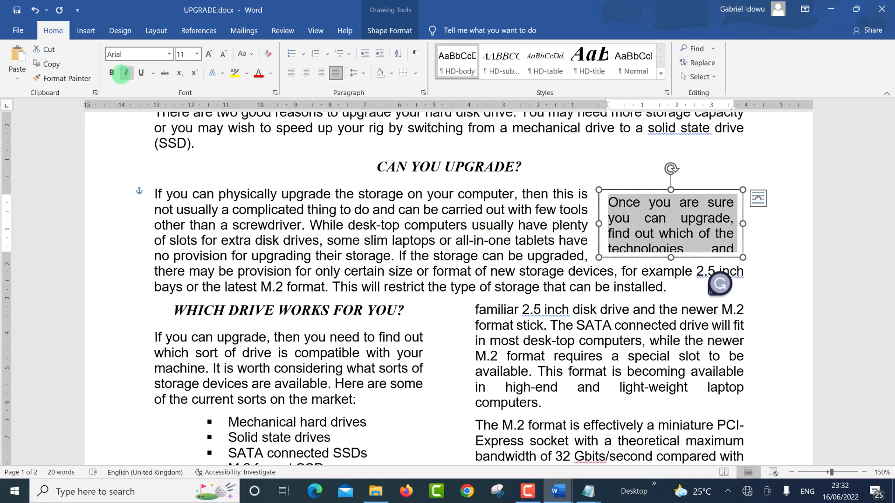
click(112, 73)
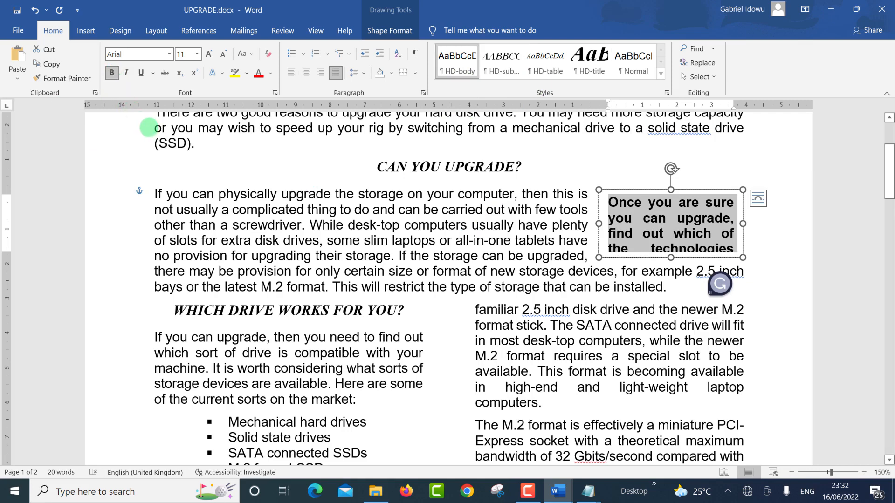
key(alt+Tab)
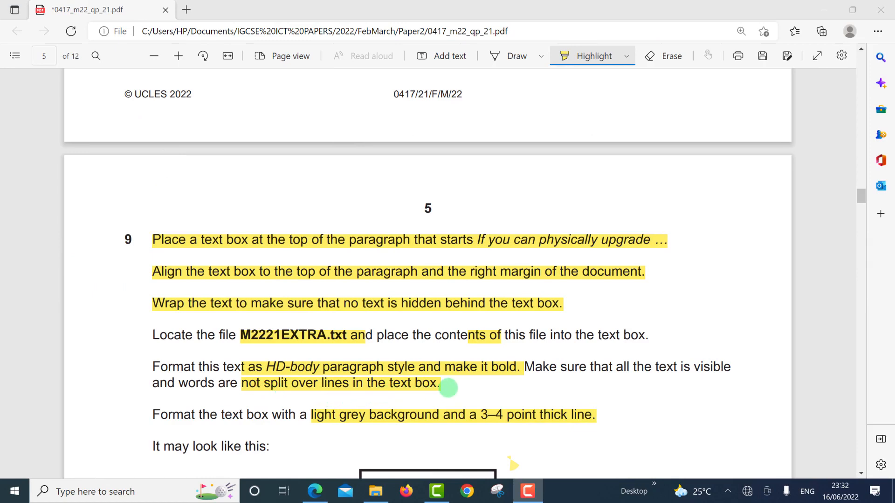
Step: Enlarge the text box downward and to the left until the whole sentence shows
key(alt+Tab)
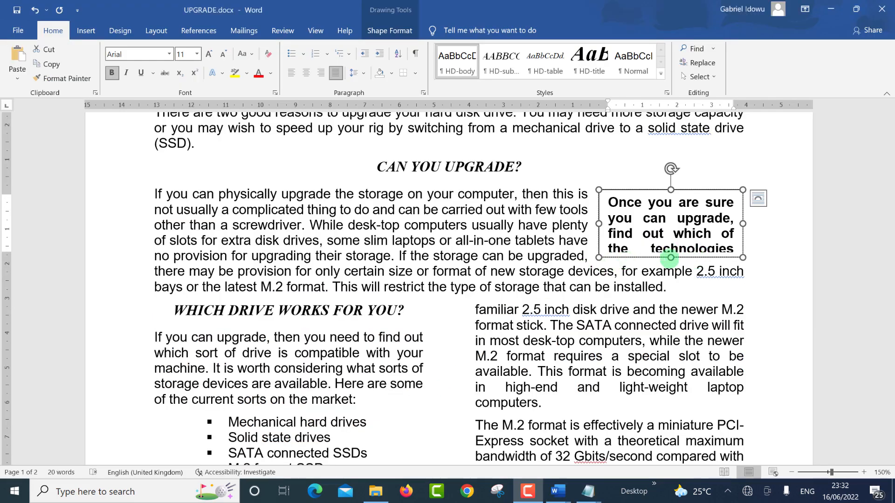
drag(671, 257, 676, 292)
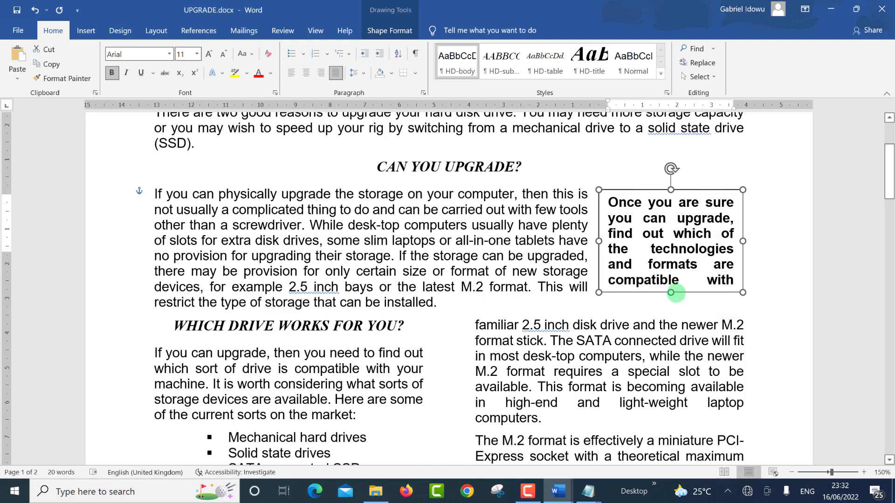
drag(598, 241, 577, 241)
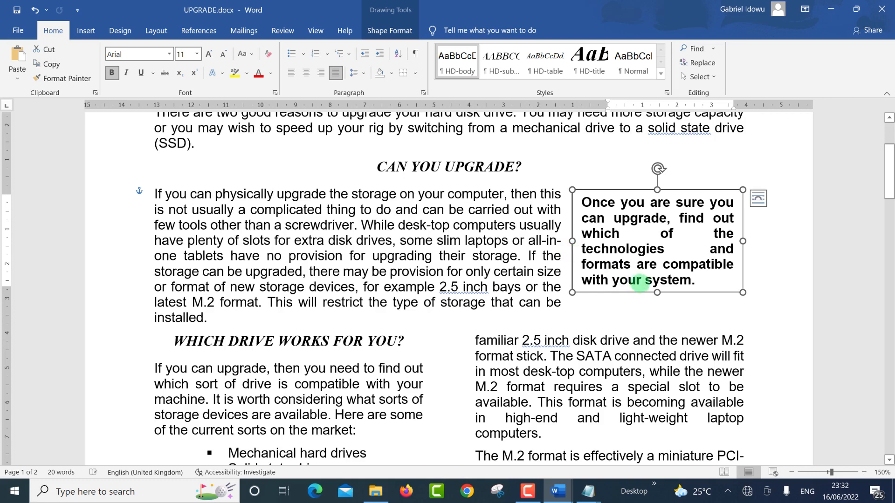
drag(657, 292, 658, 304)
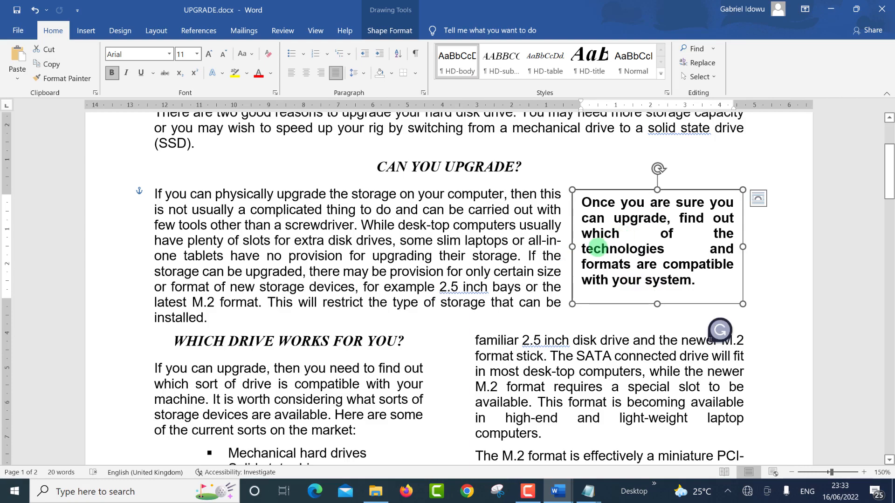
Step: Recheck question 9 in the exam PDF, then bring up Word's border options list
key(ctrl+super+Right)
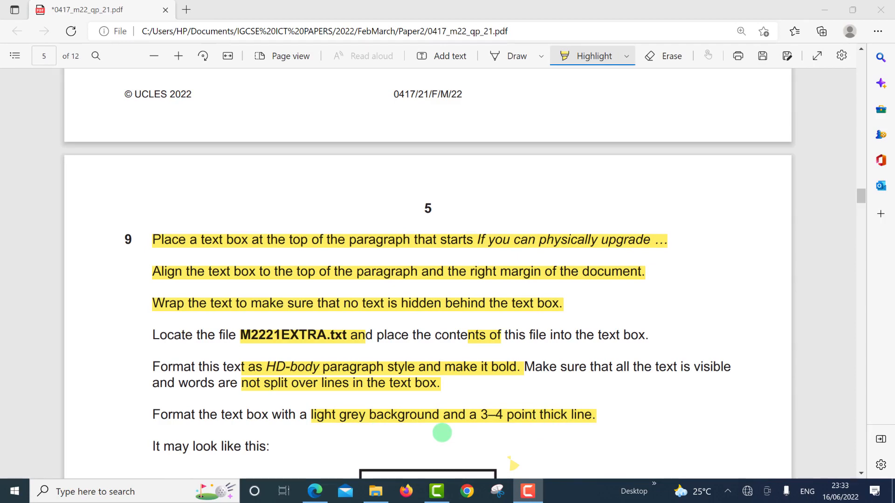
key(alt+Tab)
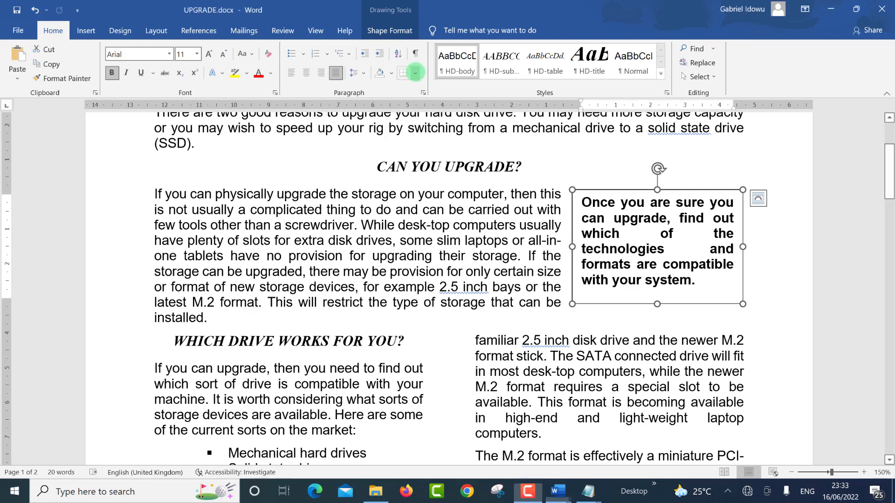
click(415, 73)
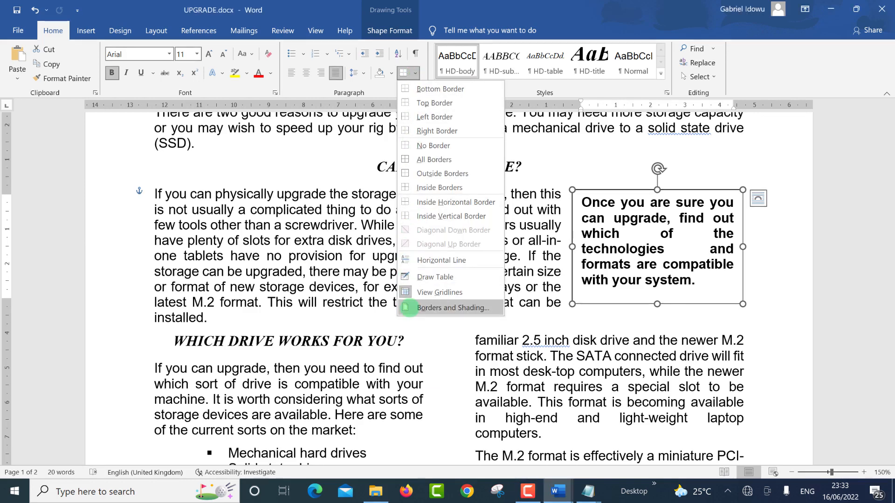
click(413, 308)
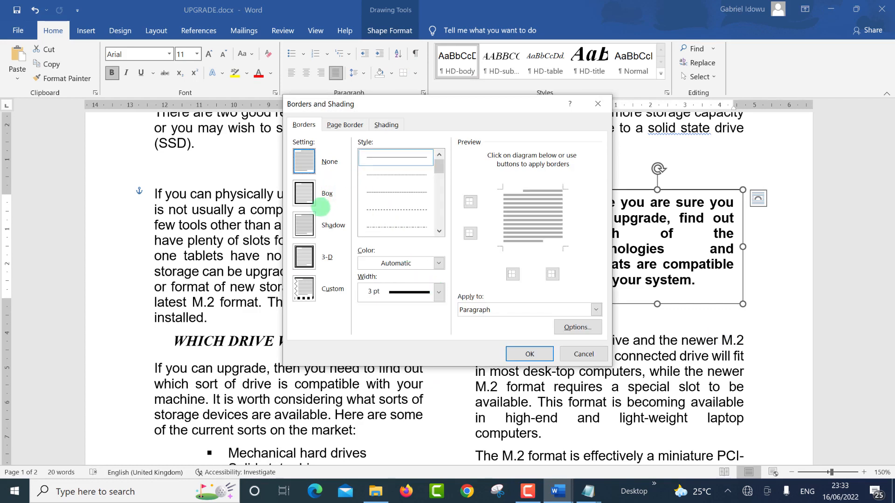
click(305, 192)
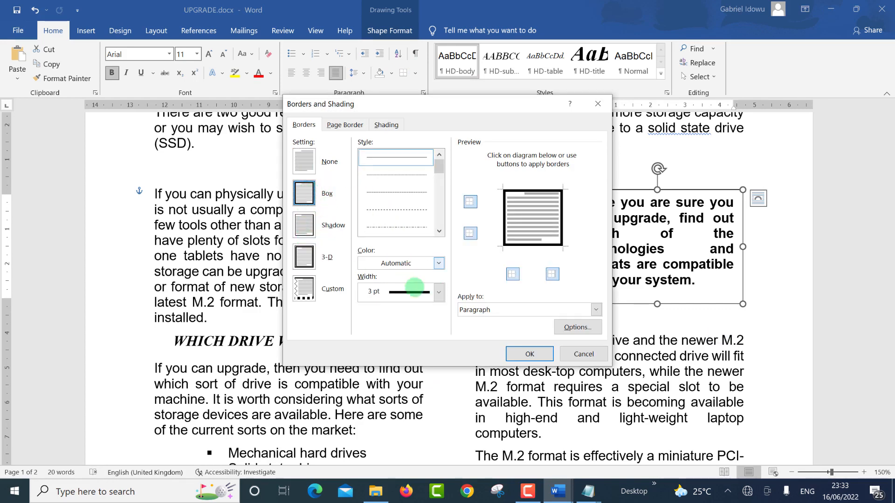
click(438, 292)
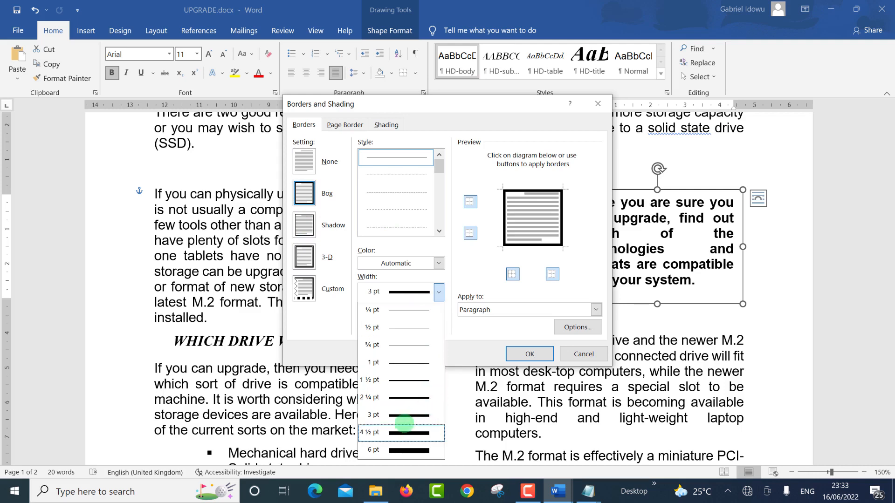
click(406, 416)
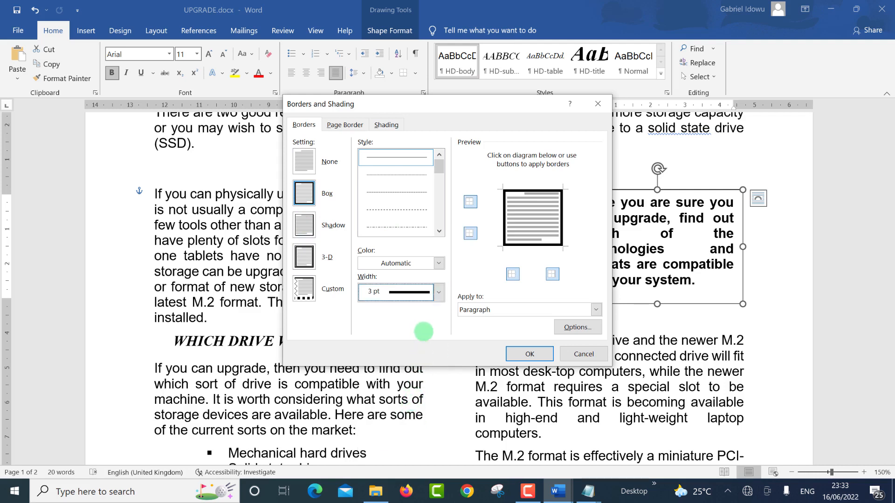
click(580, 352)
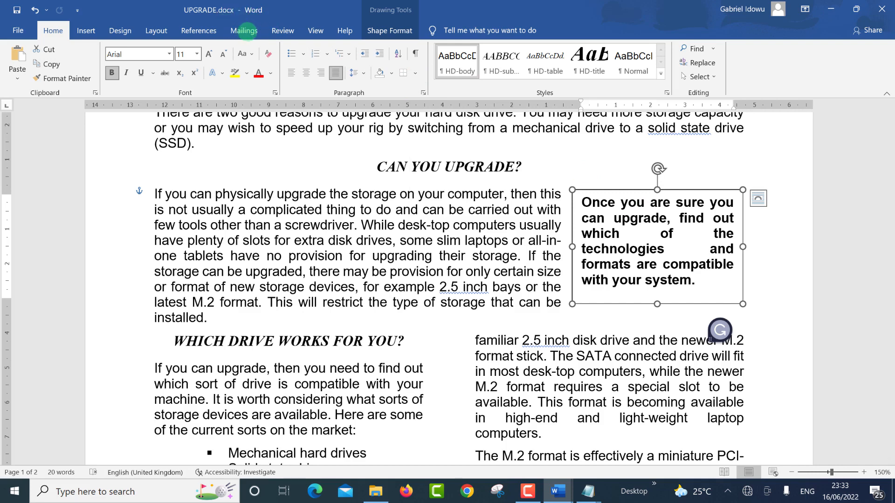
Step: Fill the text box with White, Background 1, Darker 15% and give it a 3 pt outline
click(381, 31)
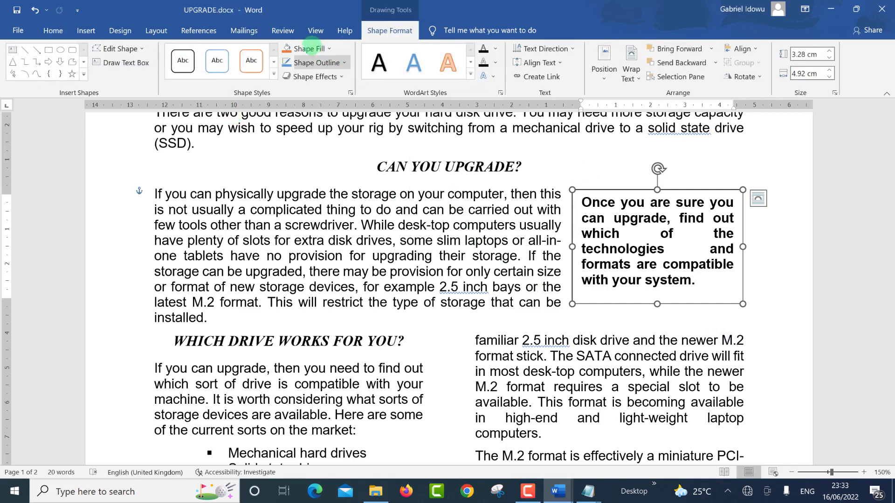
click(330, 48)
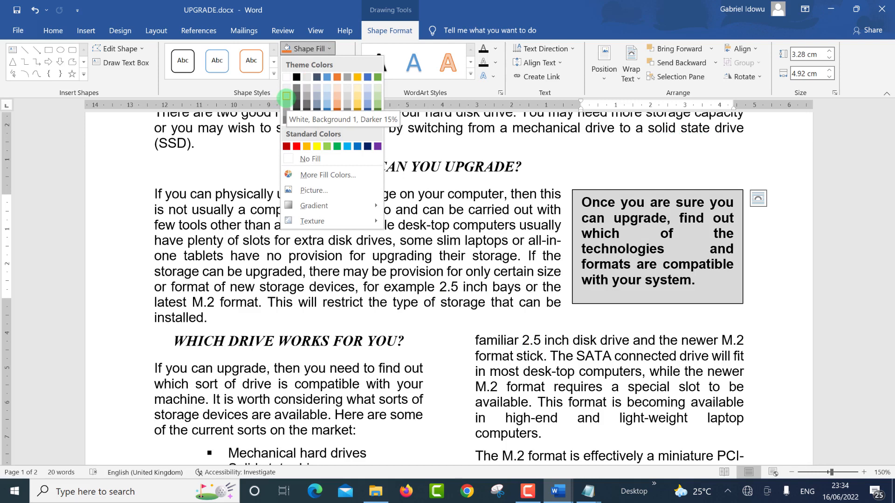
click(286, 95)
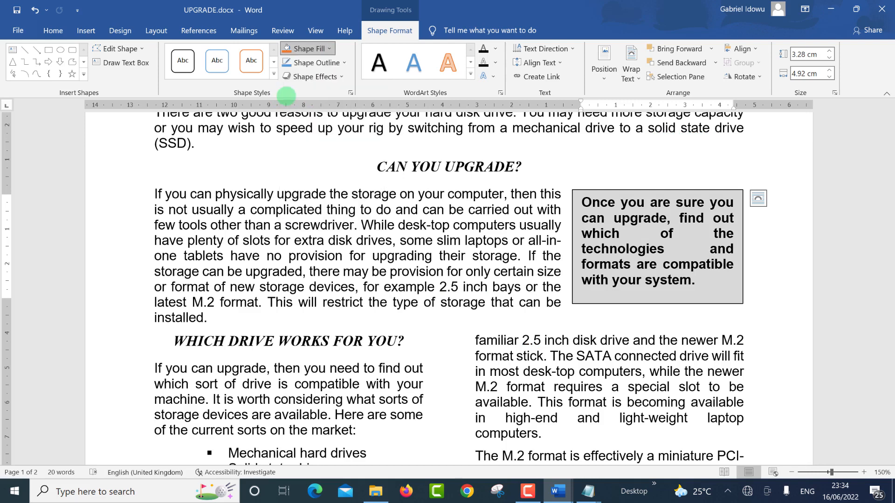
click(343, 63)
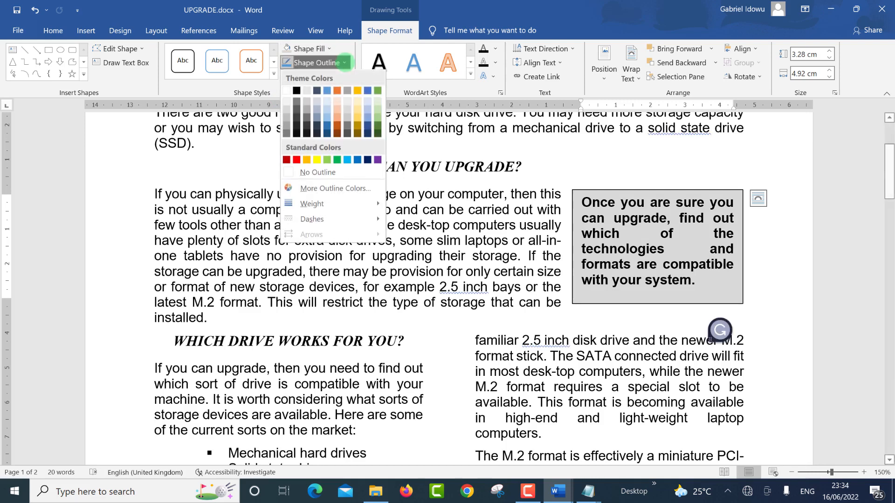
mouse_move(337, 202)
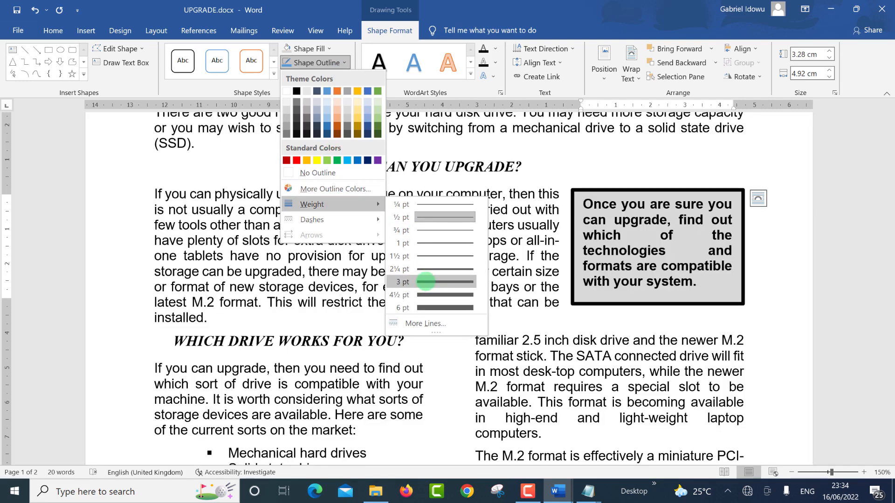
click(426, 281)
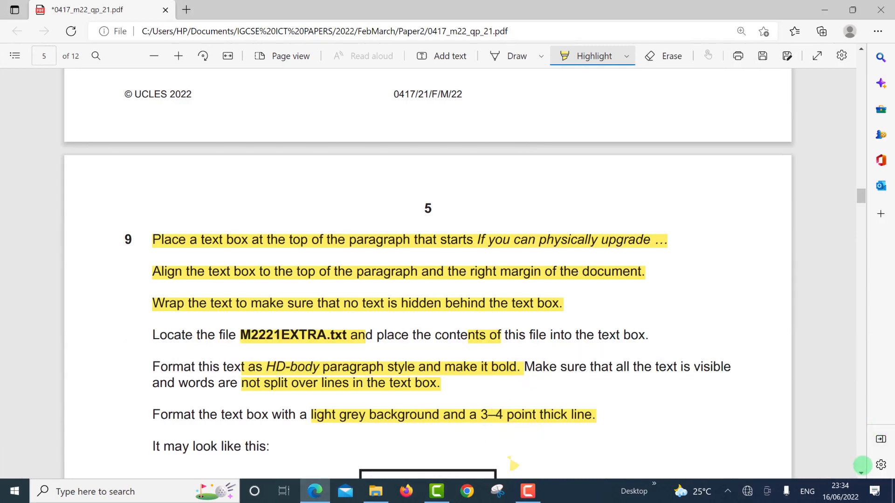
Step: Scroll through question 9 in the exam PDF to compare with its example
scroll(862, 472, down, 5)
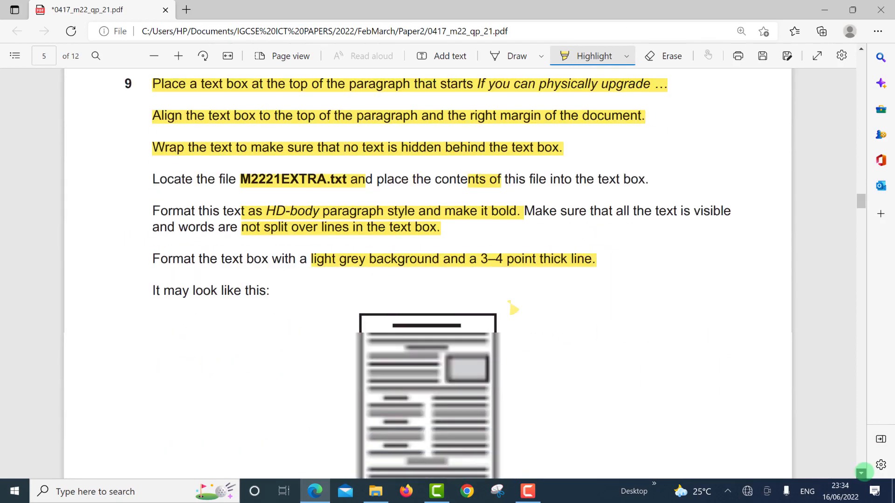
scroll(862, 472, down, 2)
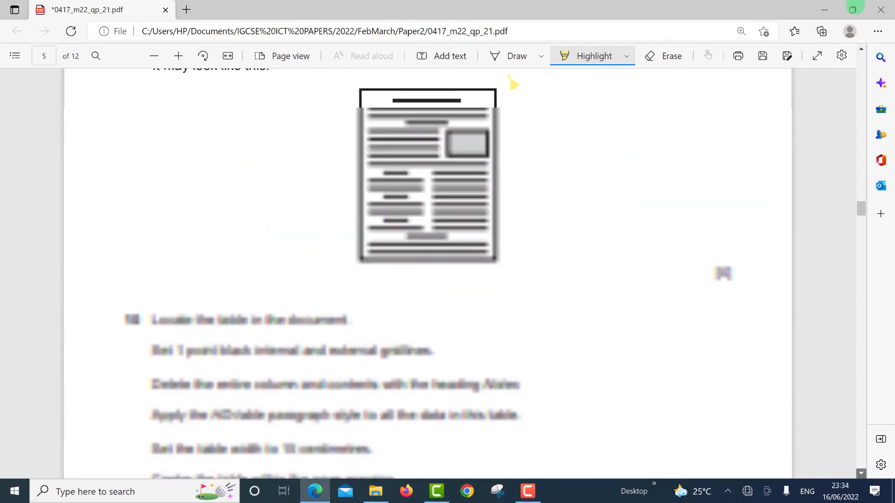
scroll(863, 52, up, 1)
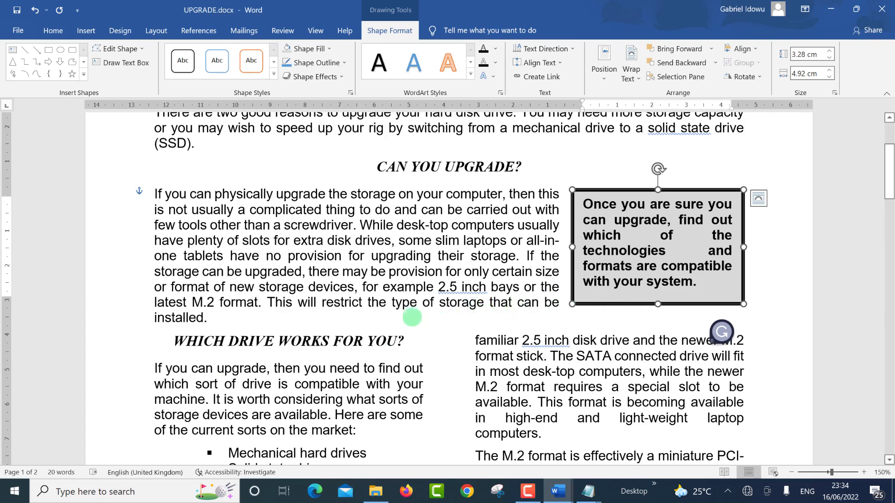
Step: Scroll to the storage table, select it whole, and check the exam instructions
scroll(278, 269, down, 1)
scroll(277, 269, down, 13)
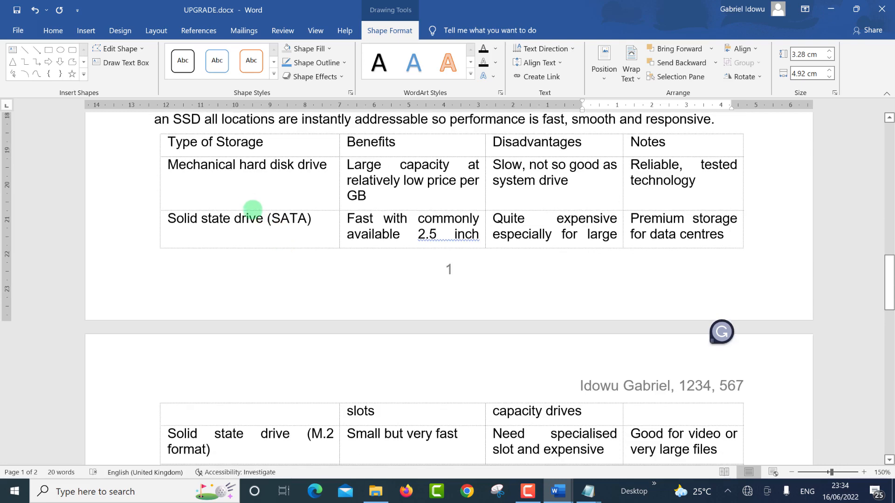
scroll(250, 211, up, 1)
click(258, 189)
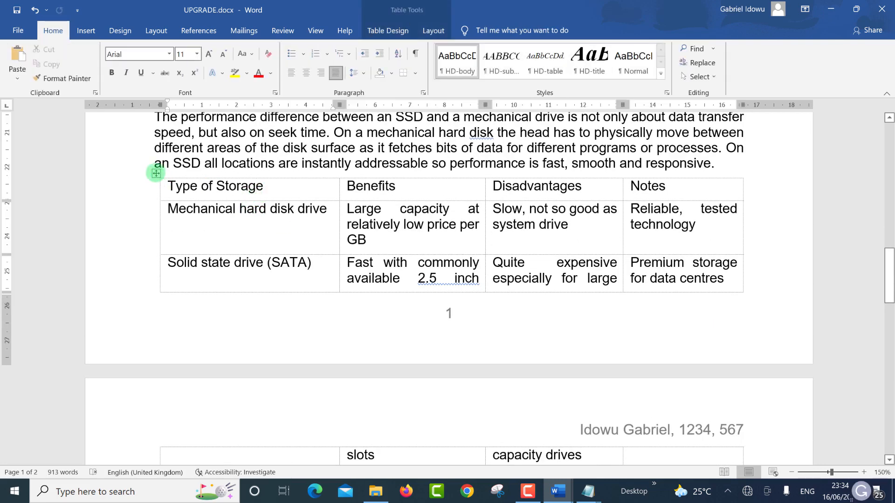
click(157, 174)
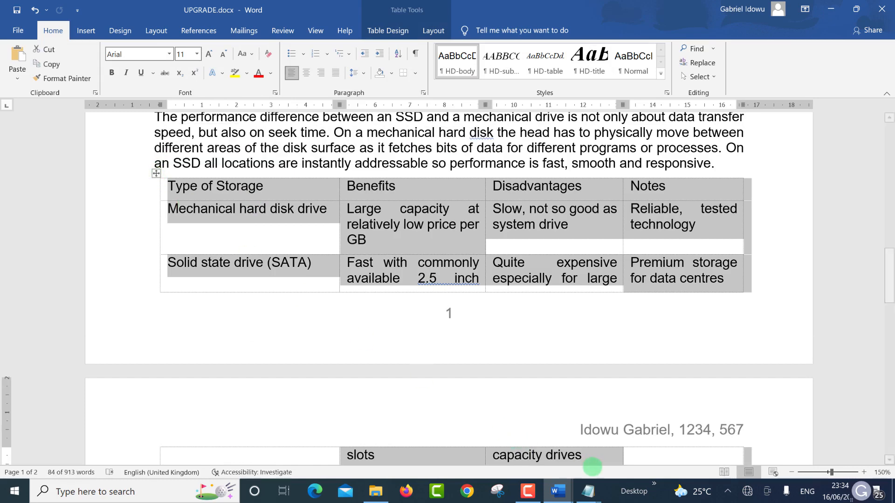
key(alt+Tab)
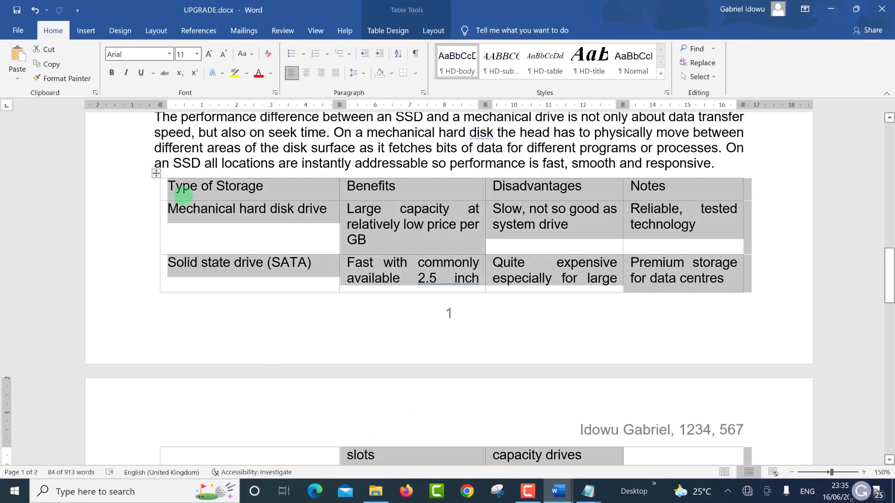
Step: Reselect the storage table, show Table Design, and reread question 10's 1 pt gridline requirement
click(183, 196)
click(156, 173)
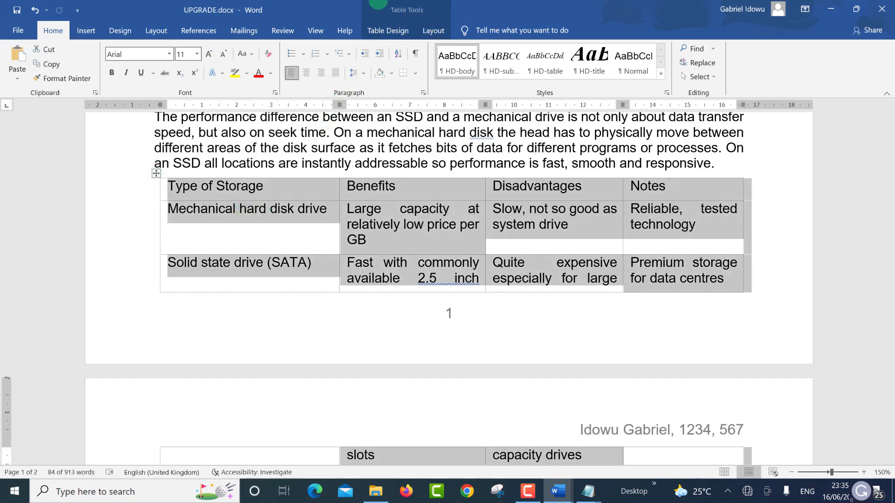
click(382, 31)
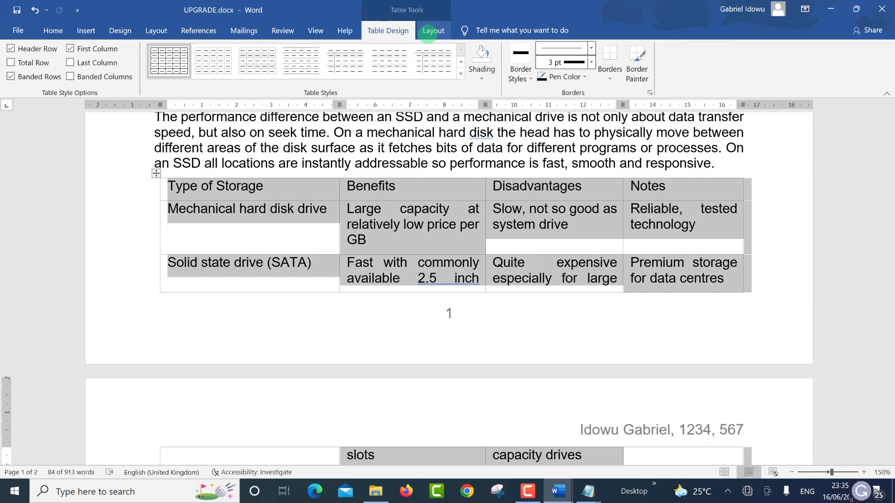
key(alt+Tab)
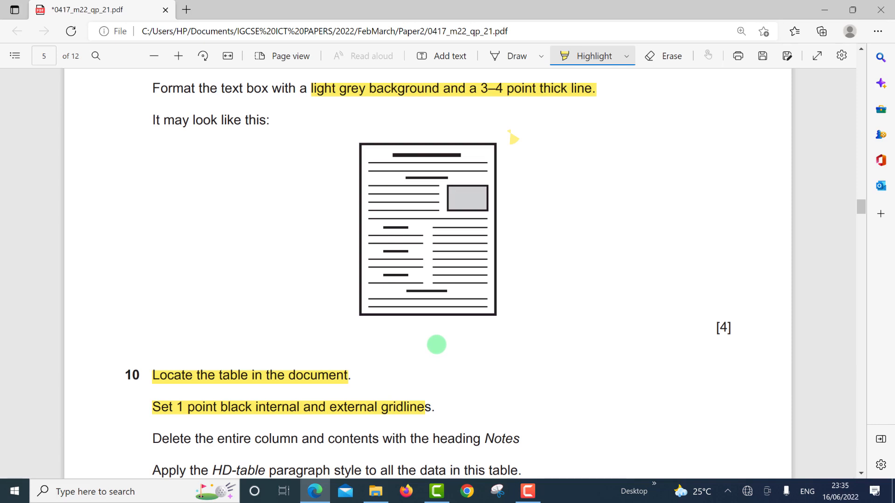
key(alt+Tab)
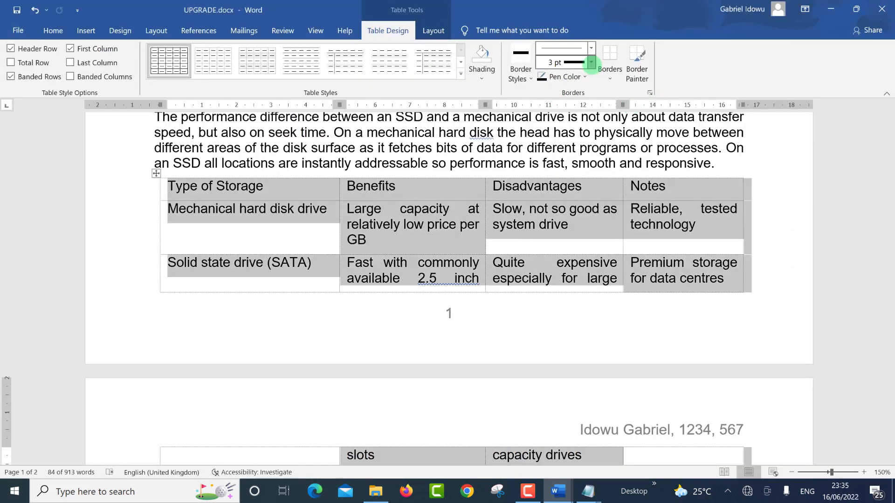
Step: Set the pen weight to 1 pt and apply All Borders to the storage table
click(591, 63)
click(581, 130)
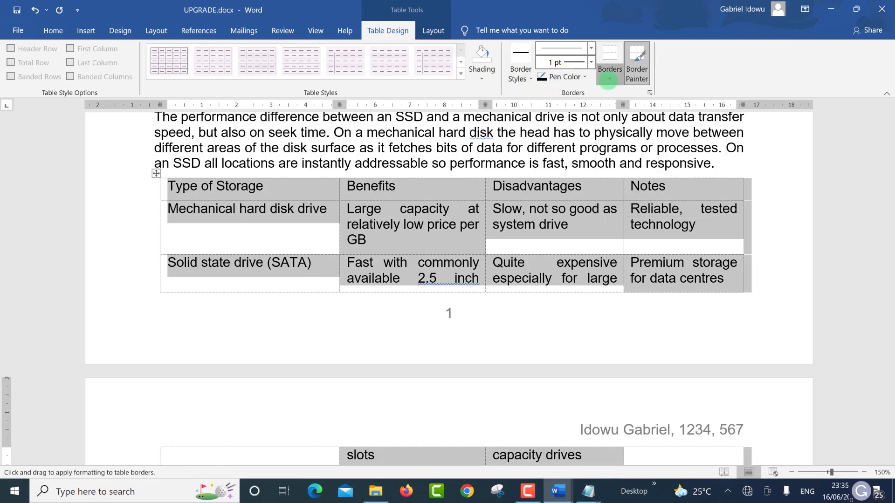
click(609, 78)
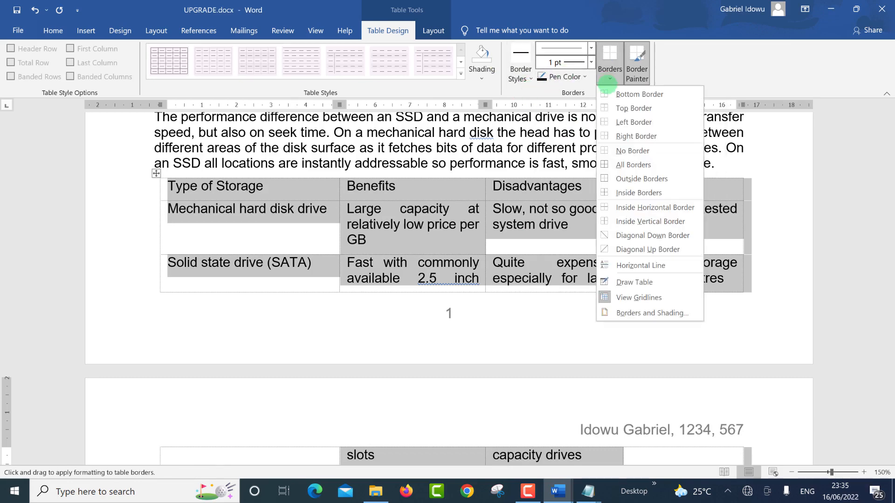
click(629, 165)
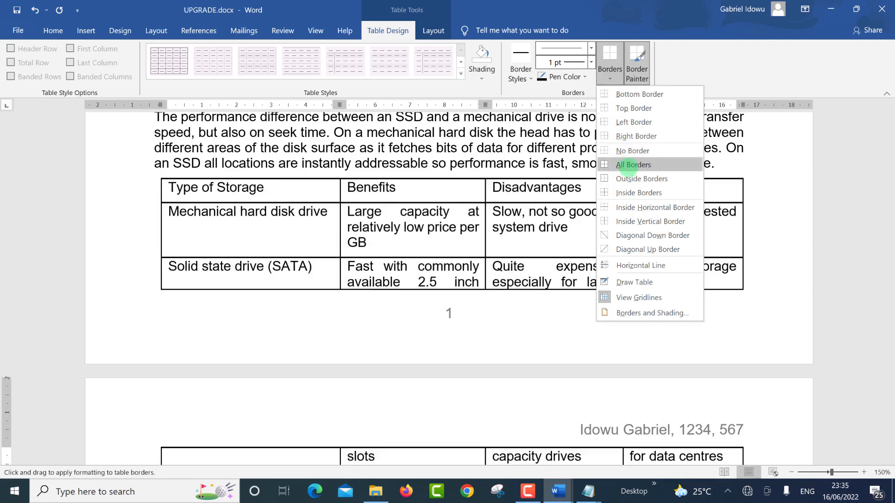
click(629, 165)
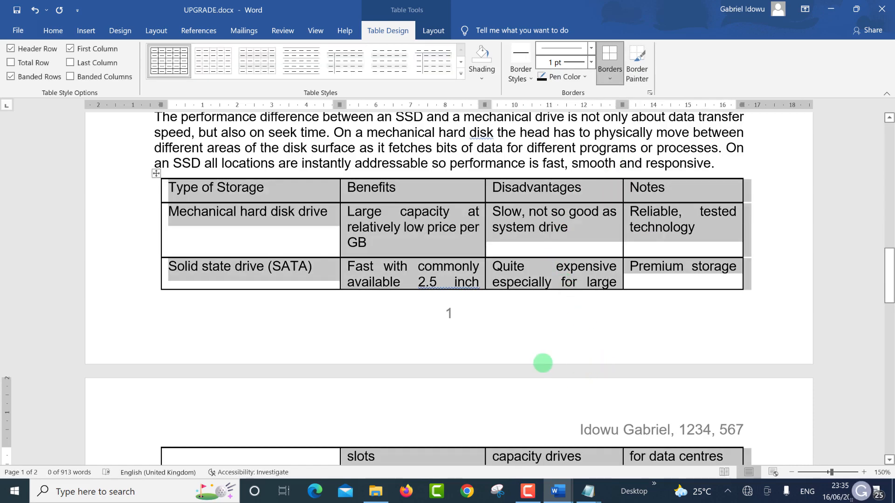
key(alt+Tab)
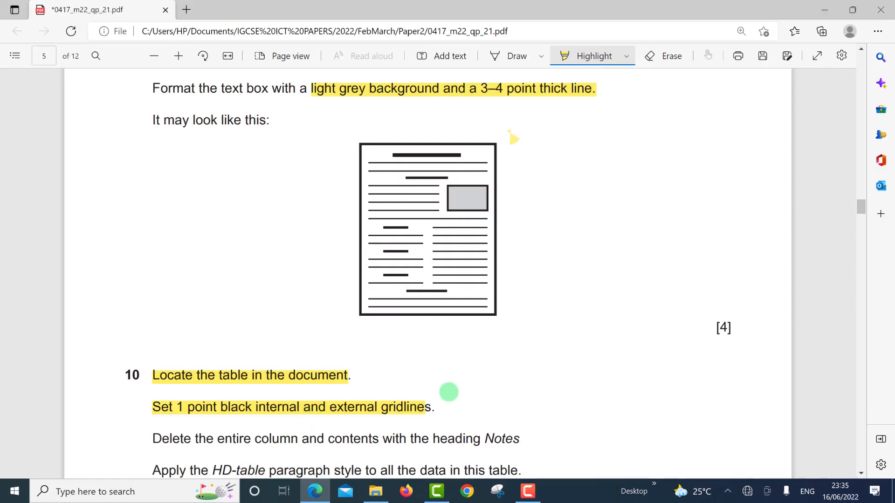
Step: Highlight question 10's 'Delete the entire column' instruction in the exam PDF
scroll(458, 388, down, 1)
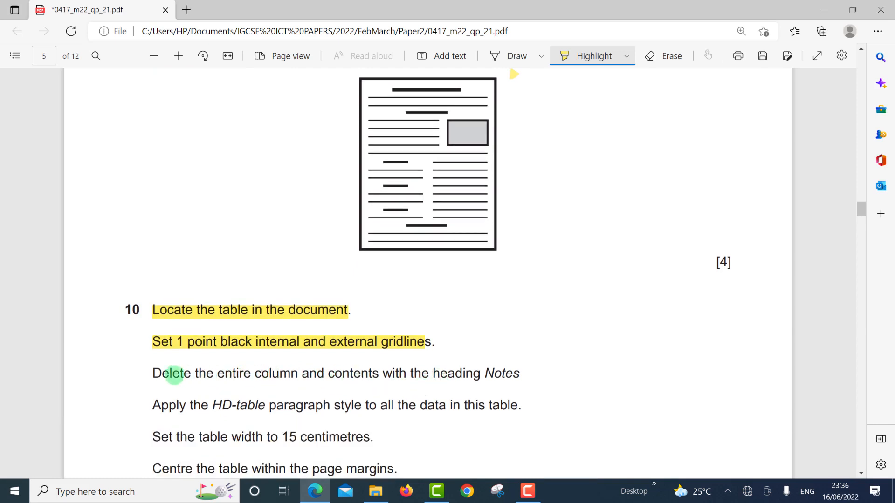
drag(184, 370, 530, 377)
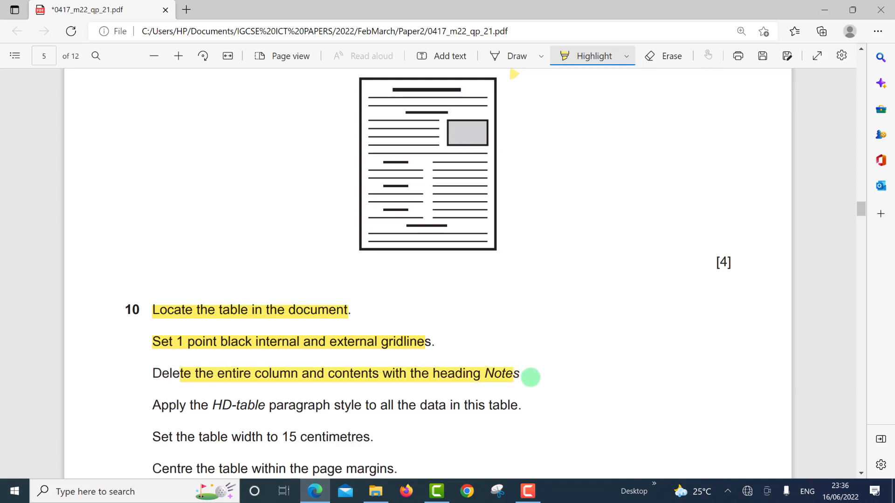
key(alt+Tab)
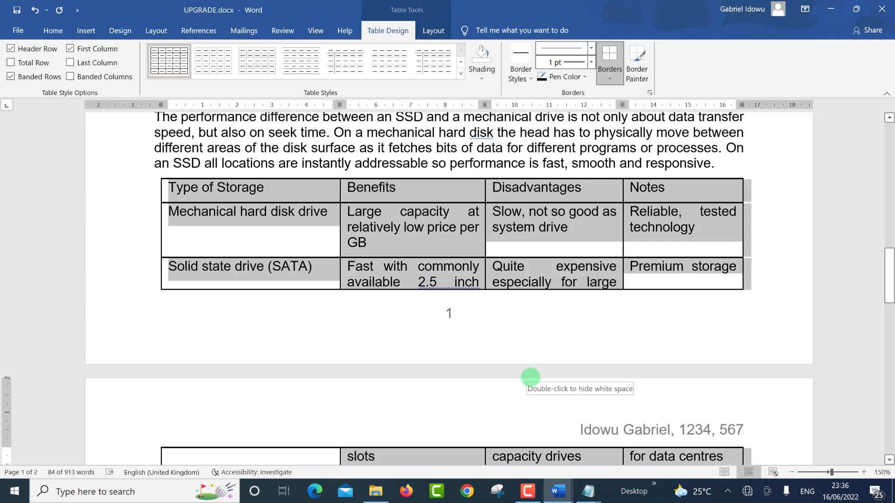
Step: Select the Notes column and delete it from the storage table with Backspace
key(ctrl+z)
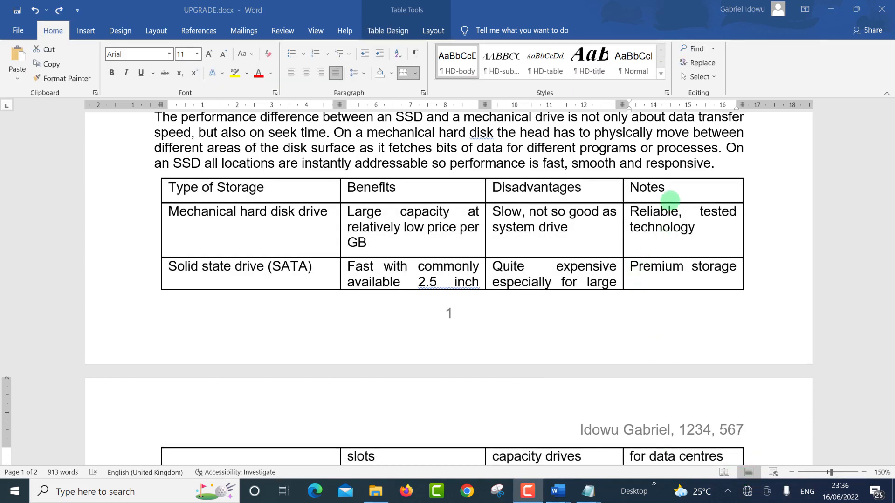
click(669, 201)
click(667, 181)
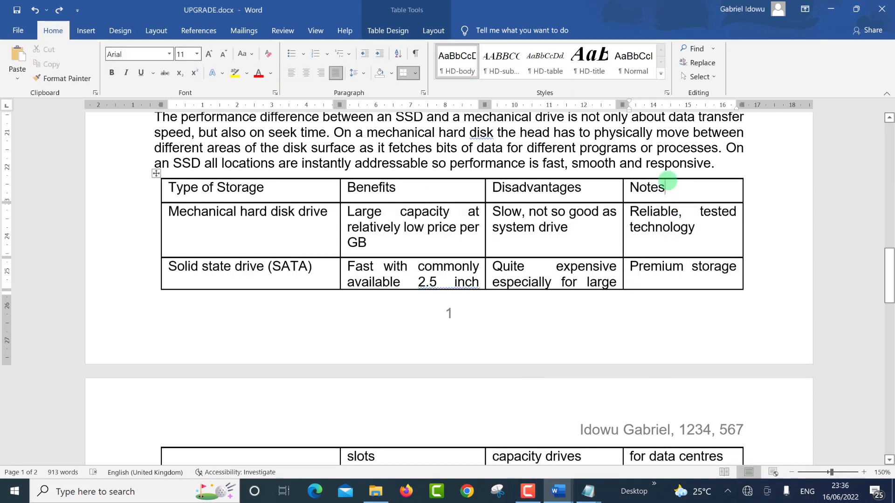
click(674, 178)
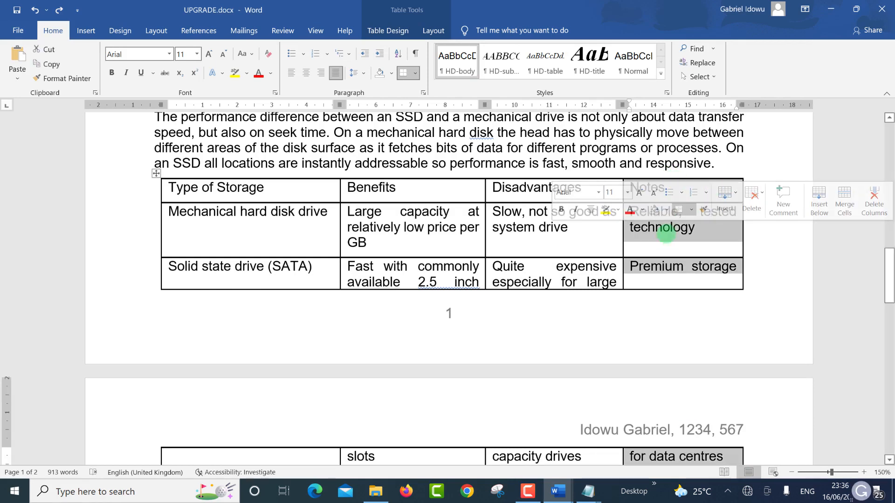
key(BackSpace)
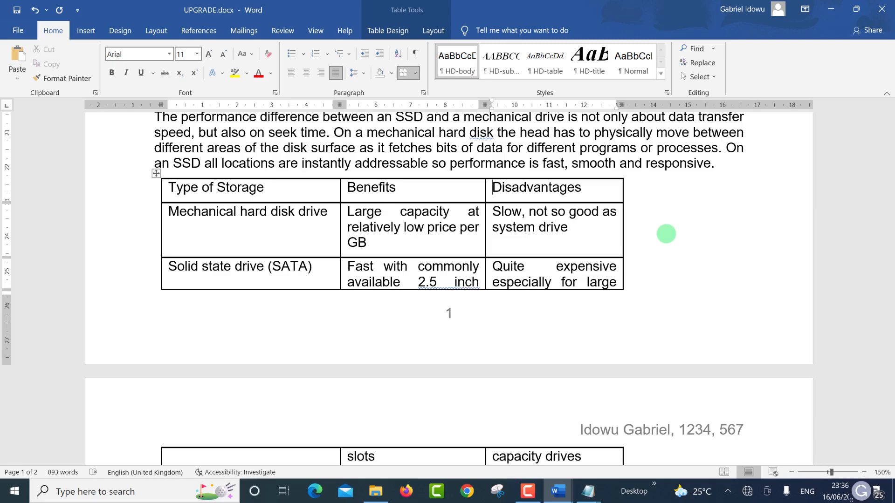
key(alt+Tab)
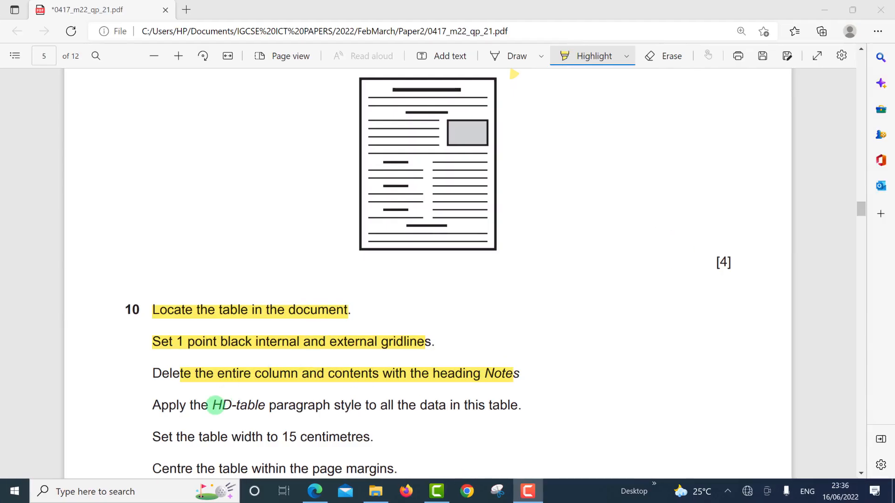
Step: Highlight the HD-table style instruction in the exam PDF
click(215, 405)
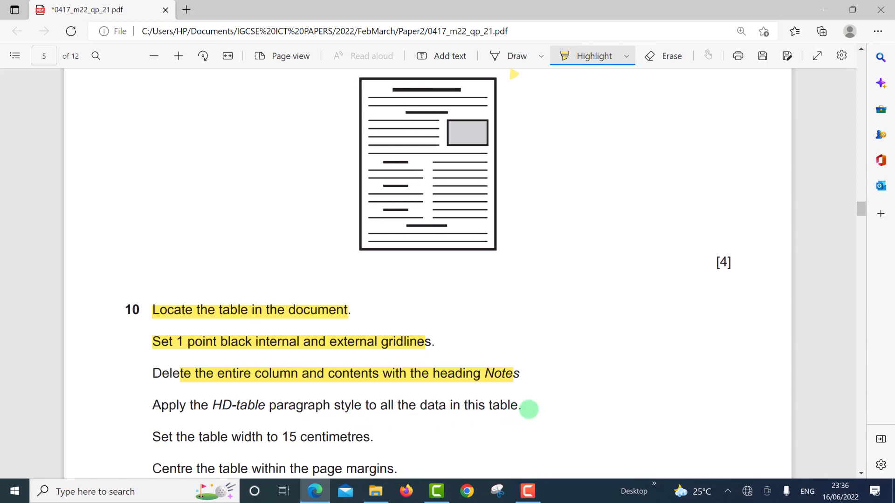
drag(215, 406, 531, 406)
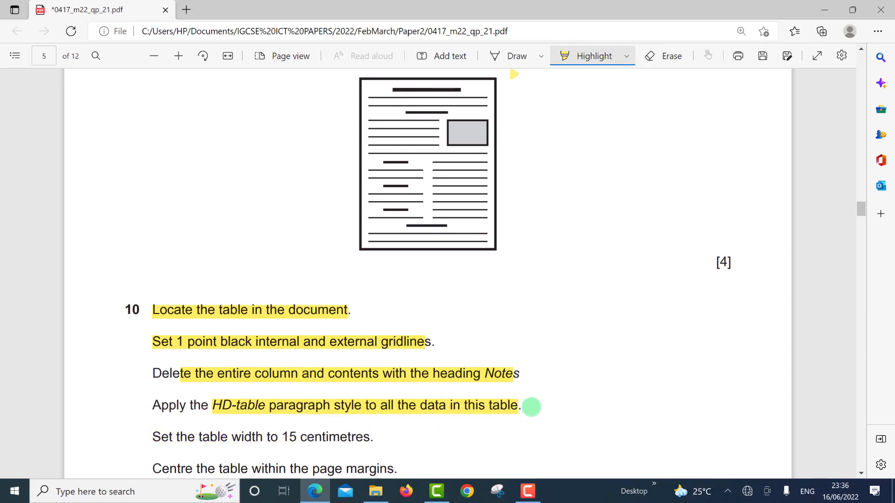
key(alt+Tab)
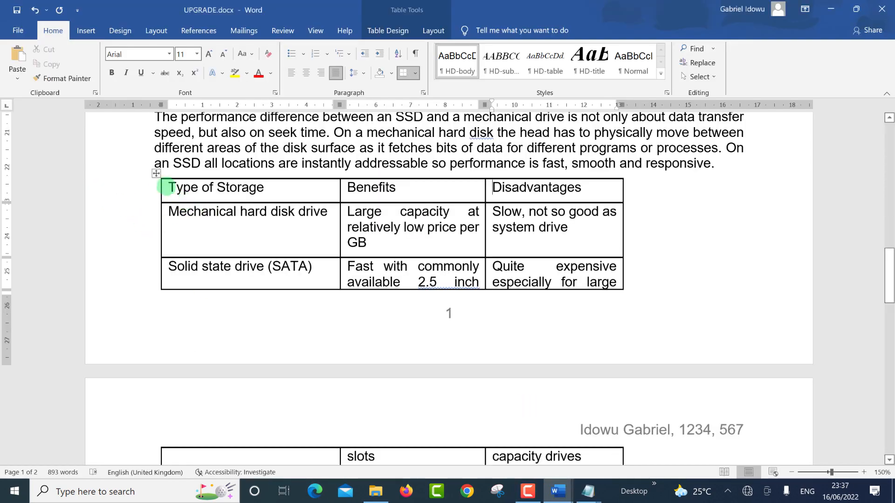
Step: Select the storage table and apply the HD-table paragraph style to it
click(156, 173)
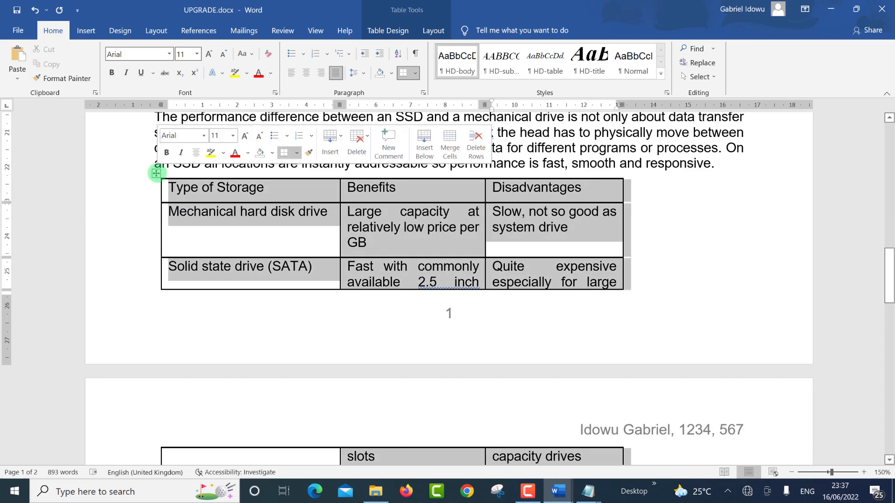
click(553, 62)
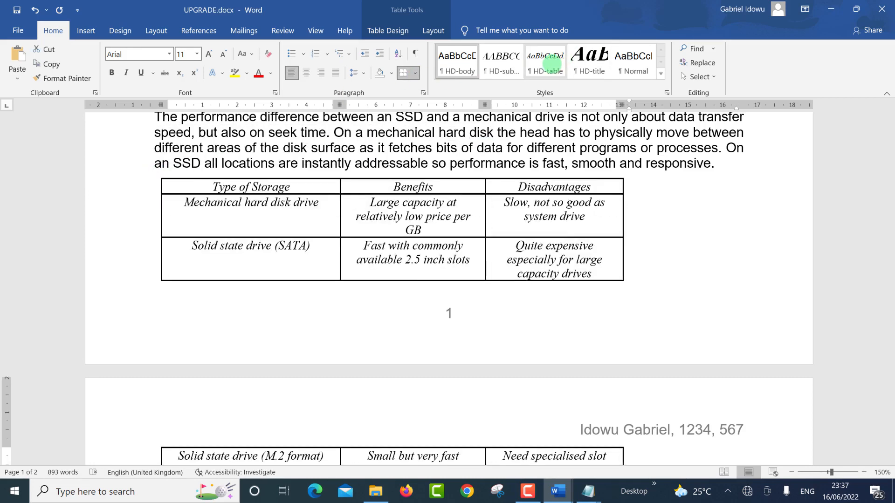
click(552, 62)
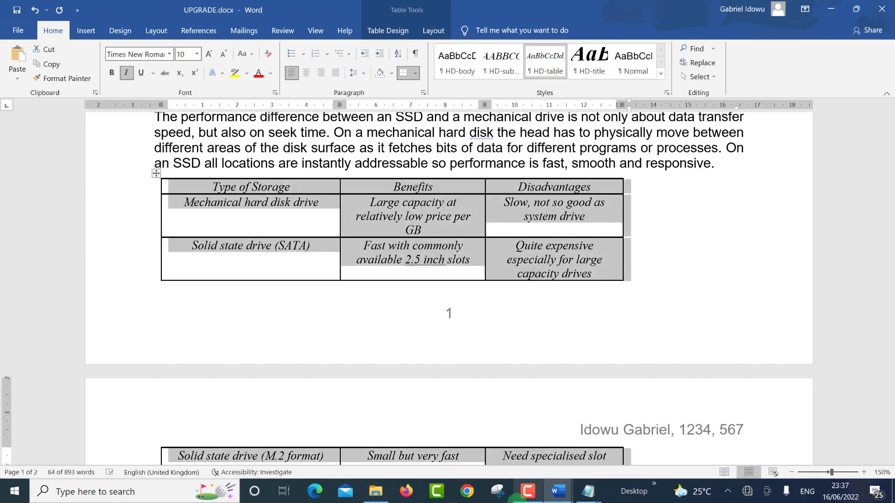
click(524, 493)
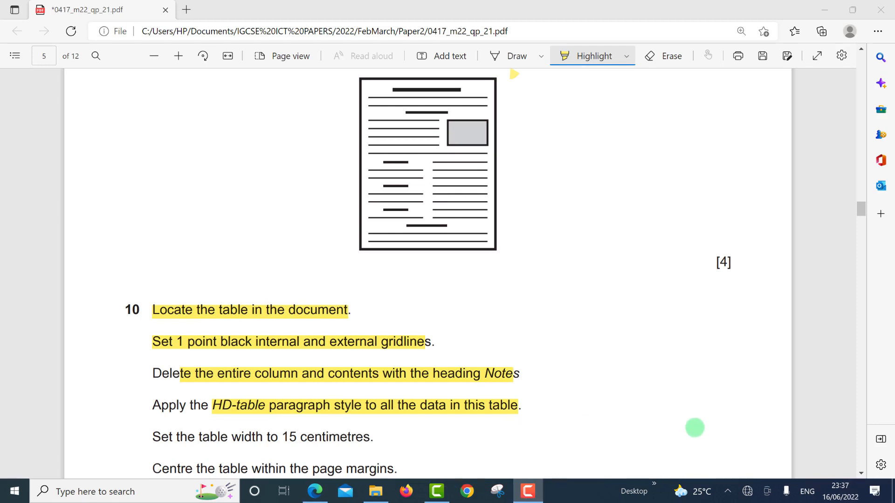
Step: Highlight '15 centimetres' in the exam's table-width instruction
click(861, 474)
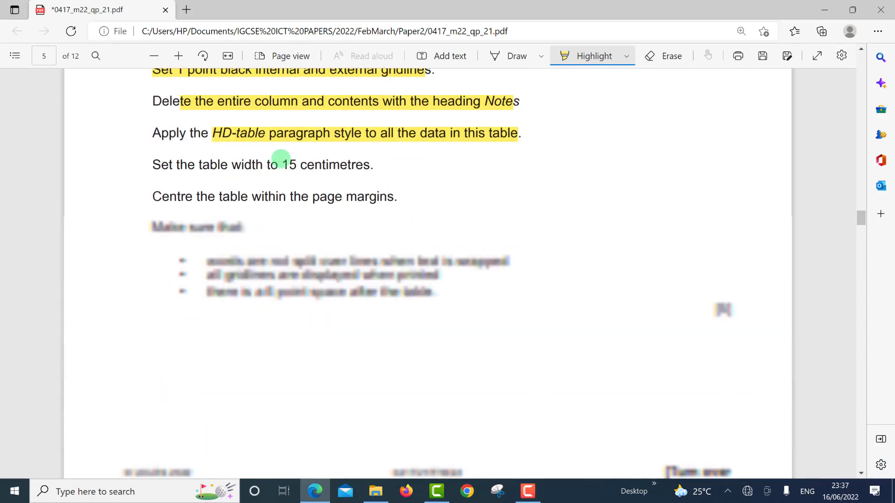
drag(362, 166, 376, 166)
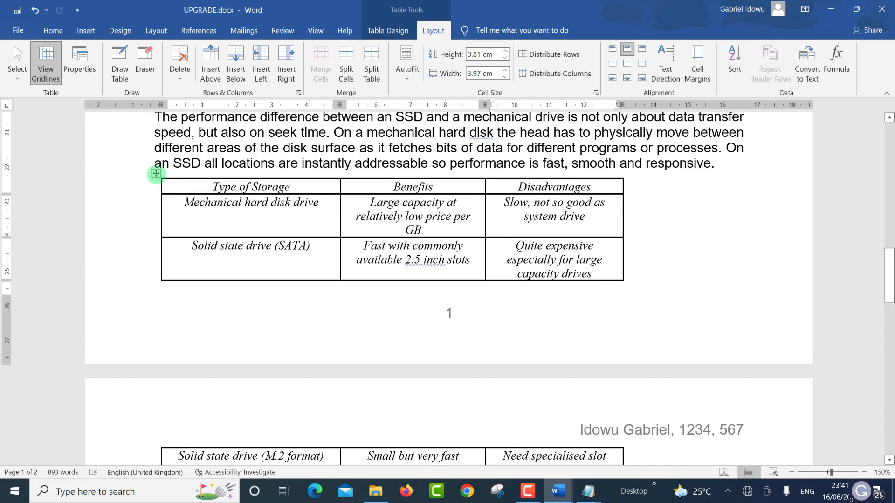
Step: In Table Properties, give the storage table a preferred width of 15 cm
click(156, 173)
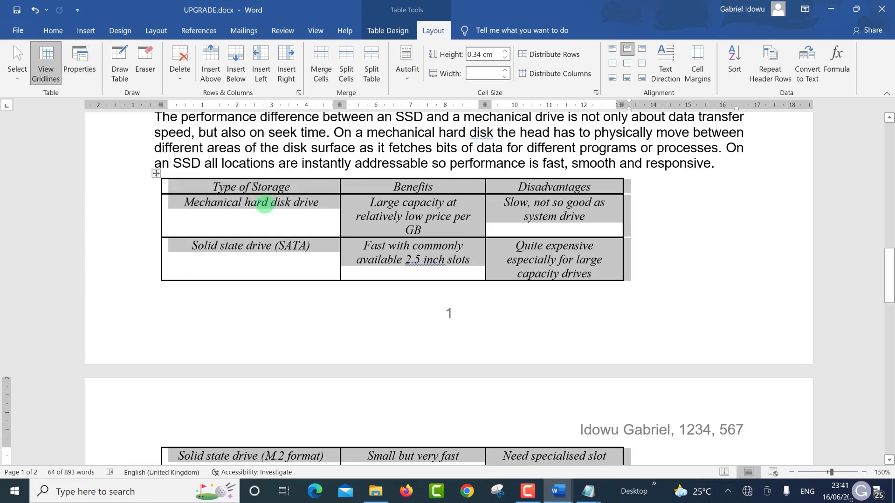
right_click(227, 189)
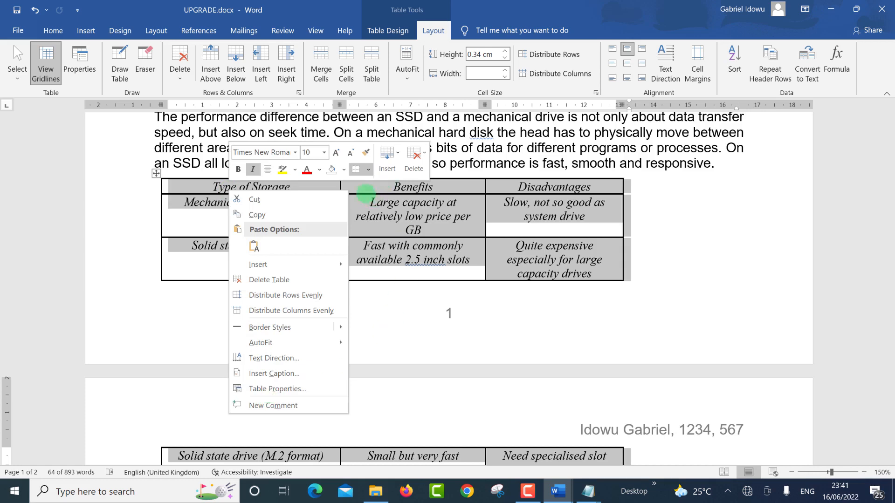
click(366, 193)
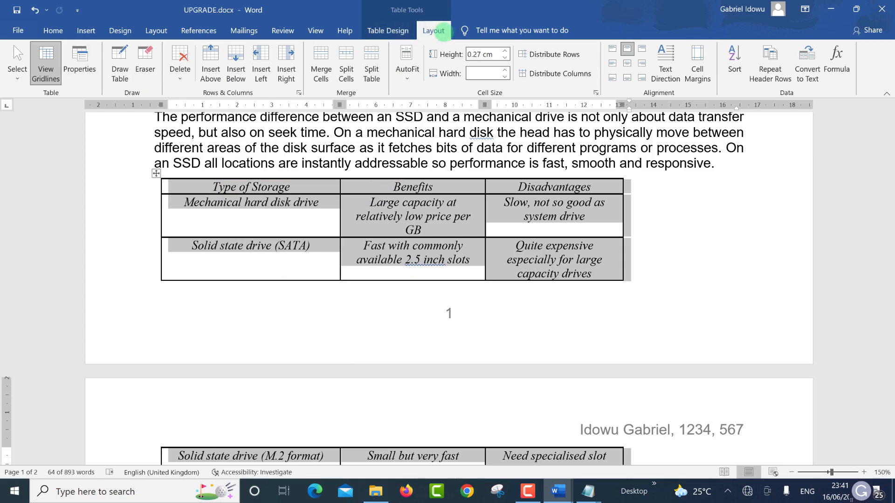
click(88, 66)
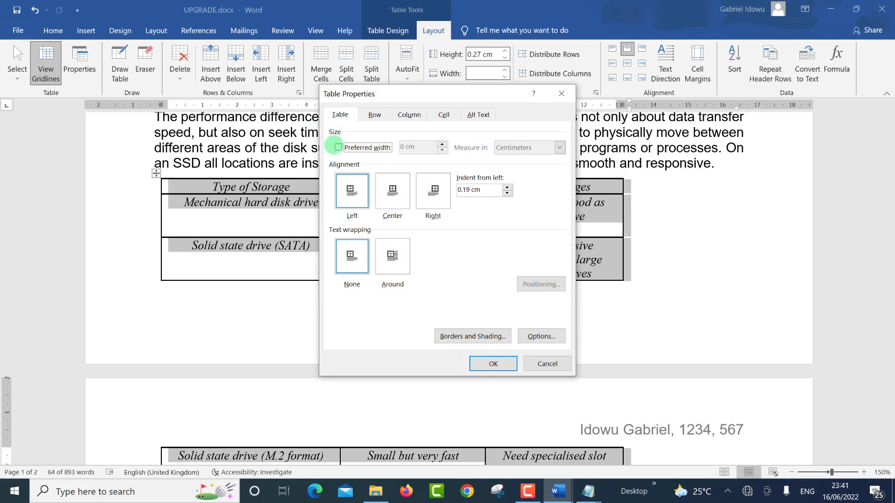
click(339, 148)
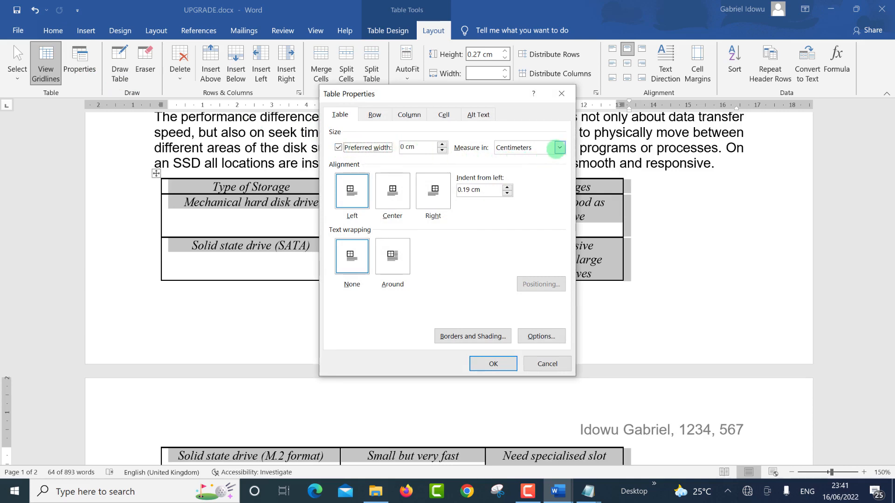
click(552, 149)
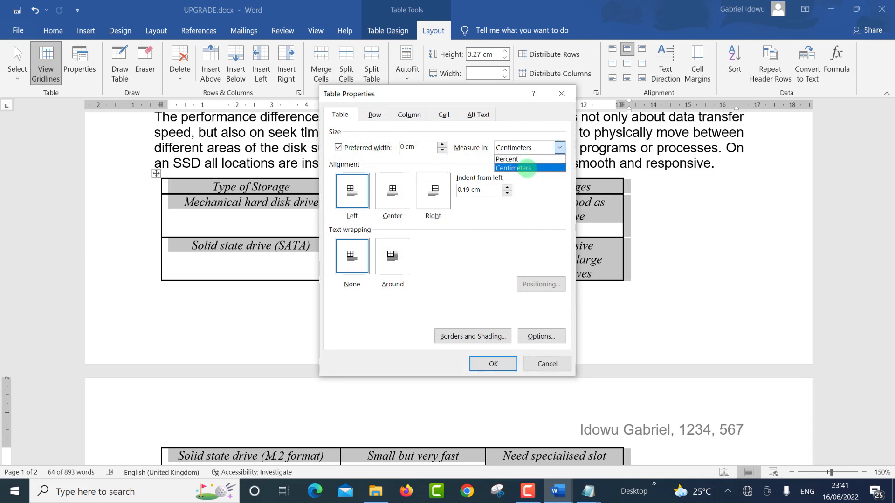
click(524, 167)
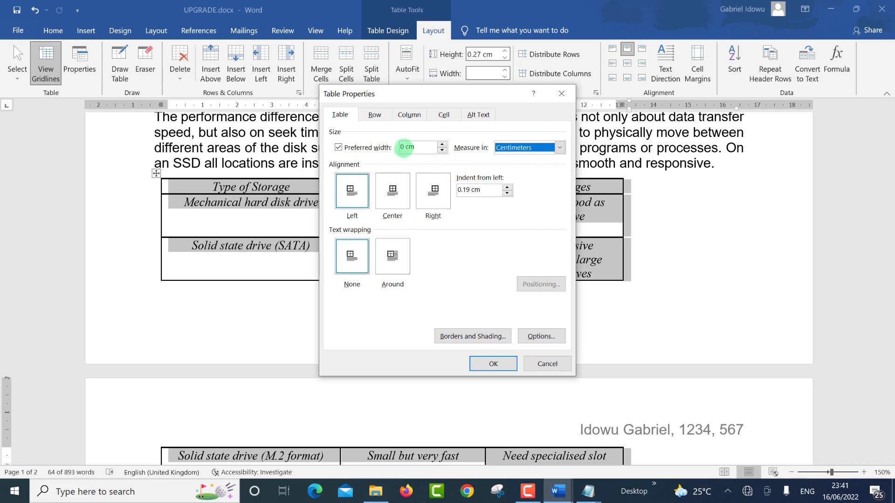
click(401, 147)
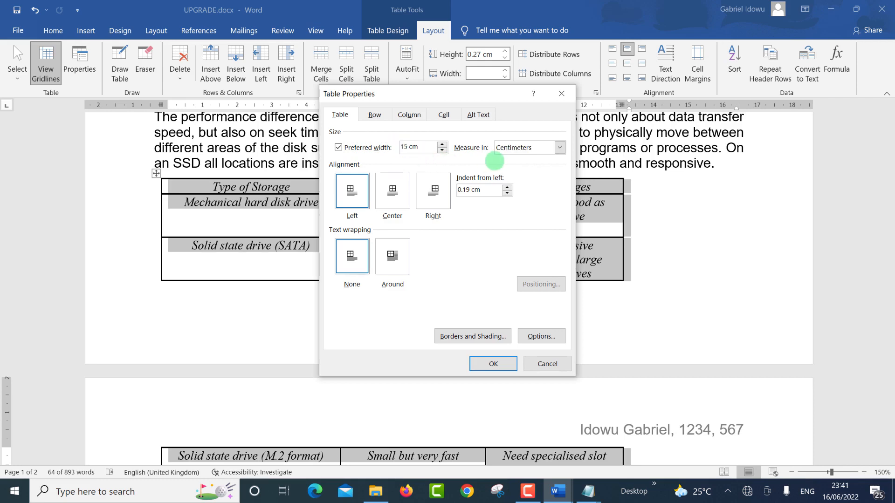
click(493, 364)
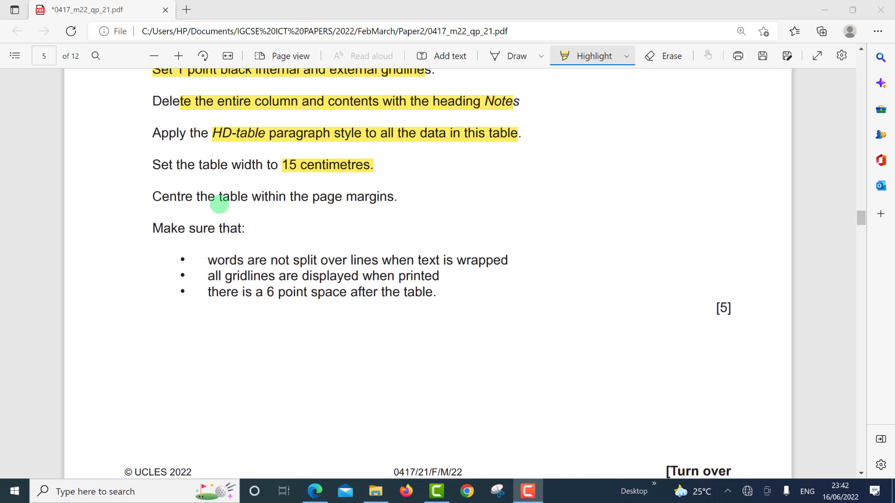
Step: Highlight 'table within the page margins.' in the exam PDF, undoing the stray extra highlight
click(220, 201)
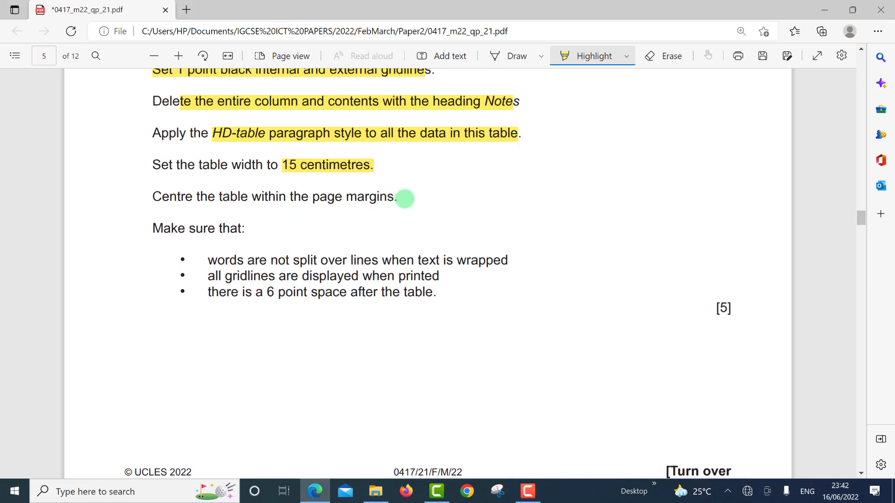
drag(404, 198, 468, 263)
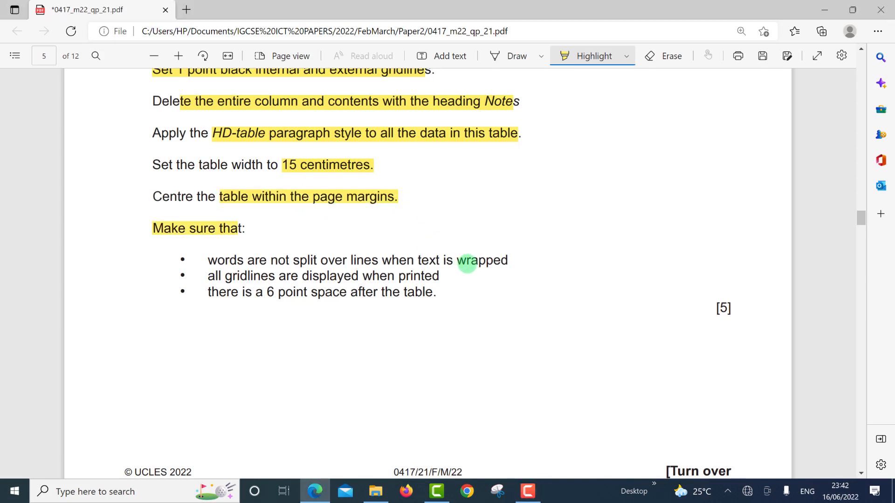
key(ctrl+z)
key(alt+Tab)
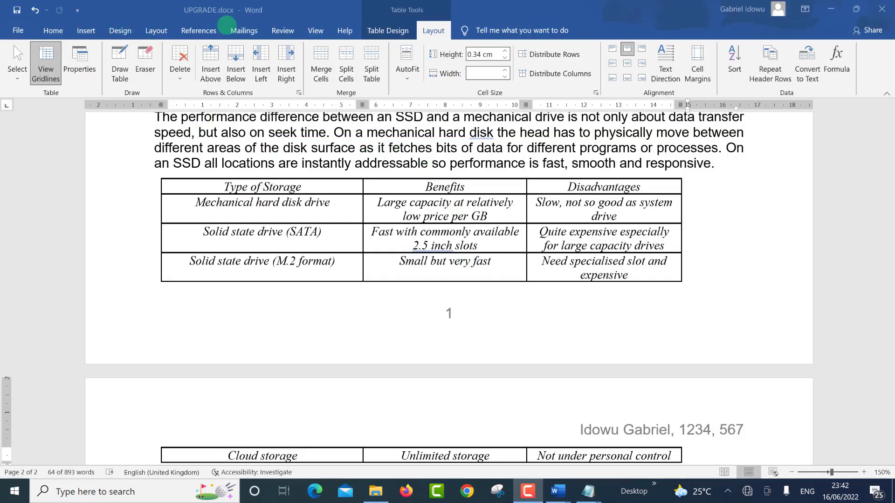
Step: Set the storage table's alignment to Center in Table Properties
click(80, 60)
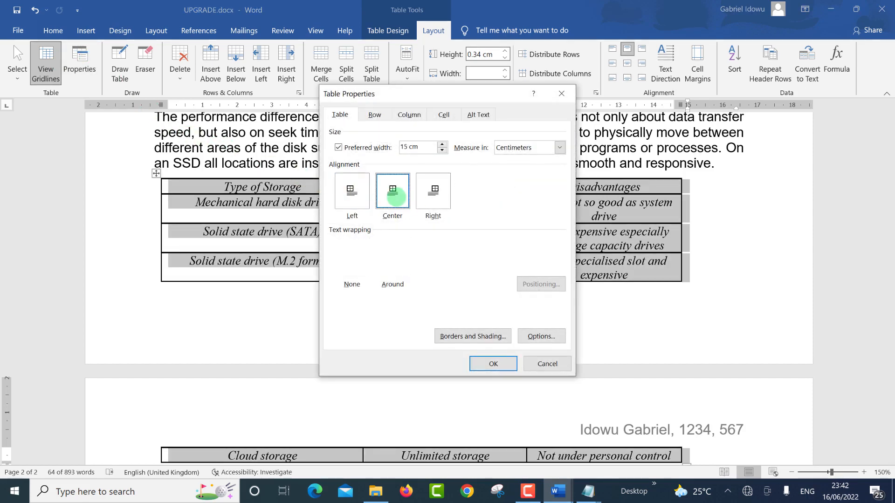
click(395, 197)
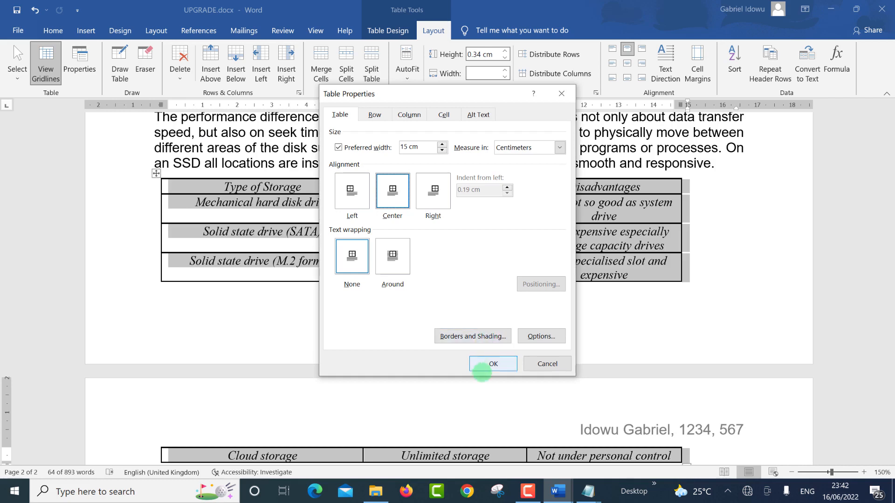
click(486, 363)
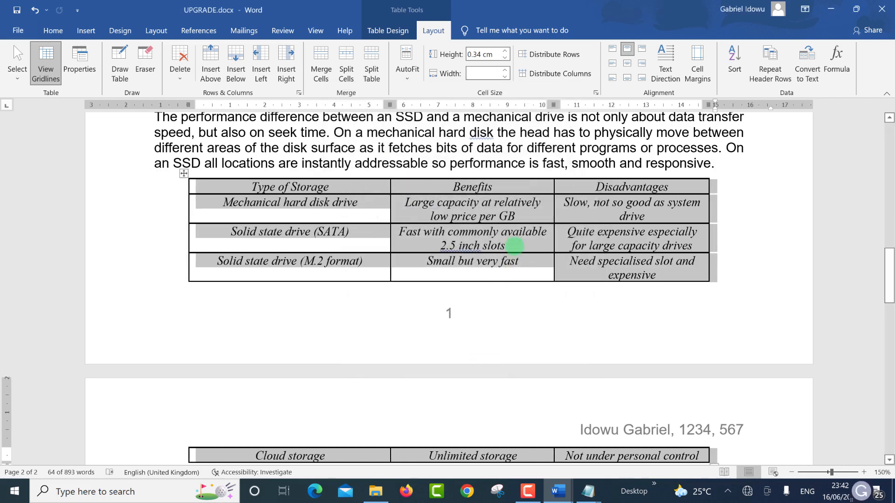
key(ctrl+super+Left)
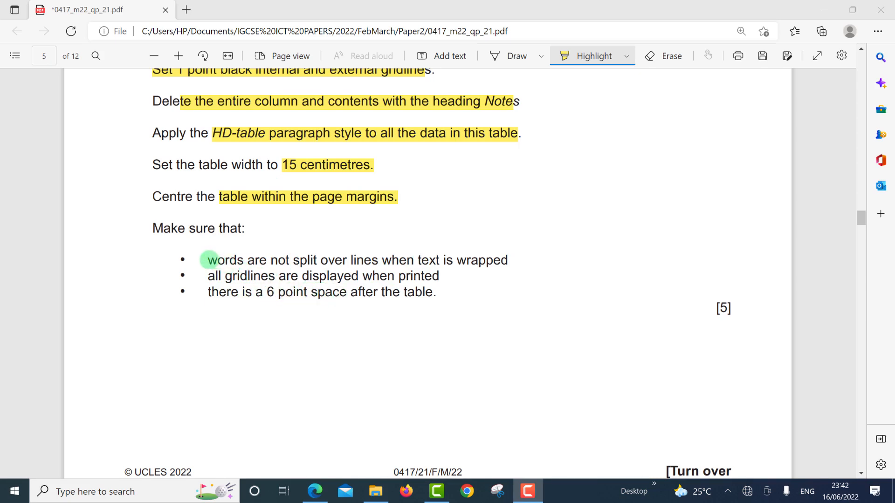
Step: Highlight the checklist bullet 'words are not split over lines when text is wrapped' in yellow
click(208, 261)
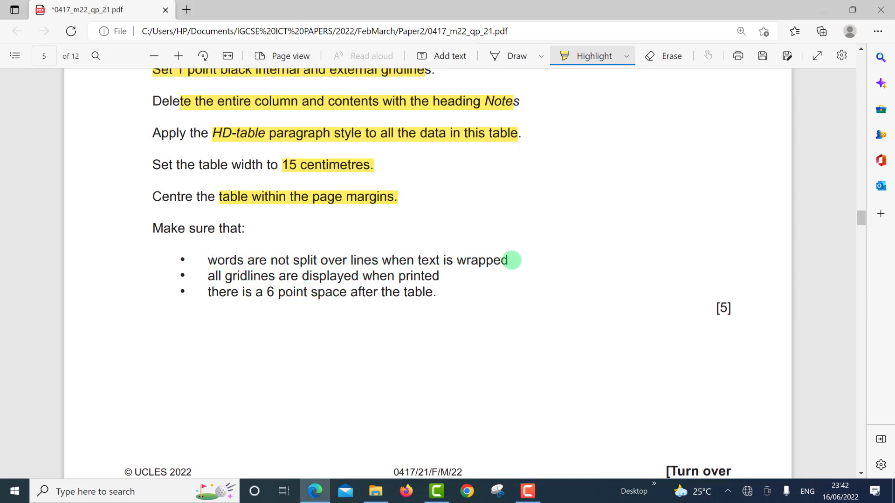
mouse_move(512, 261)
mouse_down()
mouse_move(521, 261)
mouse_move(509, 260)
mouse_up()
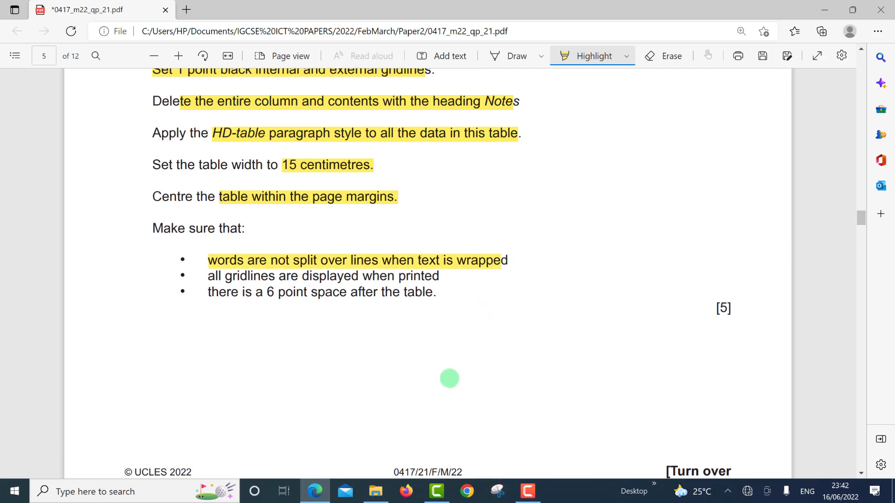
key(alt+Tab)
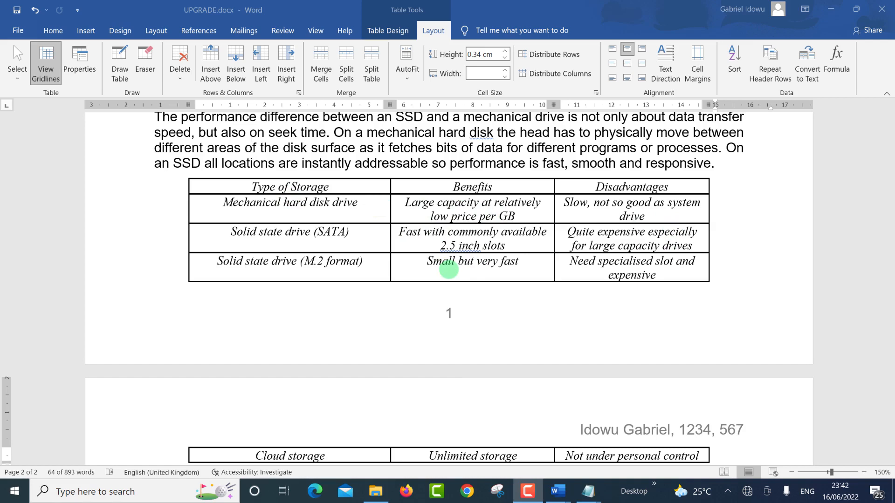
key(alt+Tab)
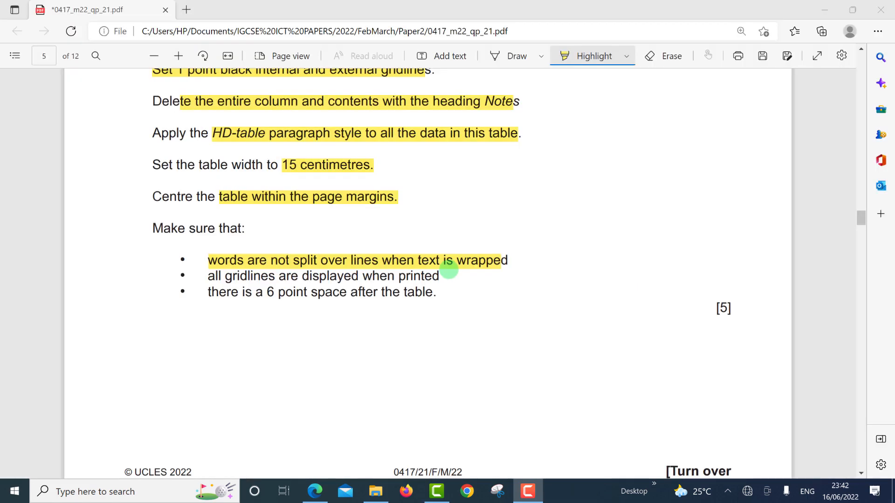
key(alt+Tab)
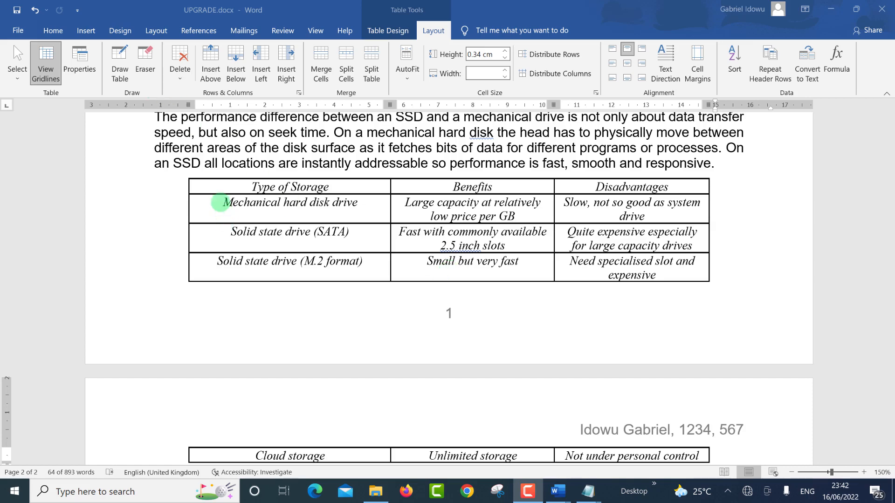
Step: Apply All Borders to every storage table cell, undoing the accidental border removal first
click(220, 202)
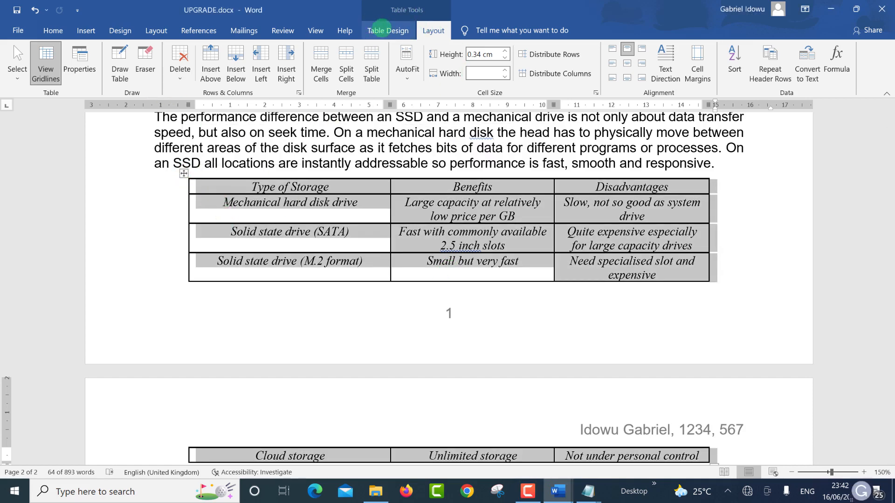
click(382, 30)
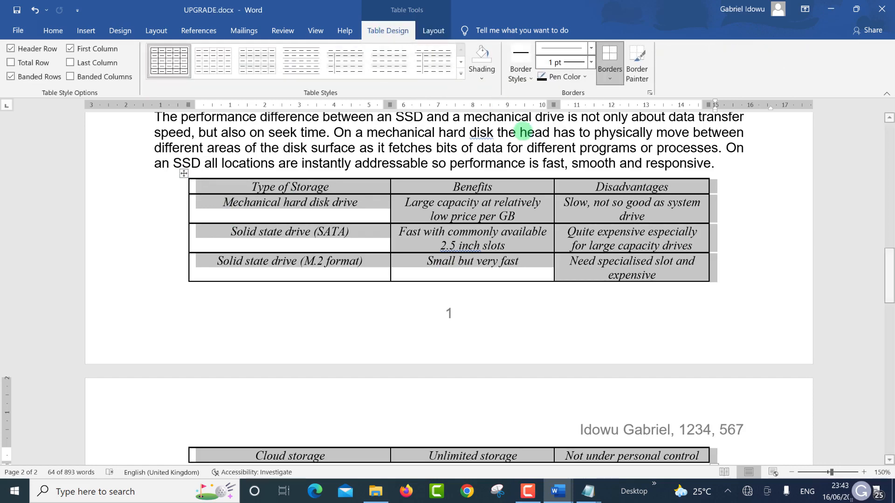
click(612, 80)
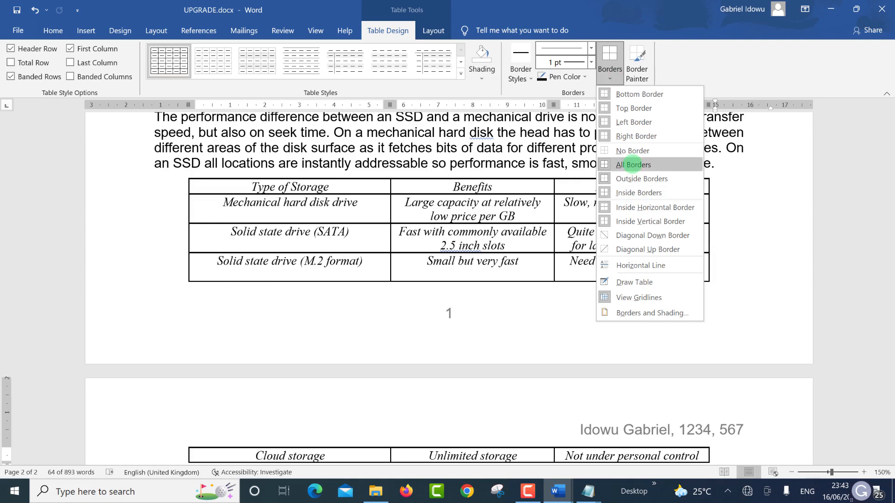
click(631, 165)
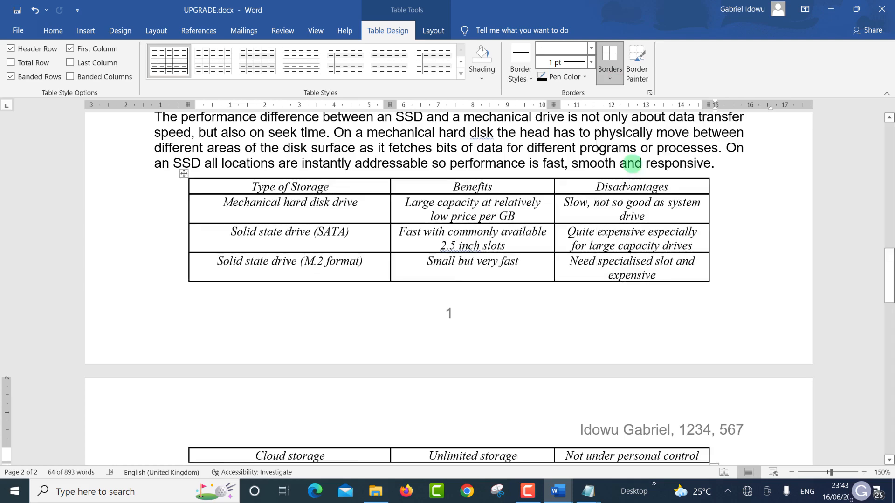
key(ctrl+z)
click(615, 82)
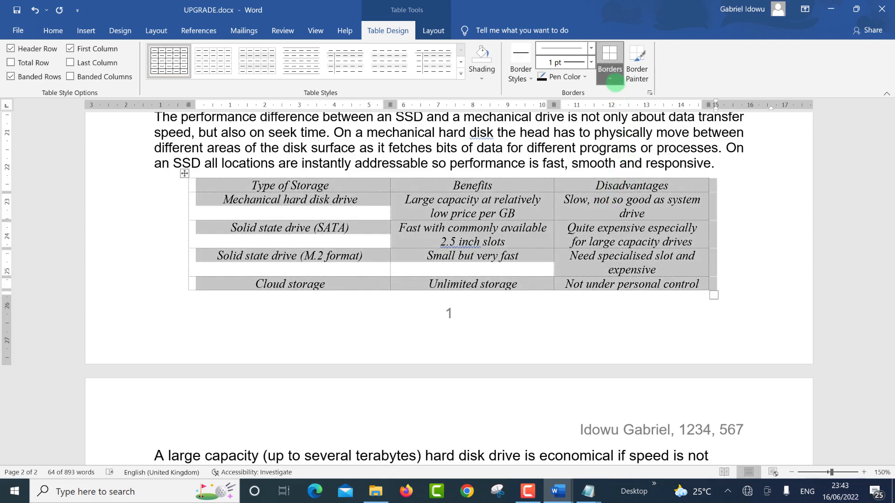
click(627, 164)
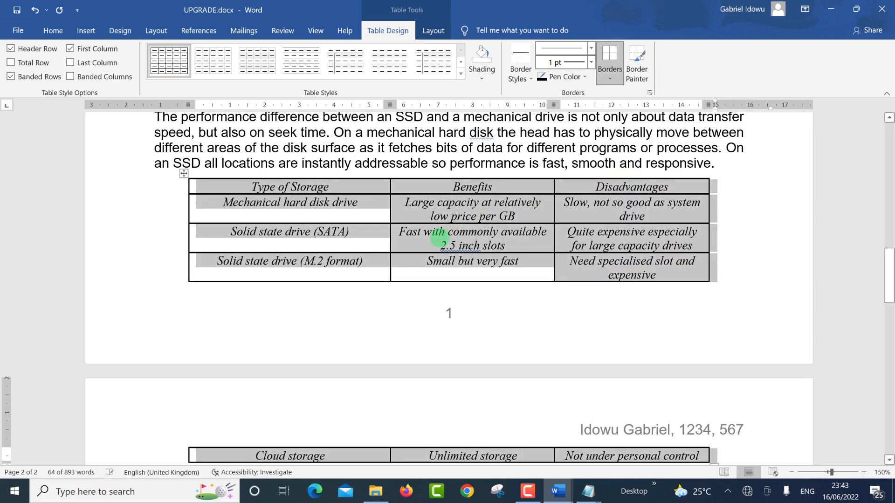
key(alt+Tab)
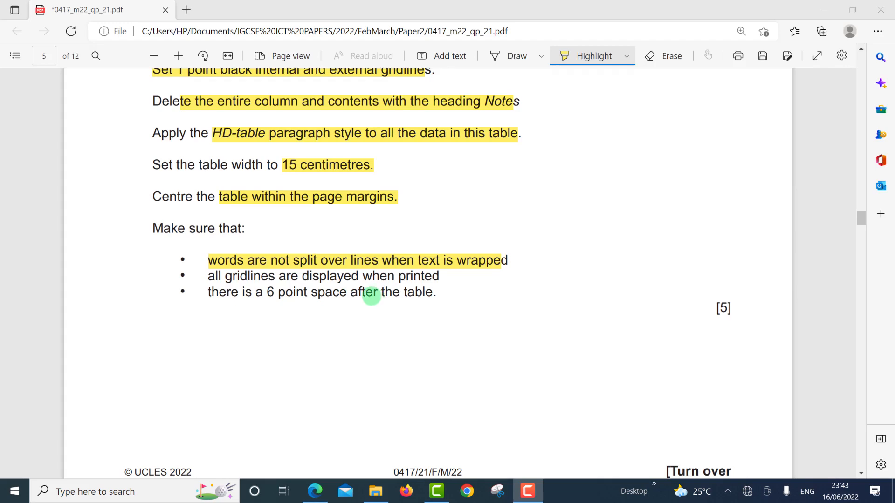
Step: Give the paragraph after the storage table 6 pt spacing before
key(alt+Tab)
scroll(371, 295, down, 3)
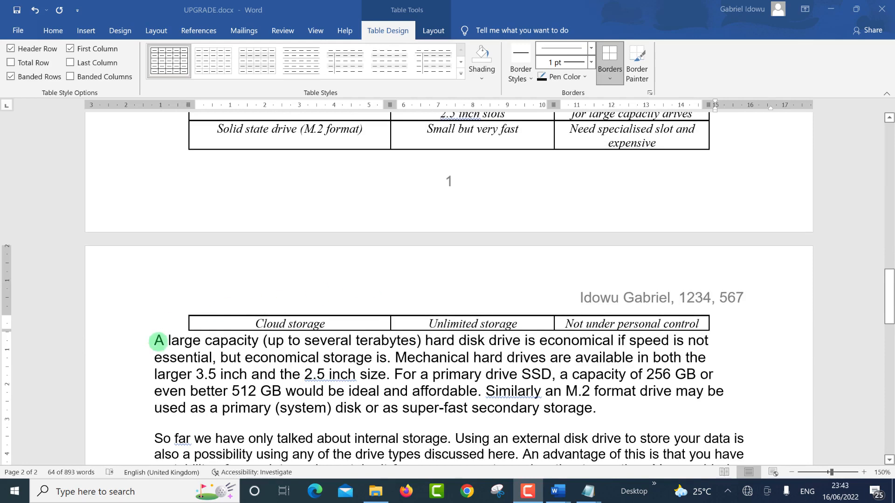
click(159, 342)
click(158, 341)
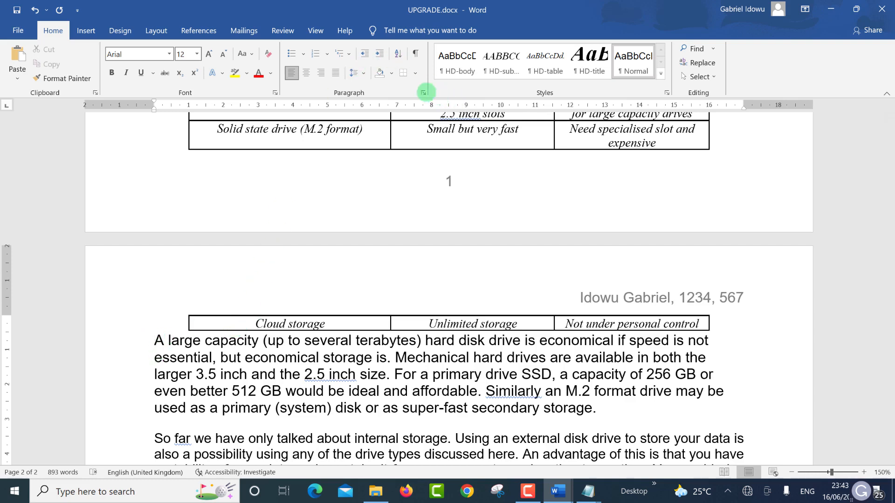
click(422, 92)
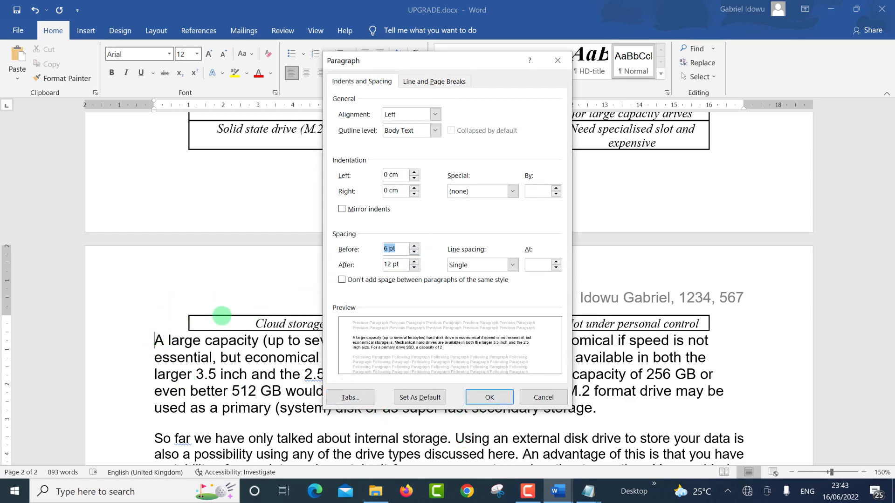
click(475, 397)
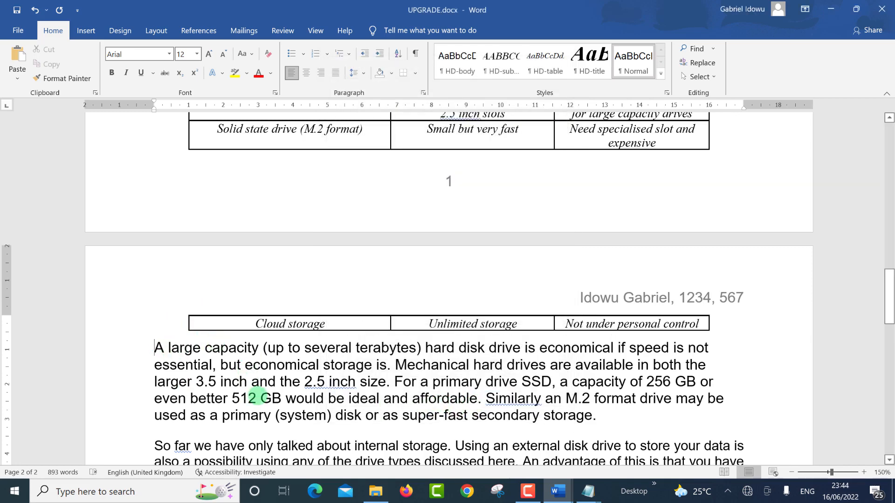
key(alt+Tab)
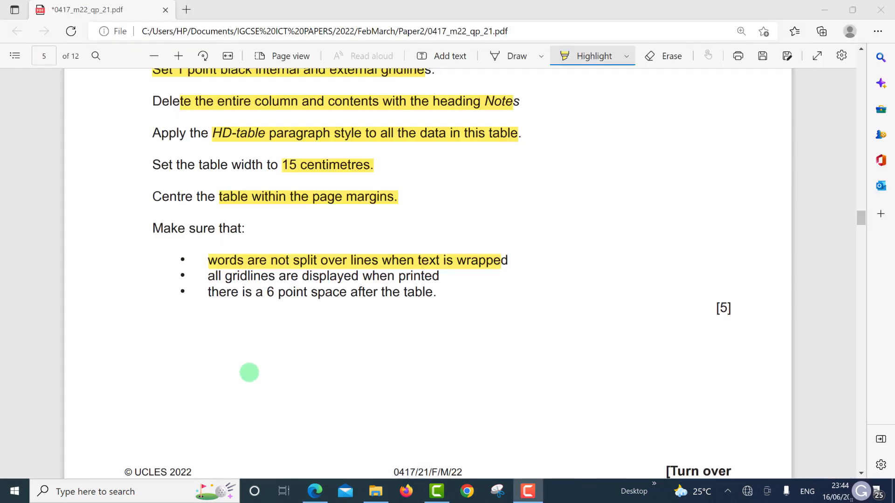
Step: Scroll the exam PDF to question 11 on page 6
click(209, 293)
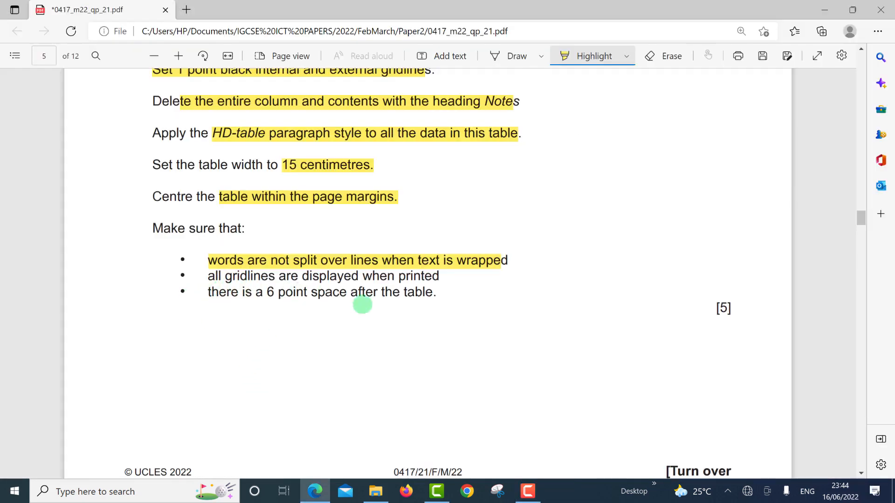
drag(423, 290, 438, 290)
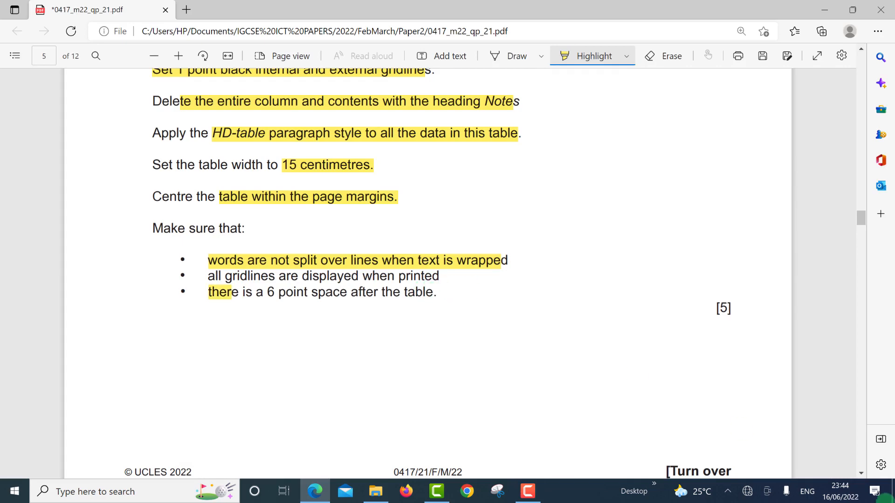
click(861, 474)
scroll(860, 474, down, 15)
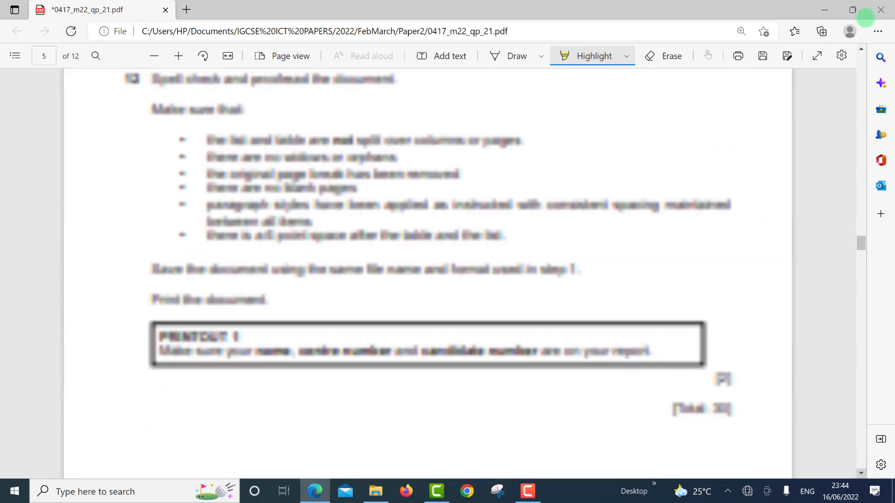
scroll(861, 49, up, 5)
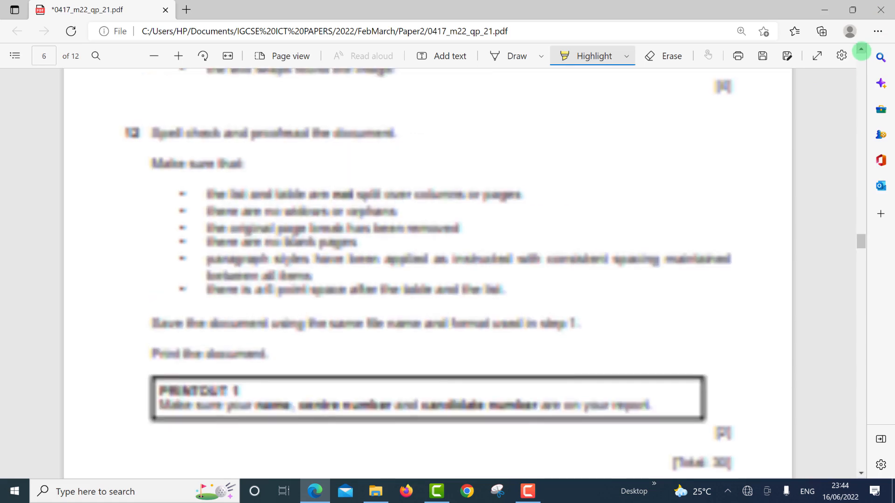
scroll(860, 49, up, 1)
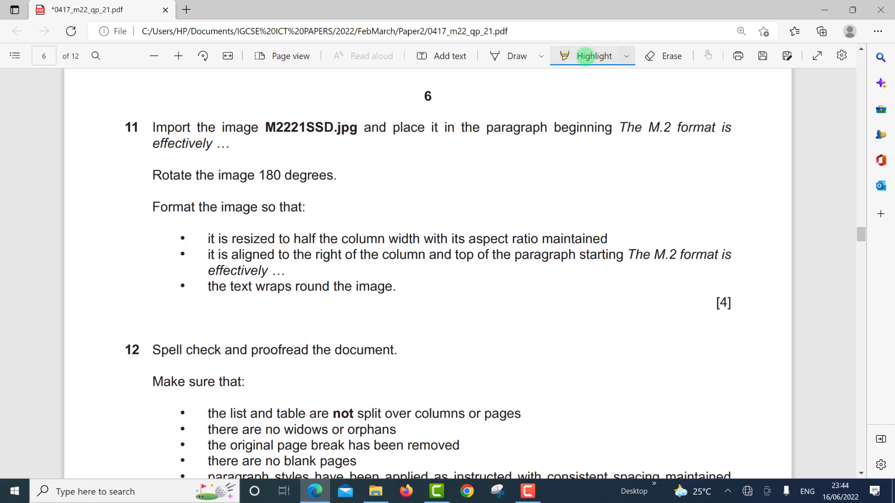
Step: Turn off Highlight and select the phrase 'The M.2 format' in question 11
click(594, 58)
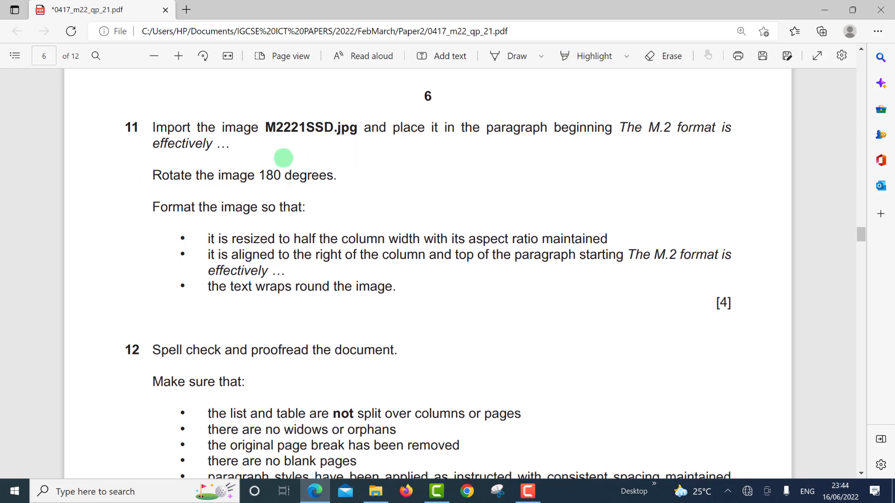
drag(284, 158, 208, 148)
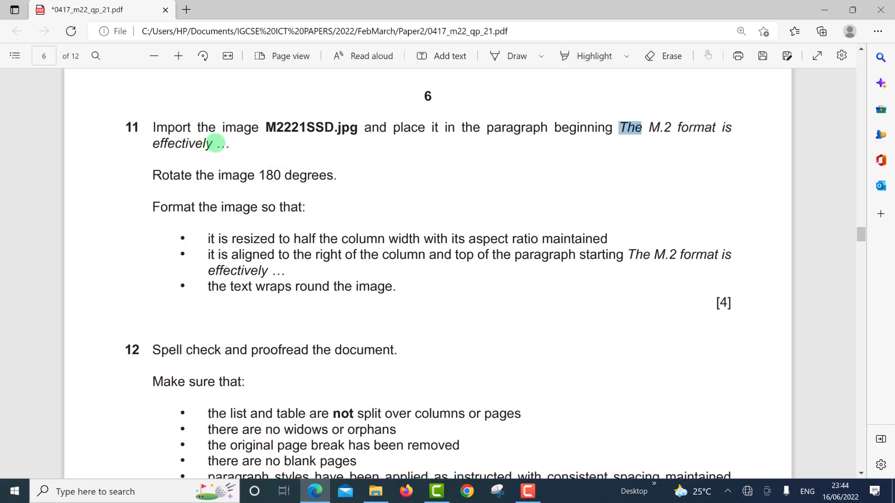
drag(210, 148, 620, 121)
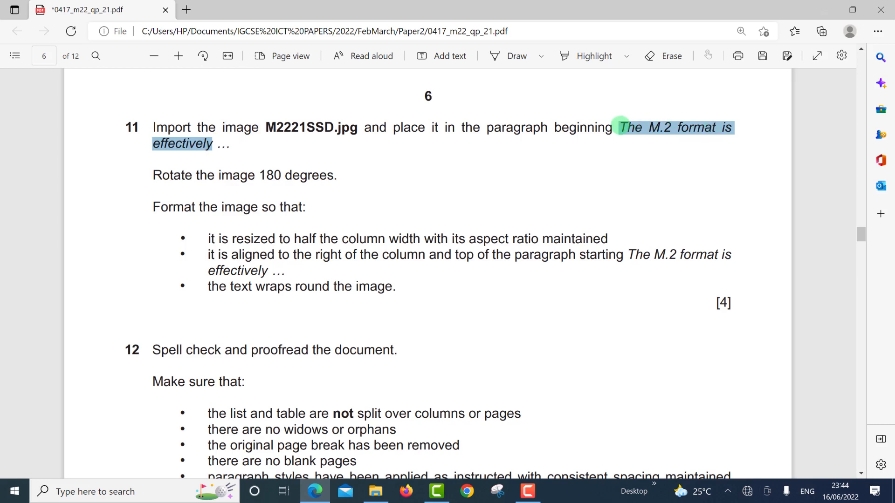
click(621, 126)
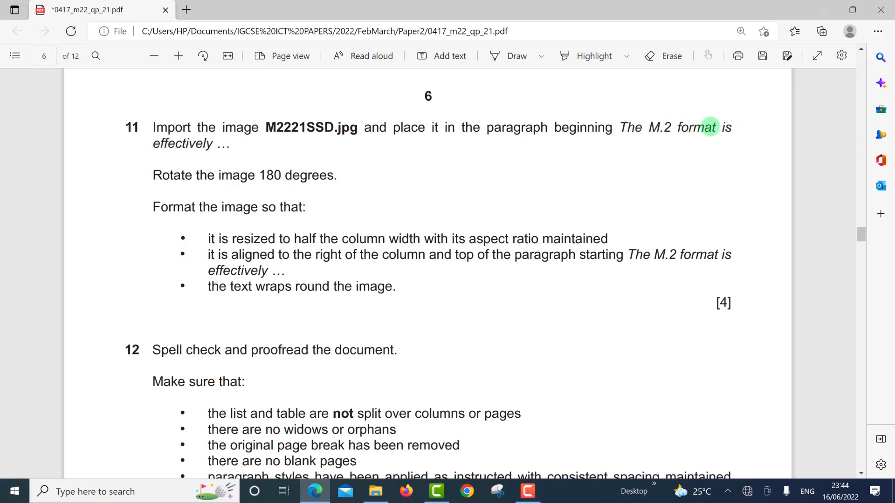
drag(710, 127, 714, 127)
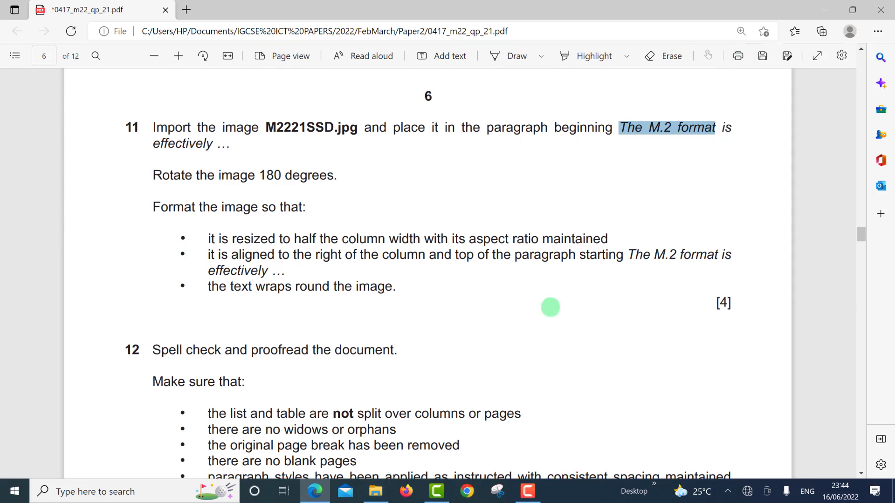
key(alt+Tab)
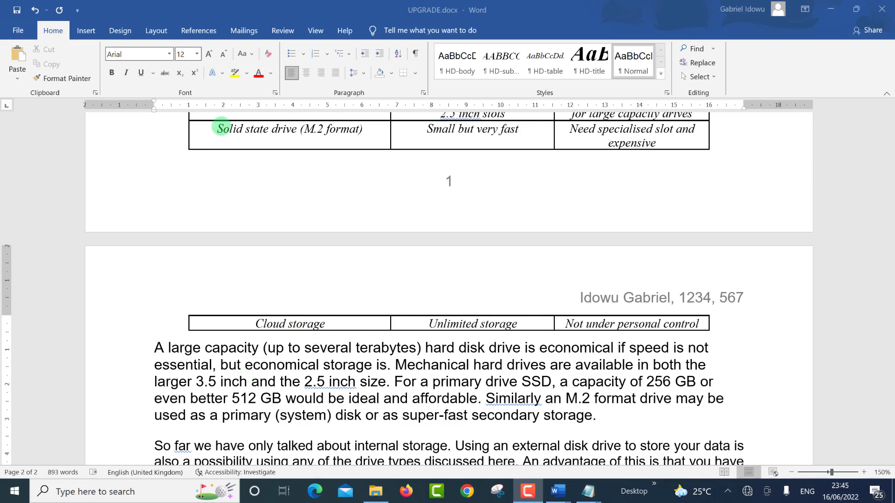
Step: Search for 'The M.2 format' and place the cursor before that paragraph
key(ctrl+f)
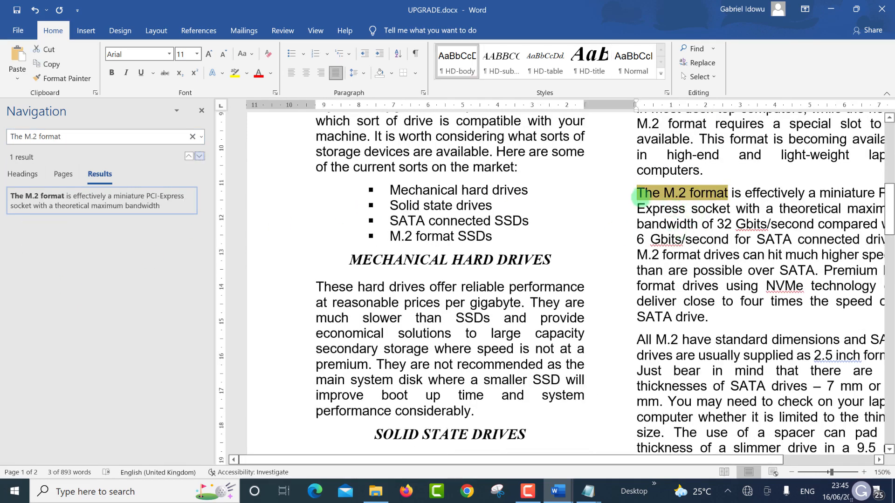
click(637, 193)
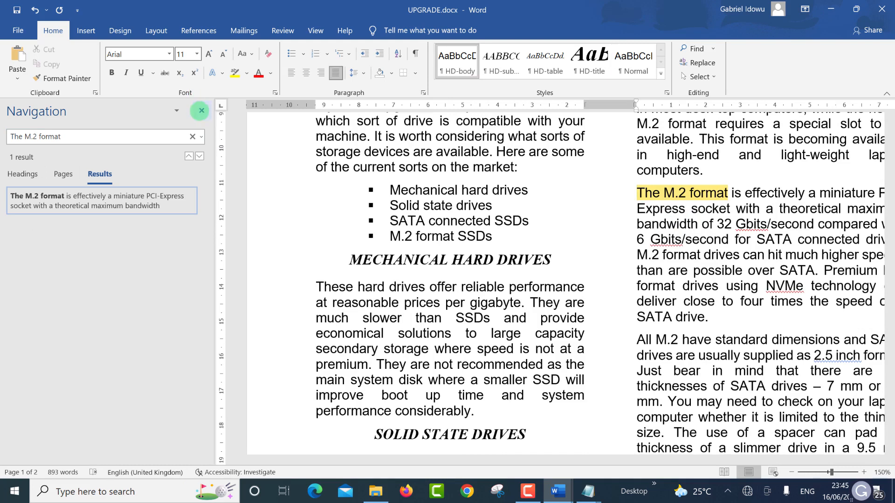
click(201, 111)
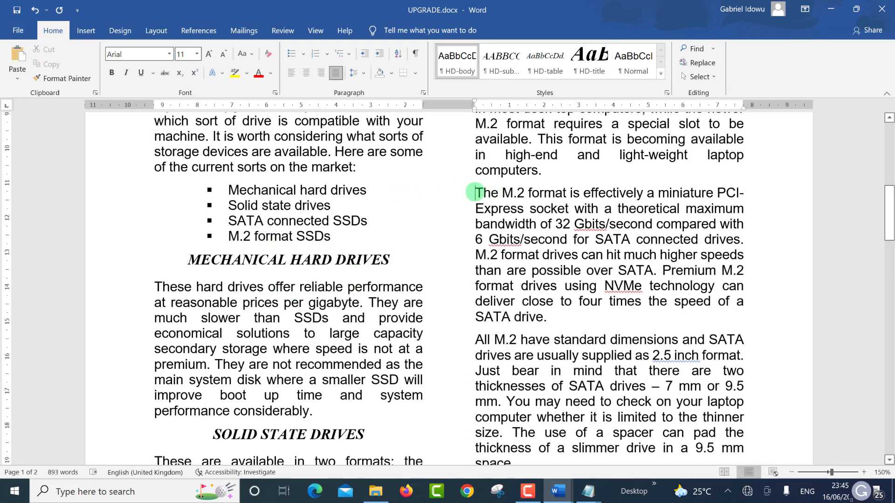
key(alt+Tab)
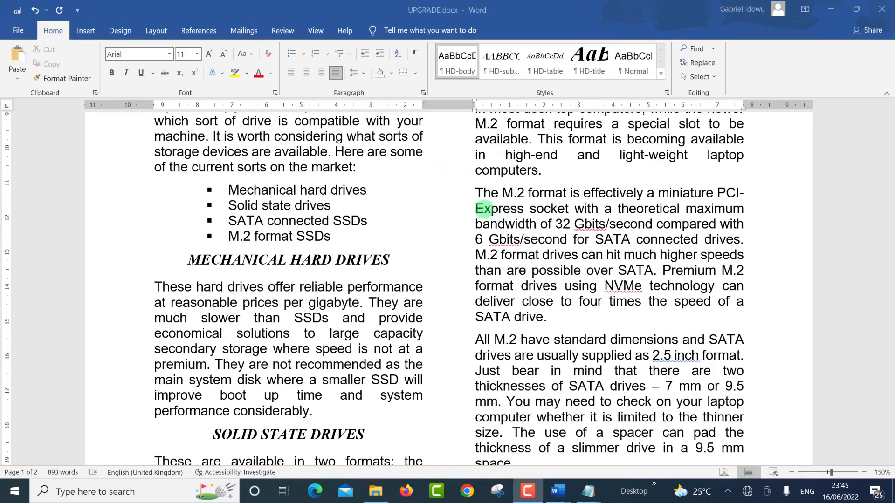
scroll(477, 226, up, 1)
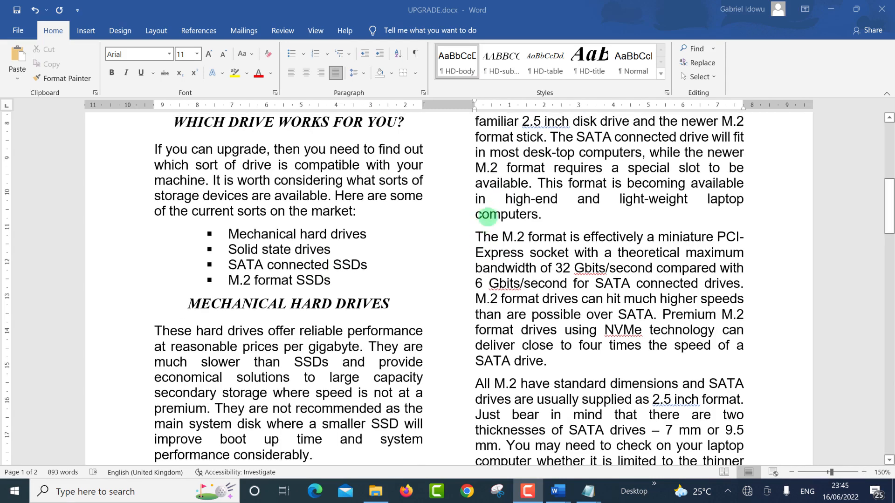
click(476, 238)
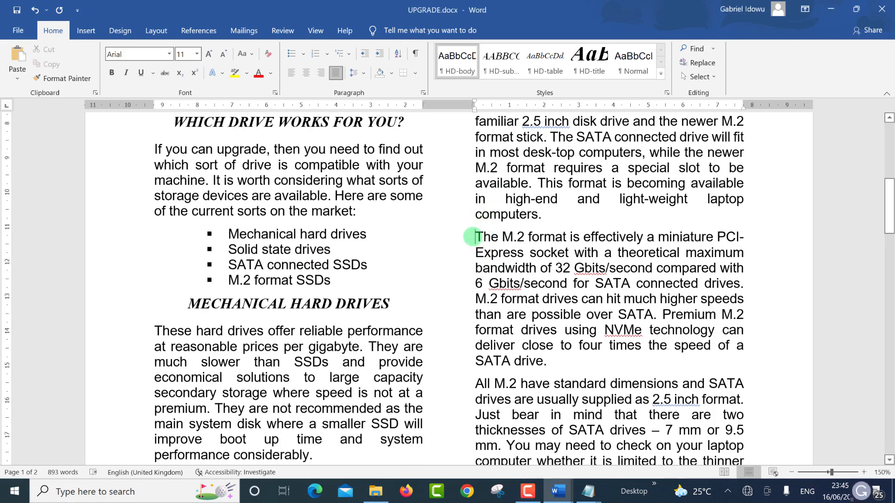
key(alt+Tab)
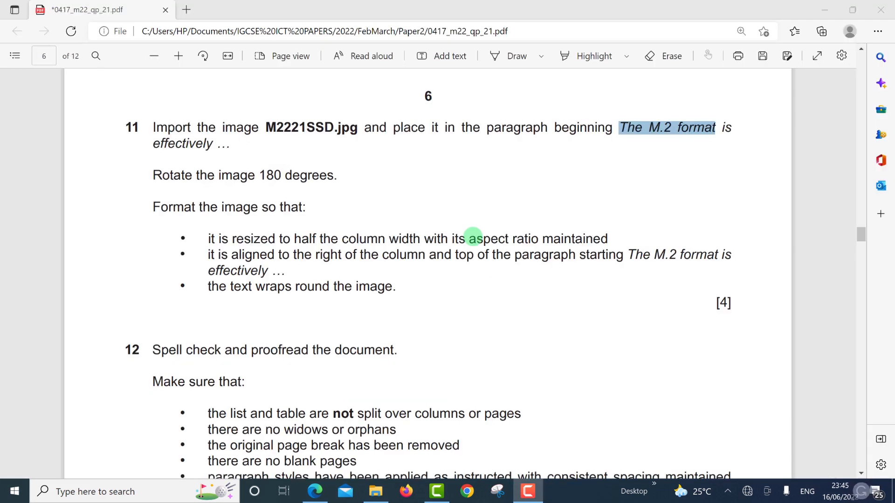
Step: Insert M2221SSD.jpg from this device before the paragraph 'The M.2 format is effectively'
key(alt+Tab)
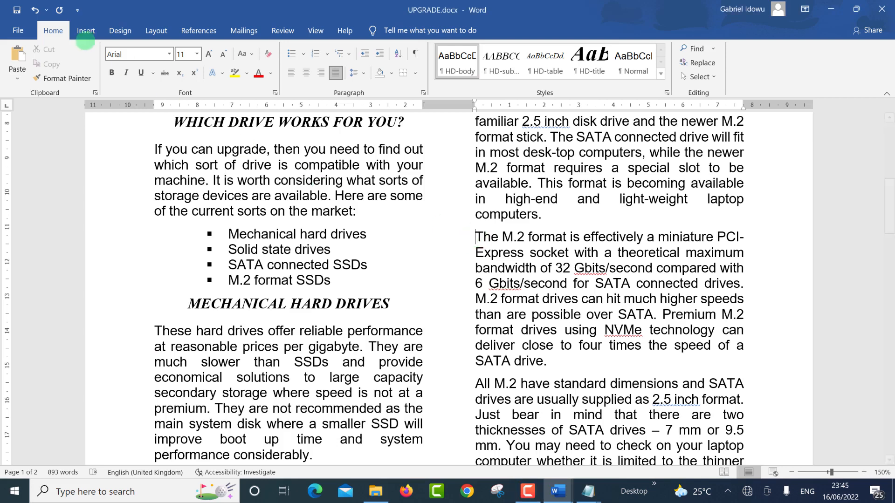
click(86, 30)
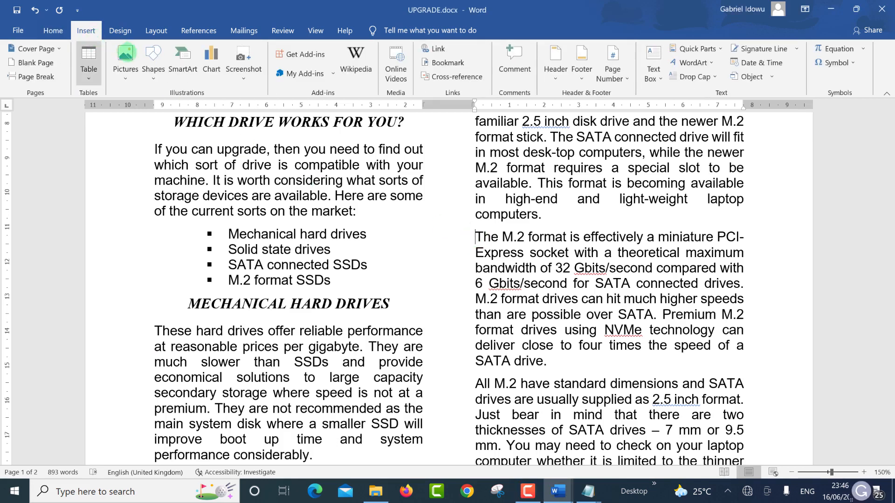
click(124, 77)
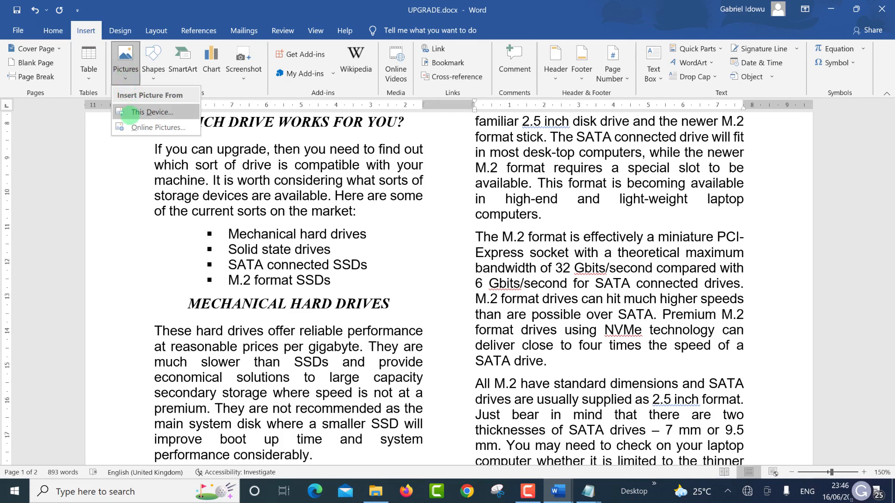
click(179, 110)
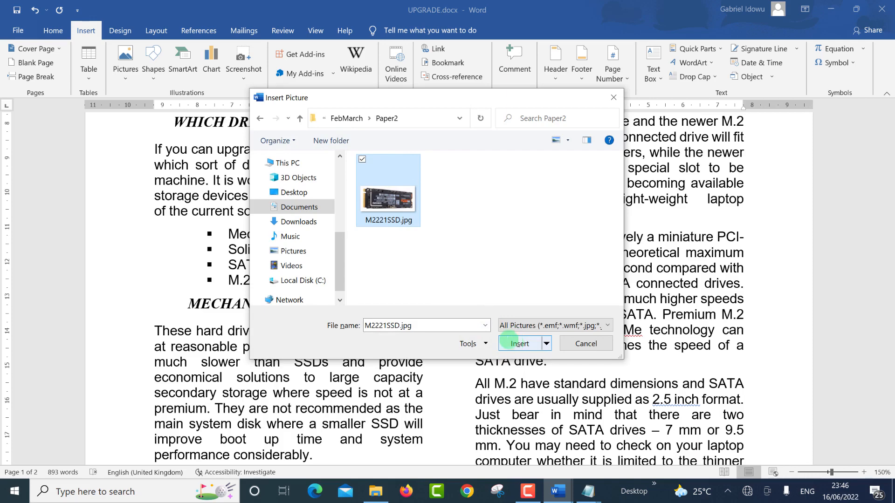
click(515, 343)
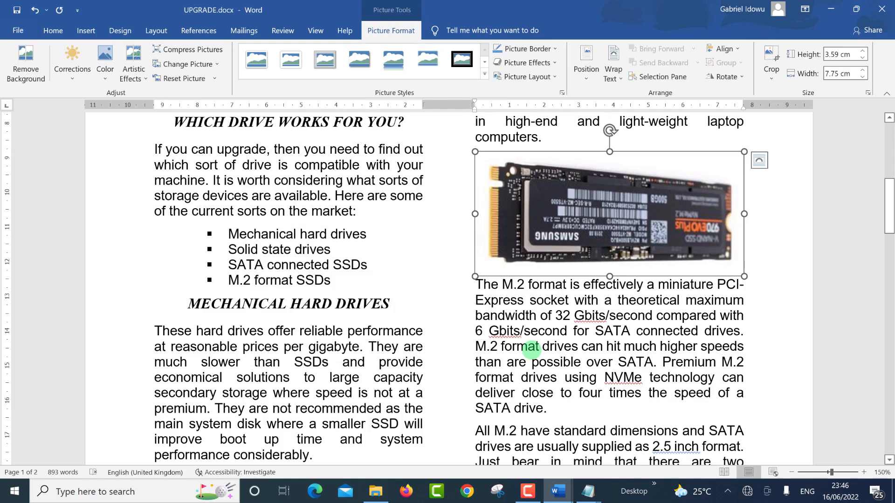
key(alt+Tab)
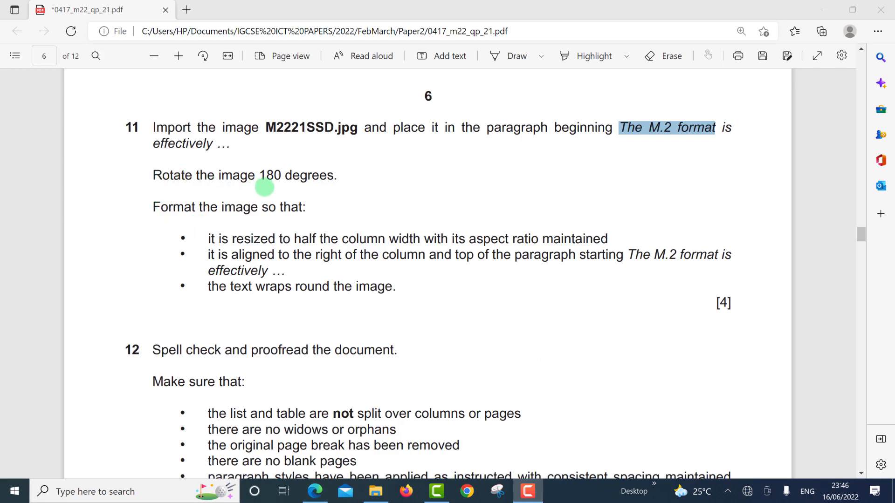
Step: Set the SSD picture's rotation to 180° in More Rotation Options
key(alt+Tab)
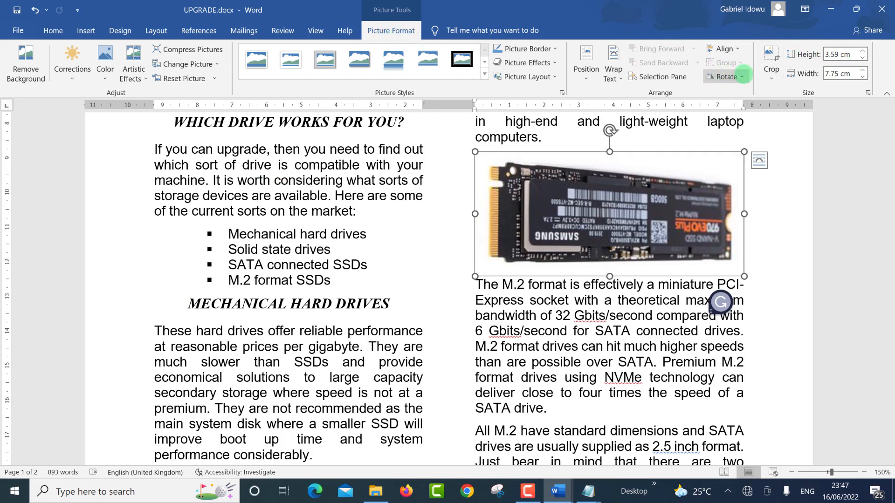
click(741, 76)
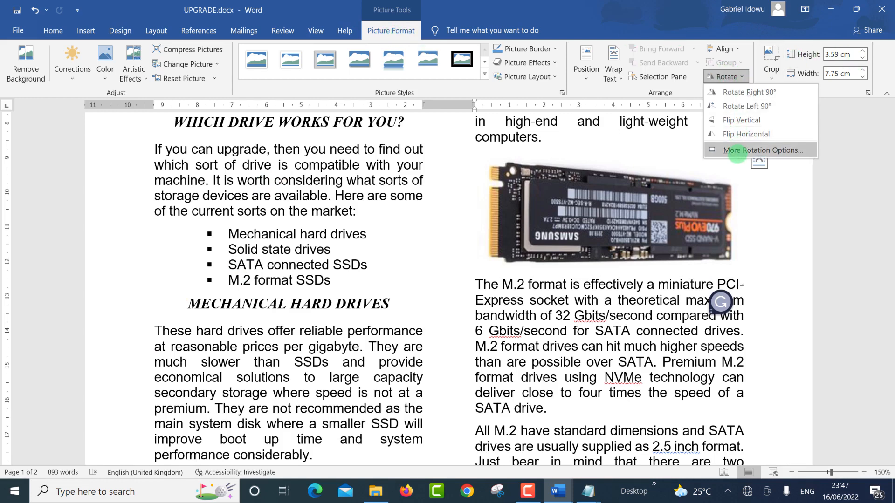
click(737, 151)
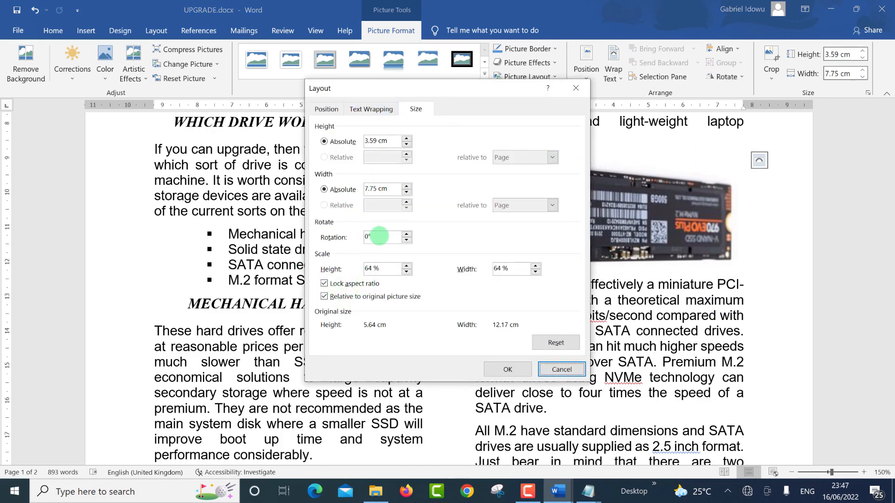
drag(378, 237, 356, 230)
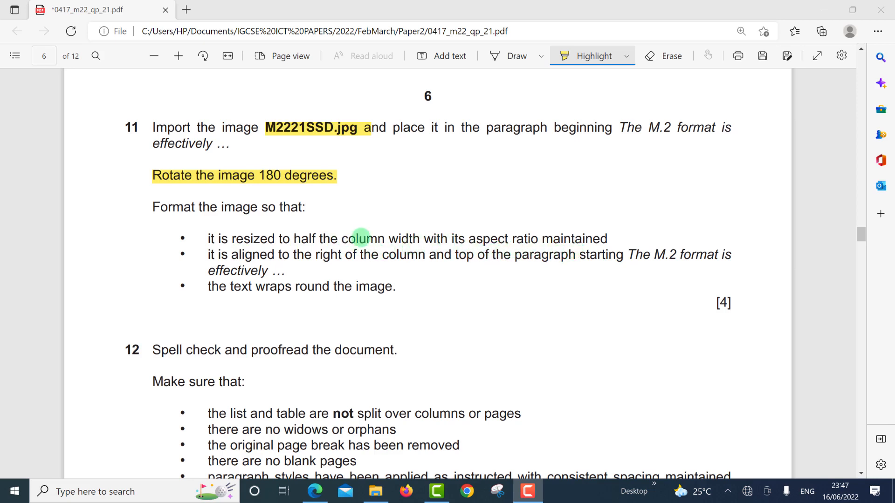
click(364, 238)
drag(505, 235, 614, 237)
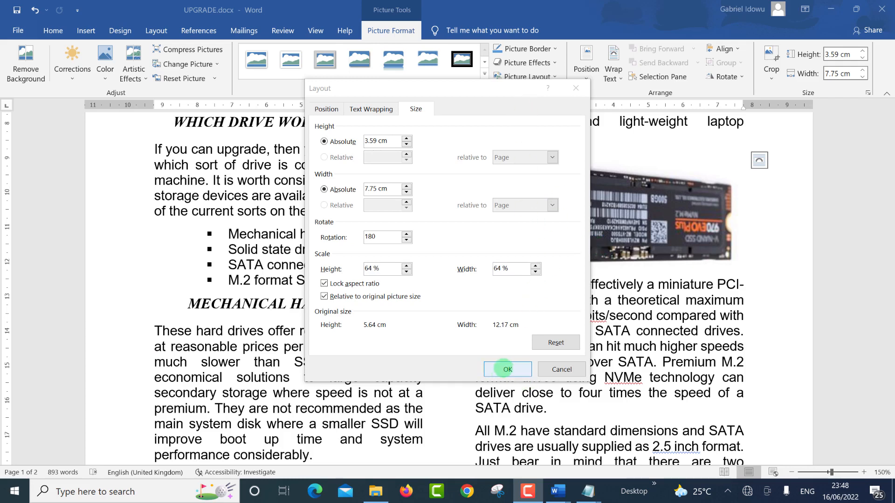
click(507, 369)
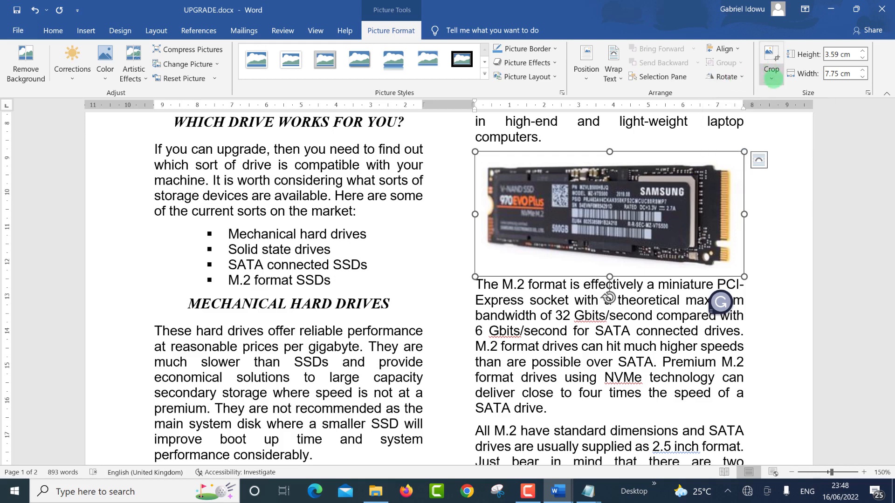
Step: Set the SSD picture's width to 3.8 cm with aspect ratio locked, making it 1.76 cm high
click(771, 77)
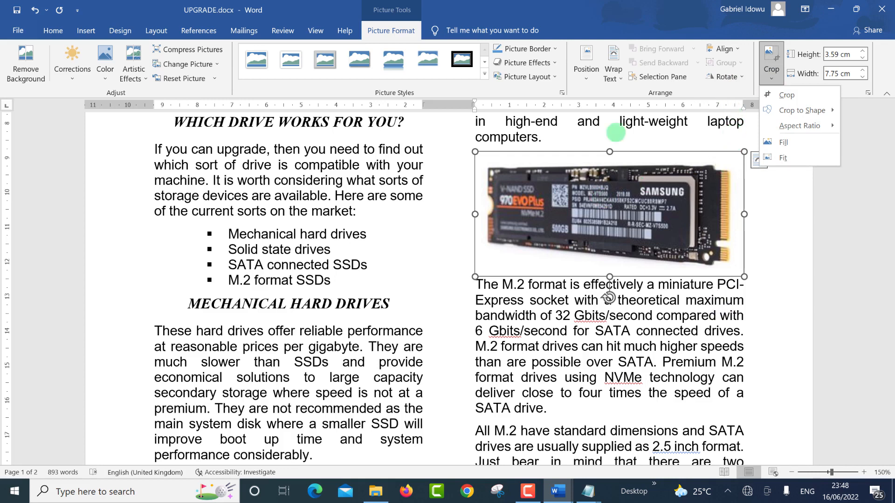
click(860, 134)
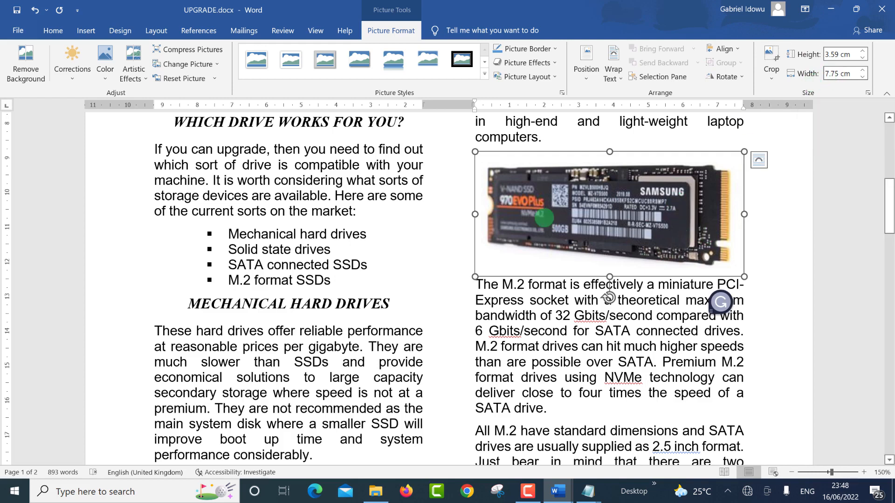
click(825, 73)
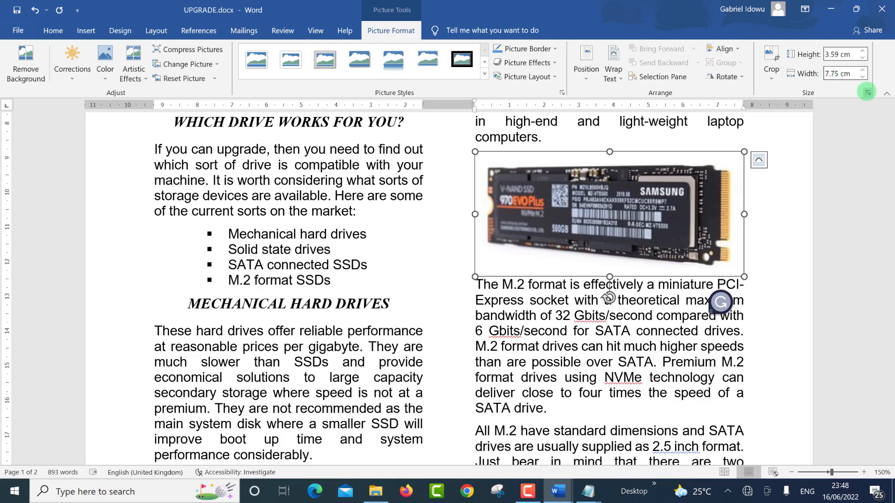
click(867, 92)
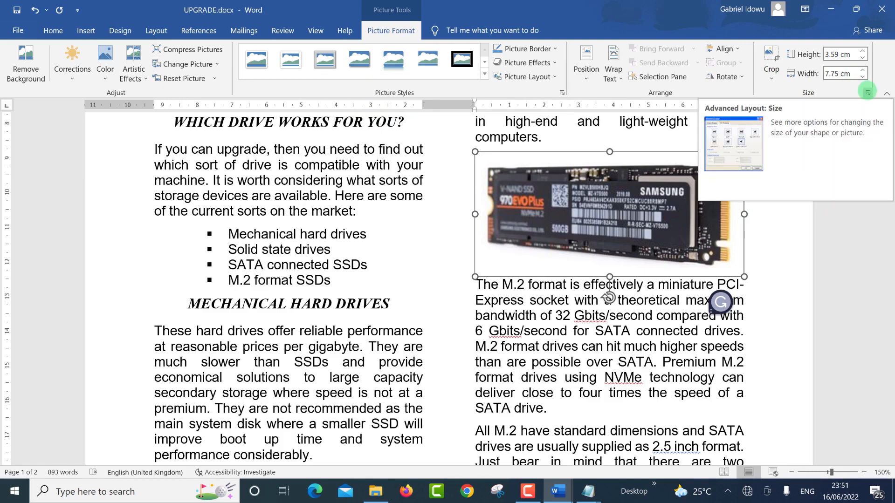
click(867, 91)
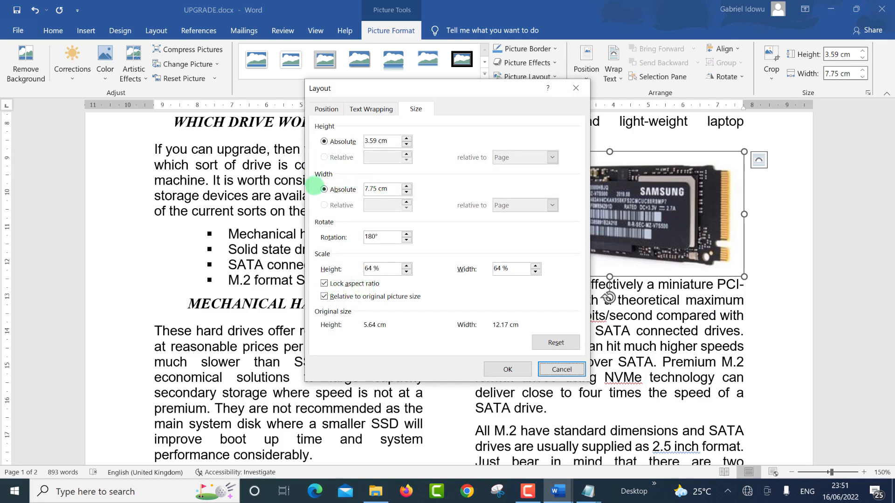
drag(389, 189, 355, 183)
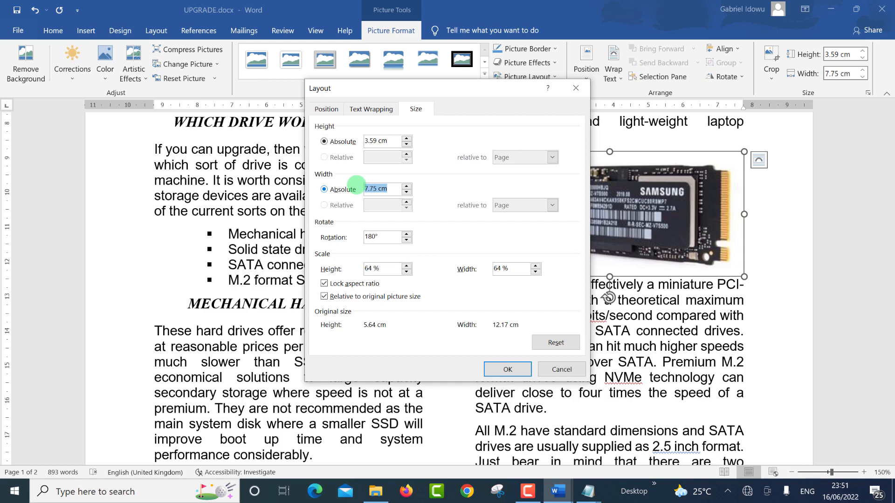
text(3.8)
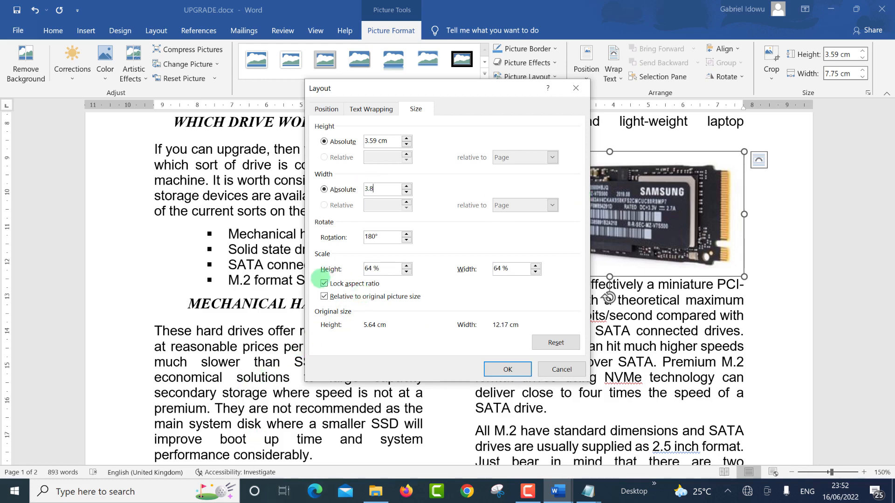
click(501, 370)
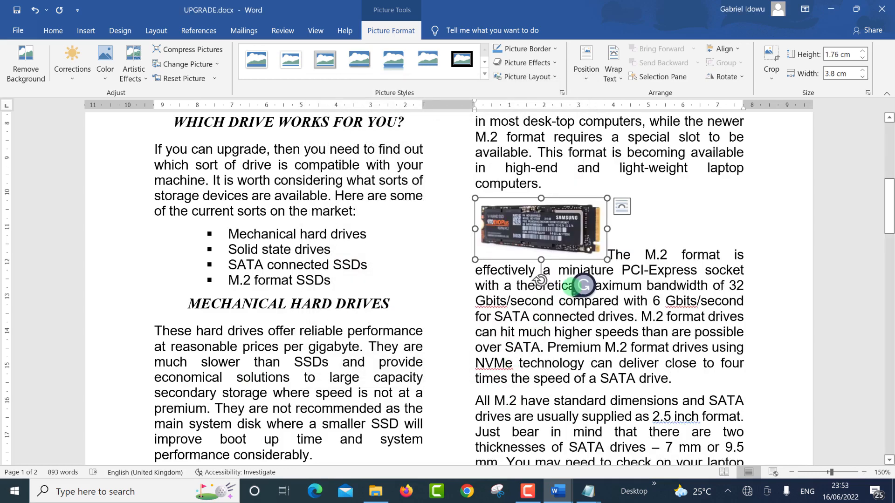
key(alt+Tab)
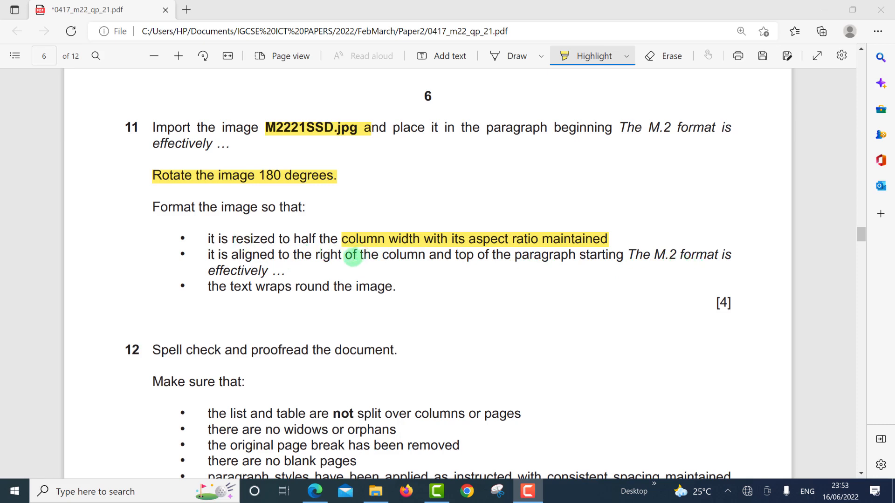
Step: Highlight question 11's right-and-top alignment requirement in the exam paper, then go back to Word
click(387, 264)
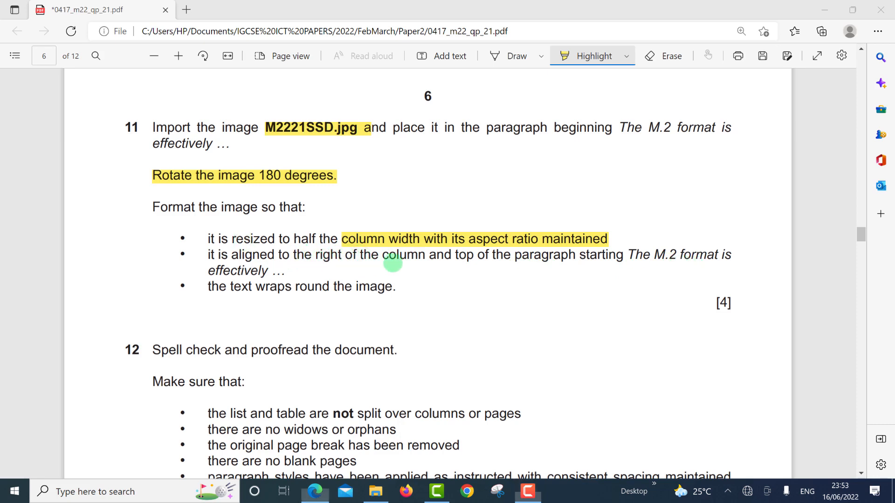
drag(587, 261, 589, 260)
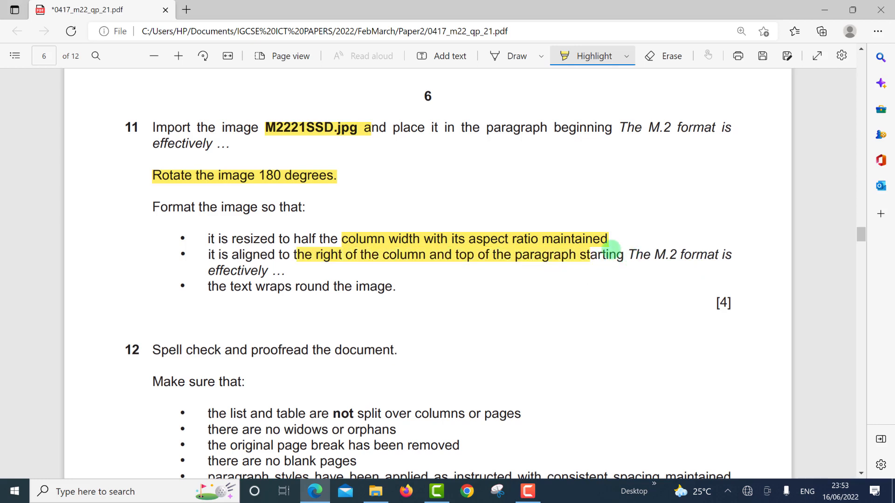
key(alt+Tab)
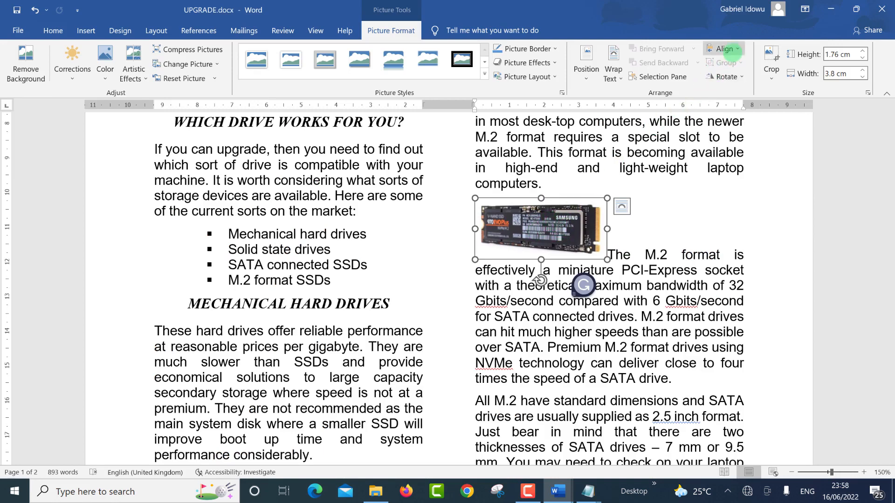
Step: Drag the SSD picture to the column's right edge, level with 'The M.2 format is' paragraph
click(730, 49)
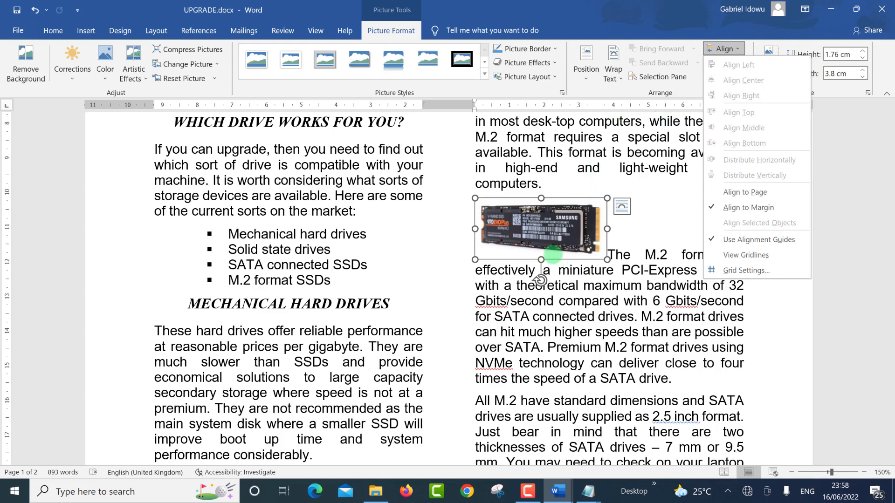
click(553, 254)
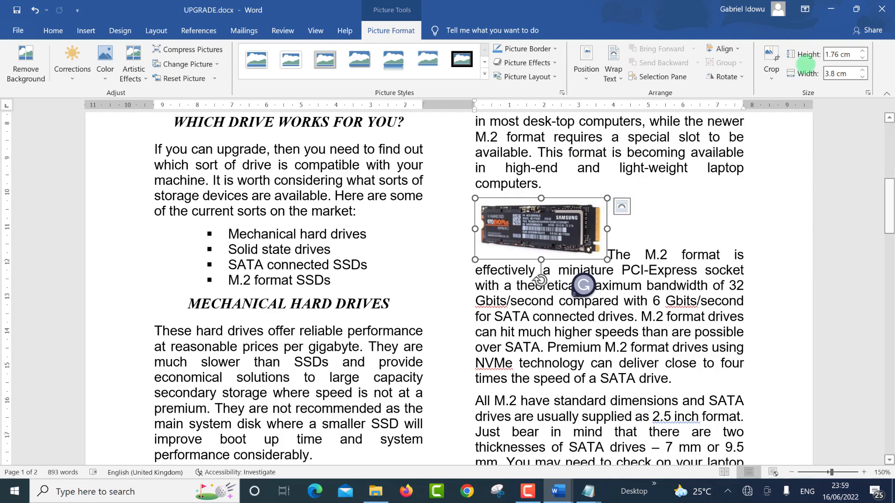
click(725, 49)
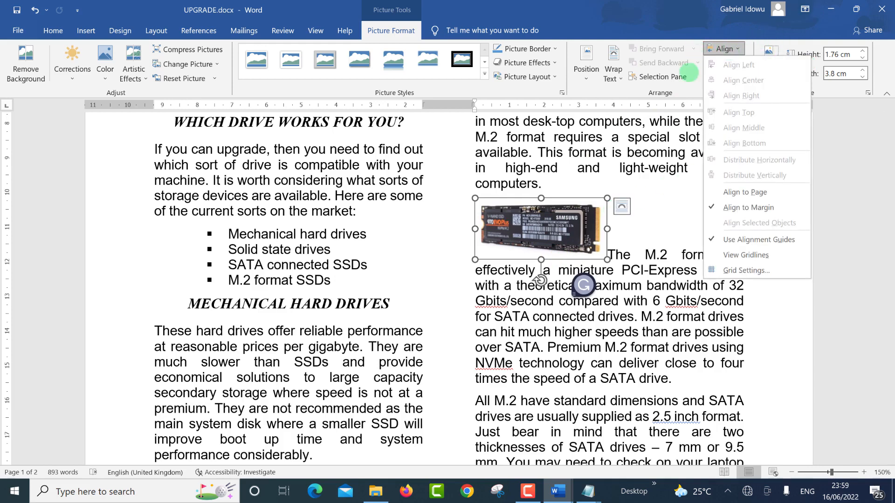
click(634, 219)
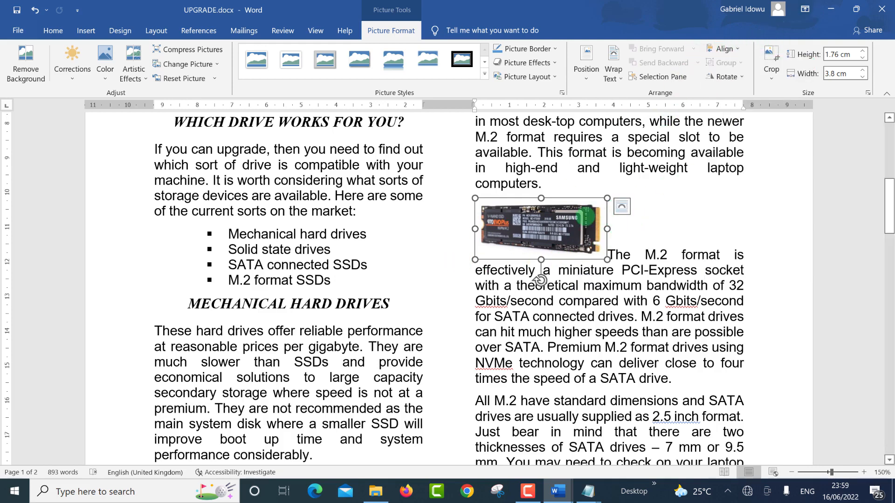
drag(586, 216, 743, 238)
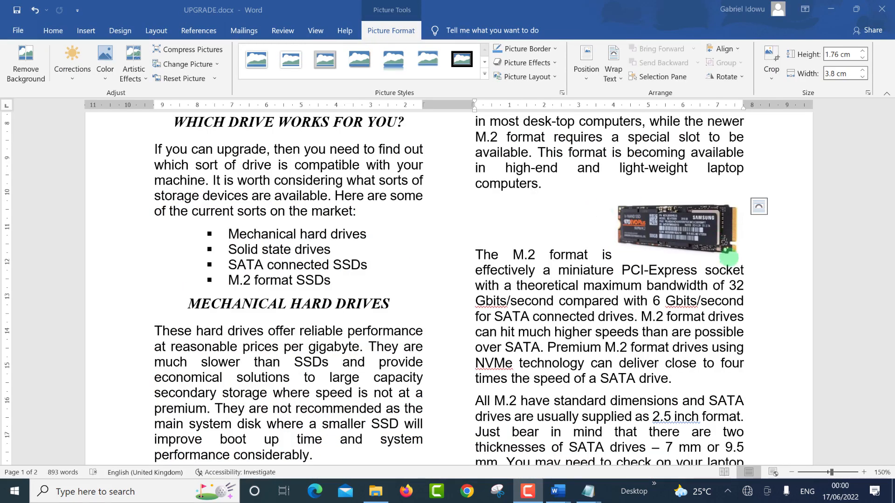
click(717, 246)
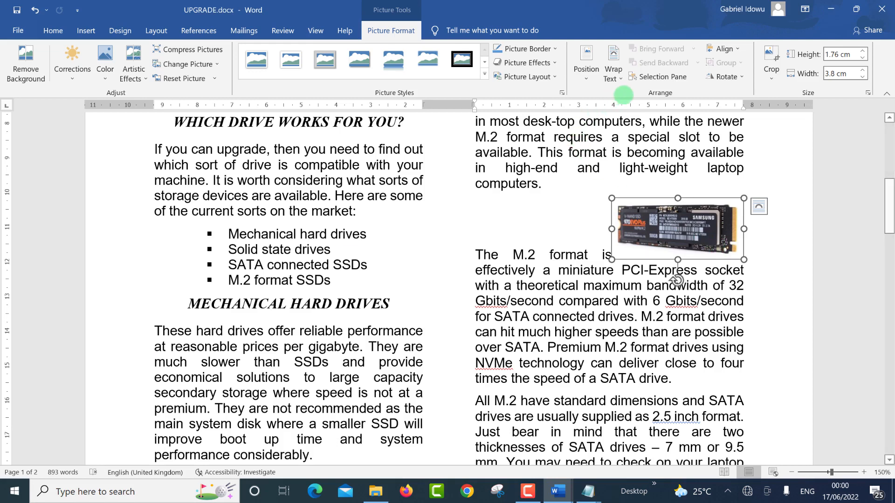
Step: Give the SSD picture Square text wrapping and snap it to the M.2 paragraph's top-right corner
click(613, 71)
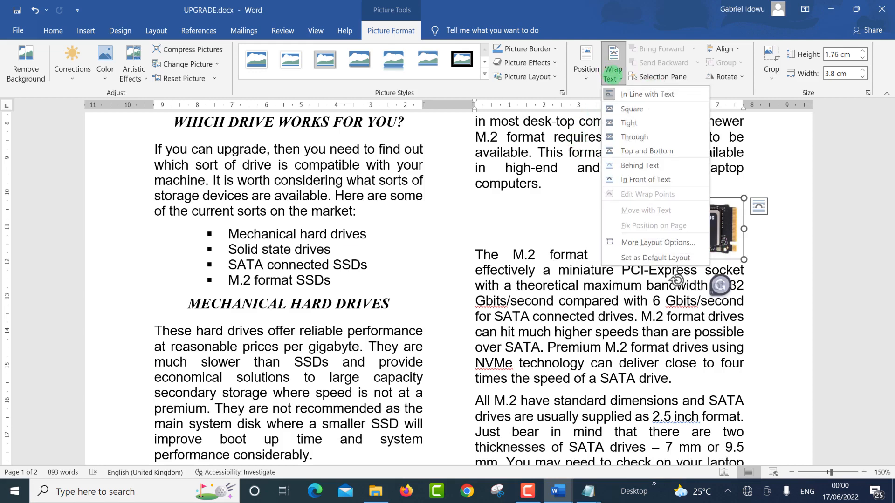
click(632, 108)
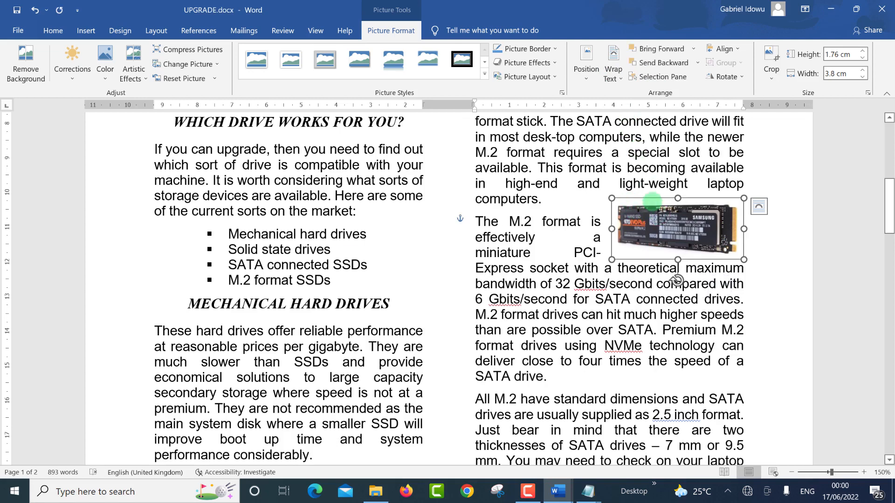
drag(651, 200, 654, 218)
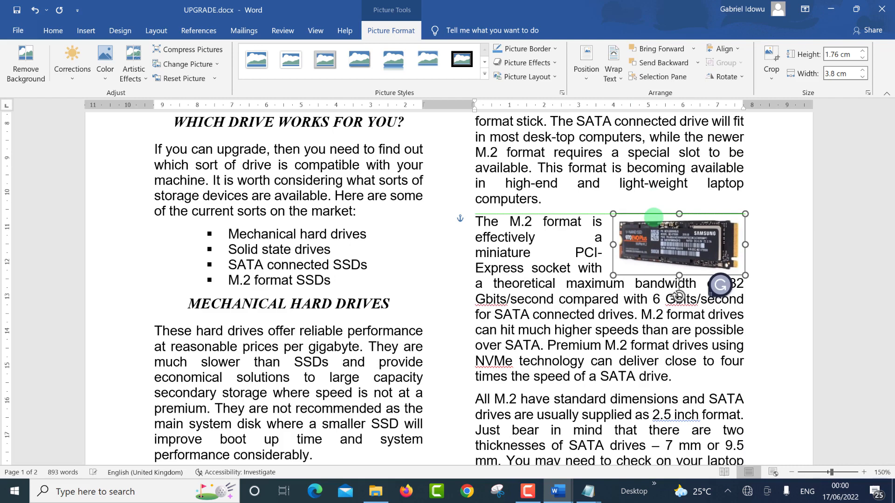
drag(654, 217, 649, 218)
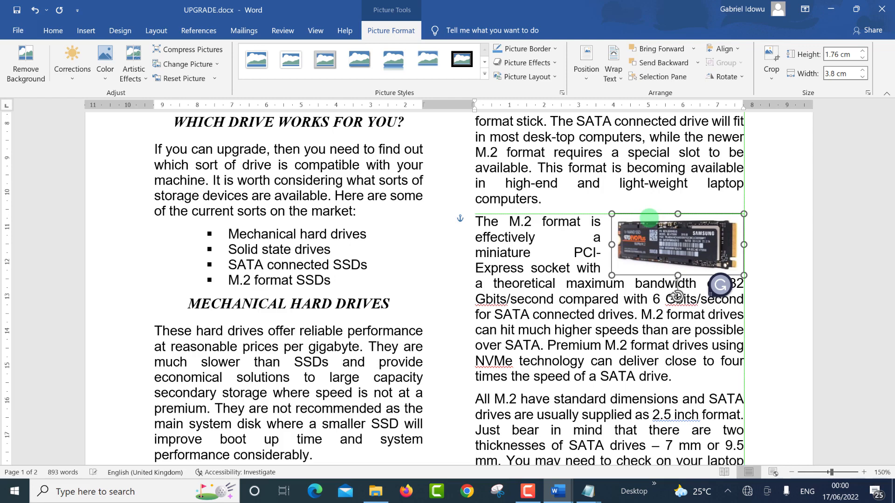
drag(648, 218, 649, 218)
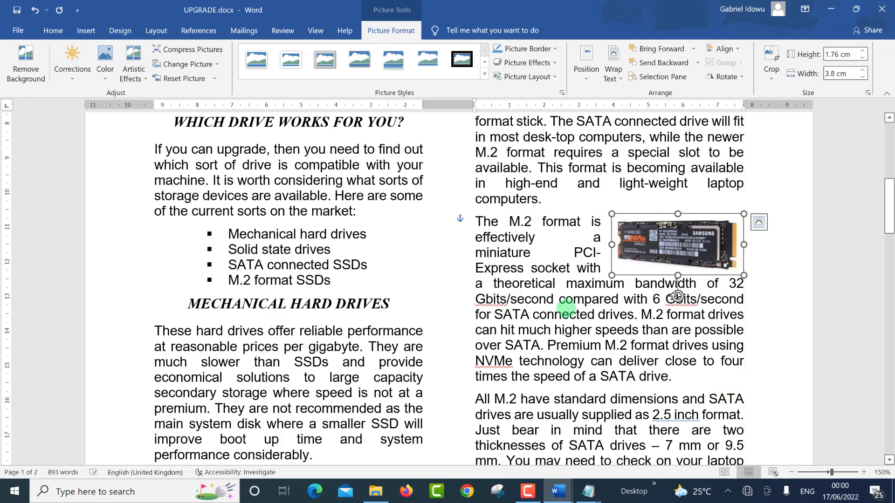
click(569, 313)
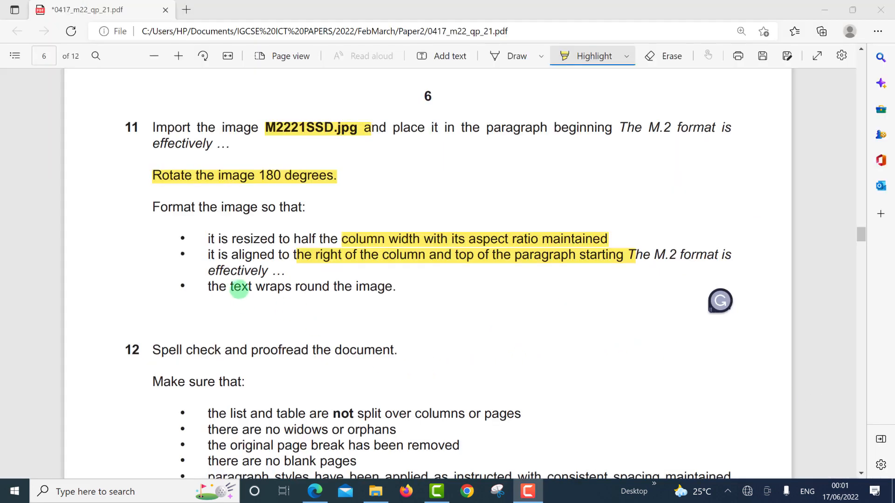
Step: Highlight 'text wraps round the image' in question 11 and the table-not-split rule in question 12
click(233, 281)
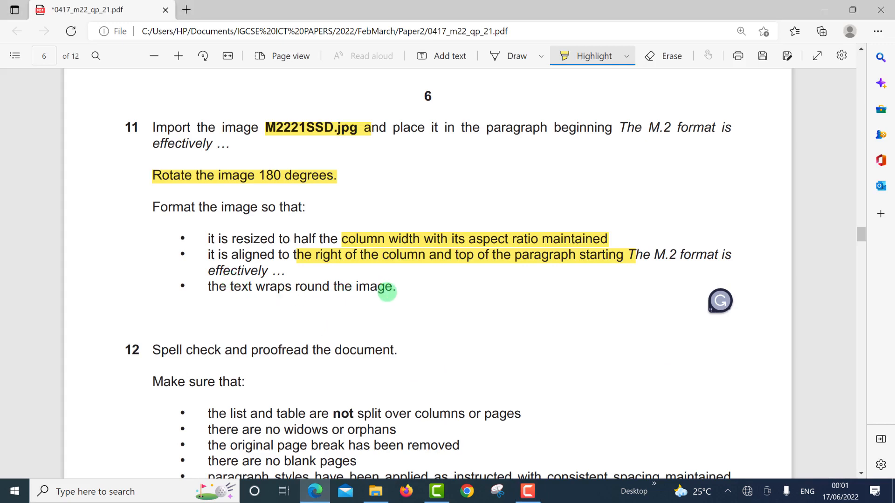
drag(232, 287, 333, 287)
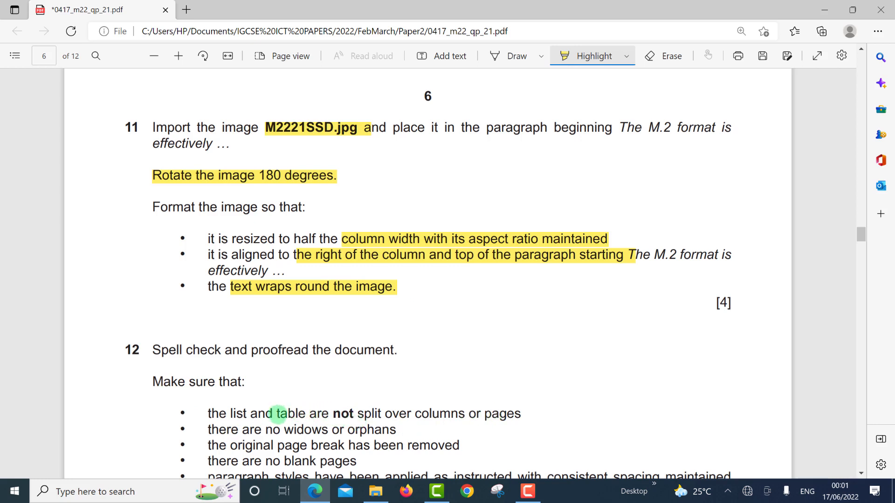
click(278, 414)
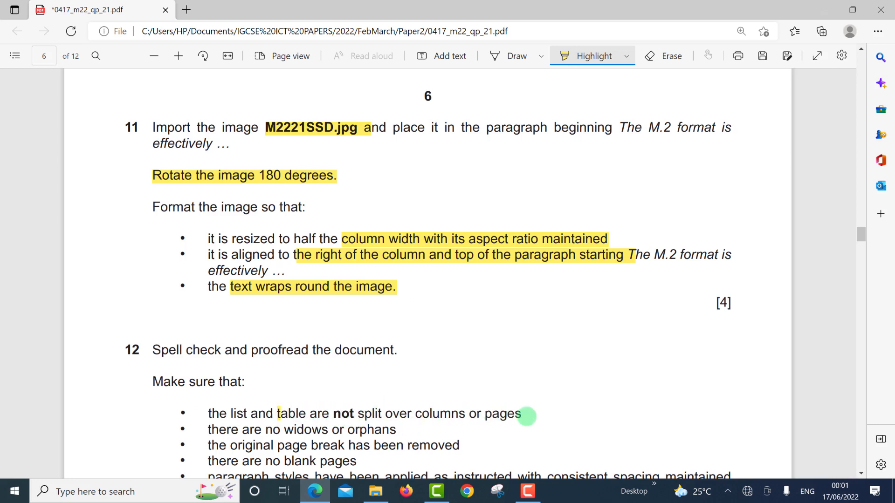
drag(527, 416, 526, 415)
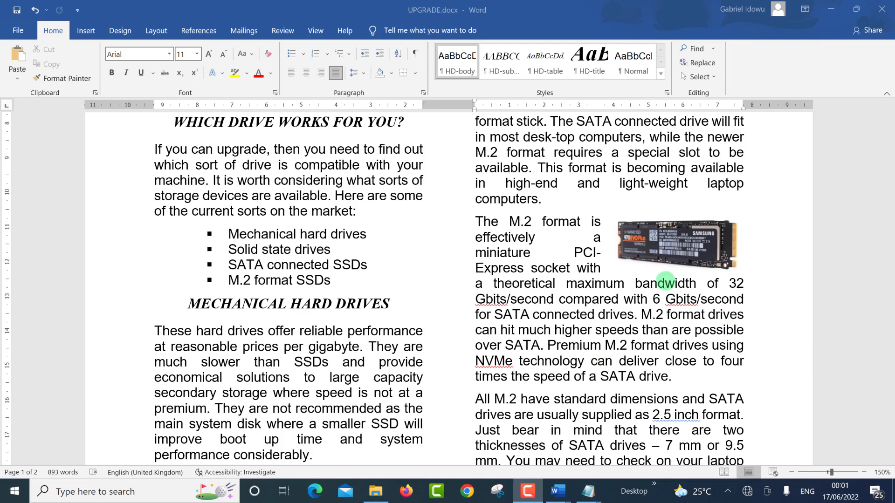
Step: Insert a page break after the Capacity paragraph so the table starts a new page
drag(888, 212, 888, 94)
drag(890, 148, 890, 271)
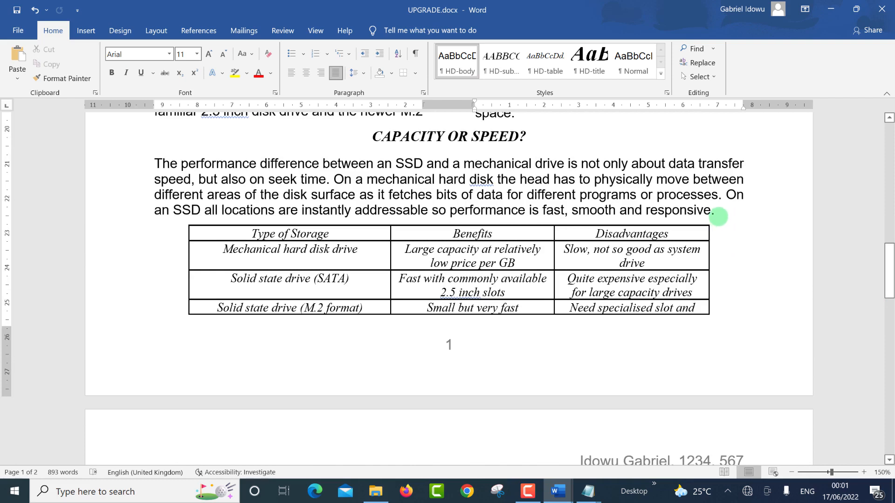
click(718, 215)
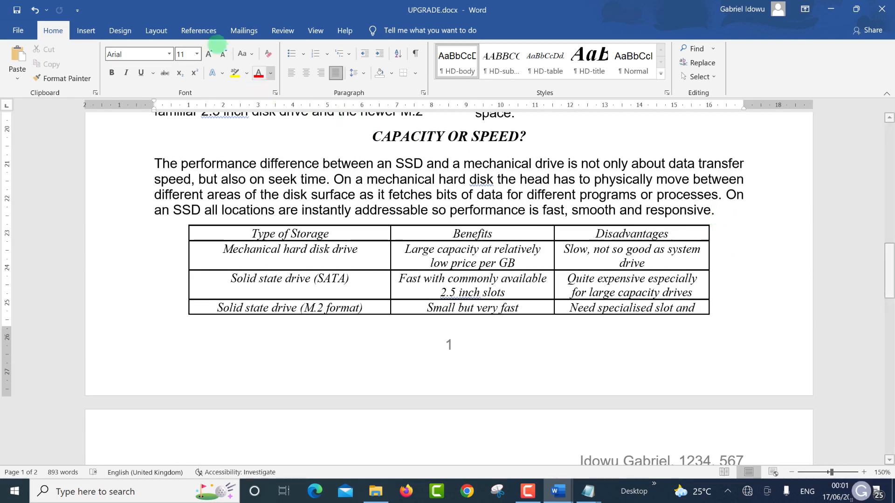
click(87, 31)
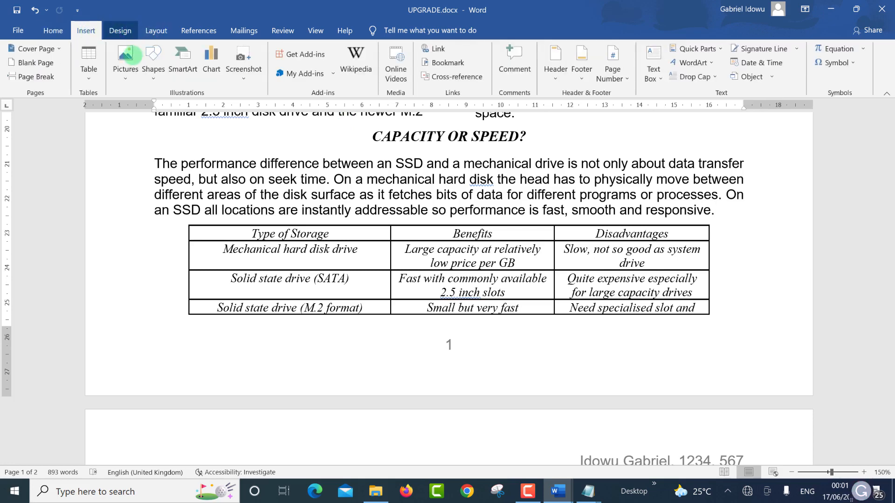
click(136, 36)
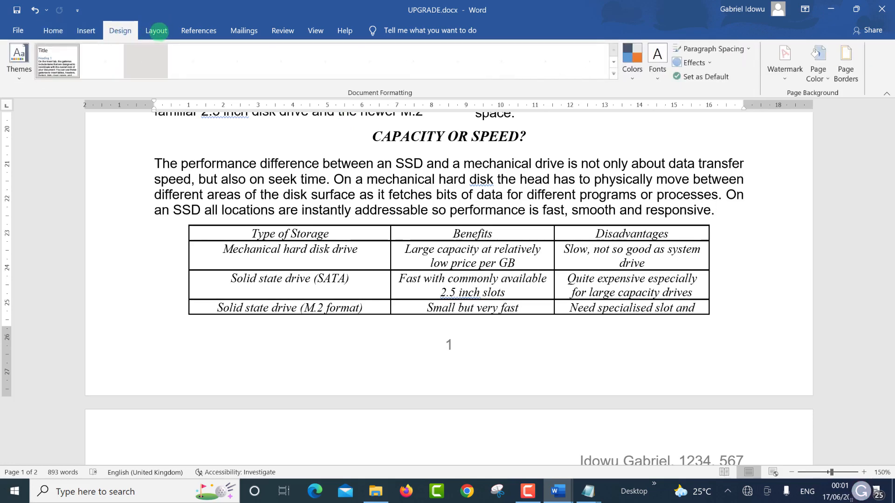
click(156, 31)
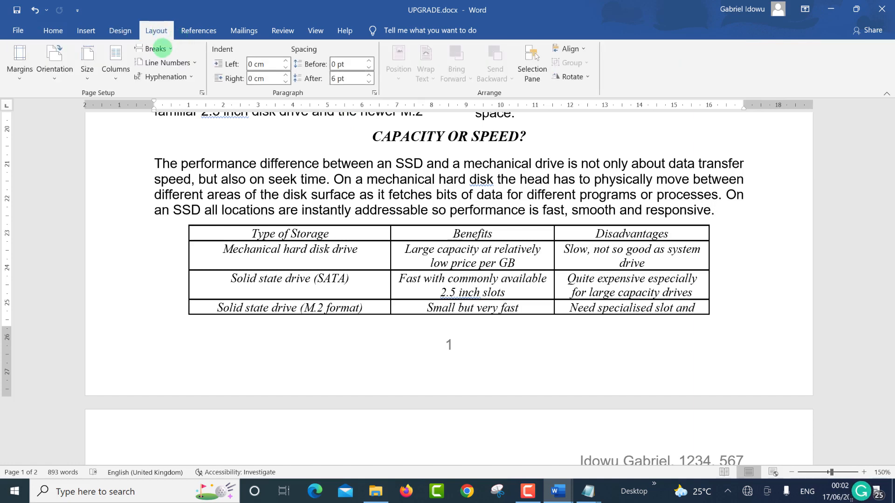
click(168, 48)
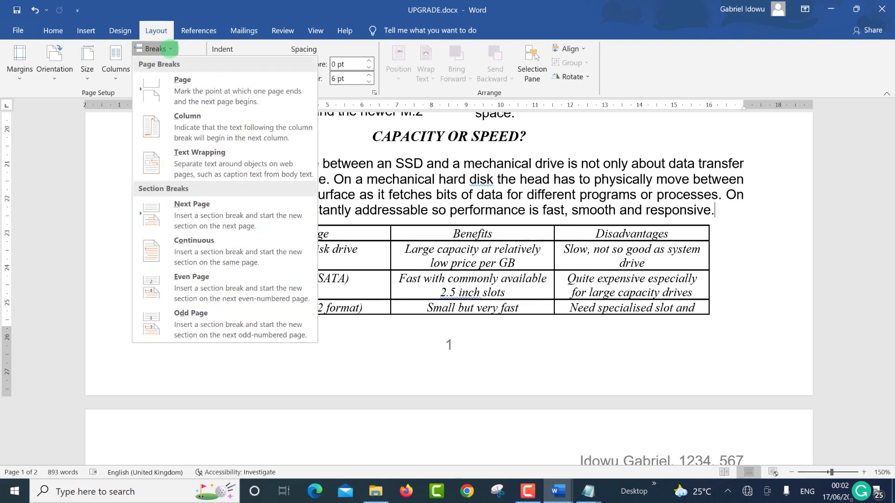
click(169, 48)
click(169, 48)
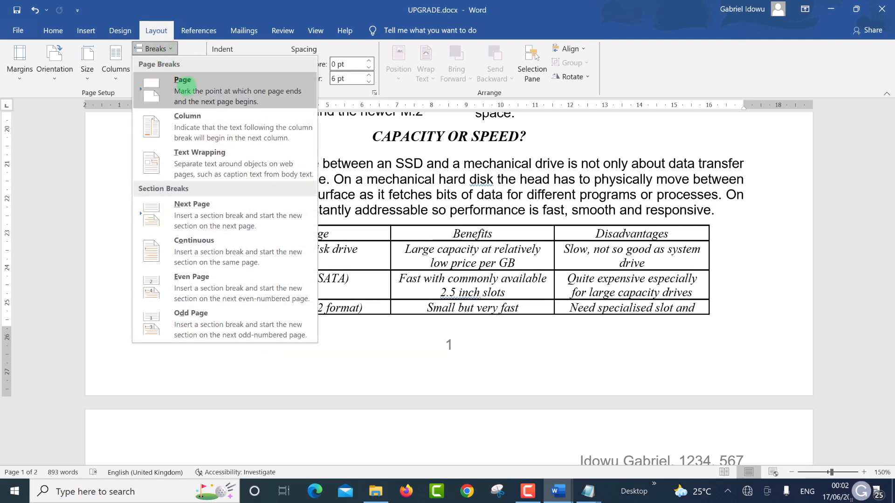
click(200, 96)
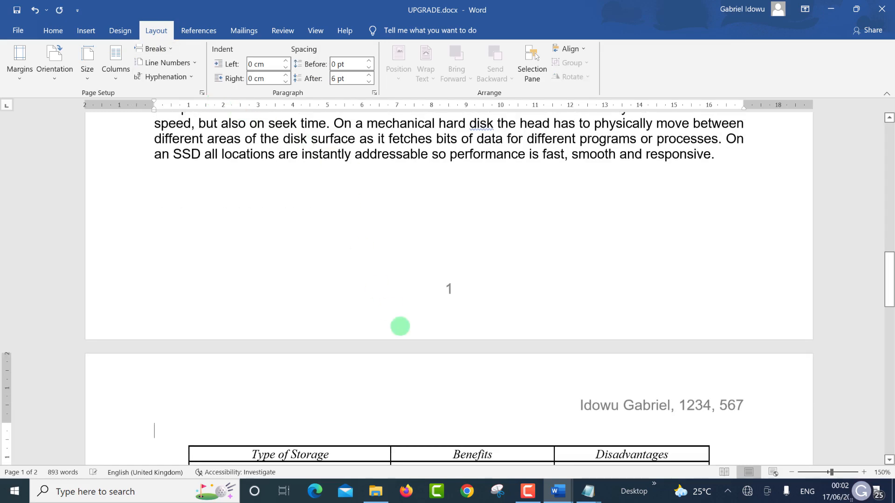
Step: Delete the empty line above the table, then highlight the brief's no-widows-or-orphans requirement
scroll(455, 364, down, 3)
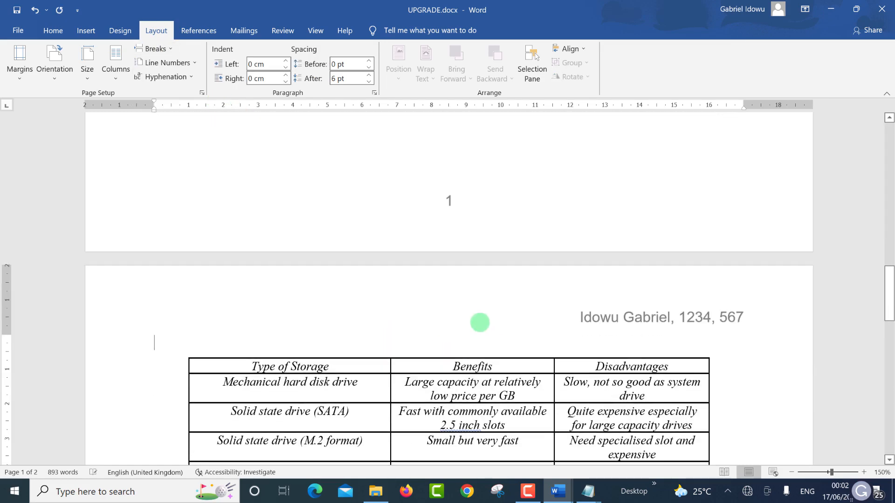
key(Delete)
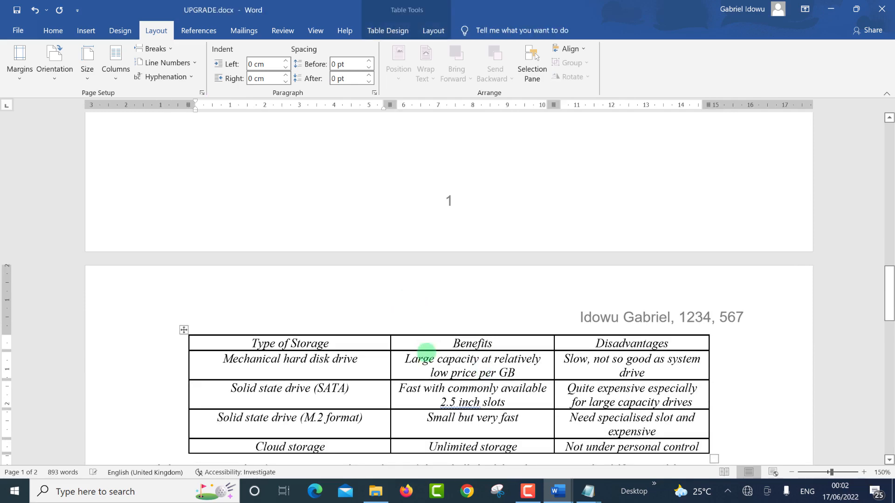
scroll(424, 363, down, 7)
scroll(426, 369, up, 15)
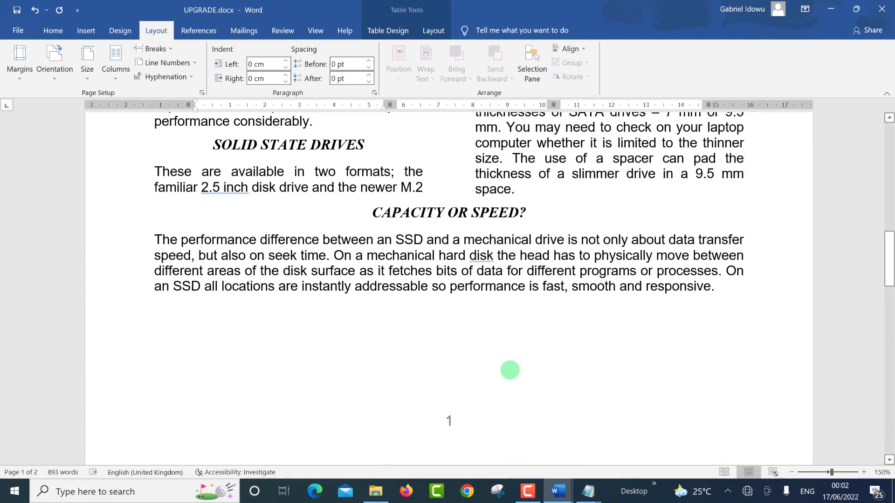
key(alt+Tab)
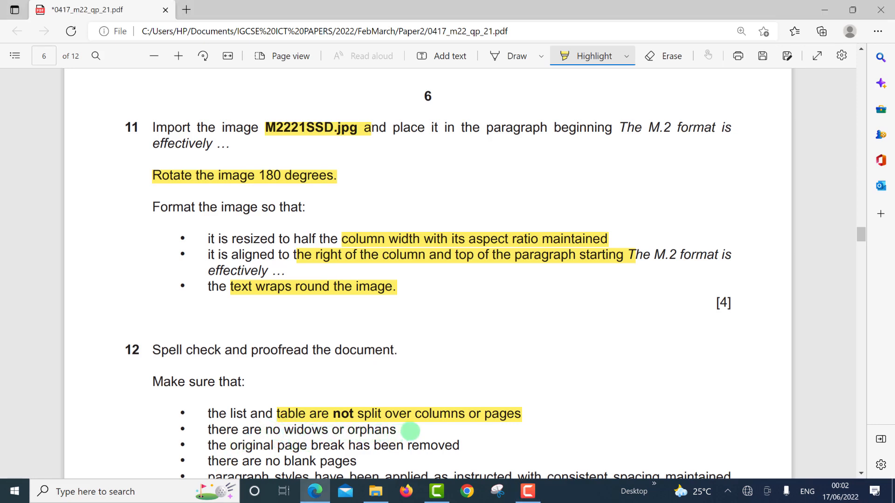
drag(267, 431, 410, 432)
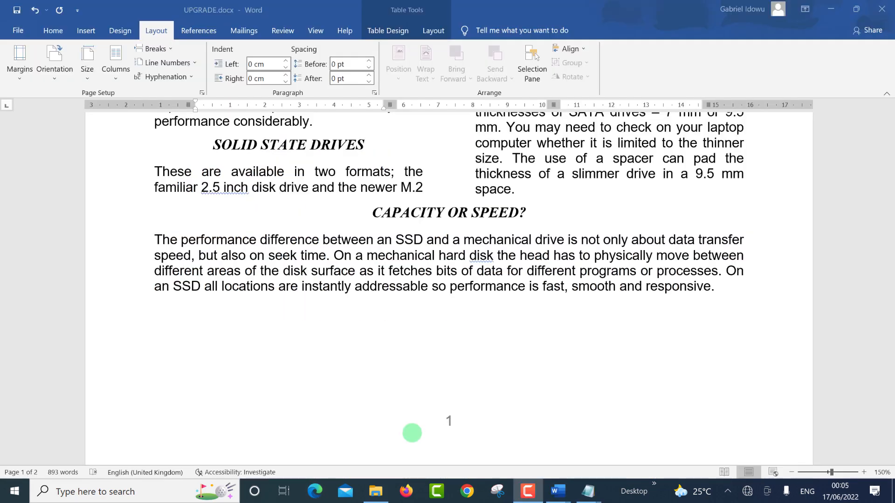
Step: Scroll through the two-page UPGRADE document to review its layout, then switch to question 12
scroll(420, 307, down, 2)
scroll(418, 303, up, 10)
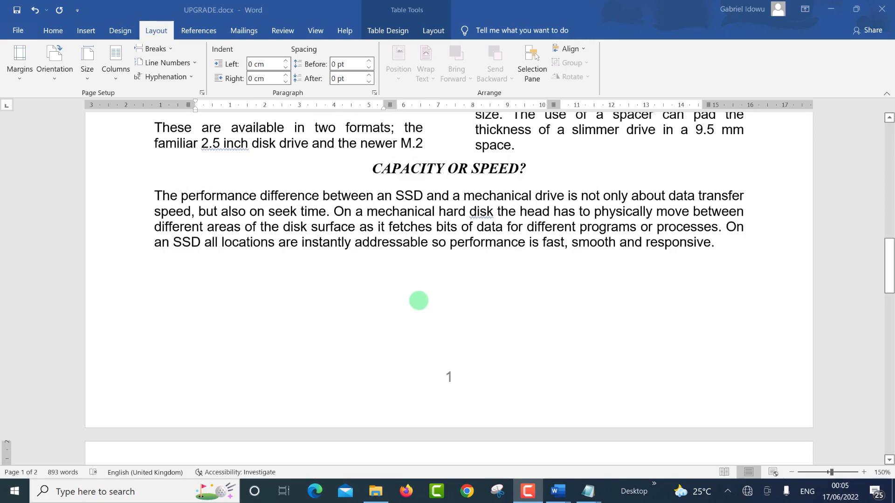
scroll(364, 255, up, 6)
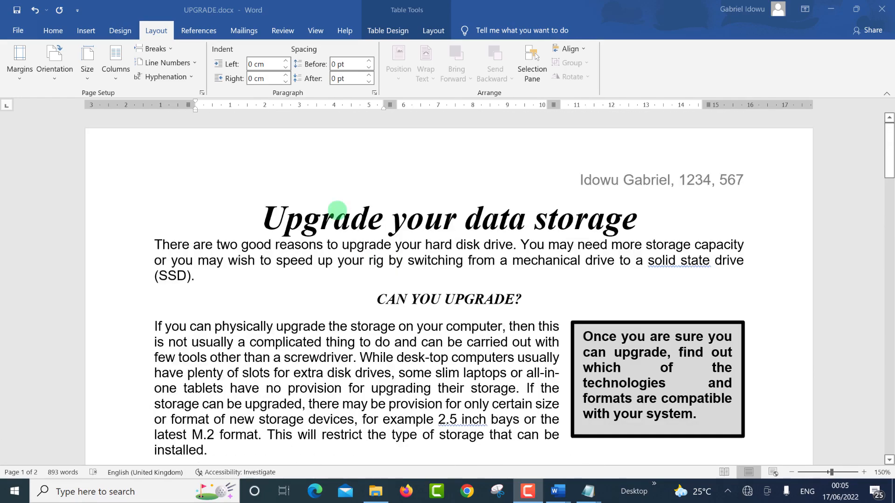
scroll(337, 211, down, 15)
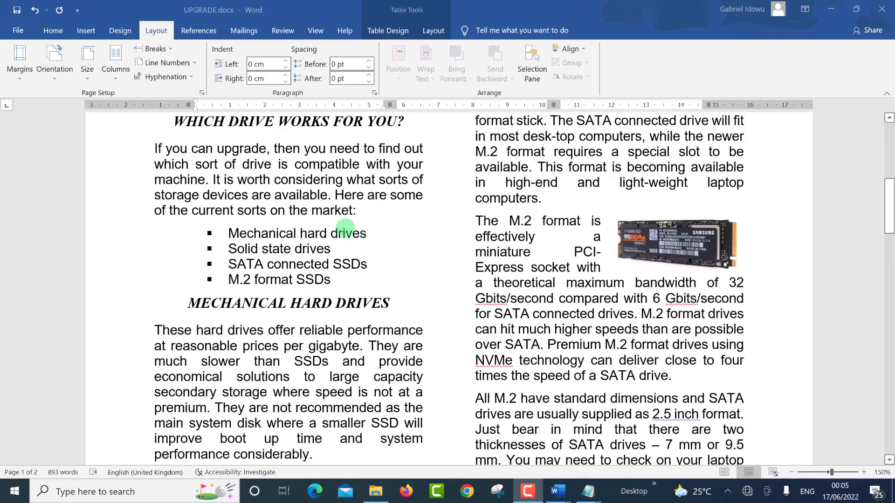
scroll(345, 229, down, 10)
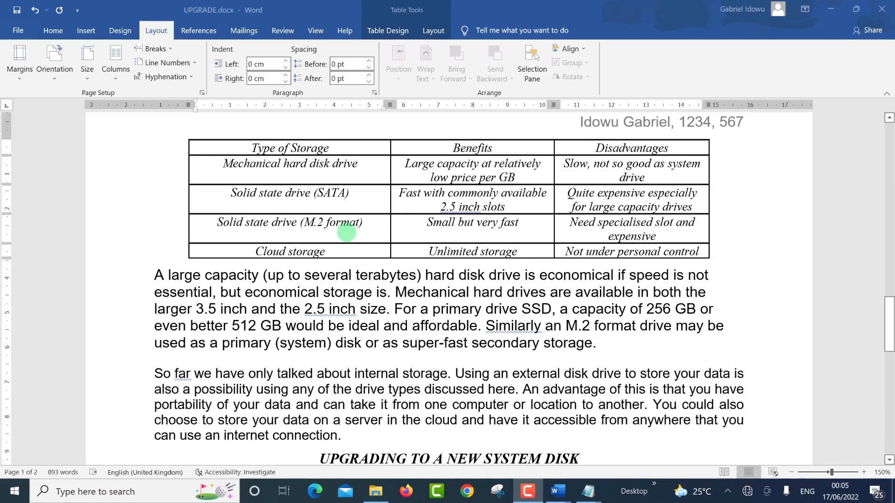
scroll(349, 230, down, 4)
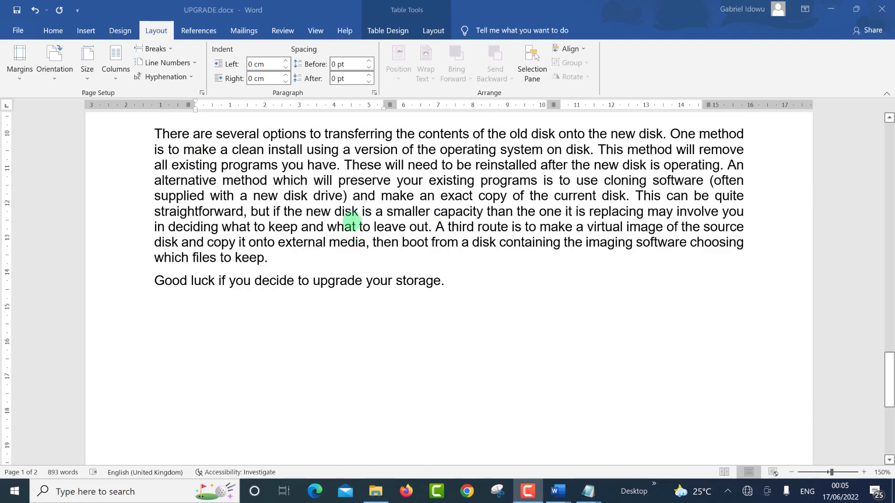
scroll(352, 219, up, 10)
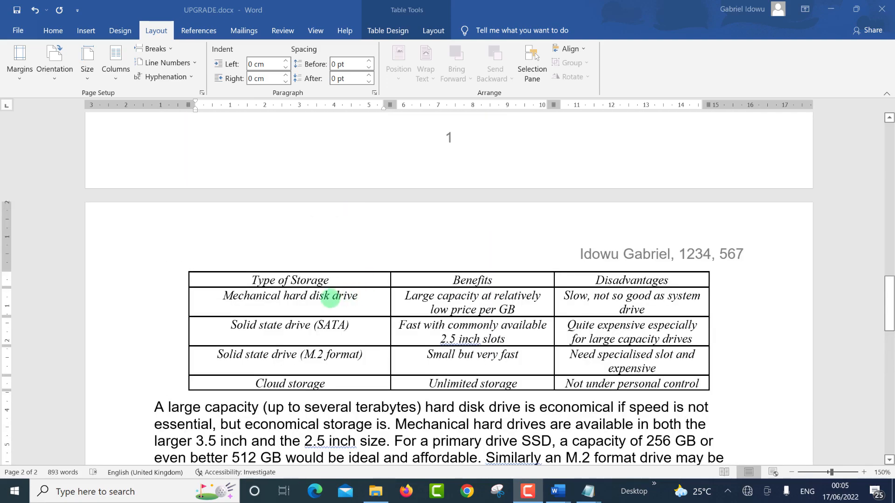
scroll(332, 293, up, 7)
scroll(339, 259, up, 6)
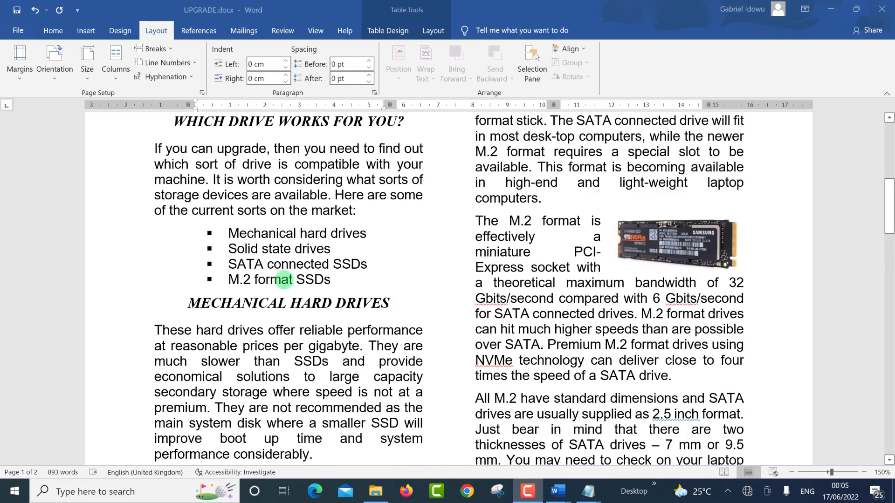
key(alt+Tab)
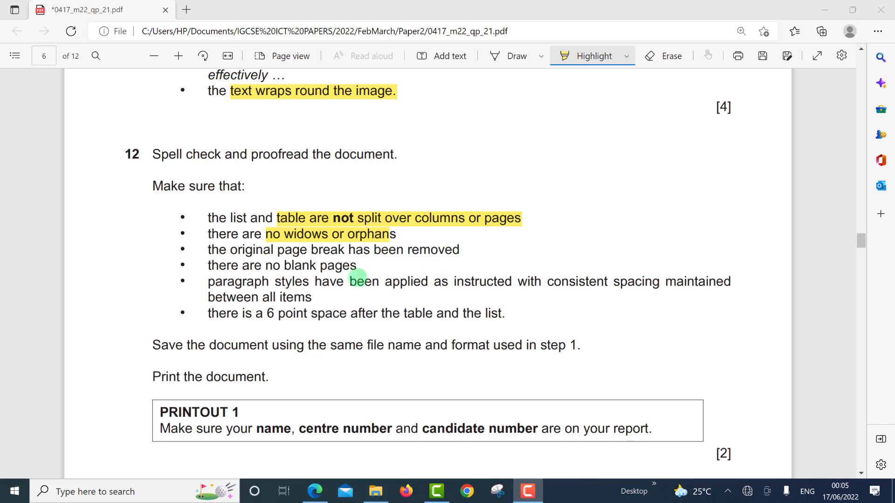
Step: Highlight question 12's page-break-removed and no-blank-pages items in the exam paper
click(207, 258)
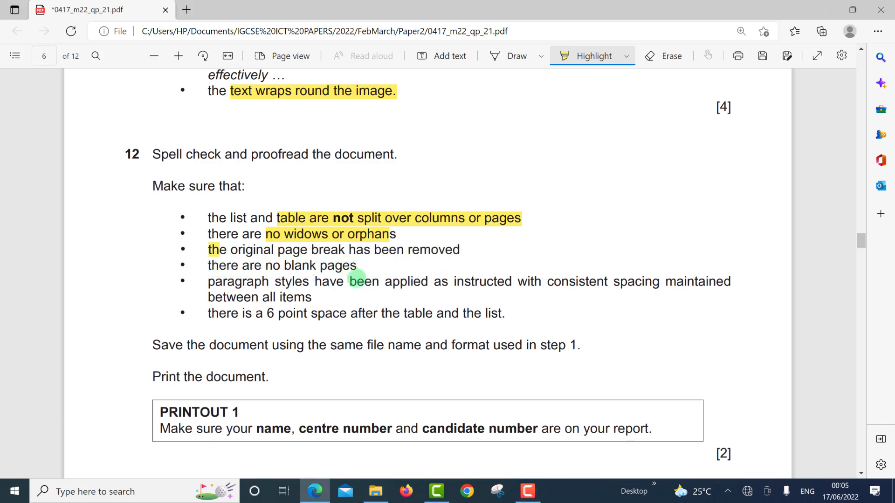
drag(391, 283, 396, 283)
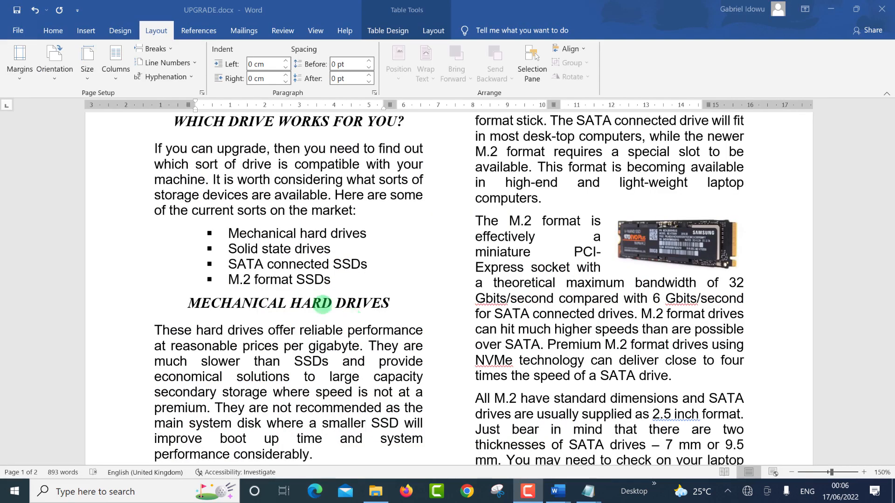
Step: On page 2, check the spacing of the paragraph below the table, then switch to the exam checklist
scroll(359, 285, up, 3)
scroll(300, 277, up, 4)
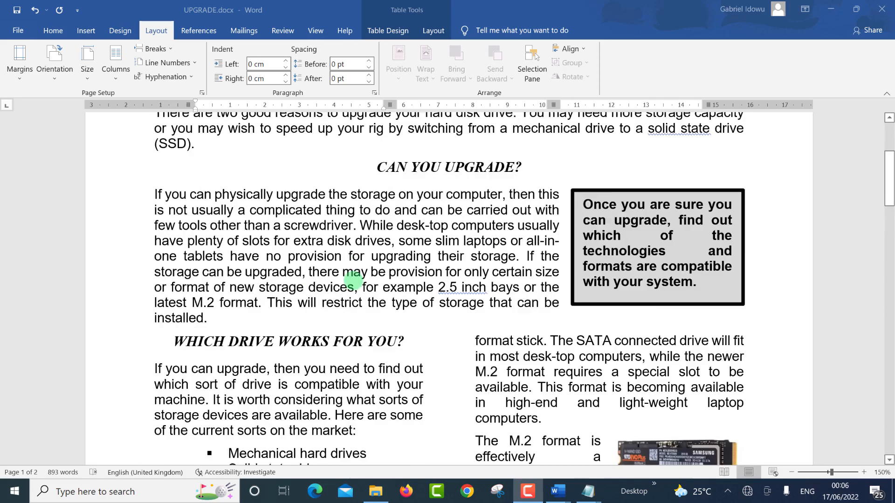
scroll(354, 289, down, 5)
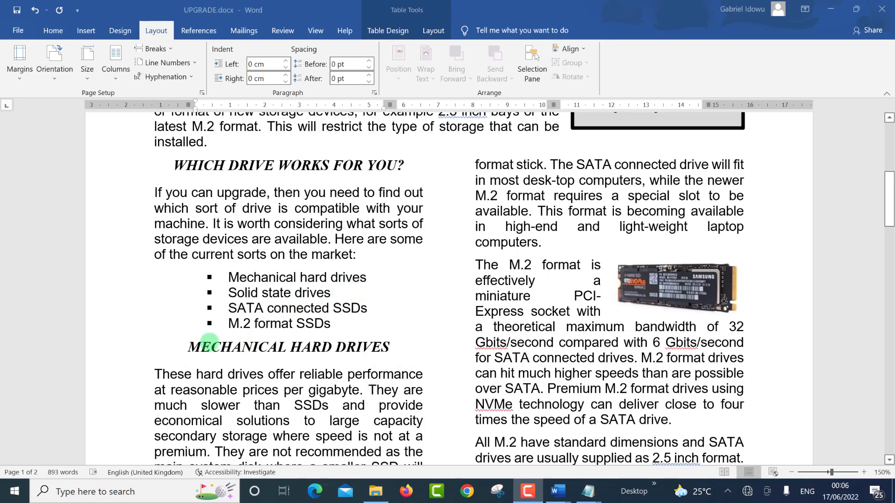
click(184, 347)
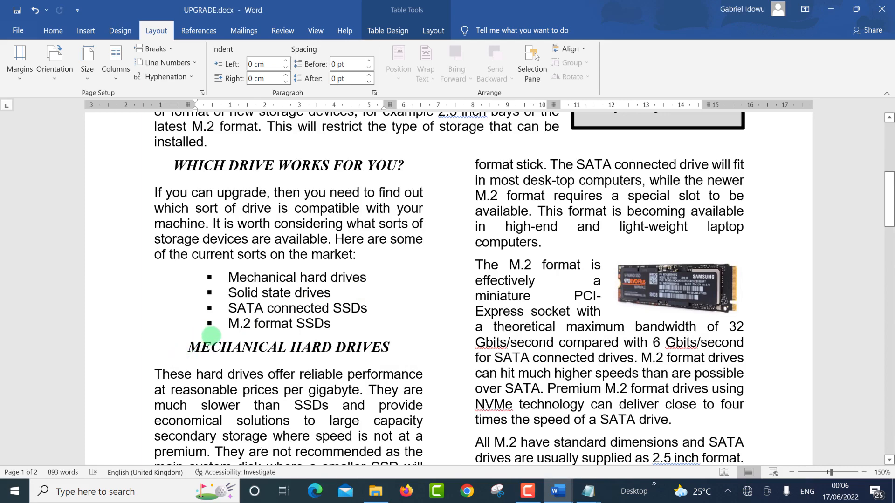
scroll(218, 334, down, 8)
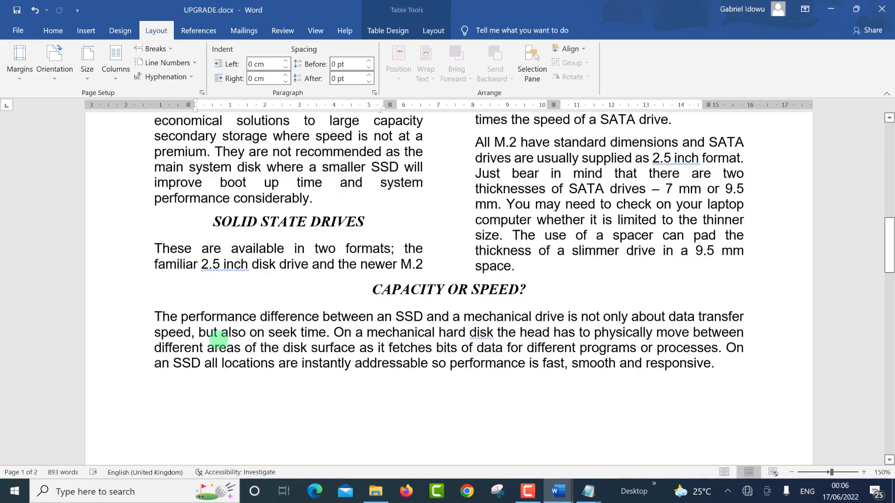
scroll(229, 360, down, 12)
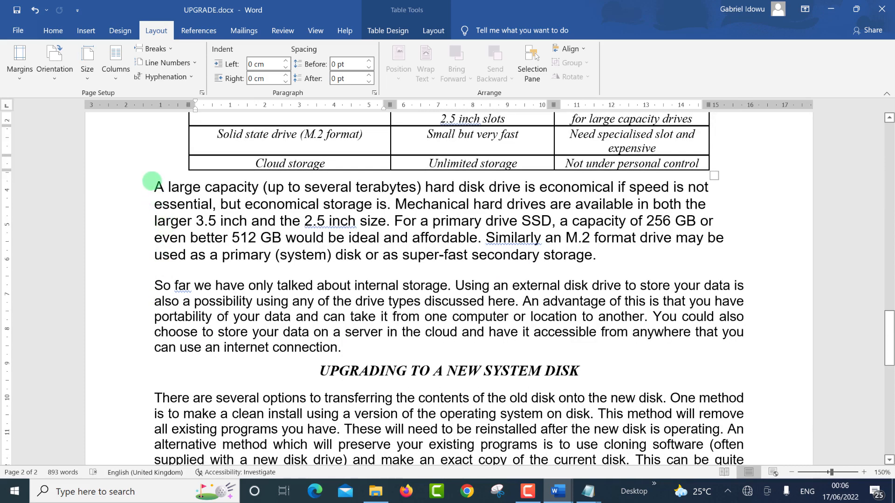
click(153, 188)
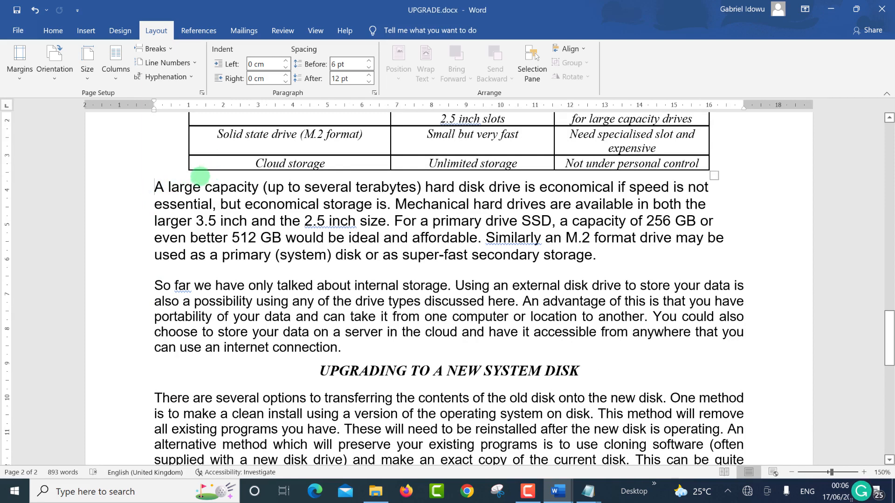
key(alt+Tab)
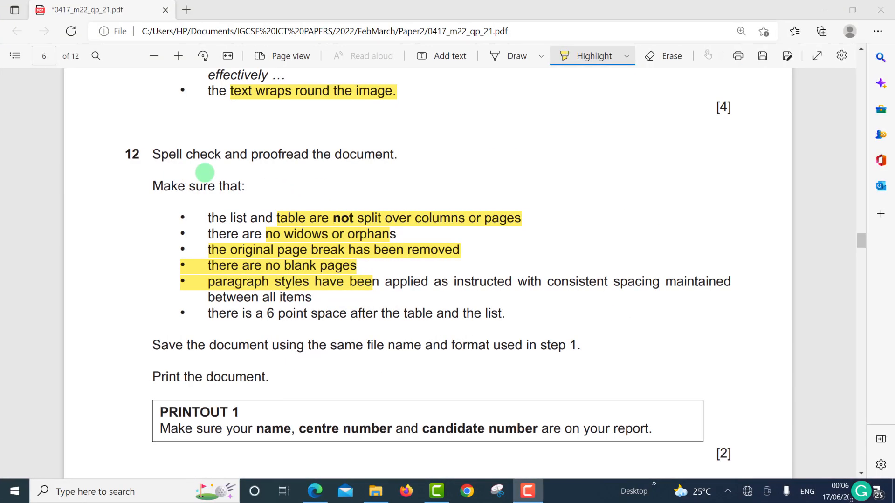
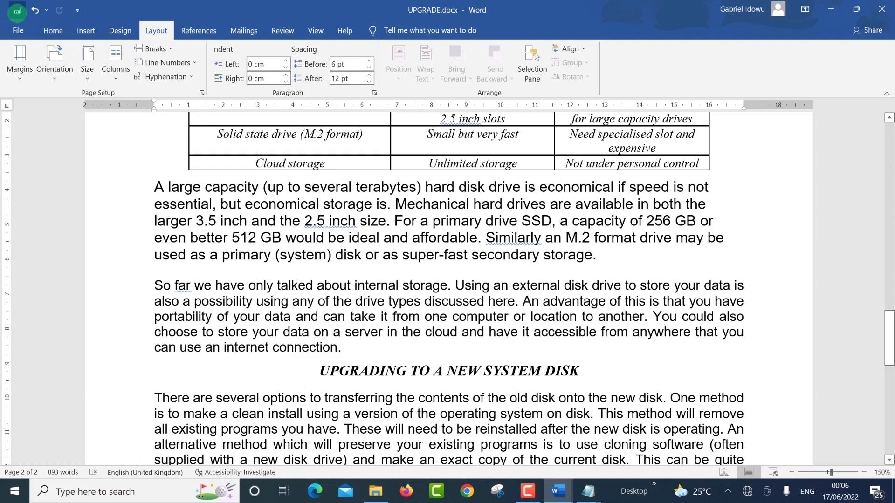
Step: Save UPGRADE.docx and return to the article title at the top of page 1
click(17, 10)
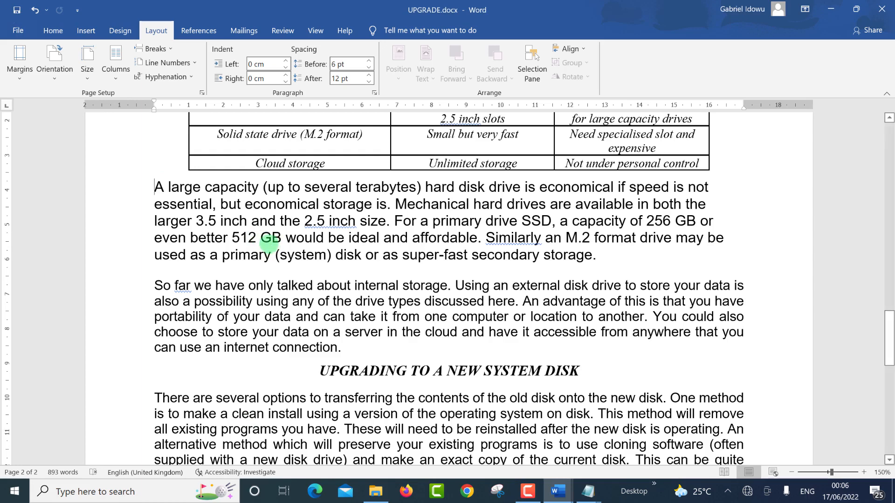
scroll(275, 242, up, 10)
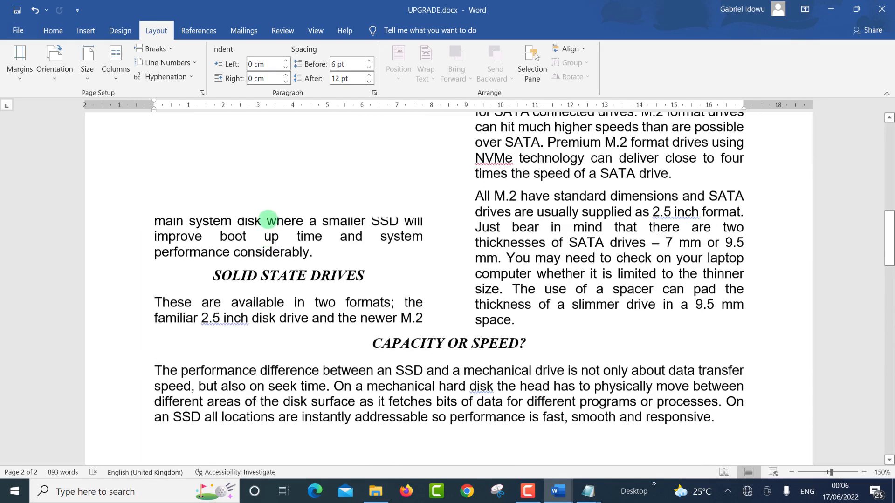
scroll(268, 219, up, 12)
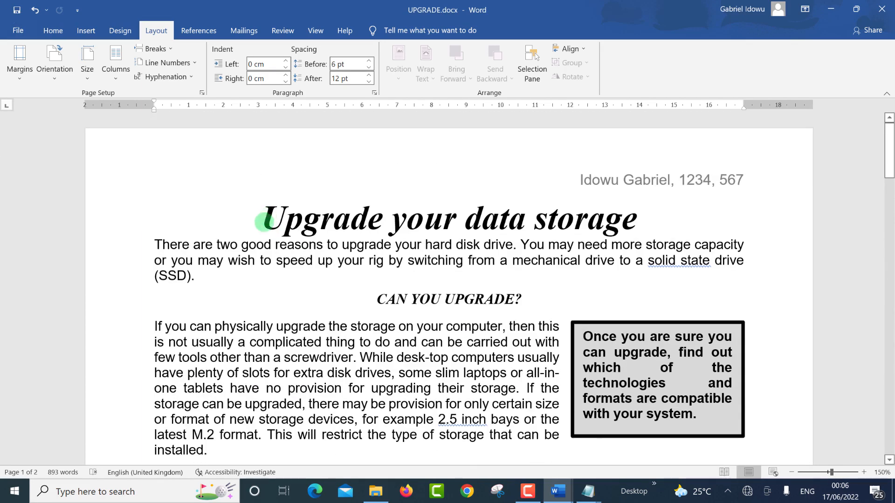
scroll(252, 251, down, 1)
scroll(236, 223, up, 1)
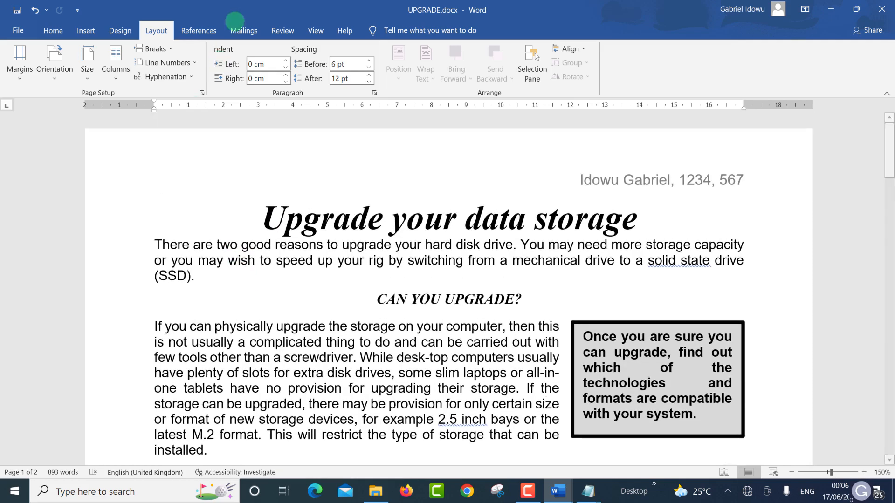
click(283, 30)
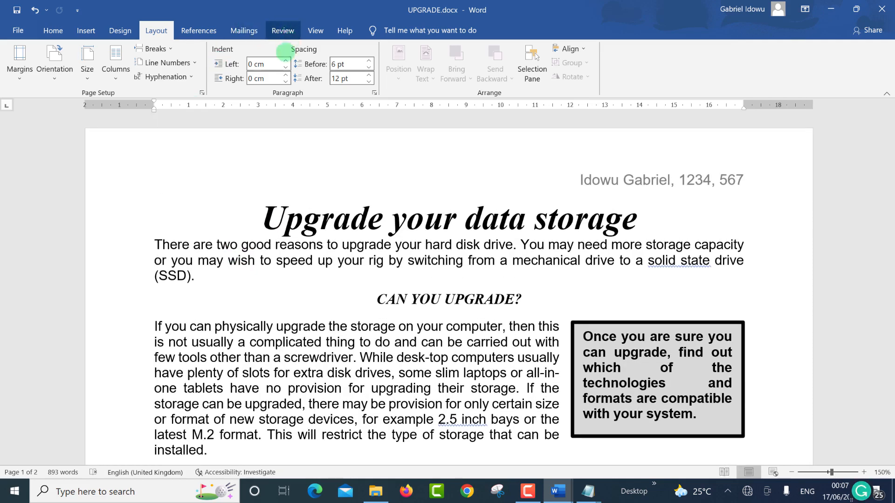
Step: Run a spelling and grammar check, hyphenating 2.5-inch and solid-state and adding commas after Similarly and So far
click(21, 70)
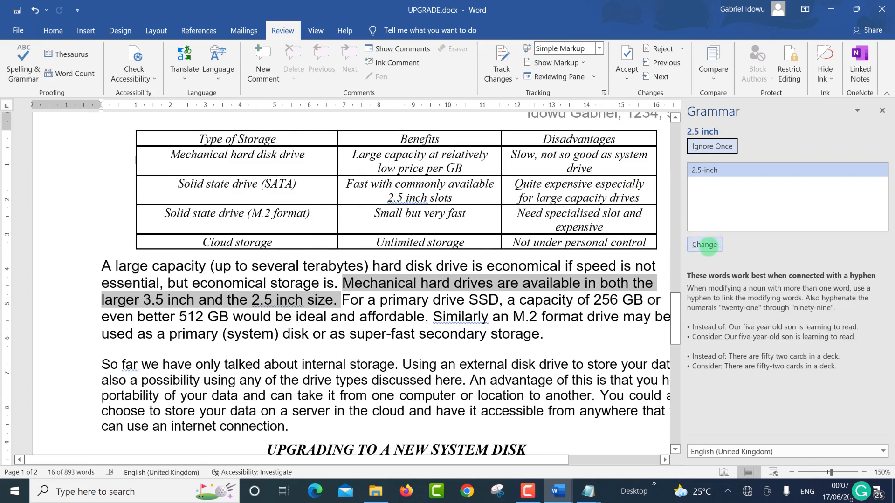
click(705, 244)
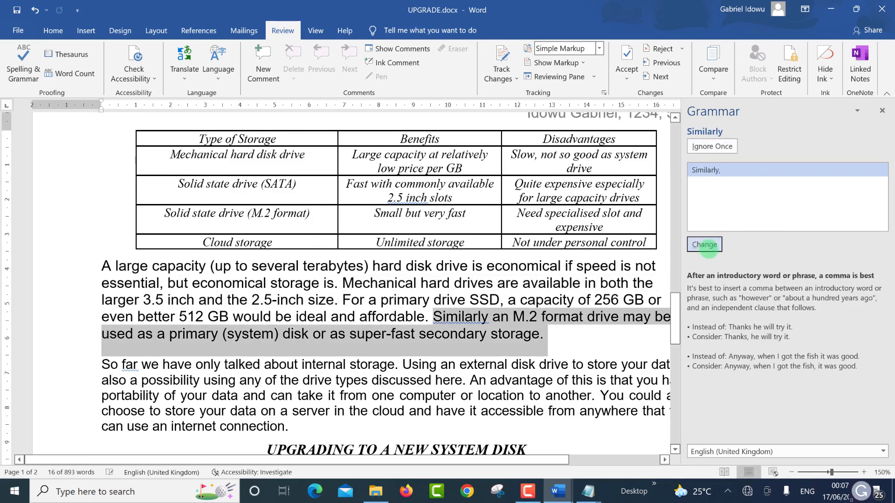
click(704, 245)
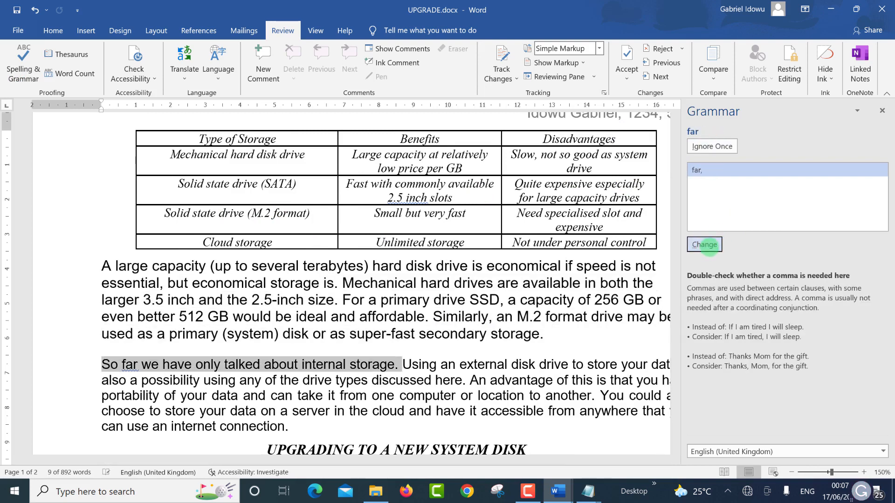
click(704, 244)
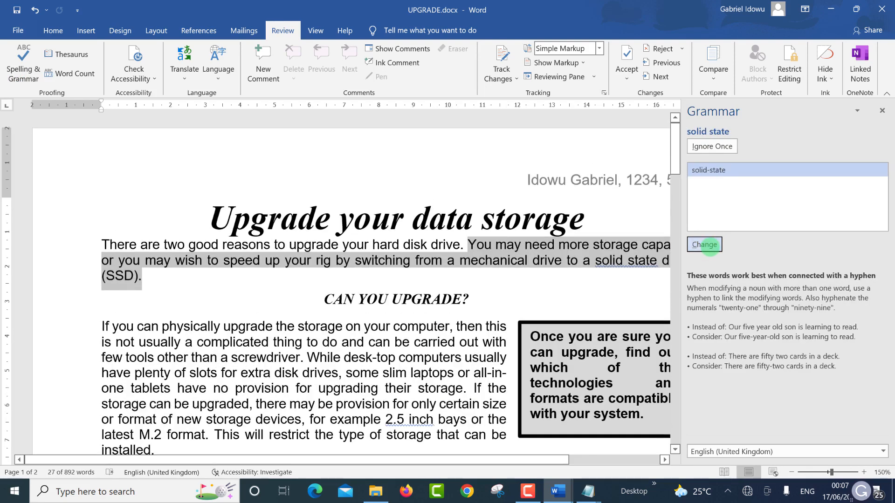
click(704, 244)
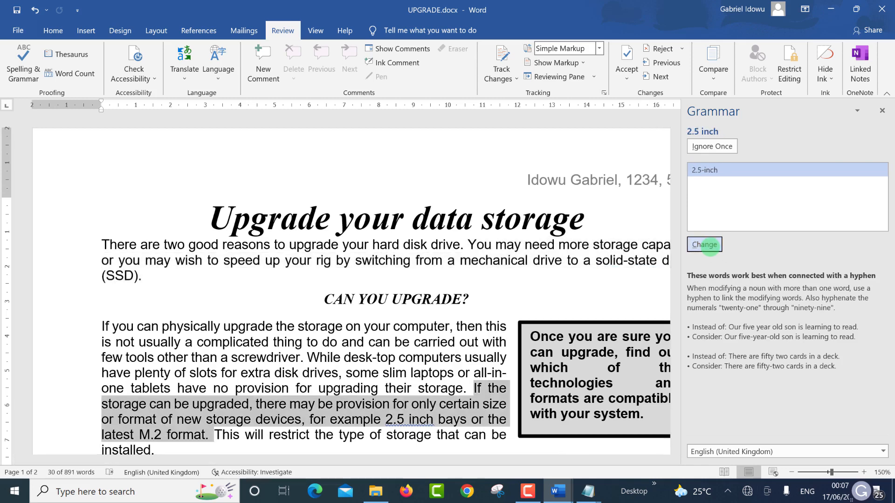
click(704, 245)
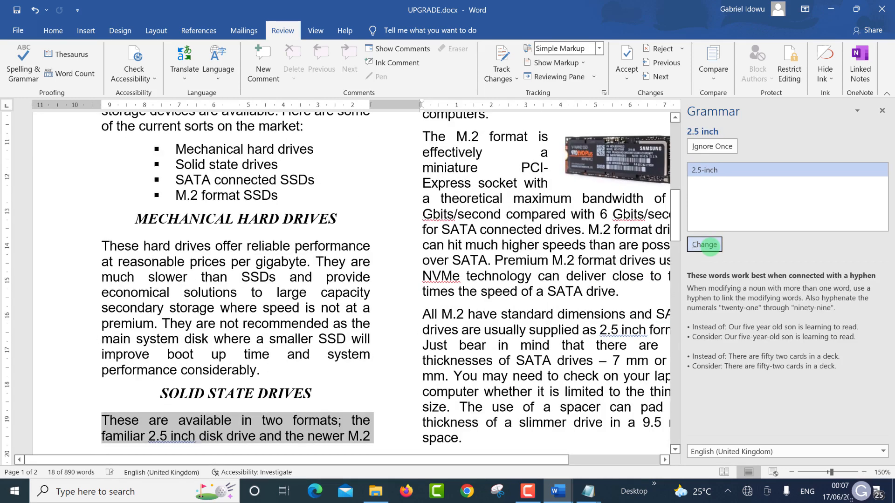
click(704, 245)
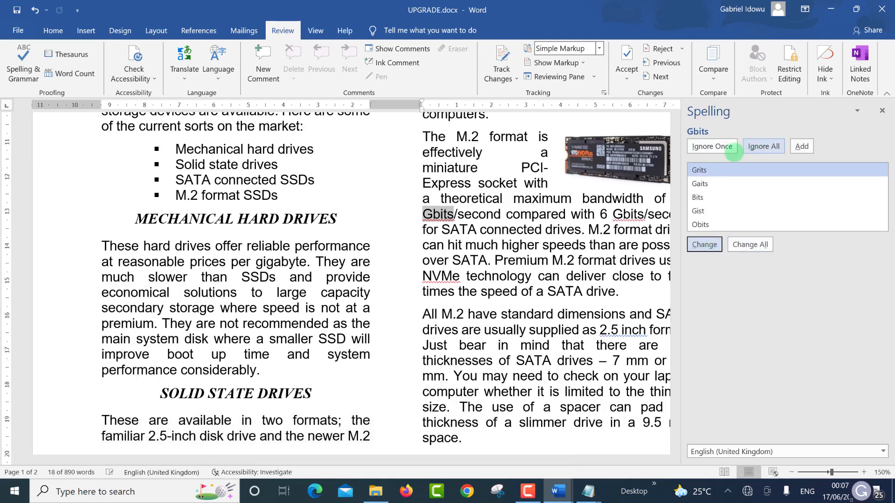
Step: Ignore Gbits and NVMe, then accept the remaining 2.5-inch hyphens and the comma after disk
click(718, 146)
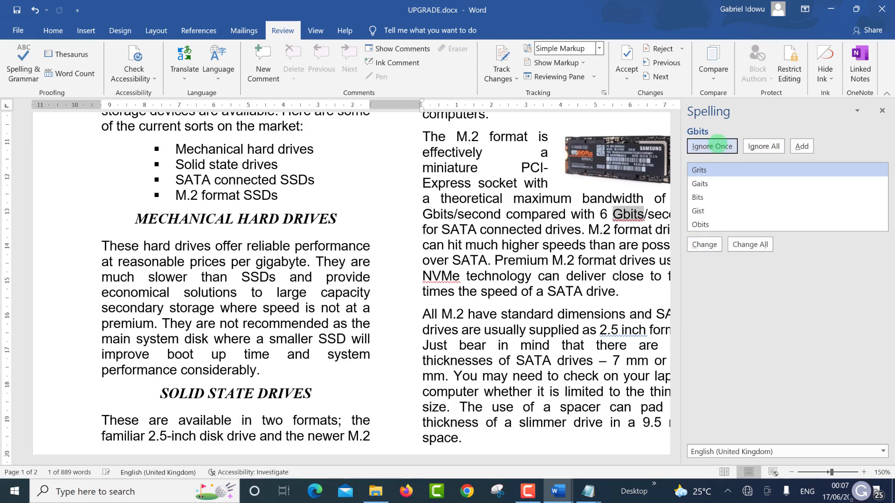
click(718, 146)
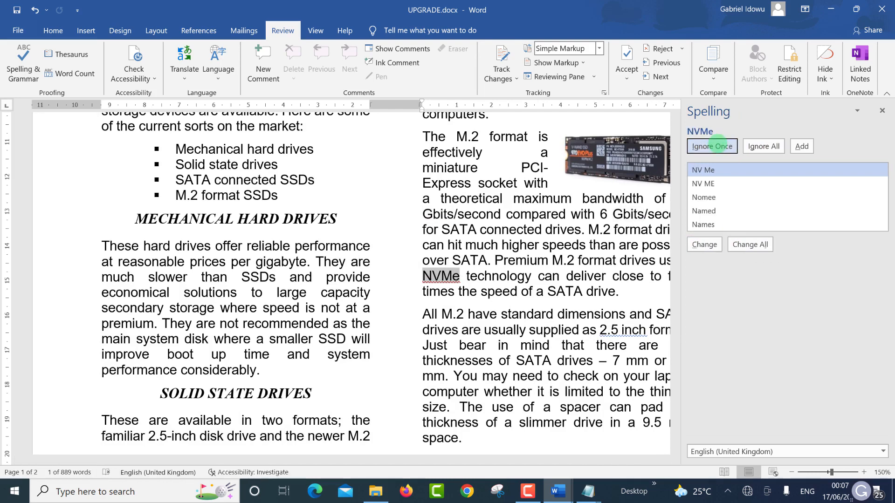
click(718, 146)
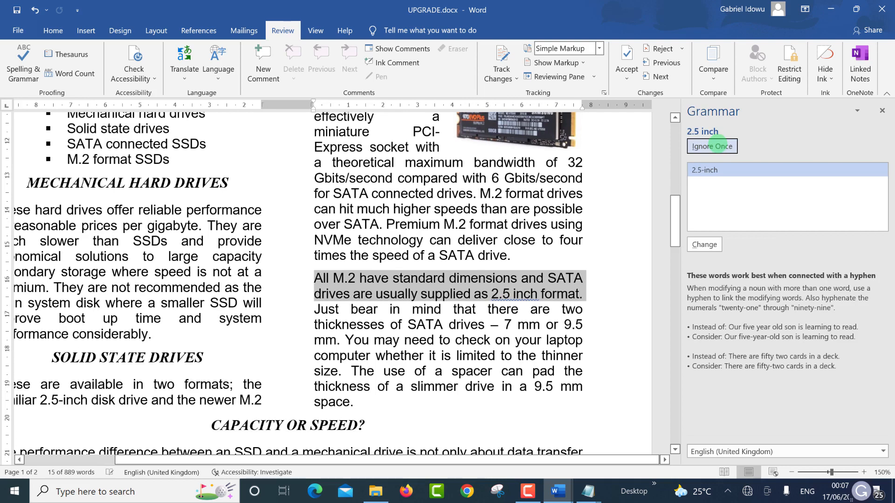
click(704, 245)
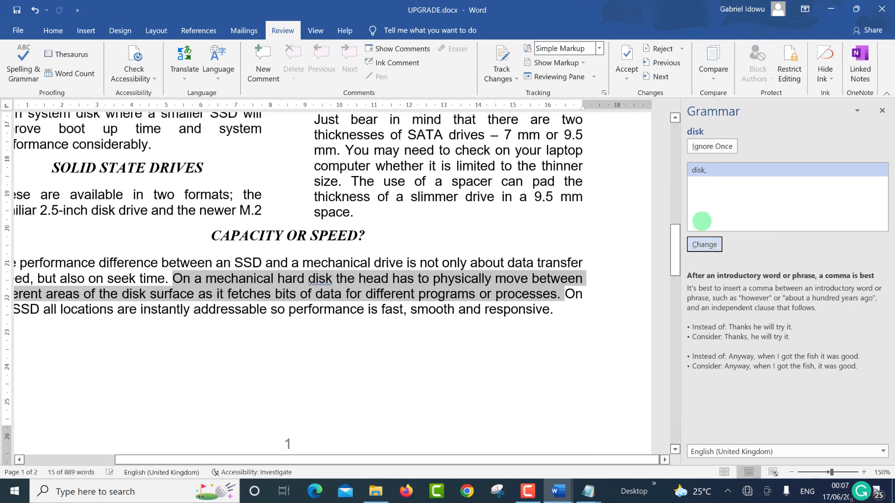
click(699, 245)
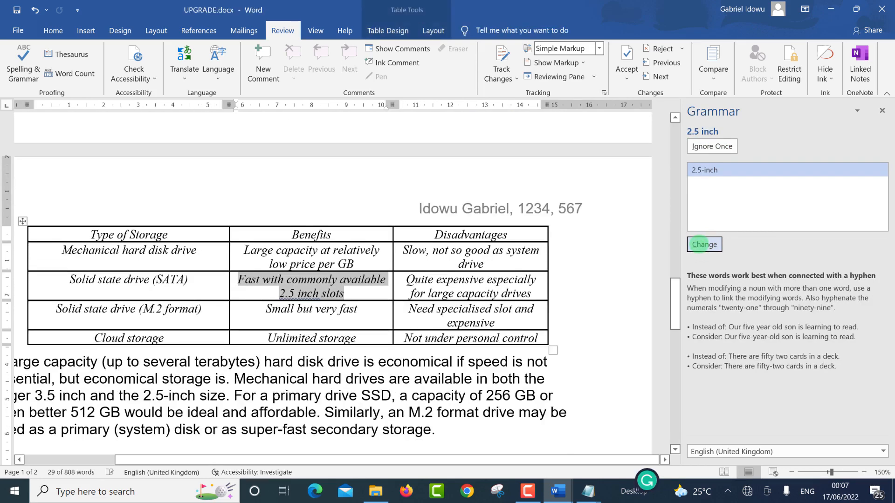
click(700, 244)
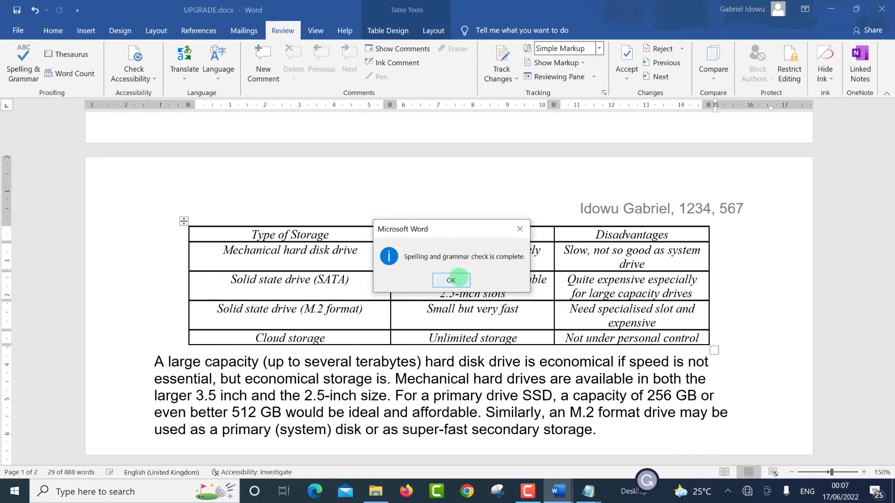
click(451, 280)
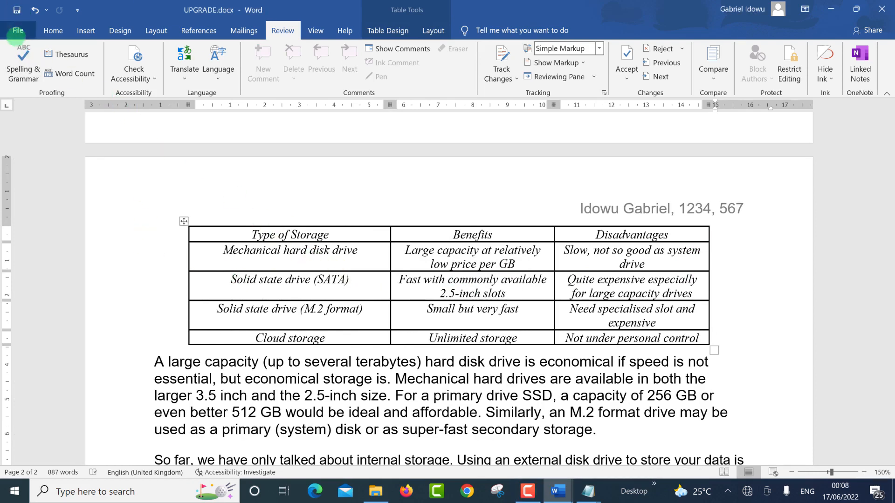
click(19, 31)
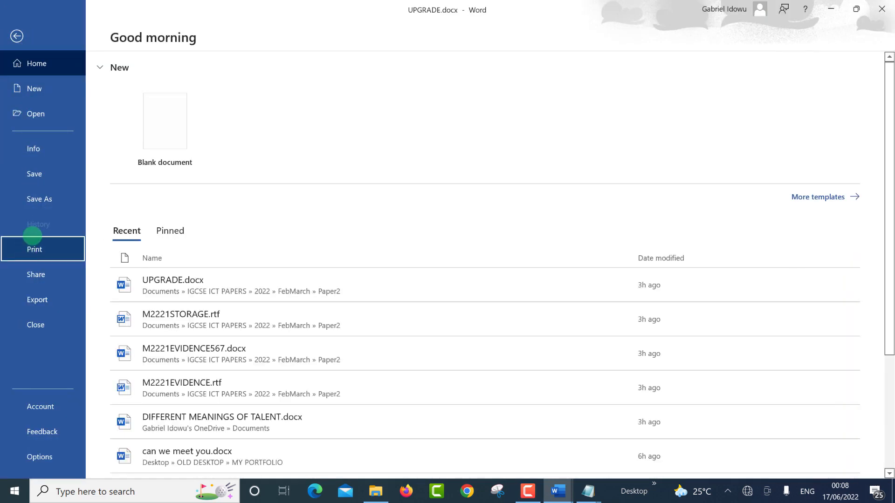
click(32, 236)
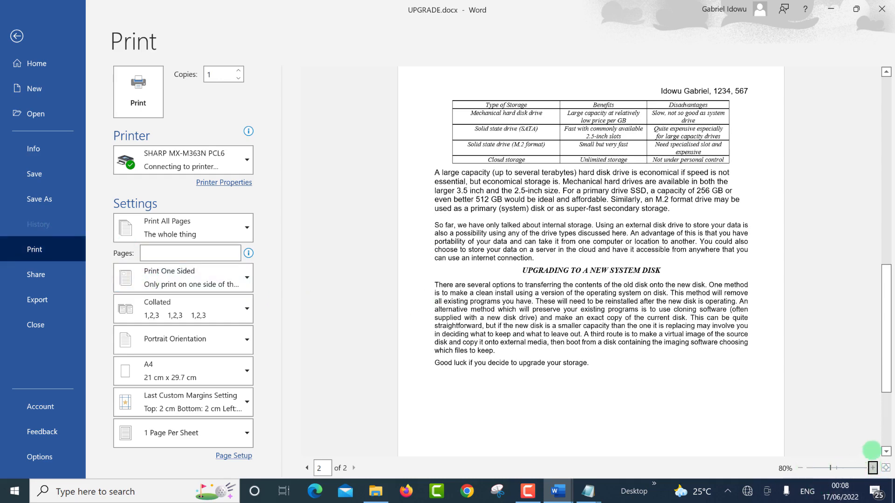
scroll(643, 447, down, 3)
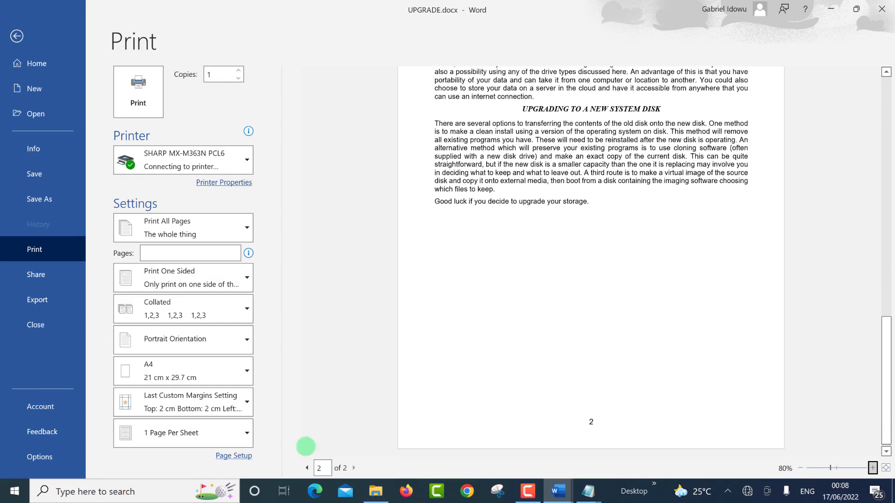
click(306, 468)
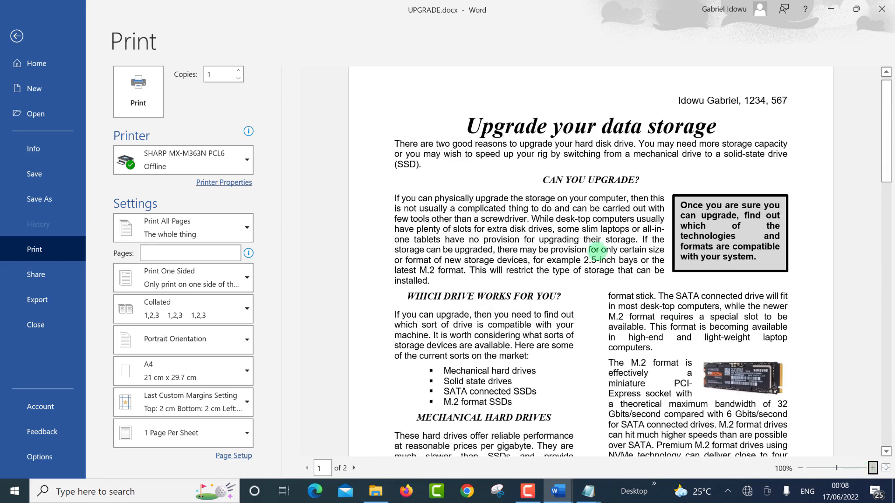
scroll(539, 219, down, 2)
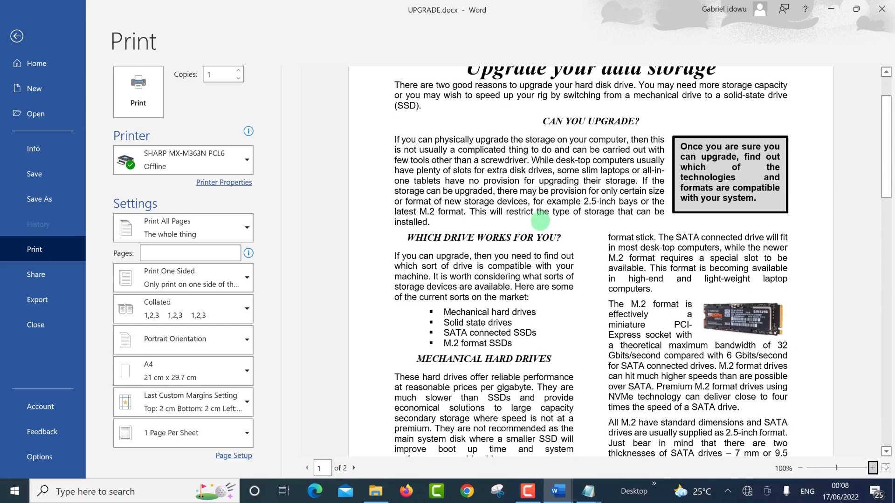
scroll(539, 221, down, 7)
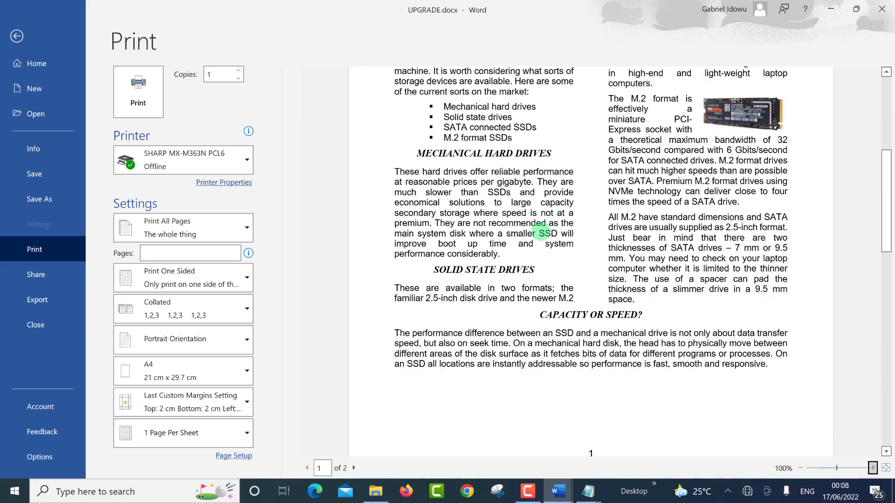
scroll(541, 232, down, 10)
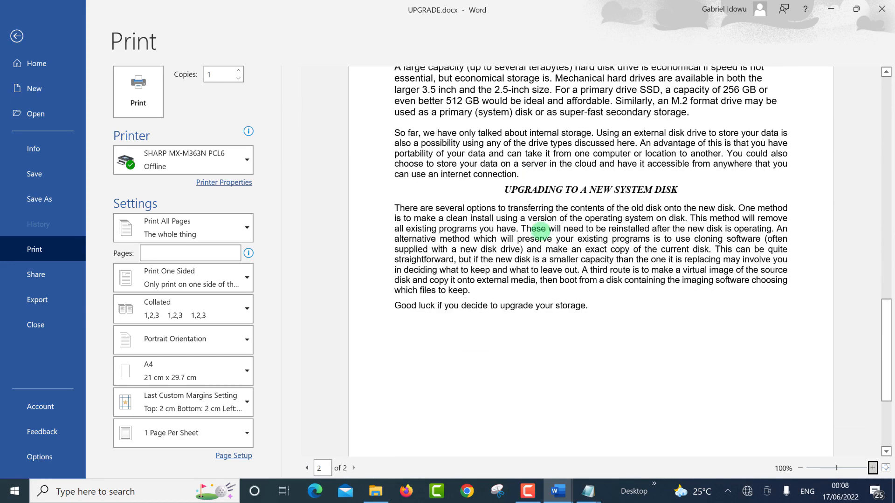
scroll(540, 233, down, 4)
scroll(541, 228, up, 20)
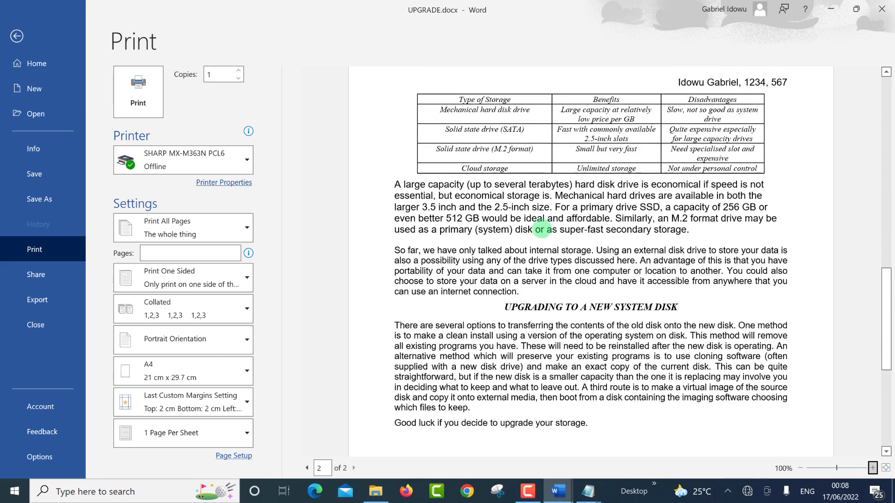
scroll(542, 228, up, 3)
scroll(540, 232, down, 10)
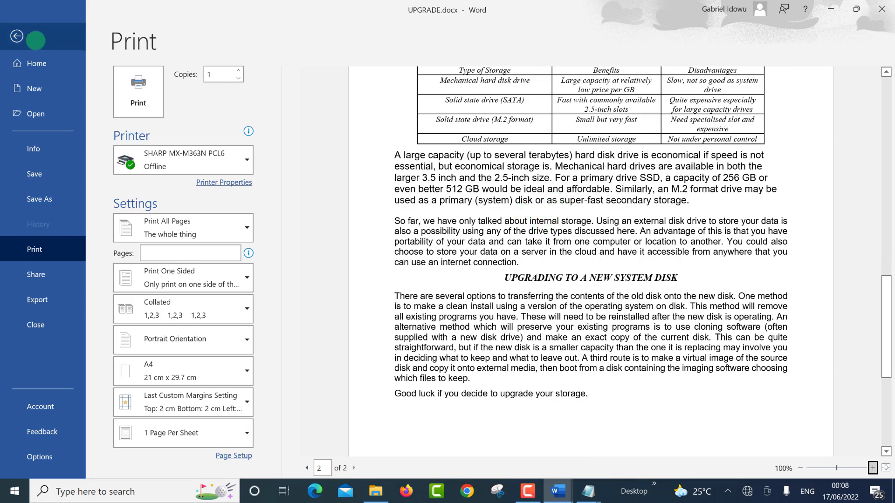
Step: Return from print preview to editing, show the Styles pane and close the Selection pane
click(36, 41)
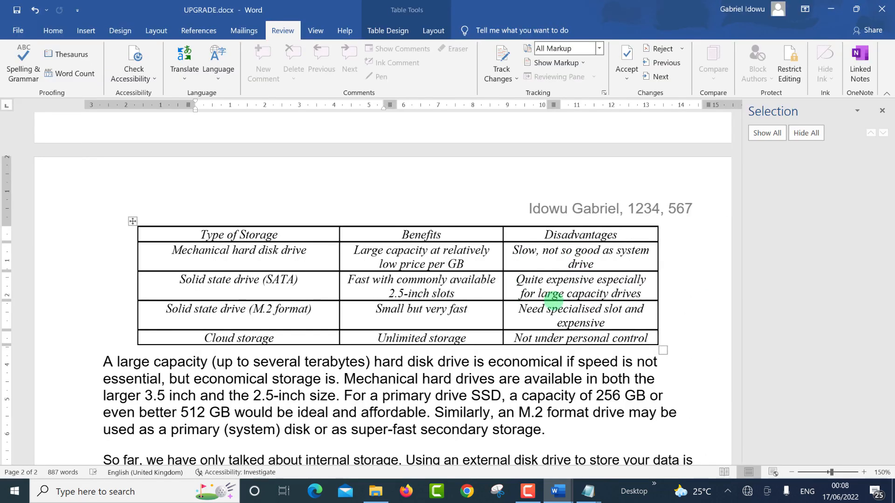
scroll(553, 307, down, 3)
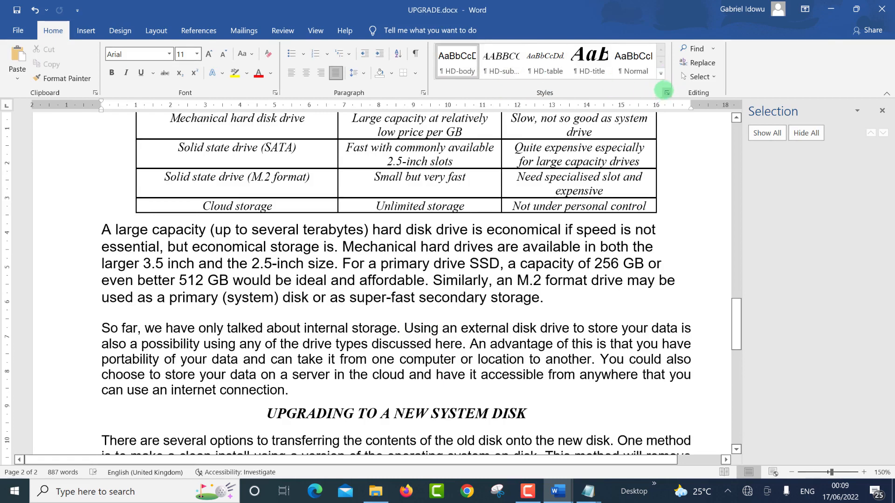
click(667, 93)
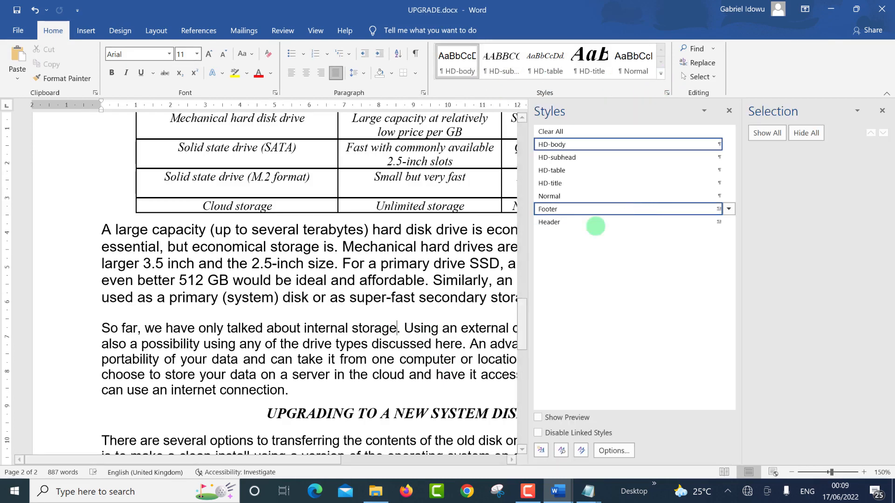
click(882, 110)
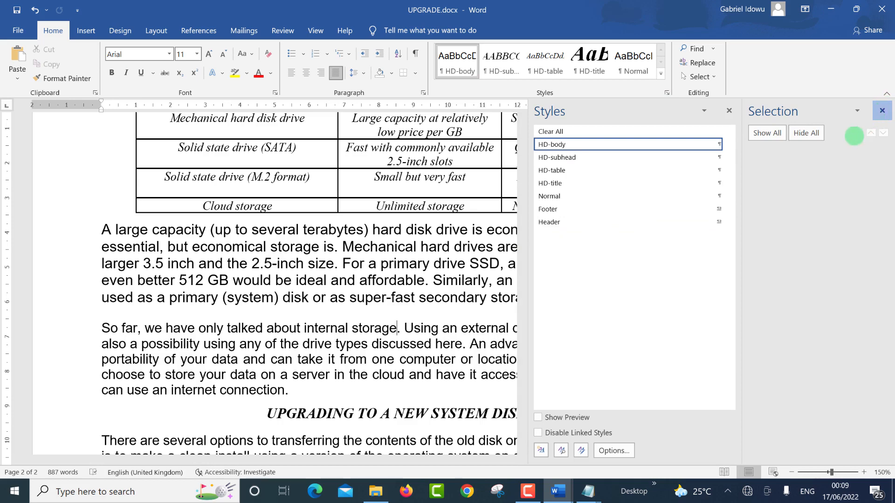
click(293, 280)
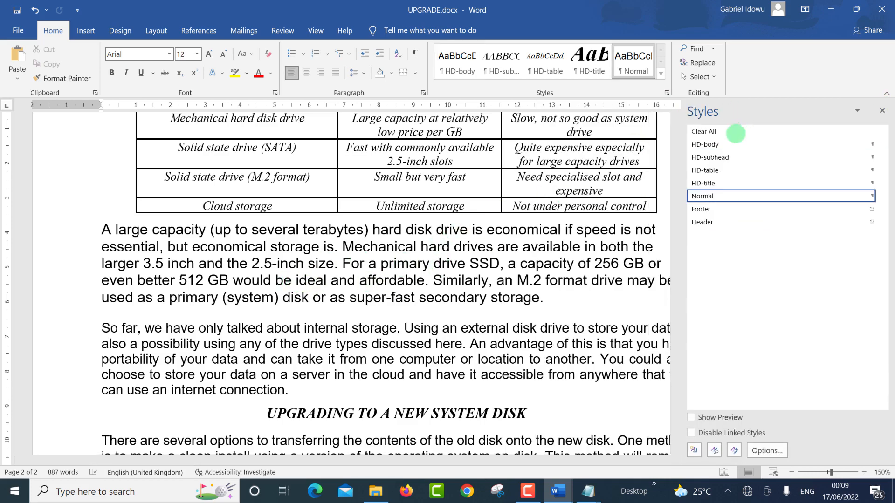
Step: Apply HD-body to the paragraph below the table; confirm the So far and final paragraphs already use it
click(707, 144)
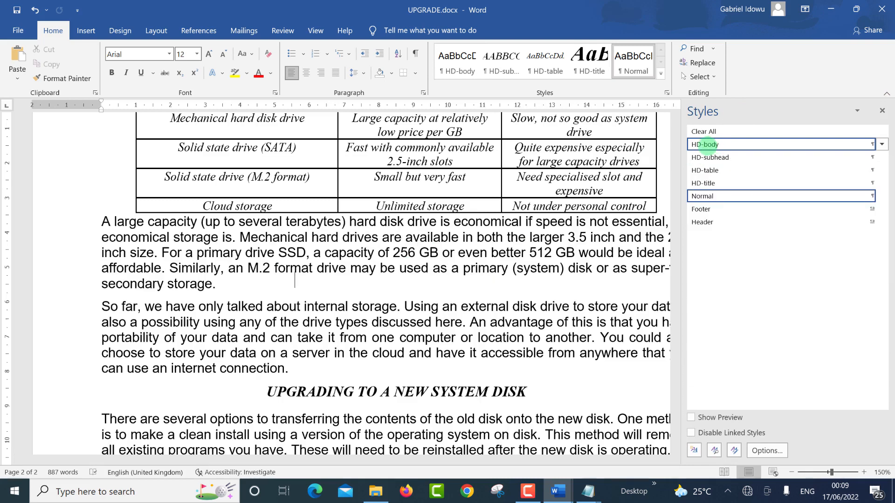
click(387, 323)
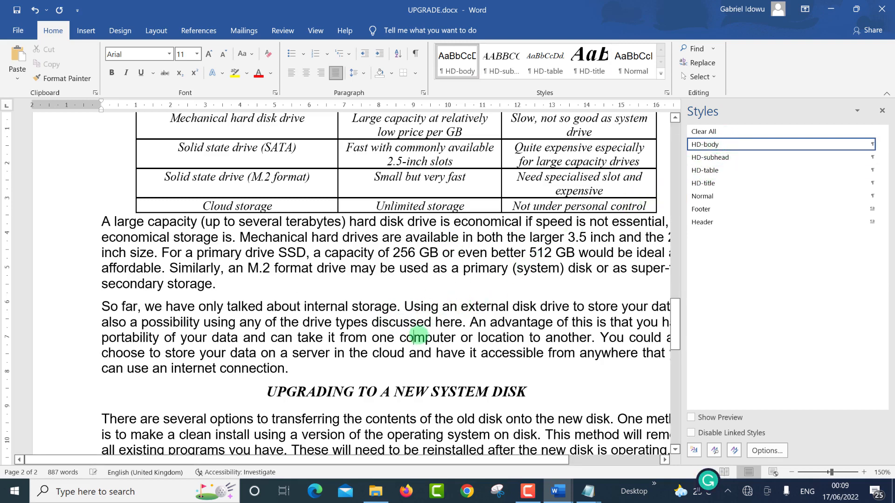
scroll(418, 337, down, 5)
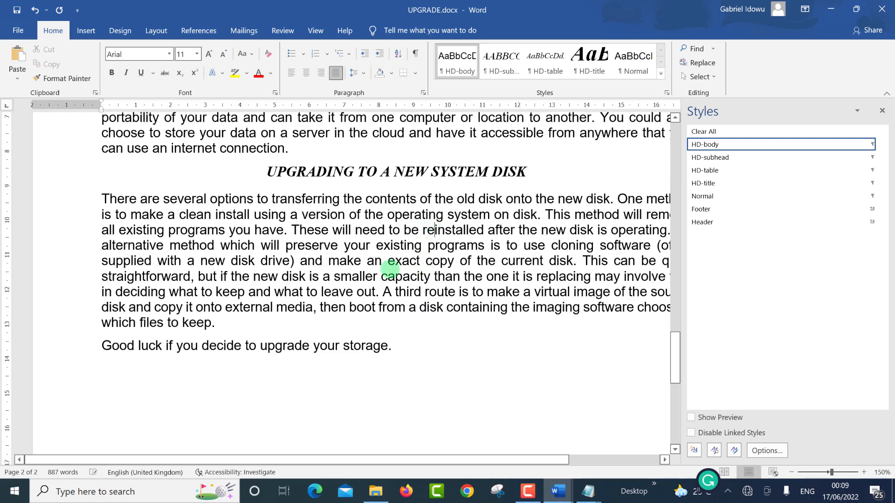
click(282, 260)
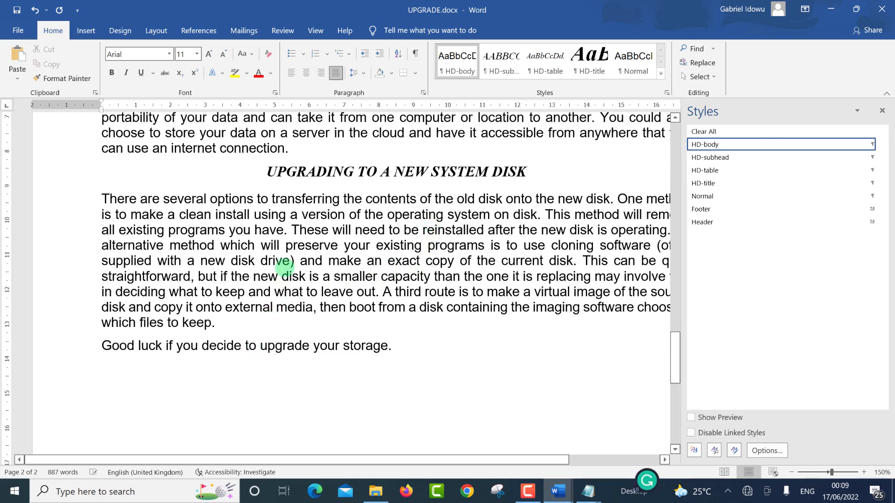
scroll(289, 261, up, 4)
scroll(301, 235, up, 8)
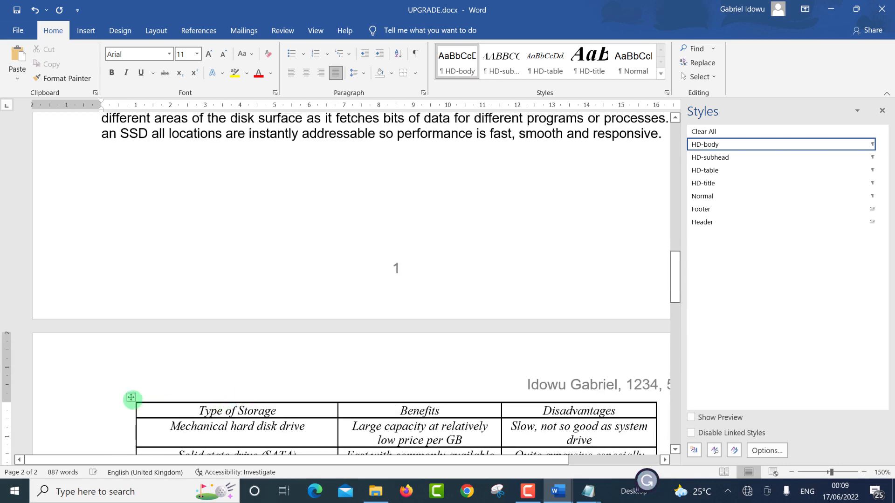
click(131, 398)
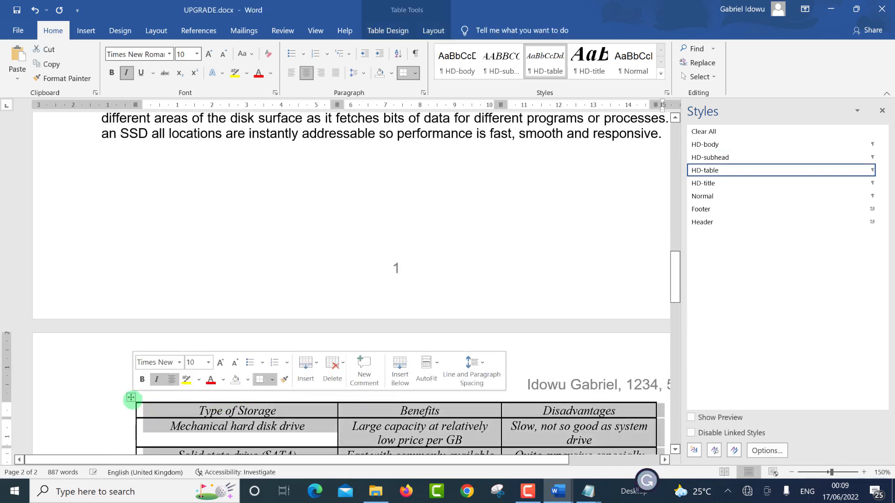
scroll(314, 188, up, 3)
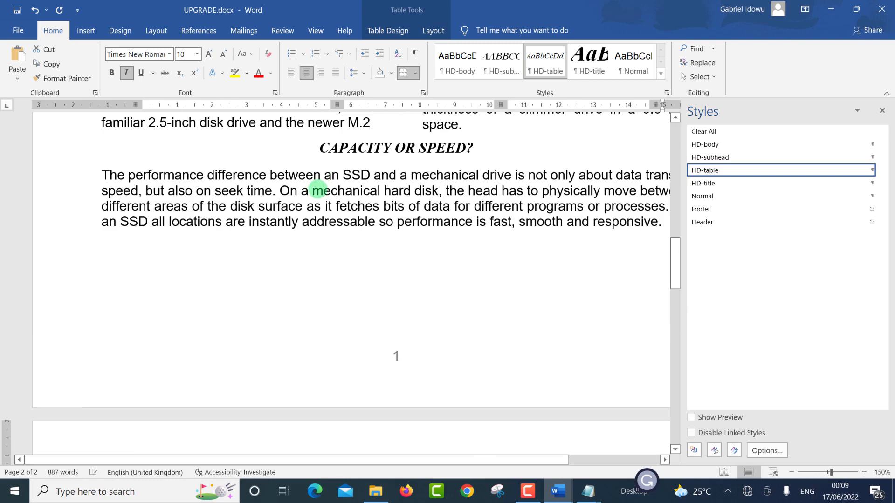
click(321, 191)
scroll(322, 195, up, 7)
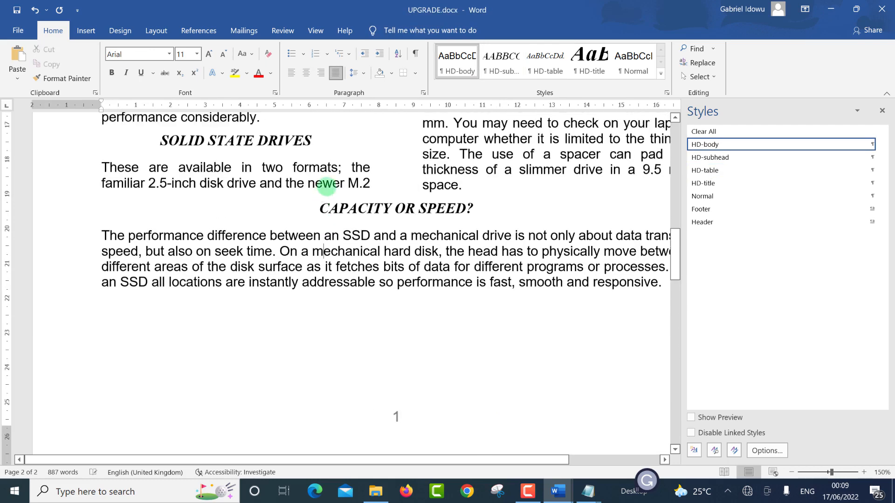
click(510, 183)
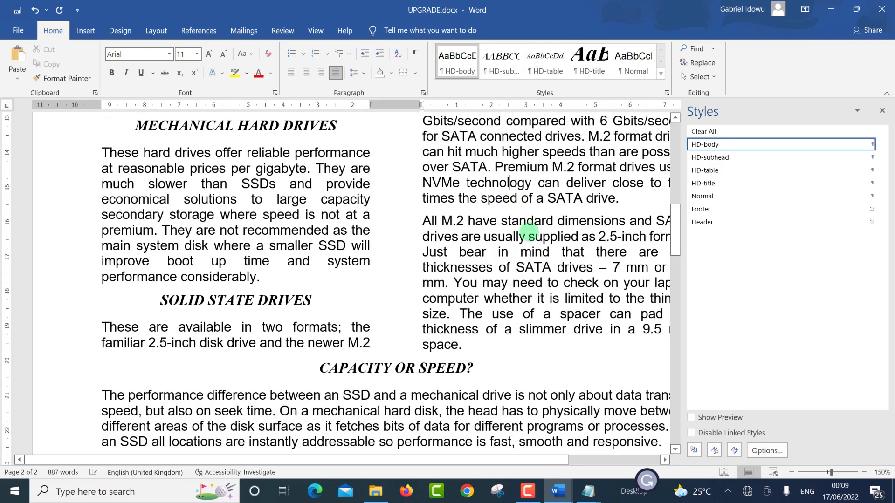
scroll(529, 219, up, 8)
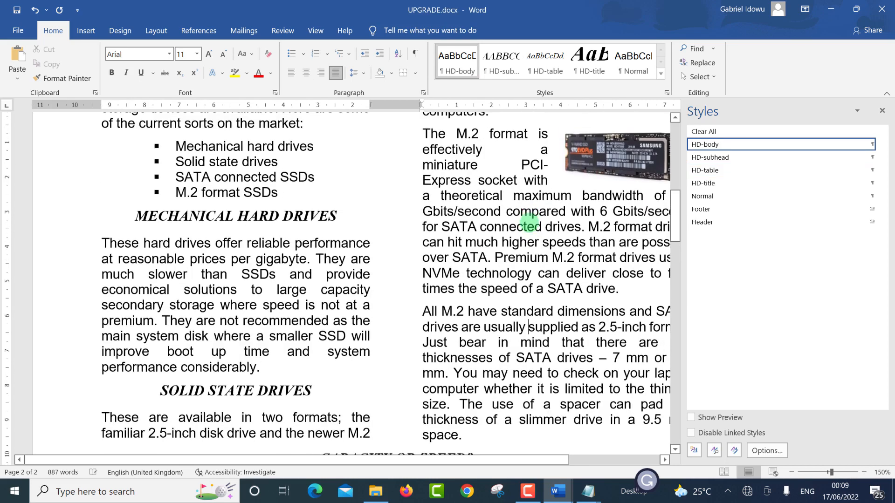
click(400, 254)
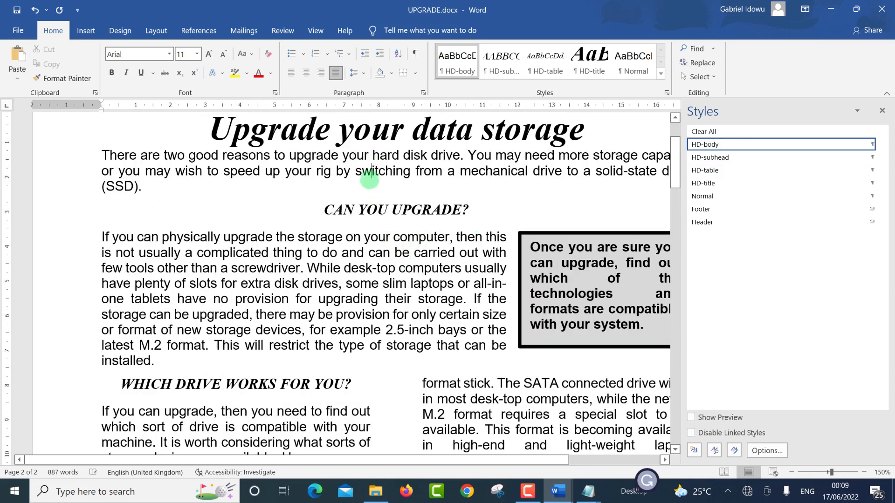
scroll(369, 179, down, 5)
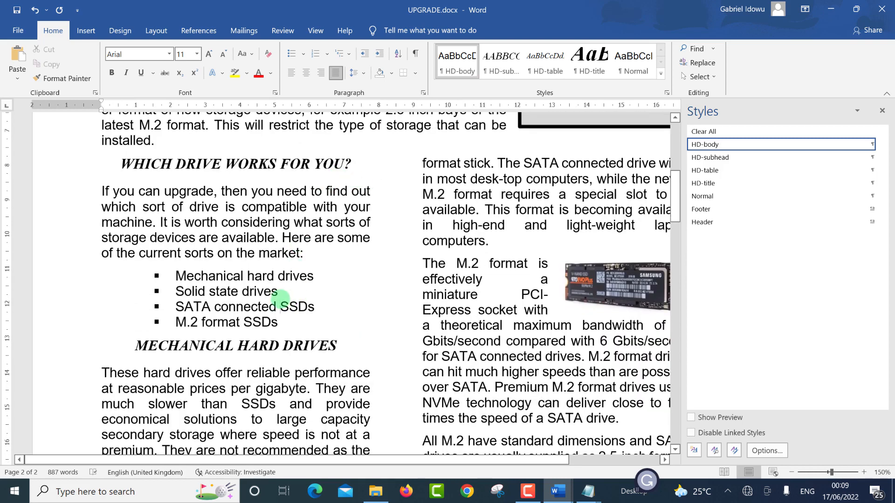
click(280, 305)
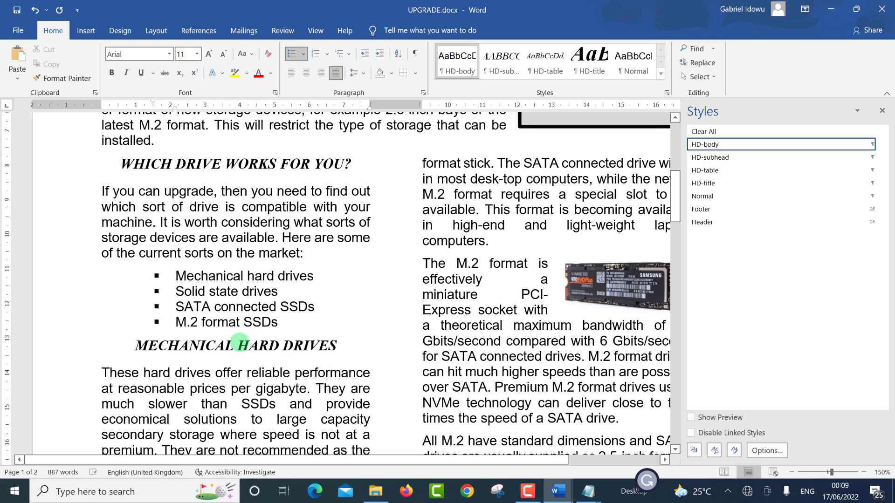
click(252, 347)
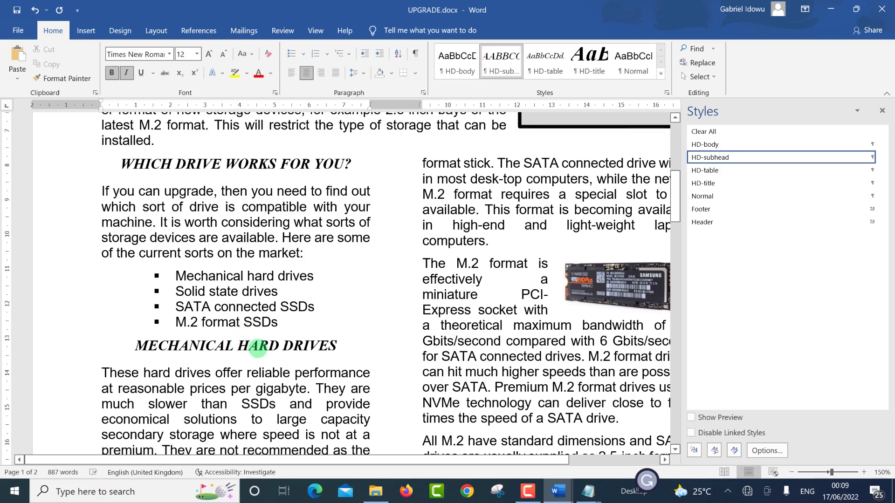
scroll(287, 328, down, 10)
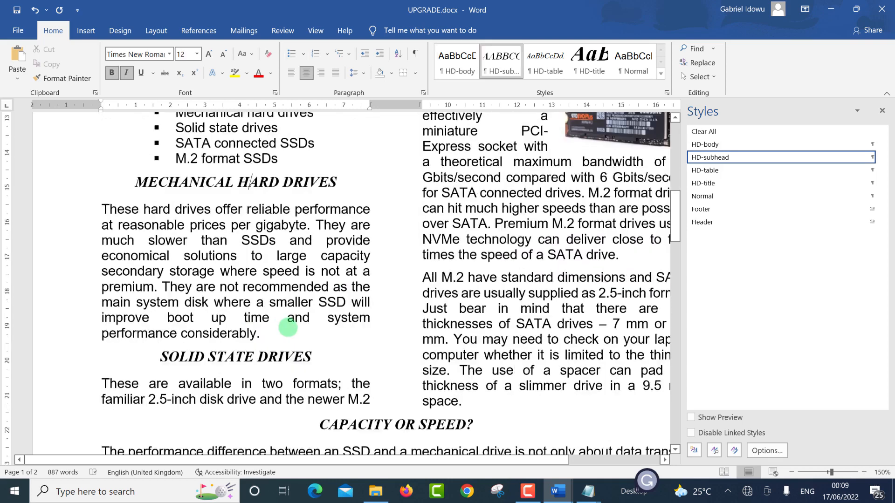
scroll(298, 301, up, 15)
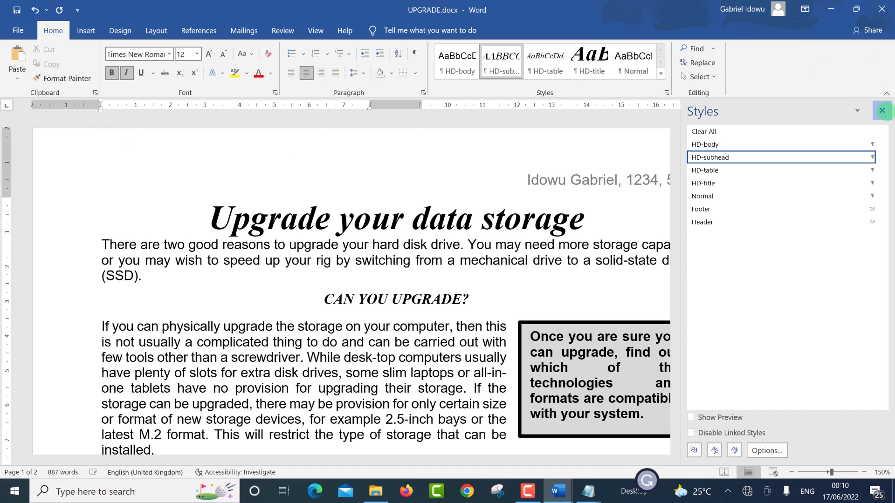
Step: Close the Styles pane and review both pages of UPGRADE.docx in print preview
click(881, 111)
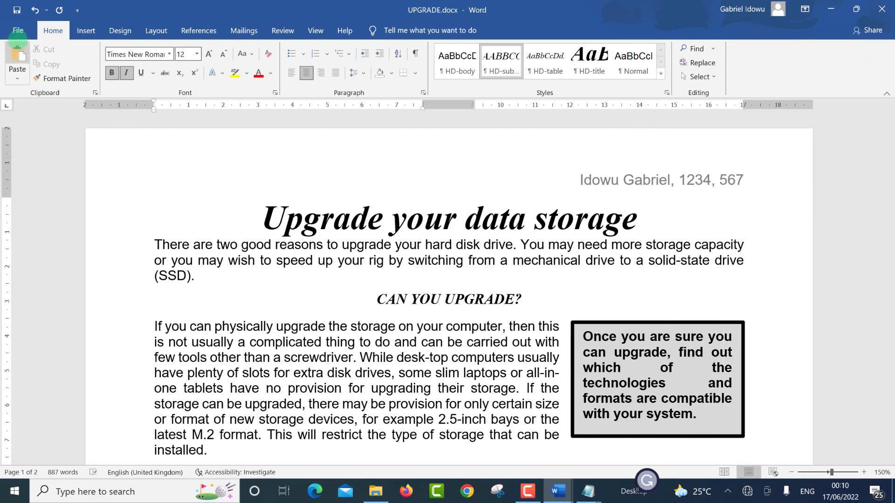
click(17, 30)
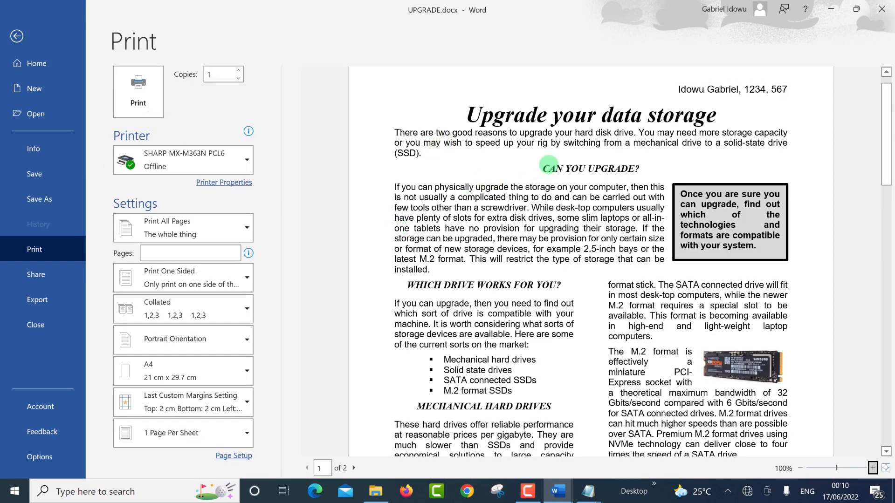
scroll(754, 135, down, 1)
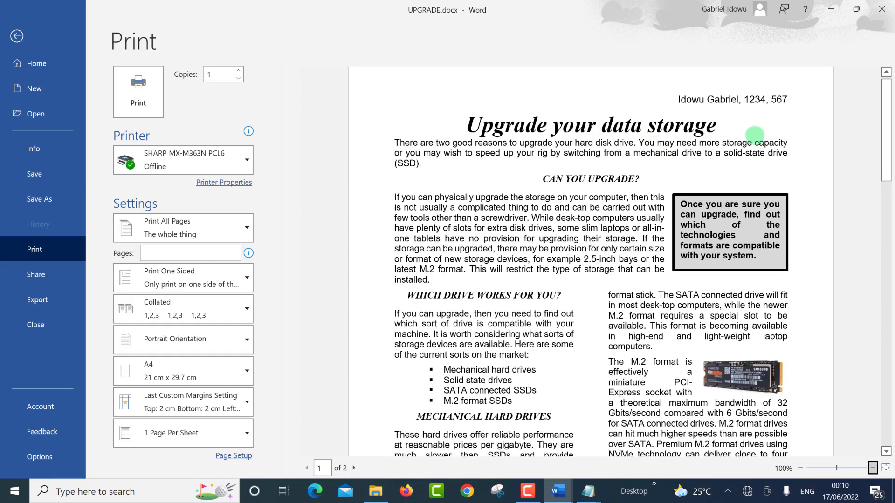
scroll(754, 135, down, 3)
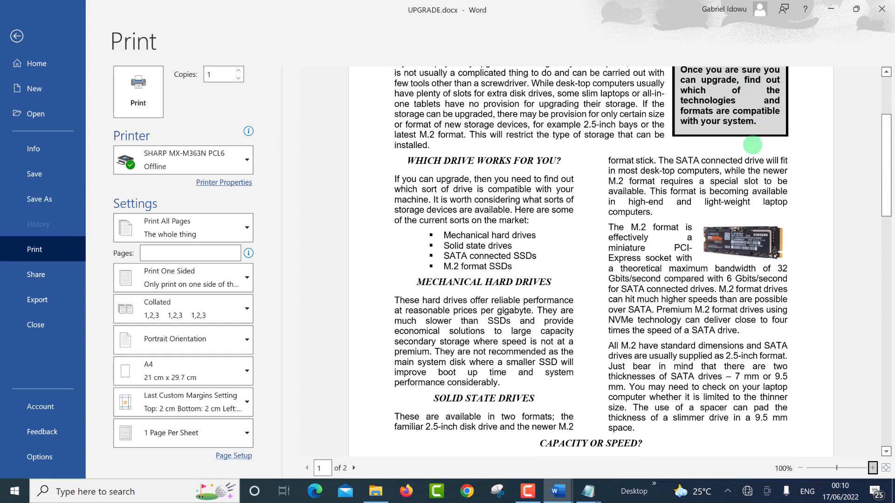
scroll(751, 149, down, 8)
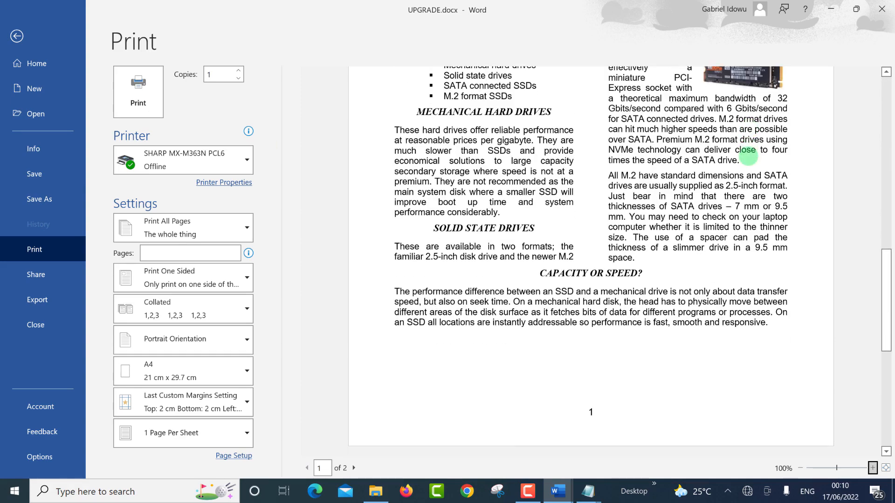
scroll(748, 158, down, 6)
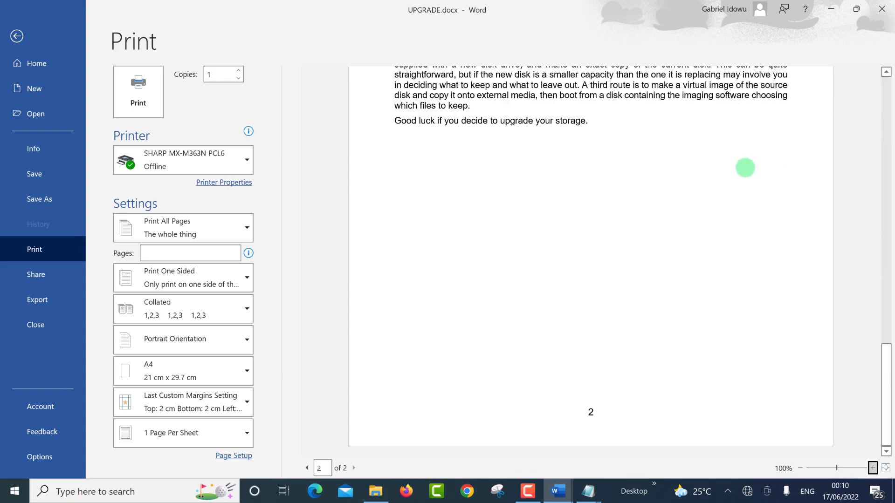
scroll(740, 191, up, 15)
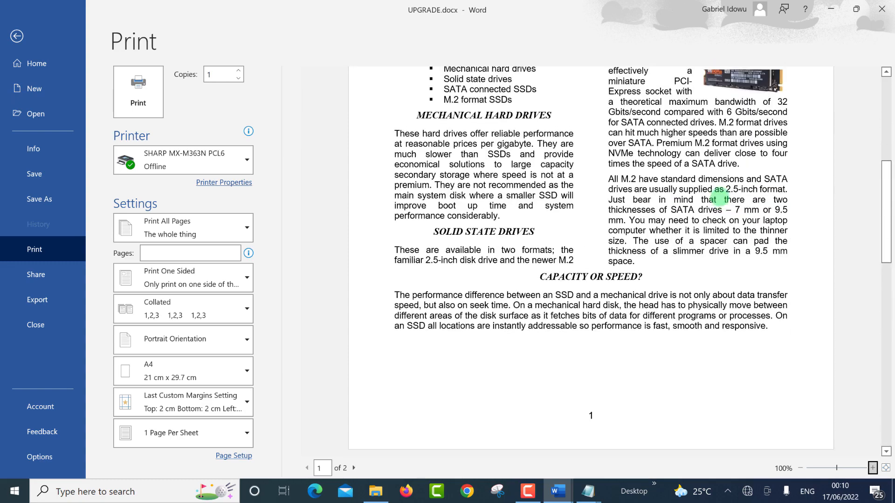
scroll(714, 210, up, 1)
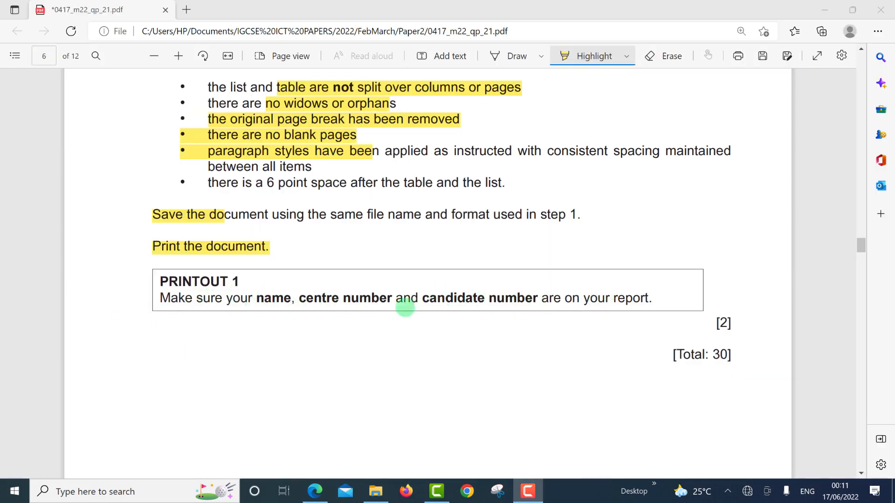
click(317, 291)
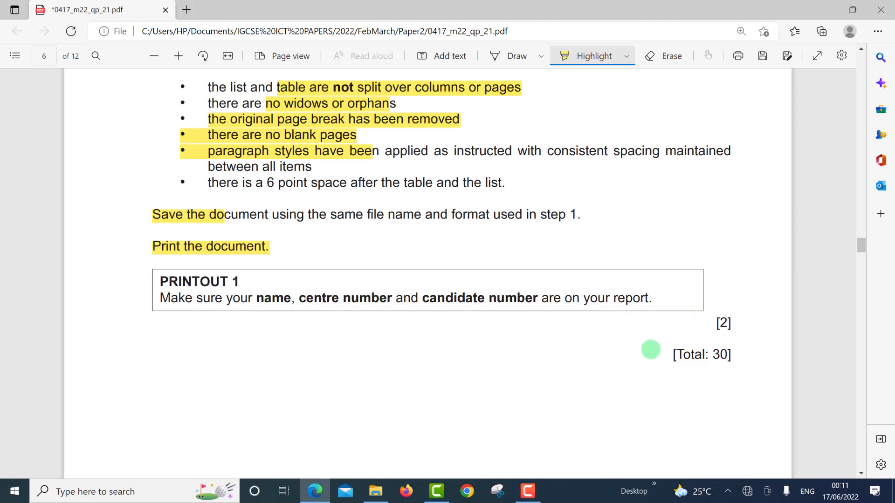
scroll(649, 350, down, 1)
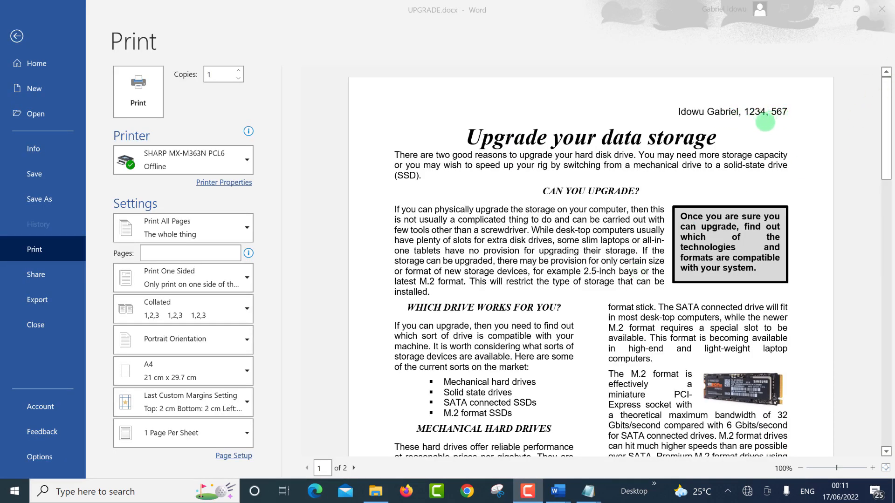
scroll(757, 135, down, 1)
scroll(757, 135, down, 8)
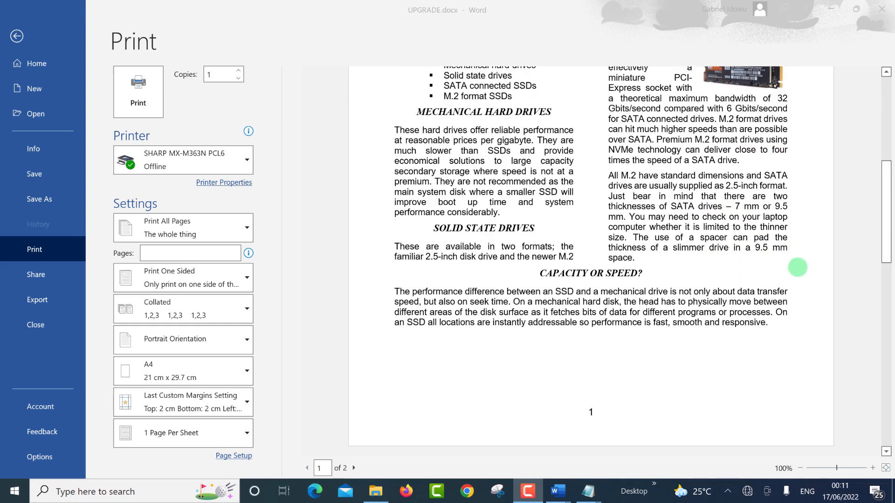
scroll(802, 357, down, 1)
scroll(778, 298, up, 6)
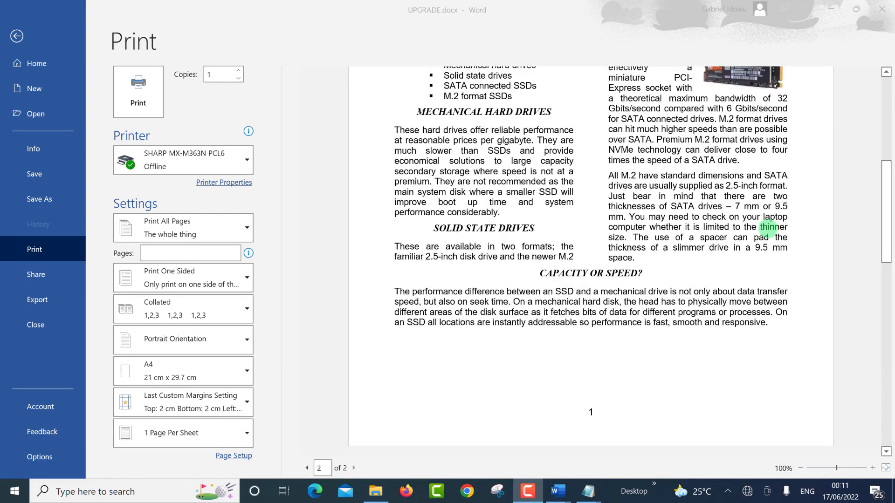
scroll(744, 191, up, 5)
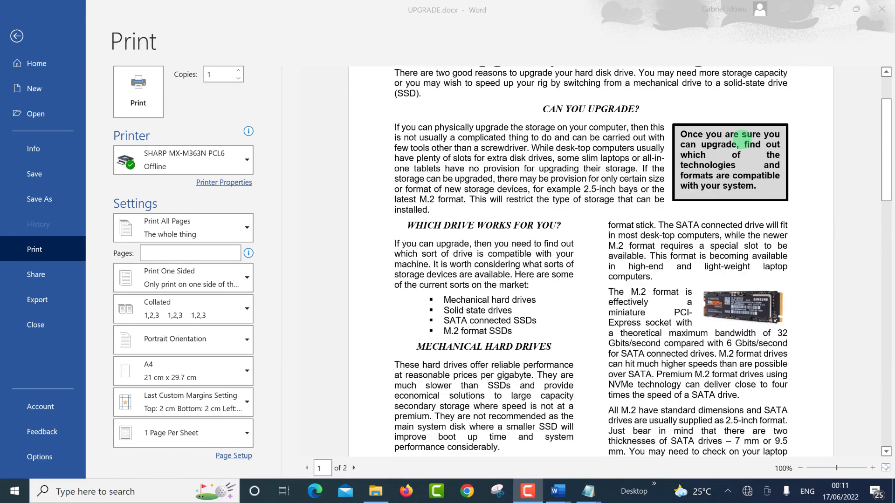
scroll(743, 137, down, 10)
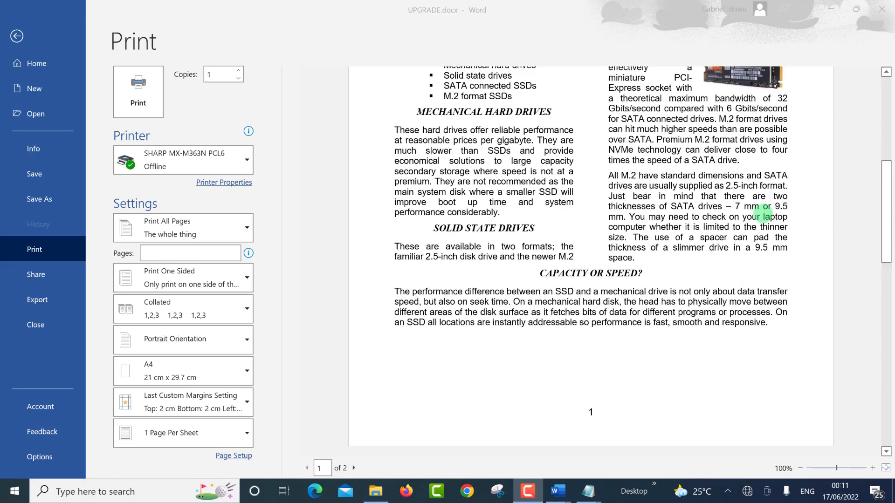
scroll(764, 241, down, 4)
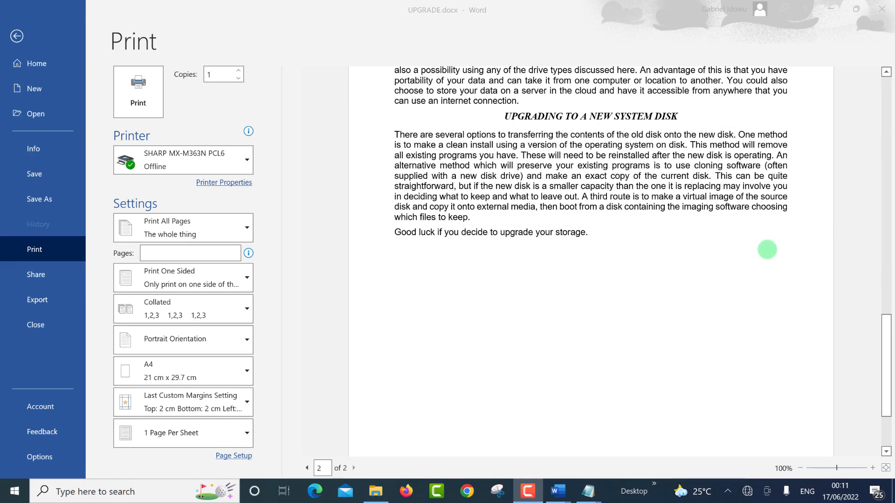
scroll(768, 214, up, 8)
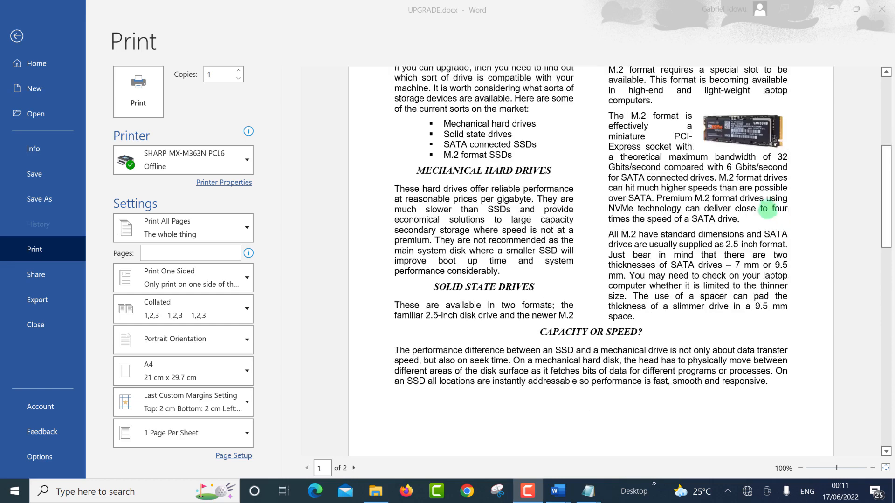